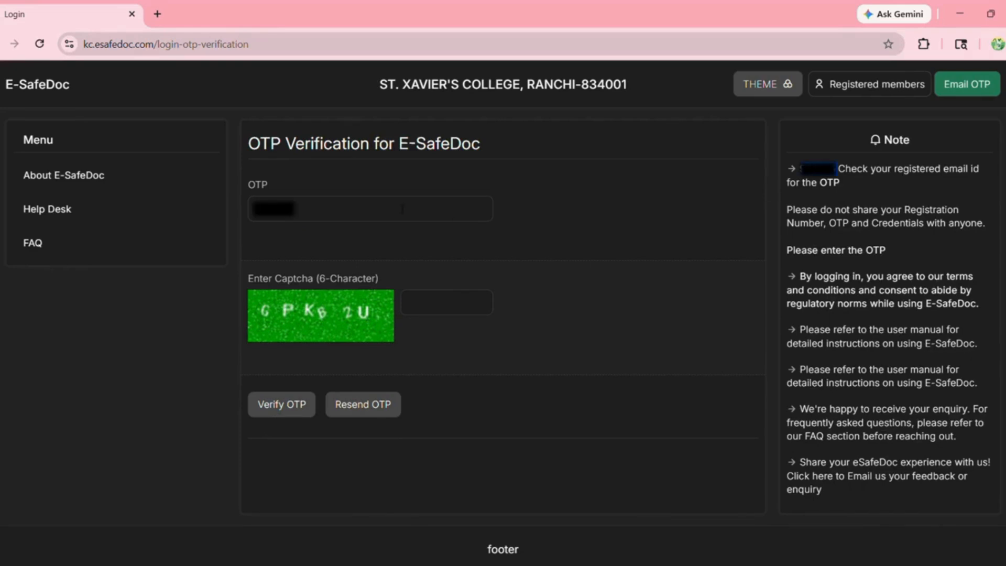
- Log in with the one-time password and captcha, then confirm and submit the user consent
click(402, 209)
click(435, 313)
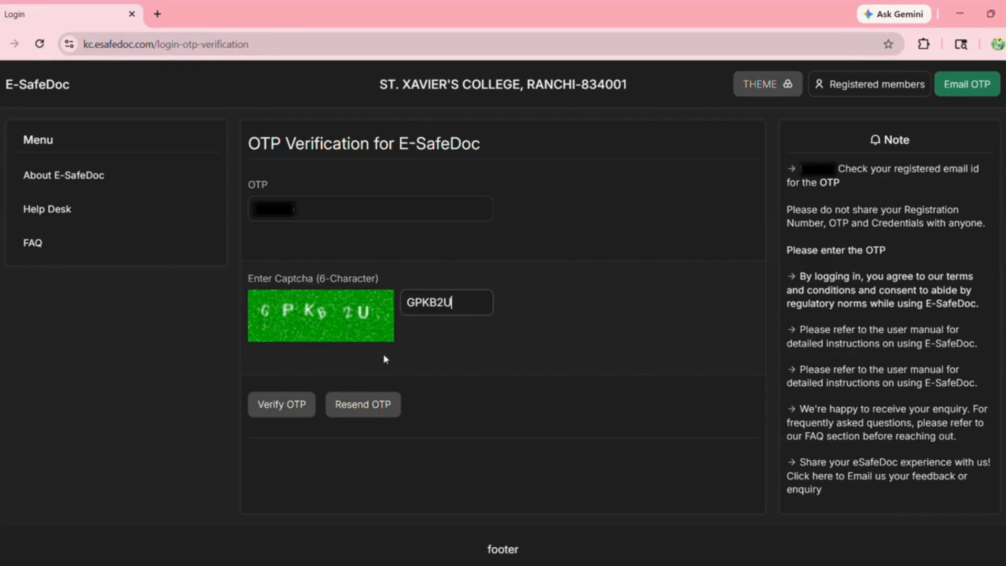
click(303, 405)
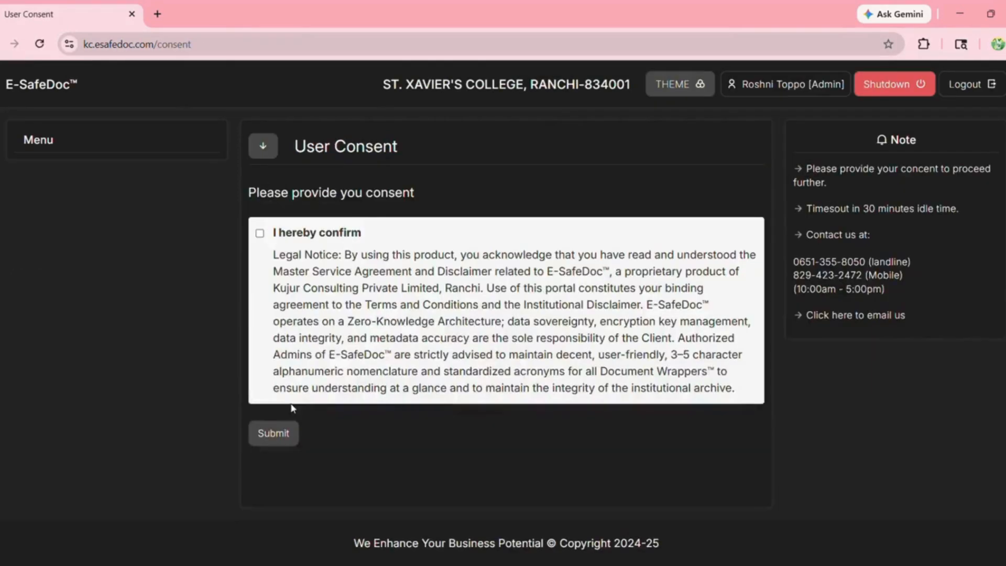
click(260, 234)
click(282, 434)
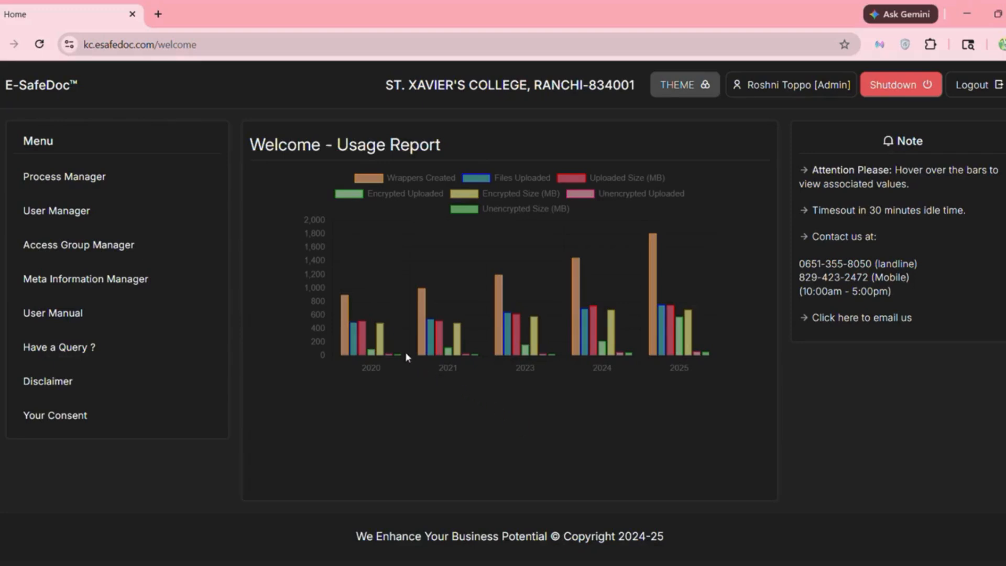
mouse_move(659, 345)
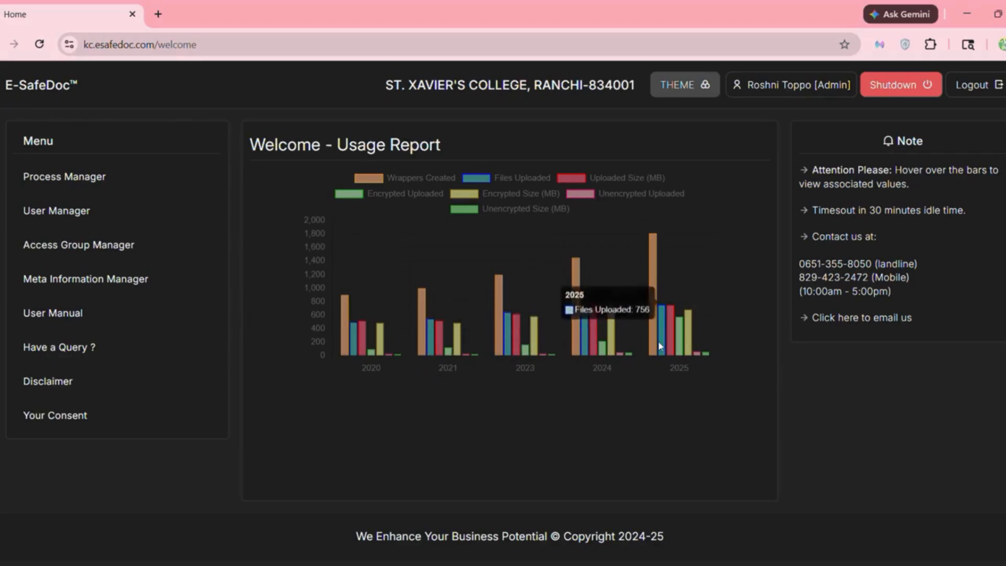
click(527, 210)
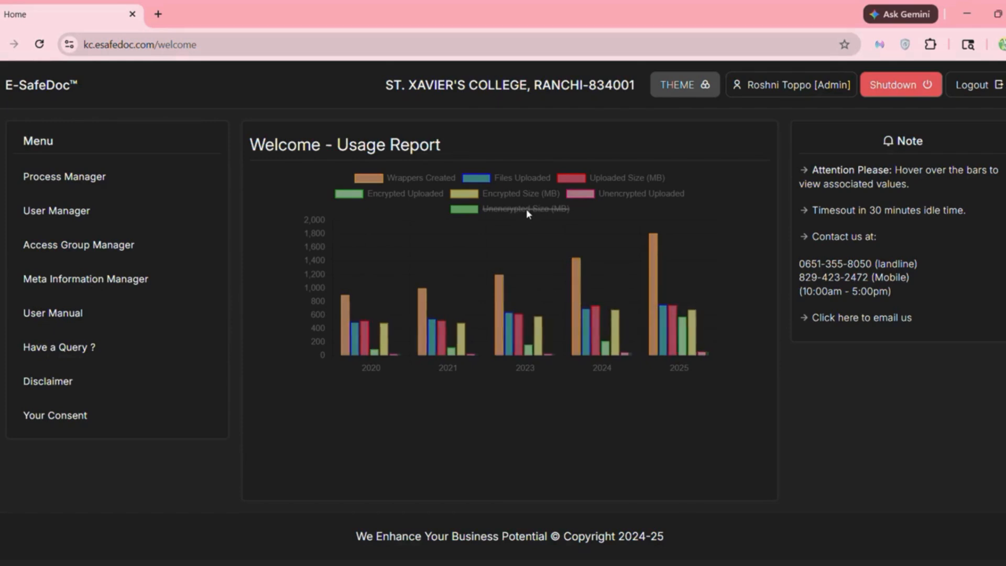
click(527, 210)
click(608, 196)
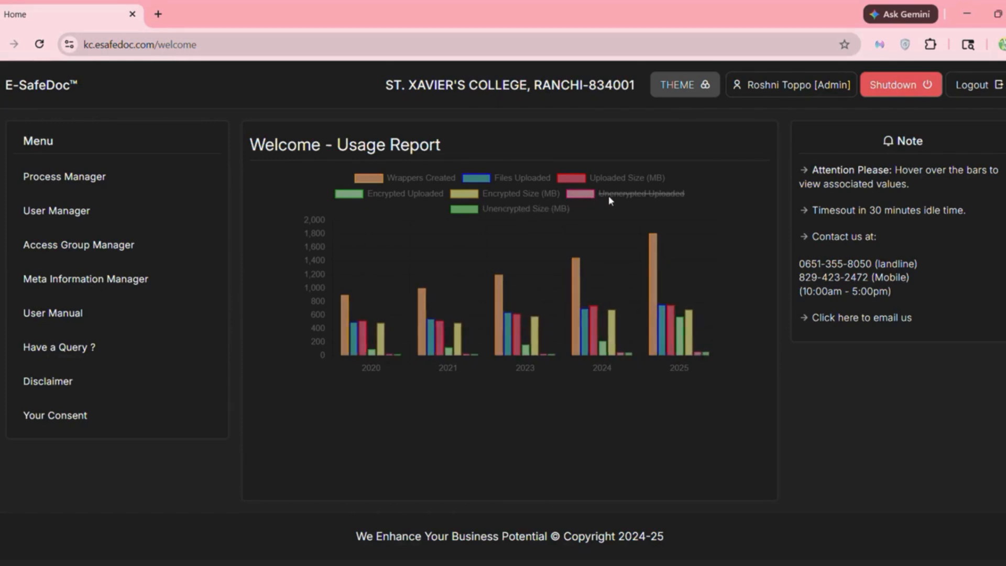
click(608, 196)
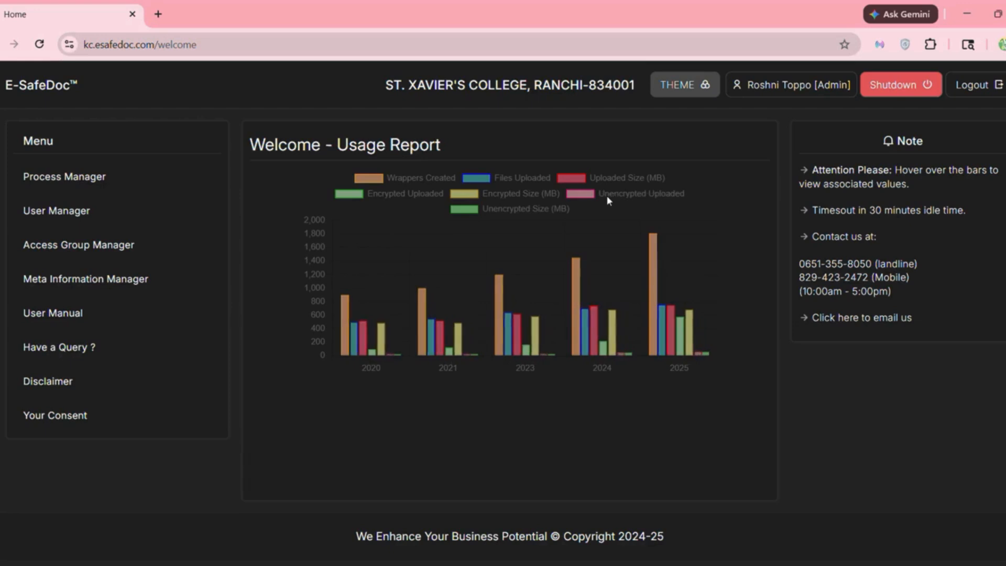
click(526, 194)
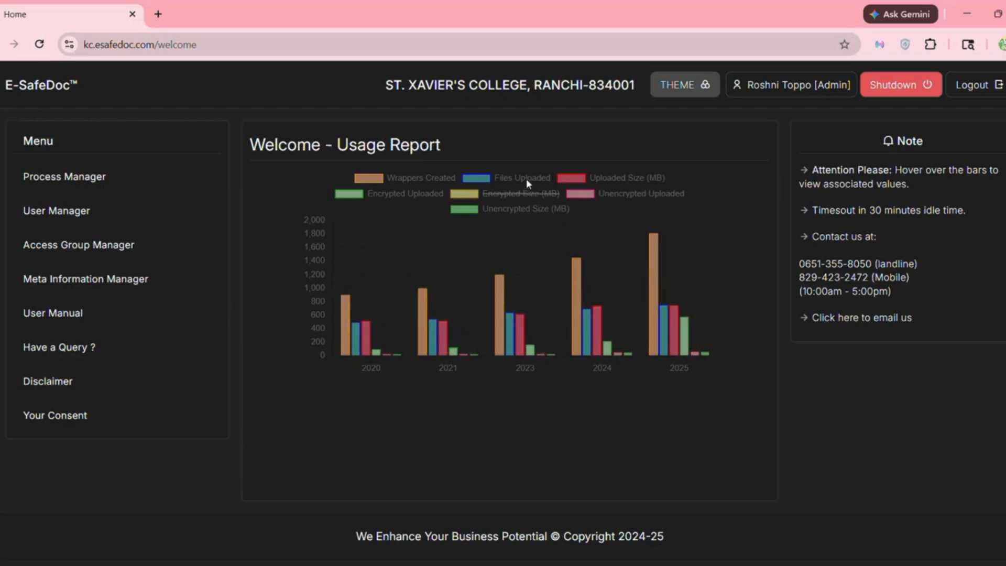
click(526, 177)
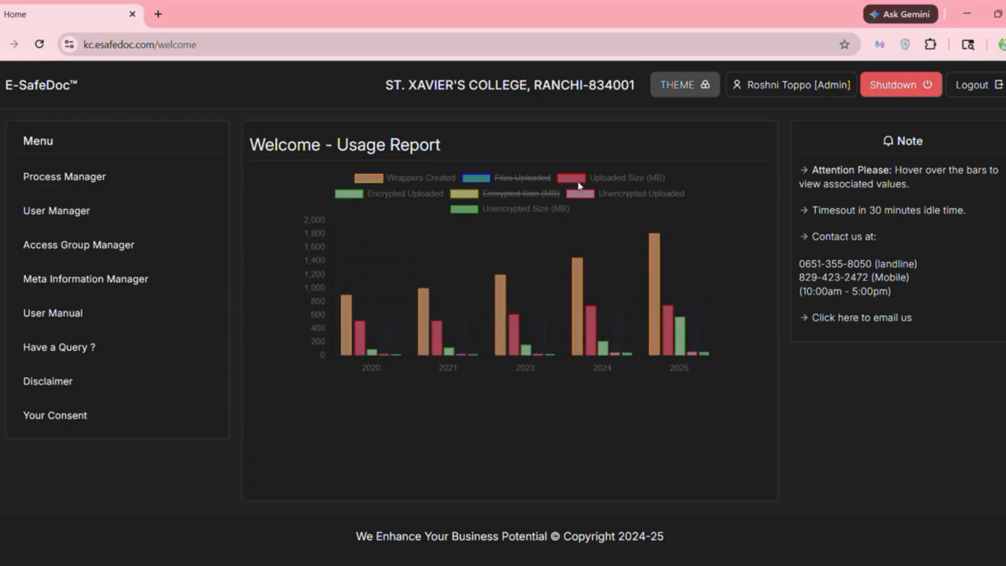
click(612, 178)
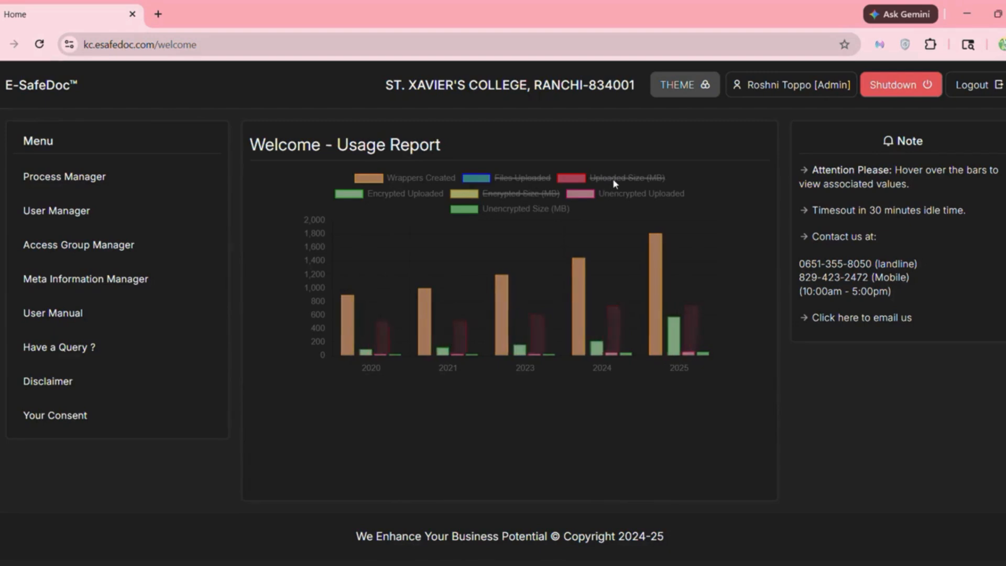
click(426, 176)
click(426, 176)
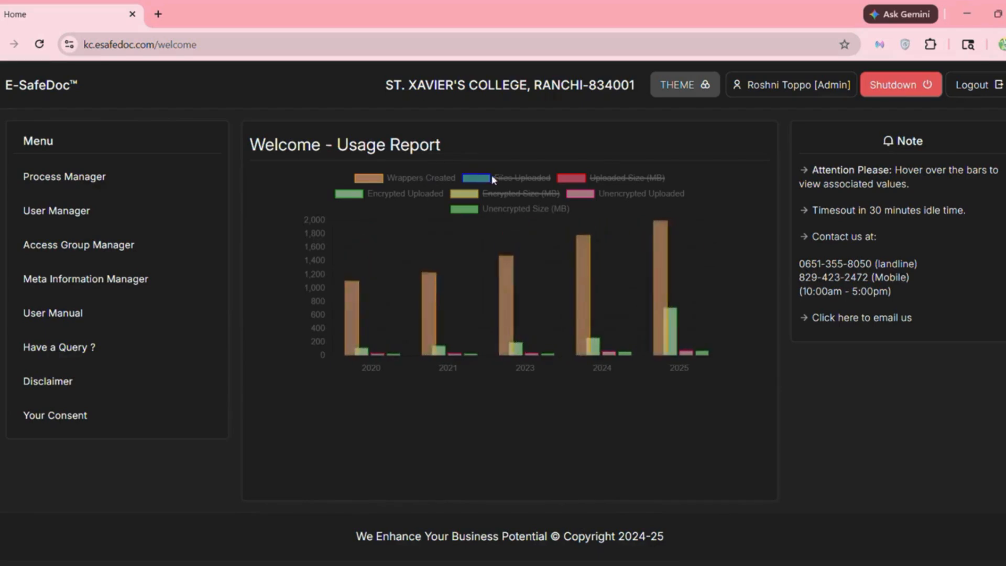
click(507, 195)
click(506, 194)
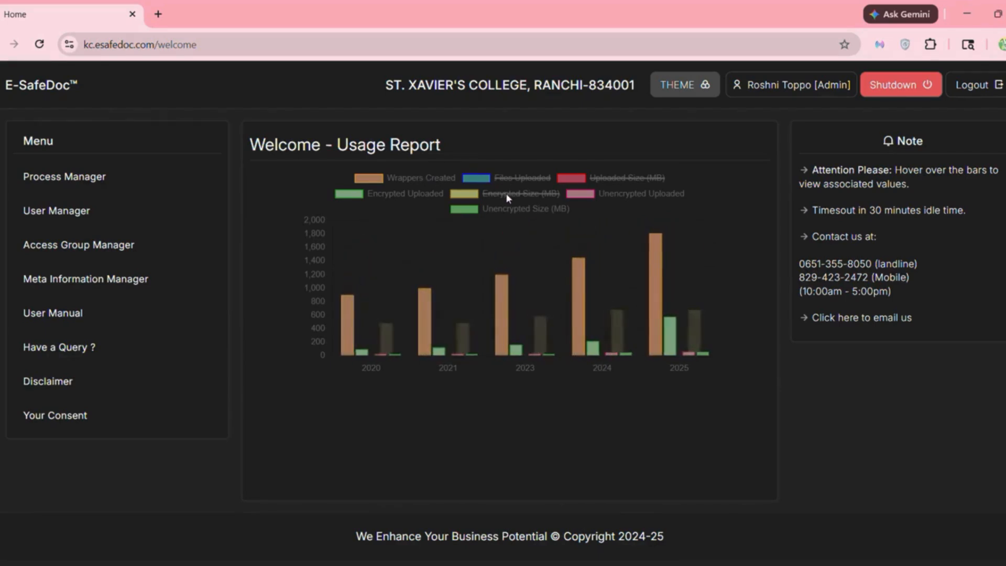
click(529, 177)
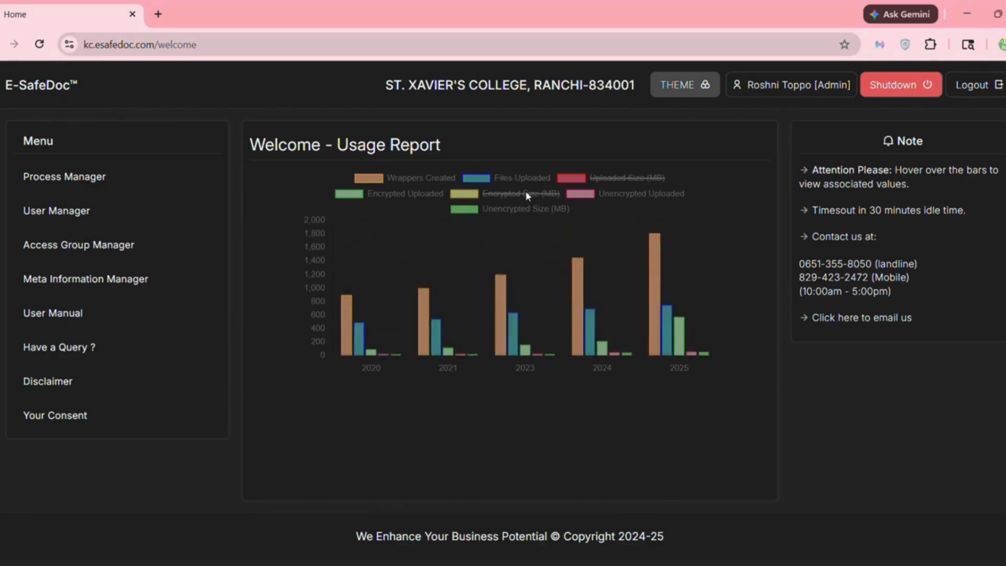
click(526, 192)
click(604, 178)
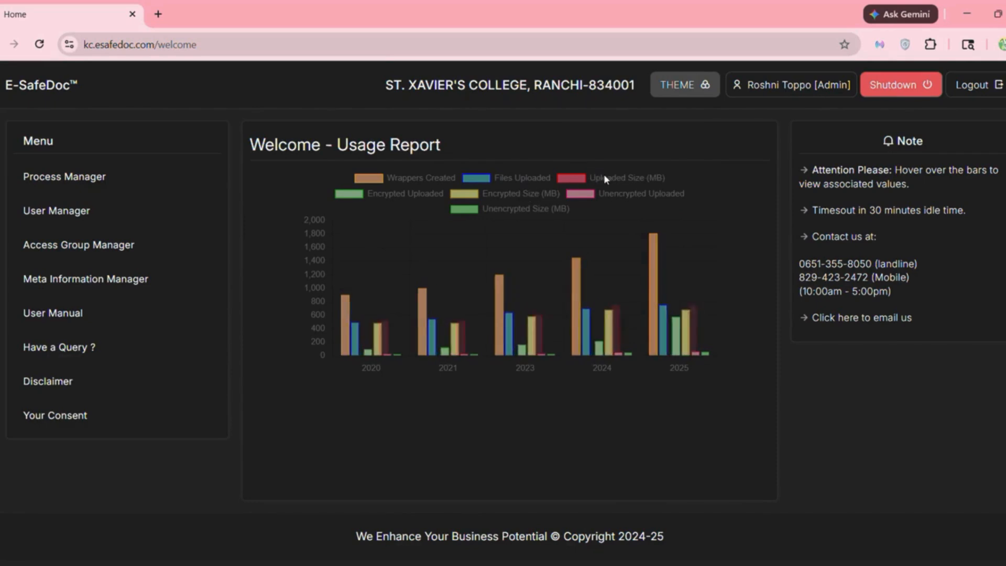
click(676, 88)
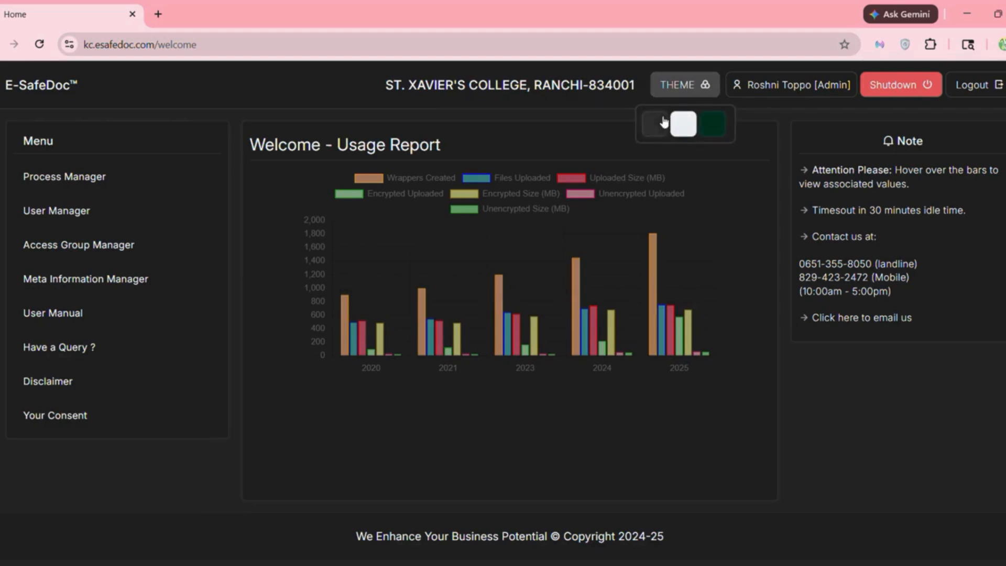
click(683, 126)
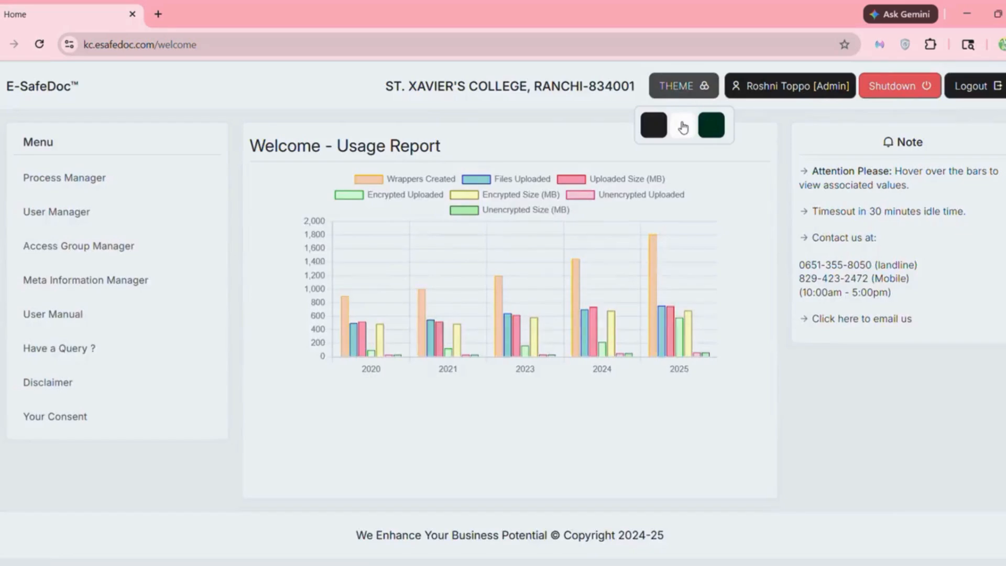
click(713, 129)
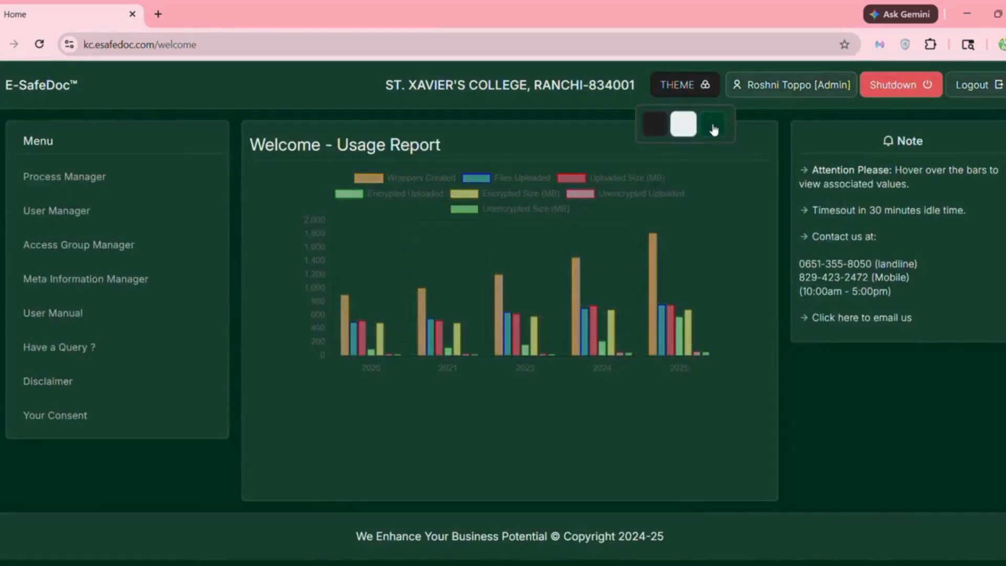
click(655, 125)
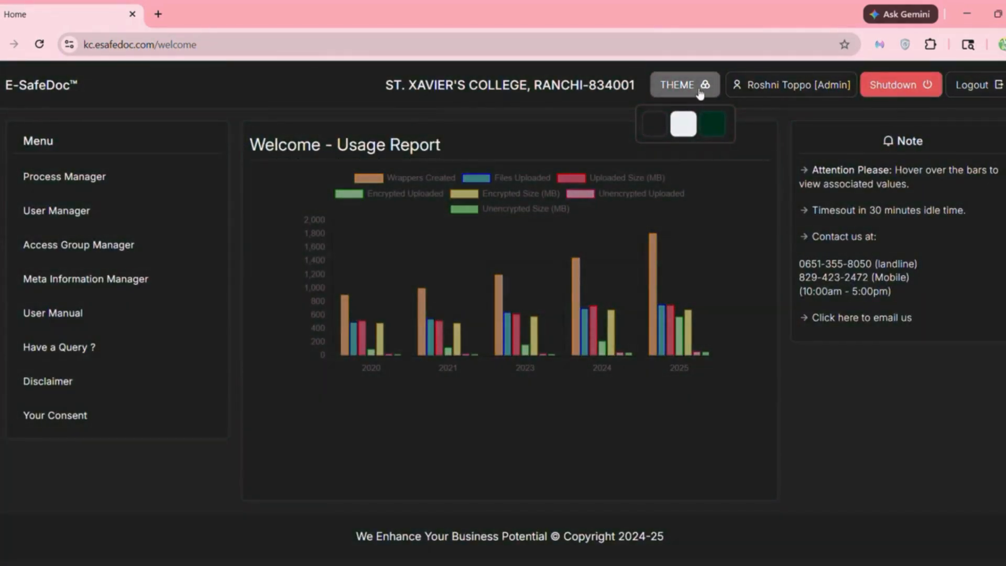
click(702, 92)
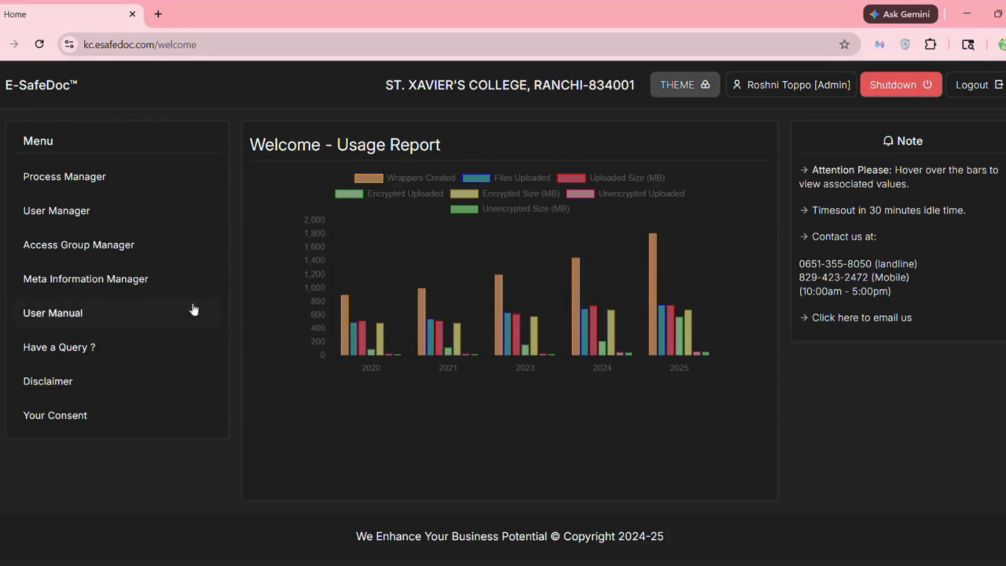
- Open the Meta Information Manager and view the Department, Designation and Document Type lists in turn
click(144, 282)
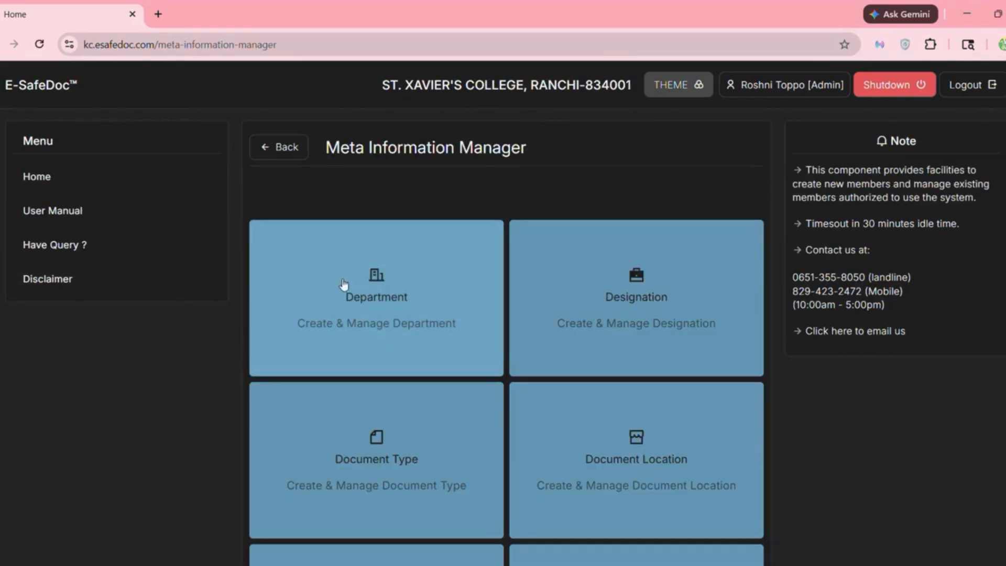
scroll(357, 285, down, 1)
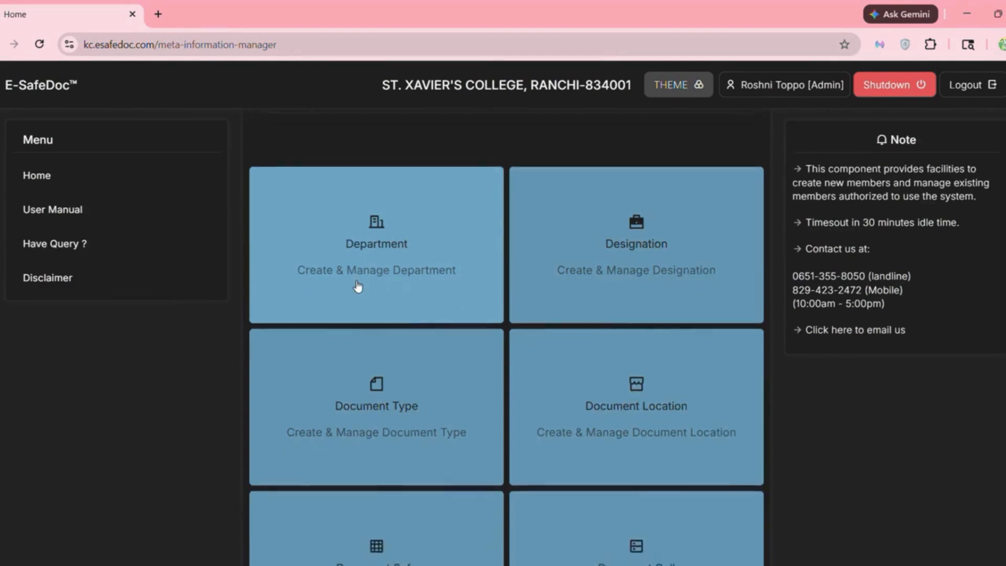
click(406, 244)
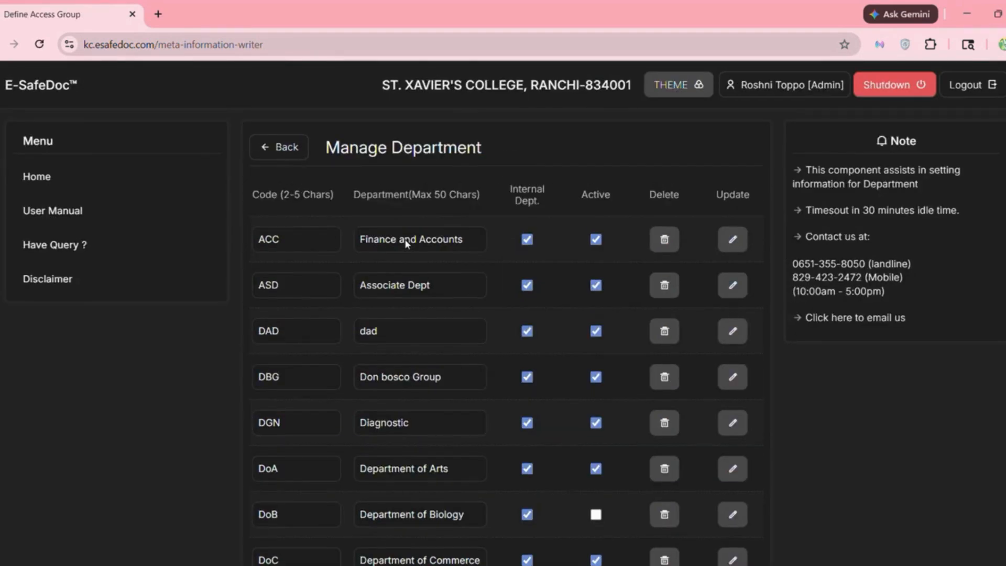
click(267, 144)
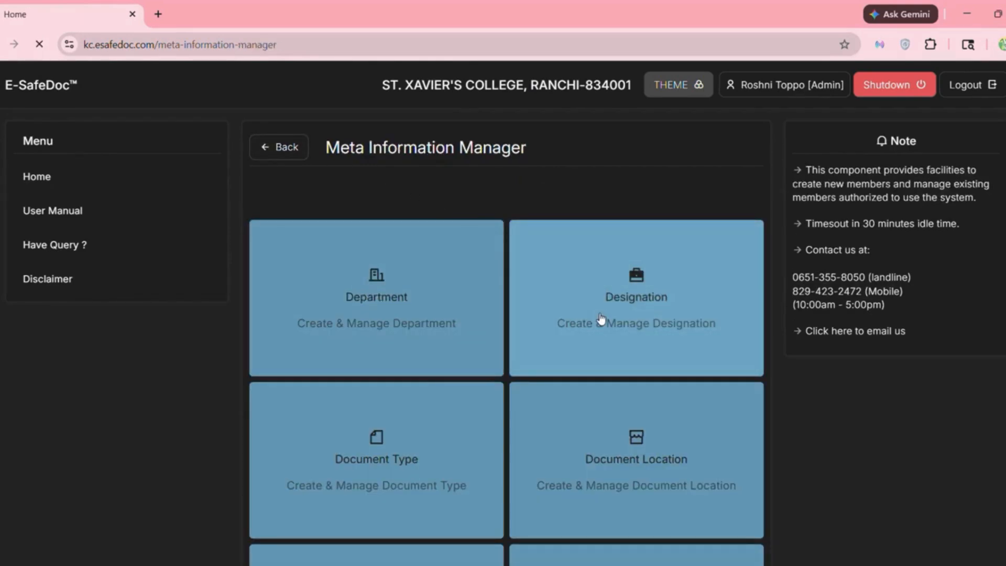
click(600, 318)
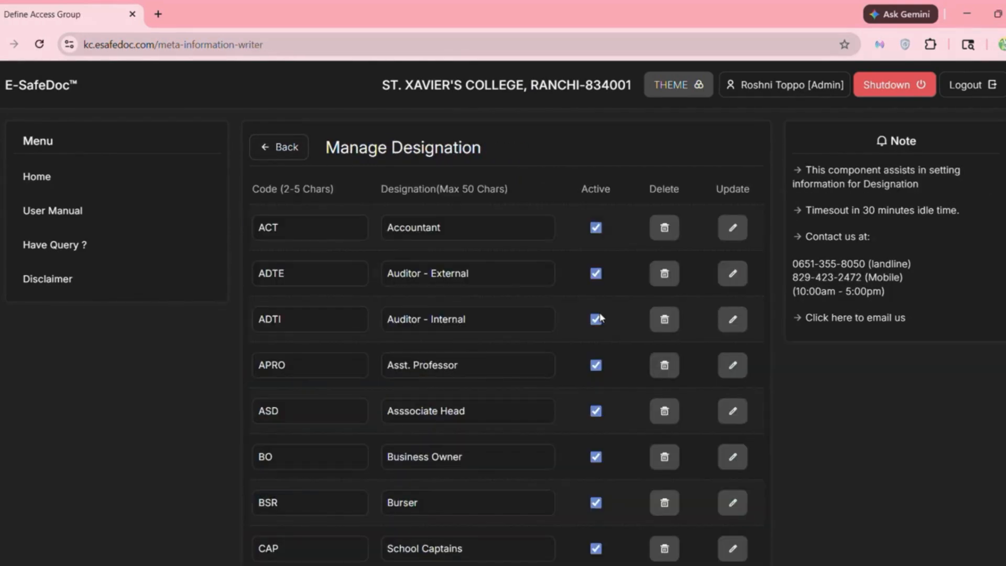
click(289, 151)
scroll(395, 347, down, 3)
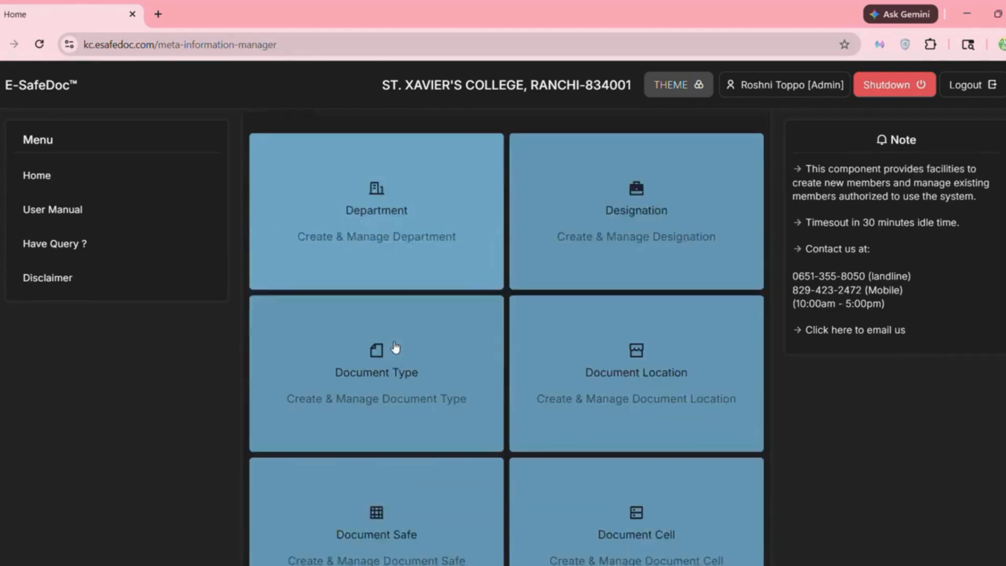
click(391, 326)
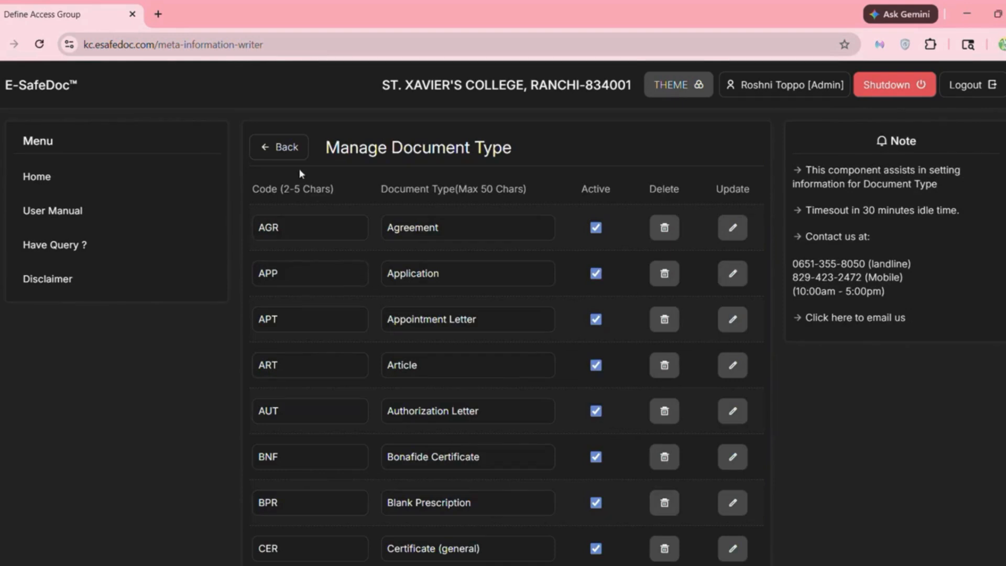
click(291, 148)
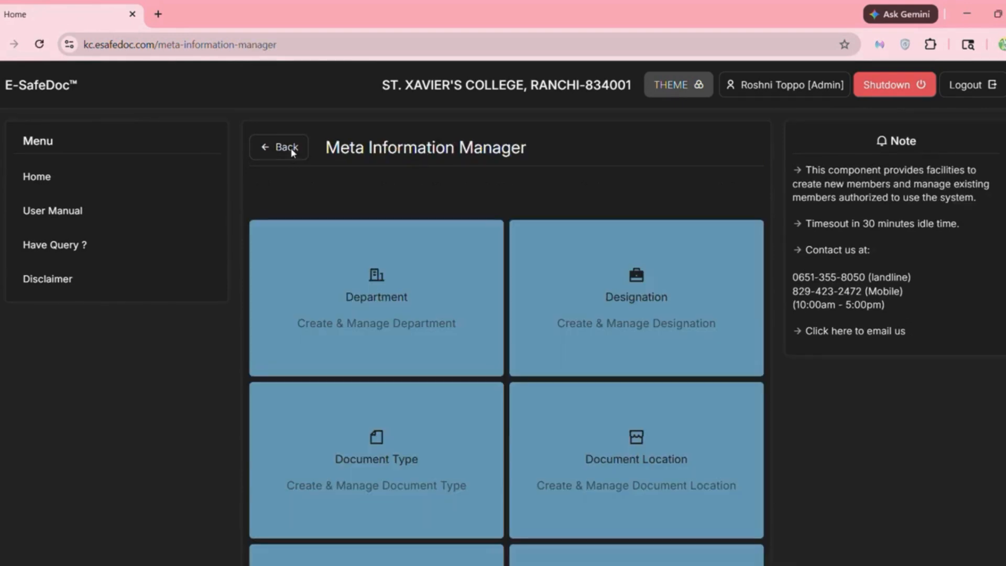
scroll(517, 364, down, 1)
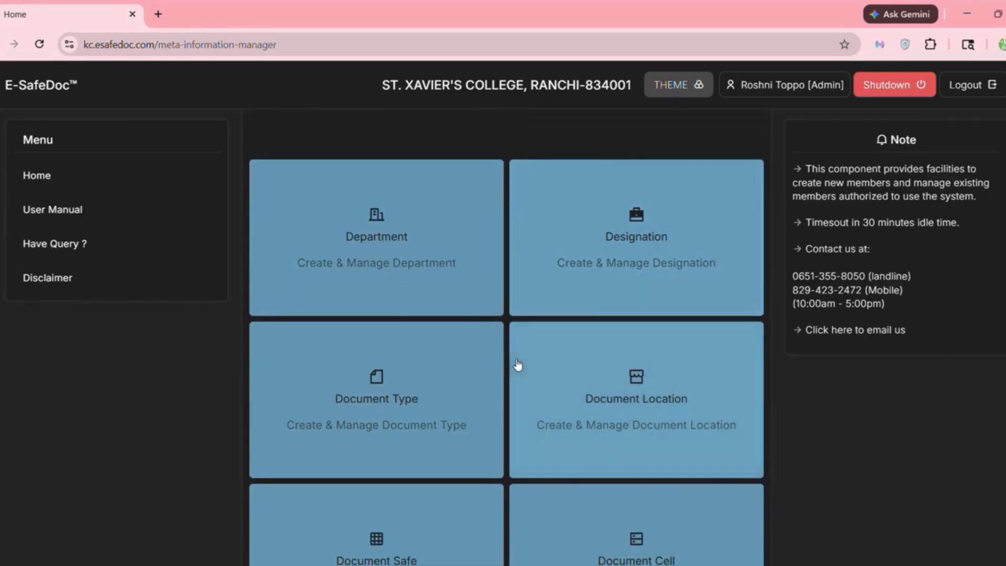
- Browse the Document Location and Document Safe lists, returning to the Meta Information Manager each time
click(626, 394)
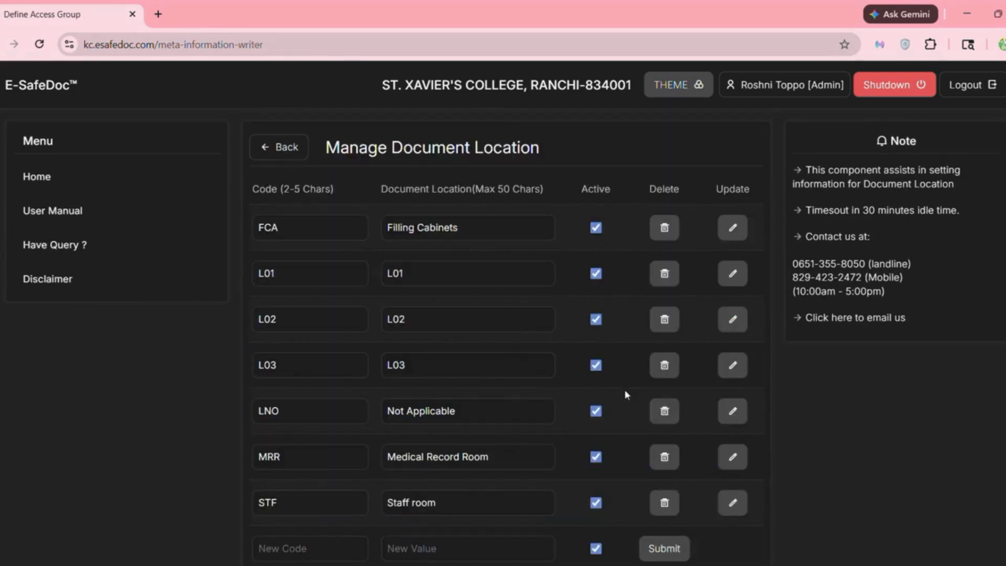
click(287, 148)
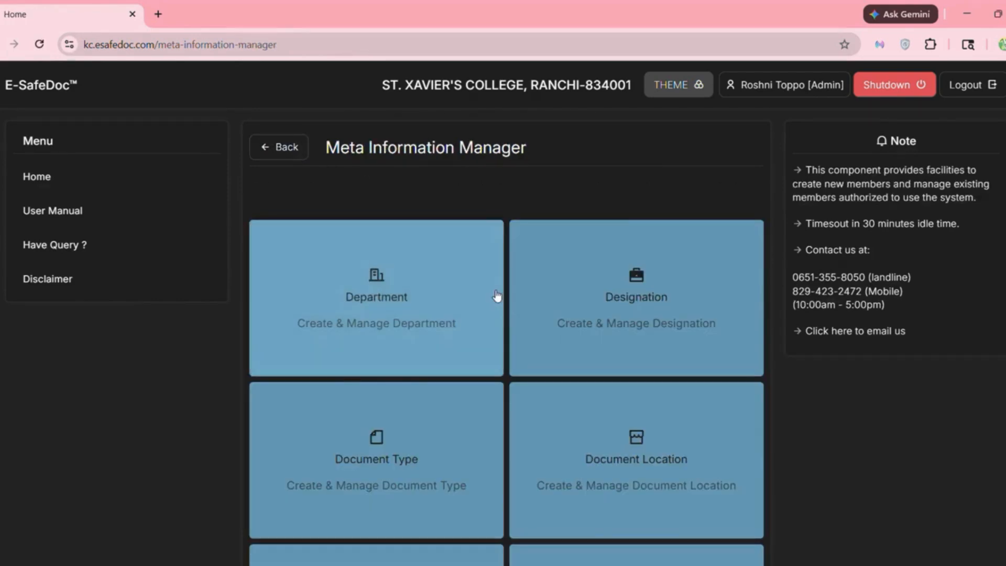
scroll(498, 294, down, 4)
scroll(497, 295, down, 2)
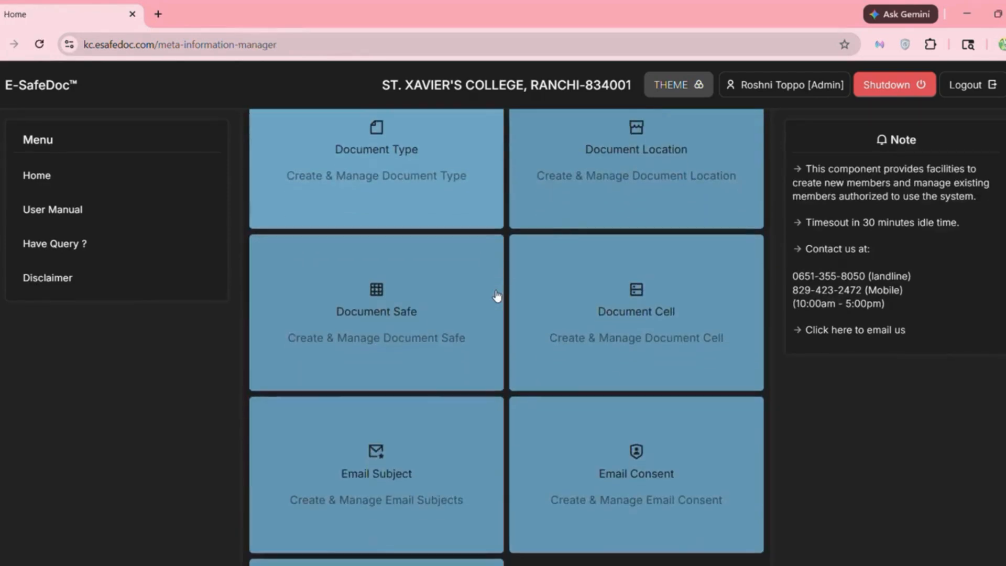
click(403, 302)
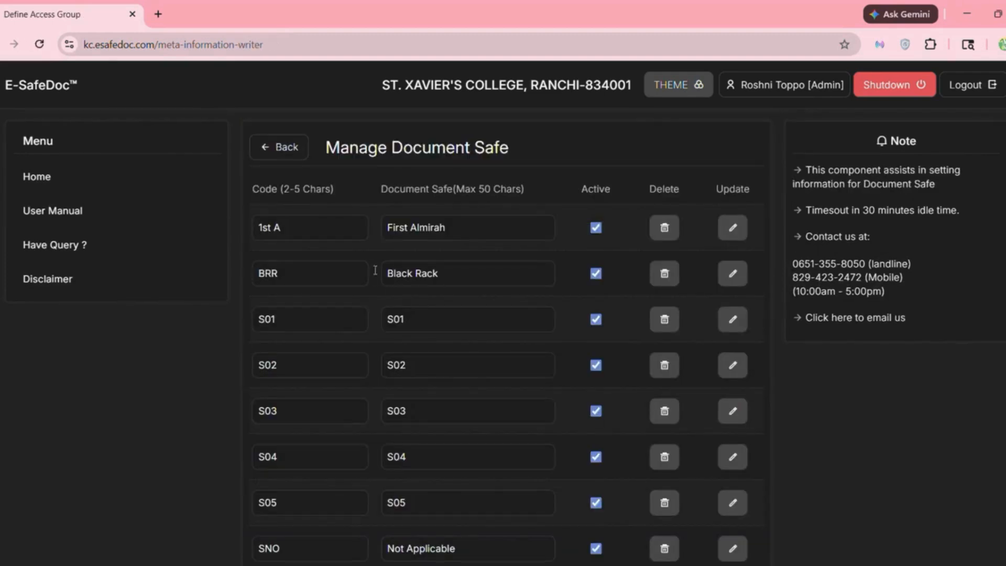
click(292, 148)
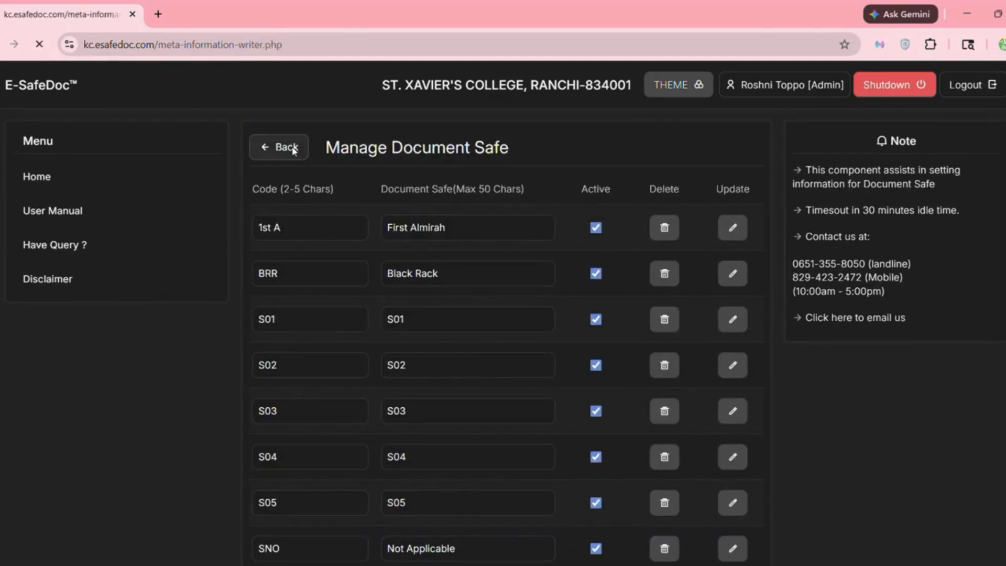
scroll(527, 371, down, 1)
scroll(527, 371, down, 4)
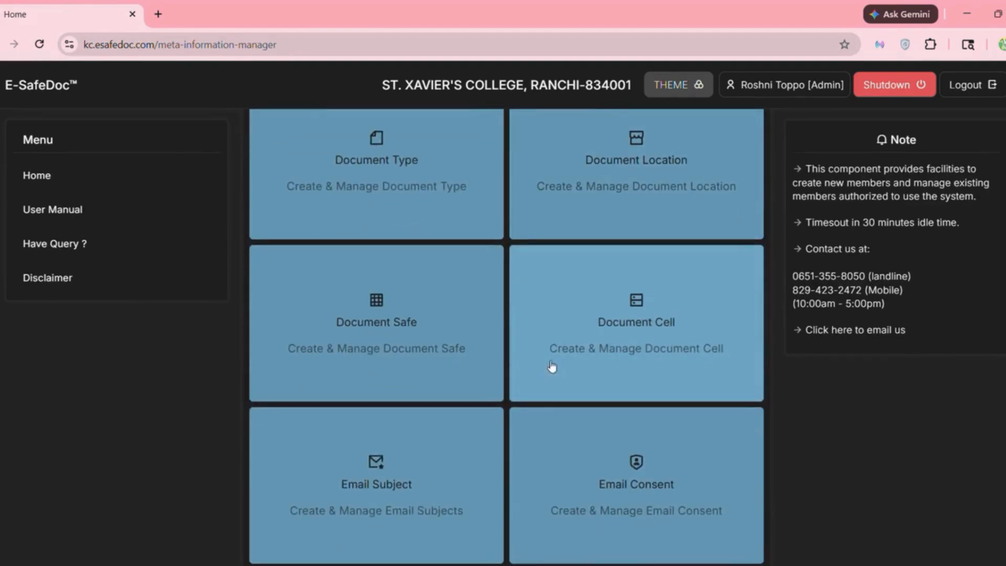
- Review the Document Cell and Email Subject lists
click(610, 360)
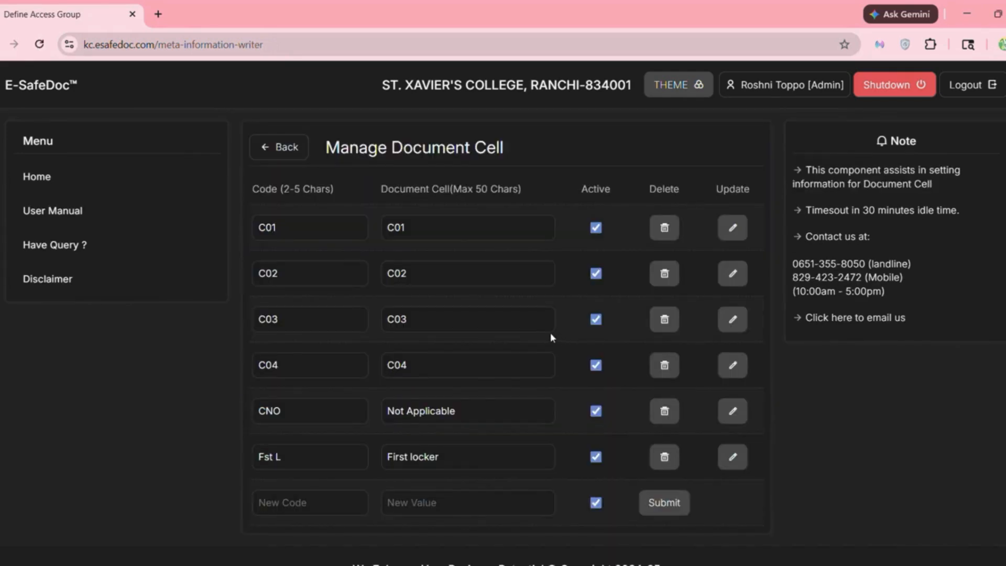
click(299, 154)
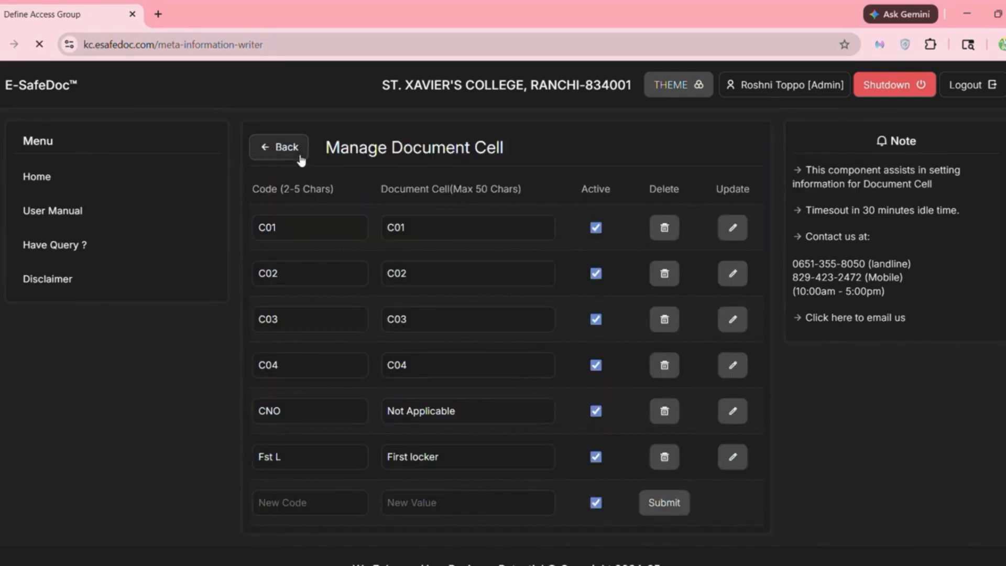
scroll(496, 331, down, 7)
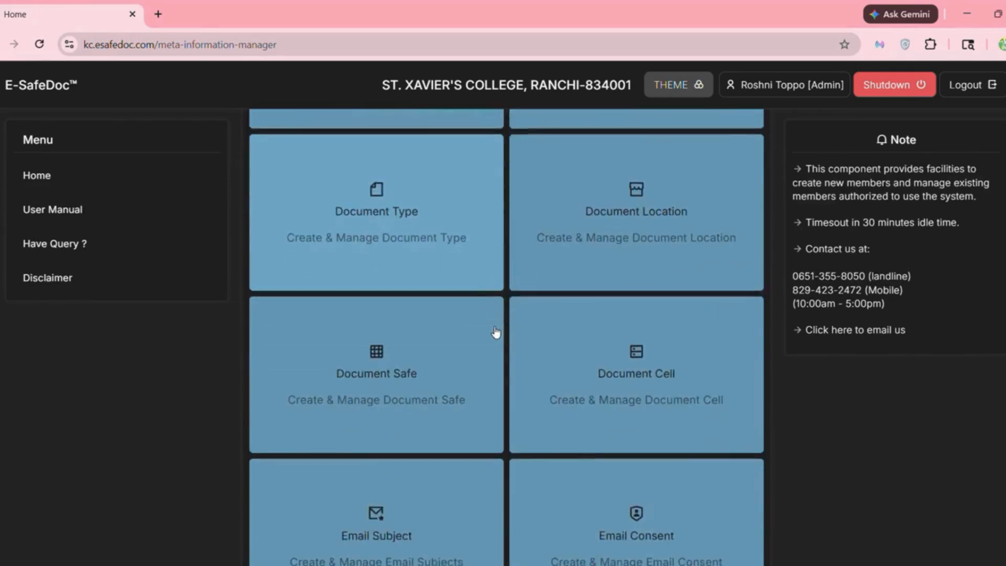
scroll(495, 331, down, 3)
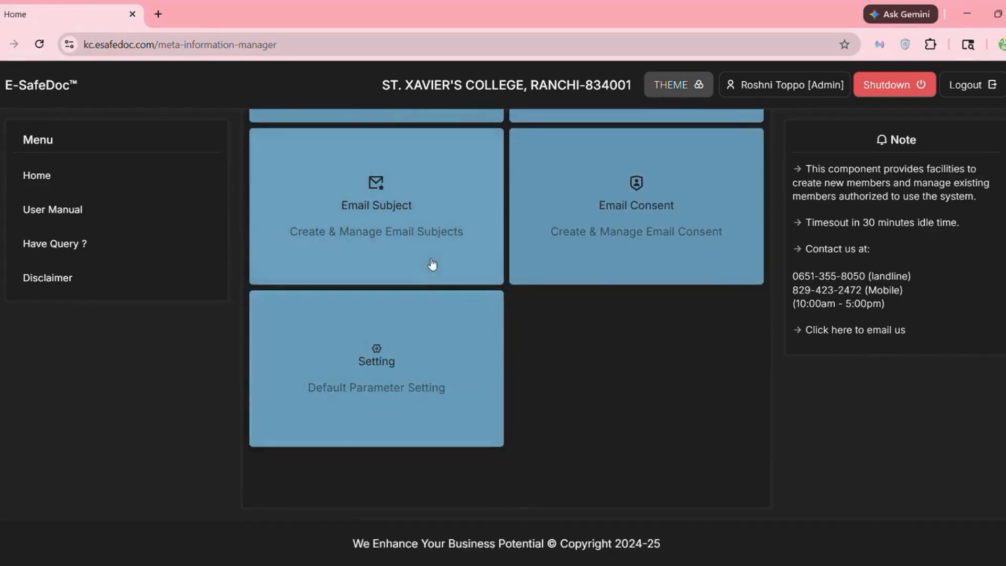
click(413, 233)
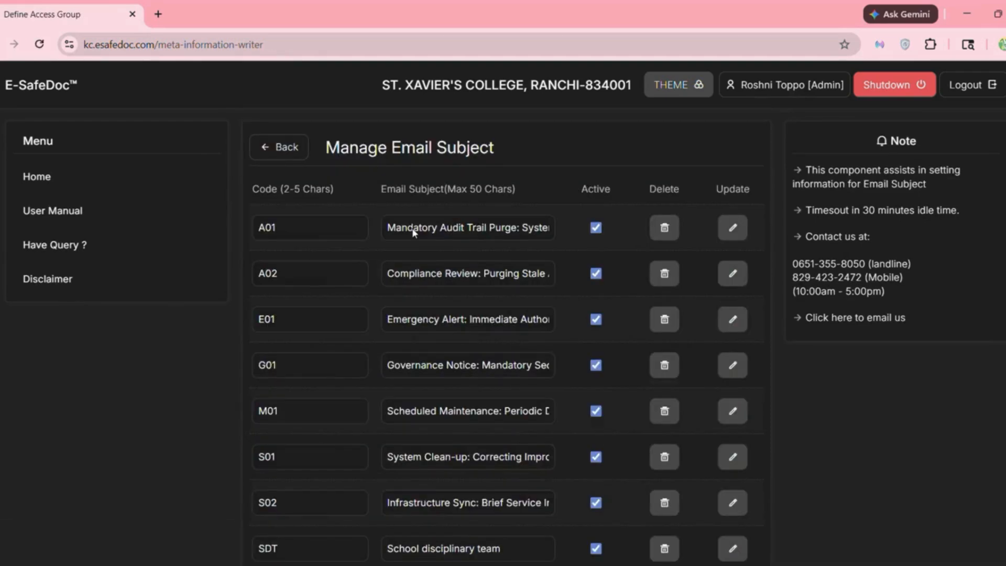
click(277, 157)
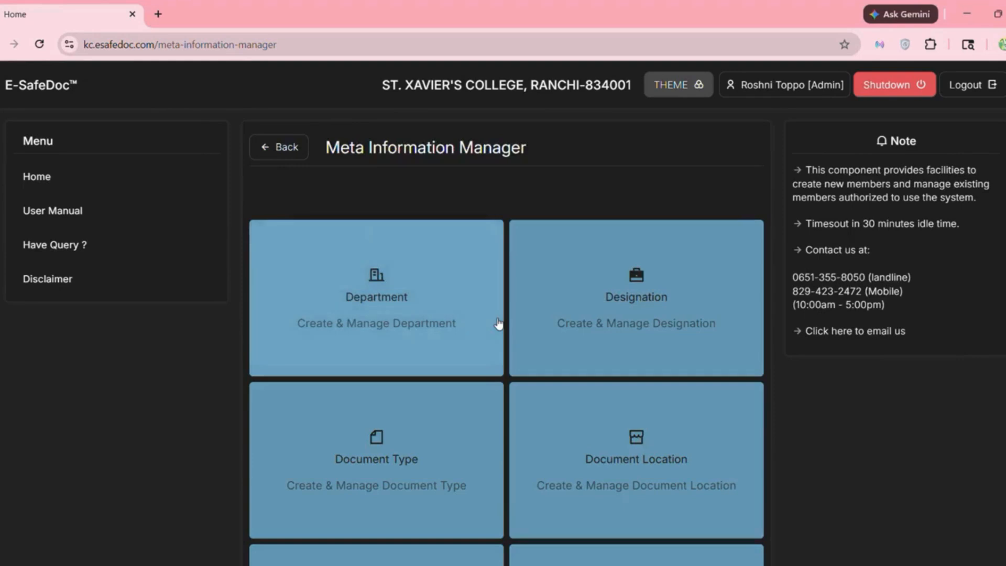
scroll(498, 325, down, 10)
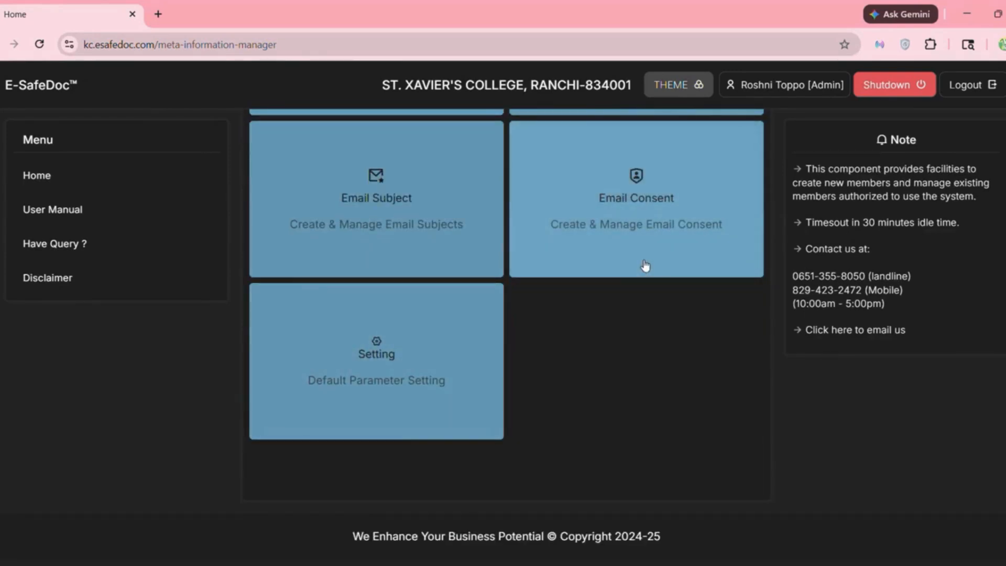
- Check the Email Consent list and system default configuration, then go home and open Access Group Manager
click(645, 266)
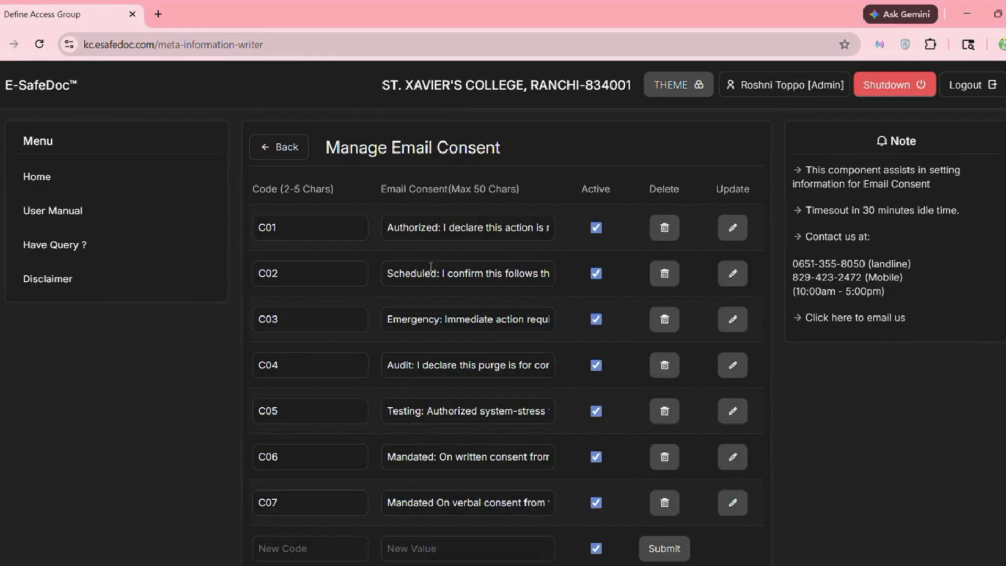
scroll(431, 266, down, 1)
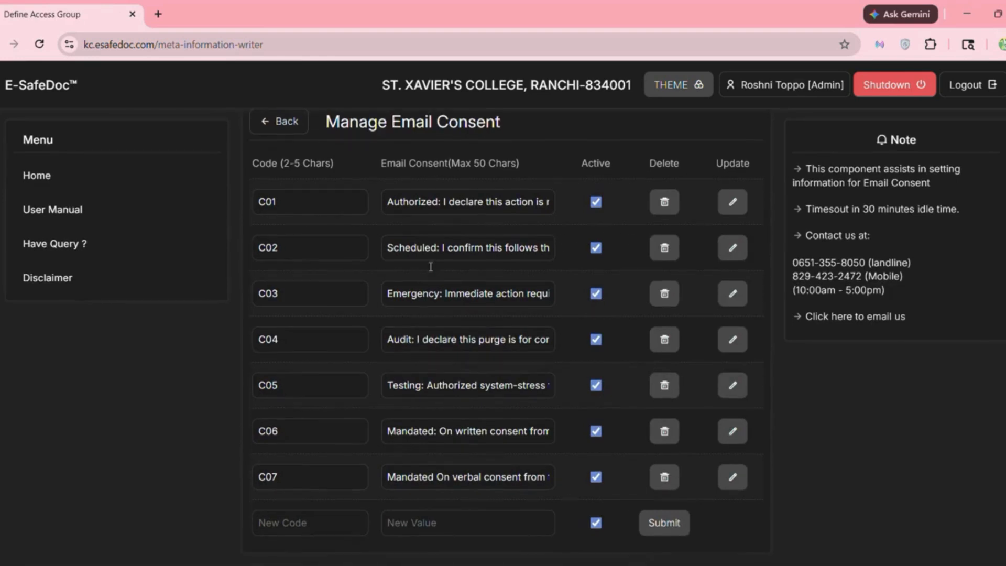
click(292, 123)
scroll(456, 314, down, 10)
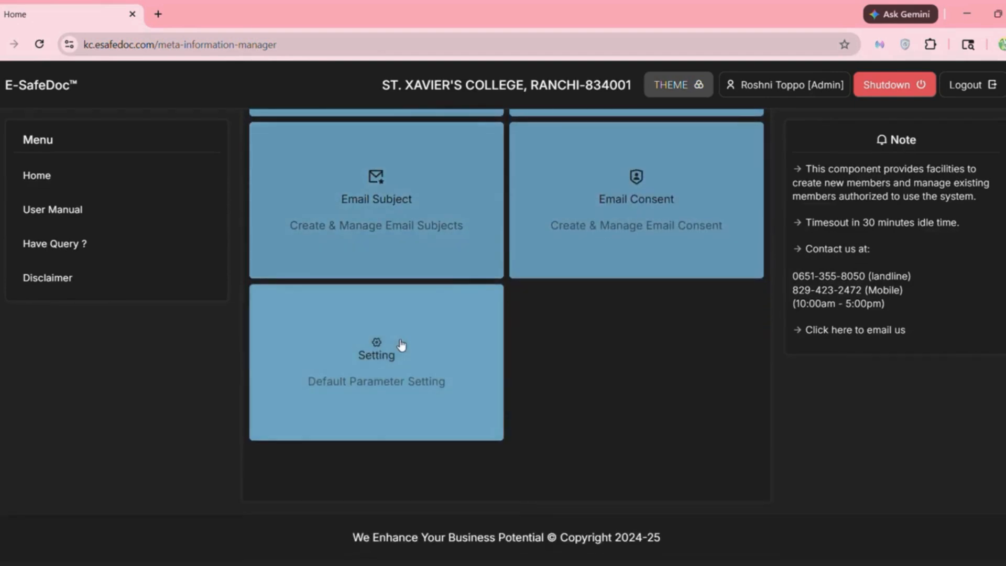
click(400, 343)
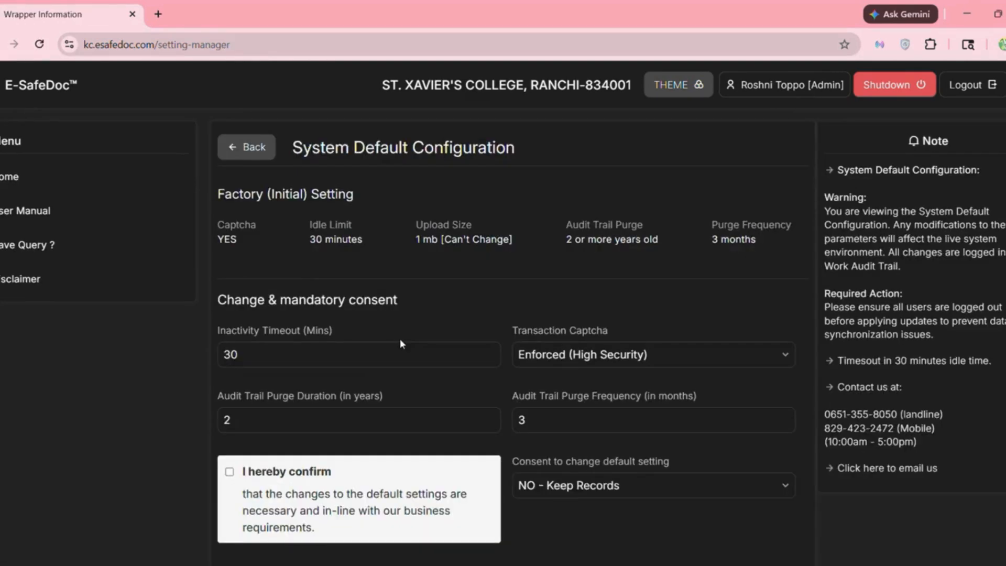
scroll(400, 339, down, 1)
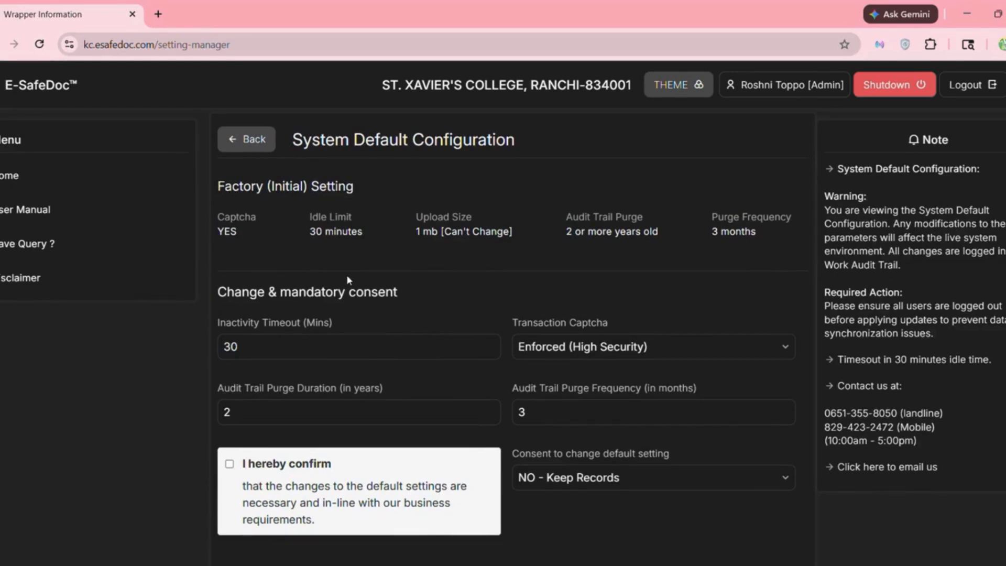
click(256, 149)
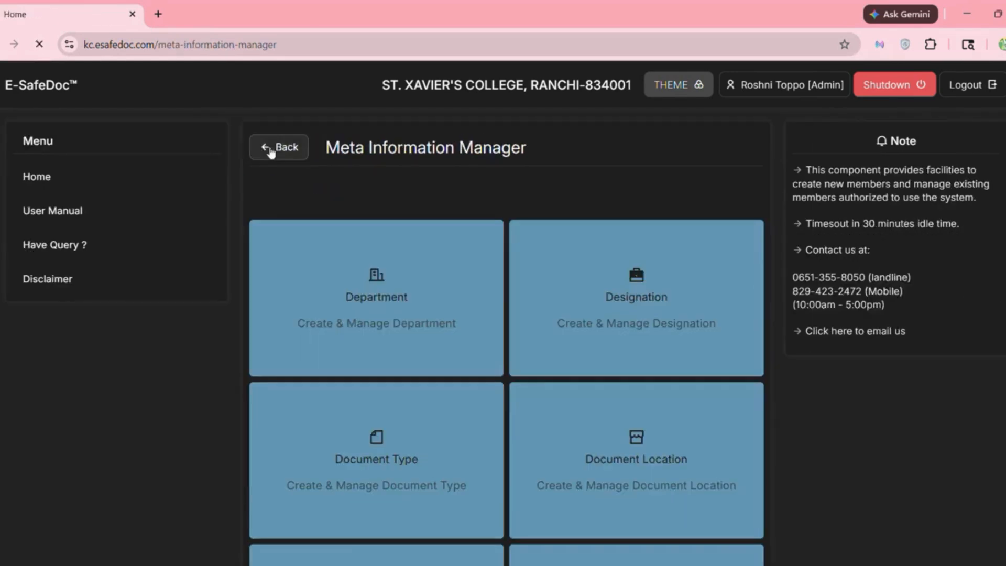
click(271, 149)
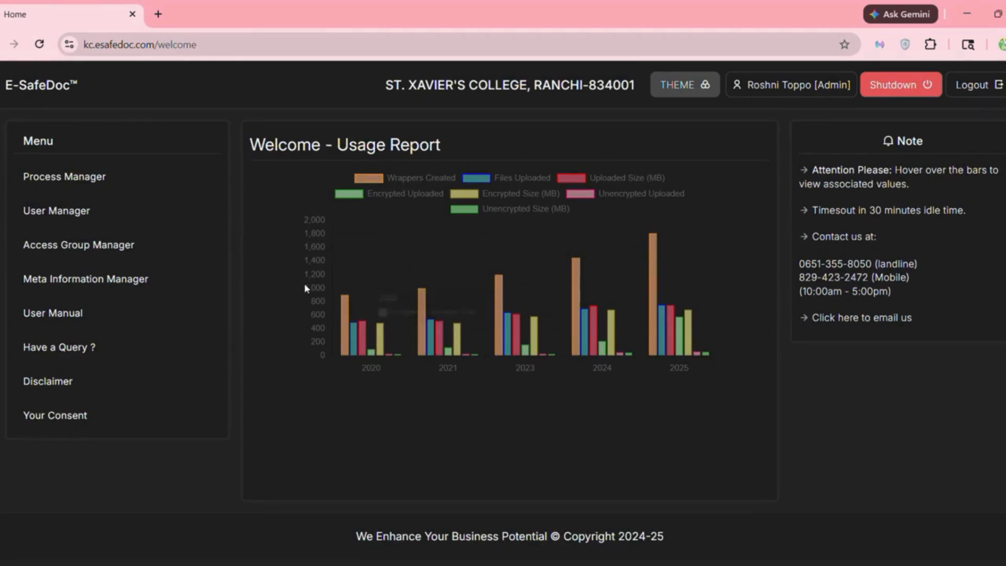
click(167, 242)
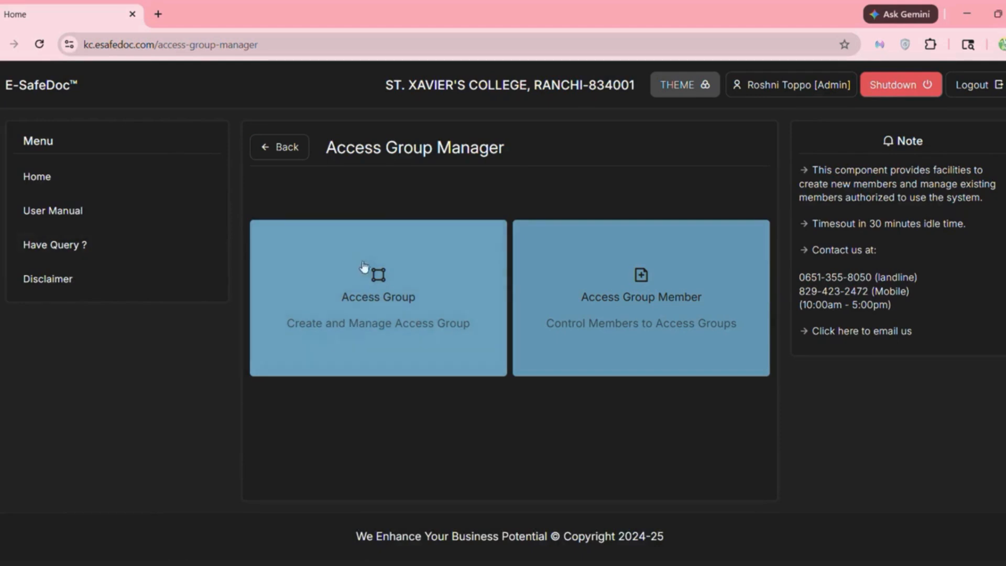
click(422, 325)
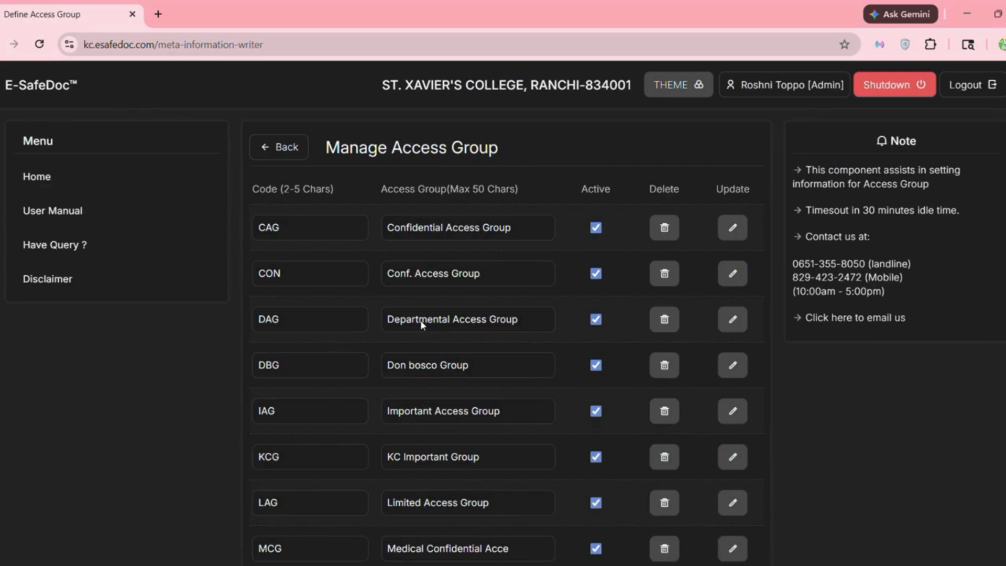
scroll(366, 298, down, 1)
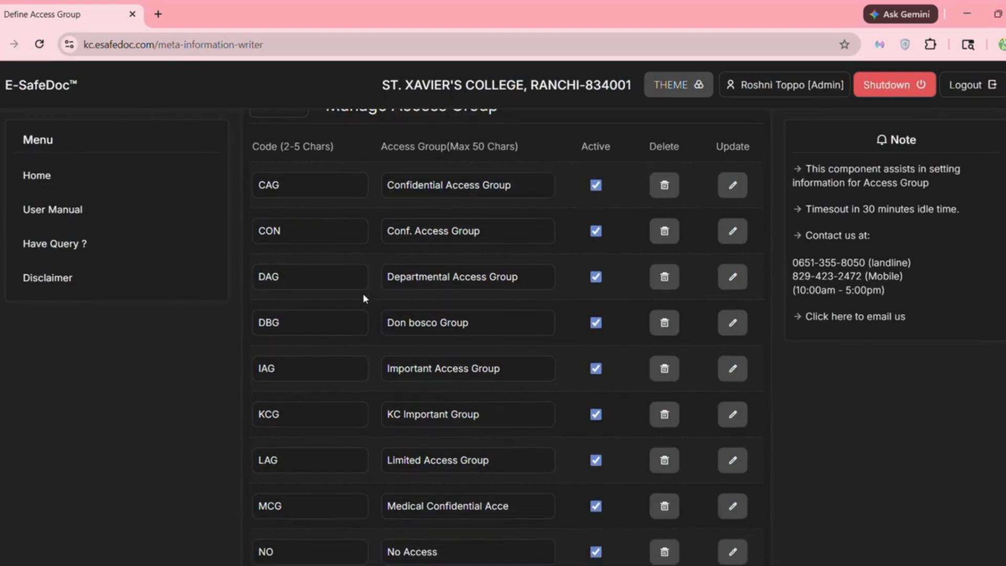
scroll(365, 297, up, 1)
scroll(365, 297, up, 1)
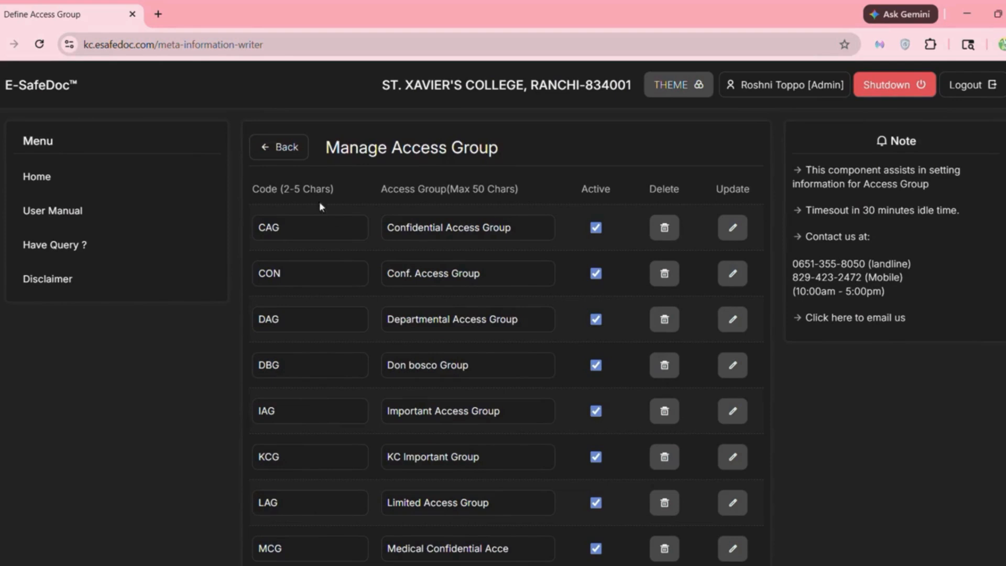
click(292, 146)
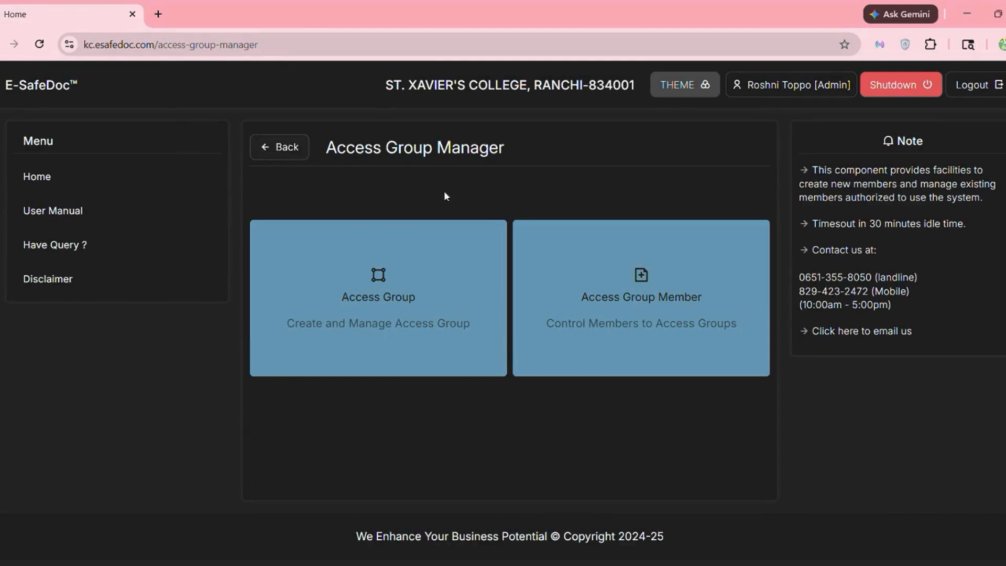
click(650, 320)
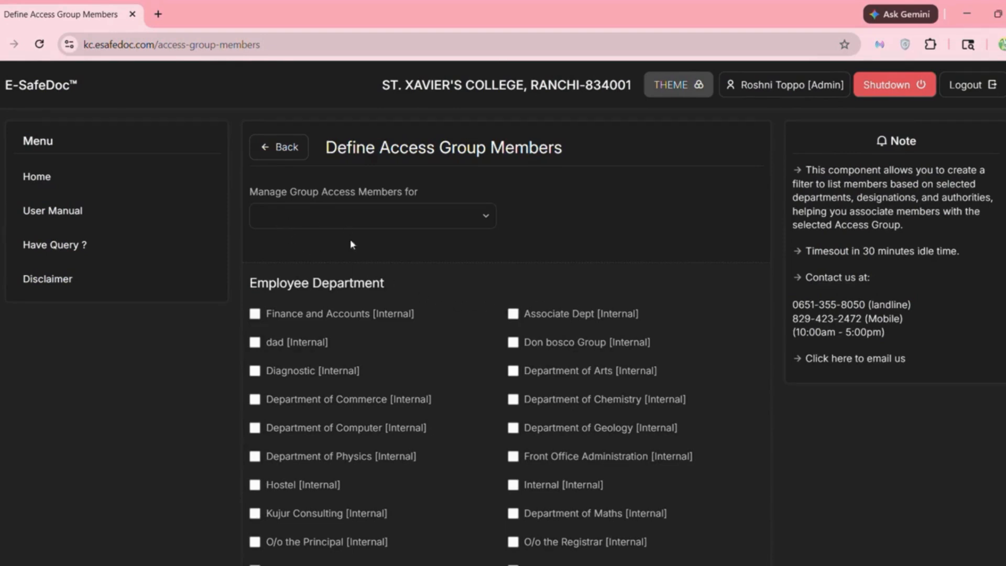
scroll(344, 296, down, 2)
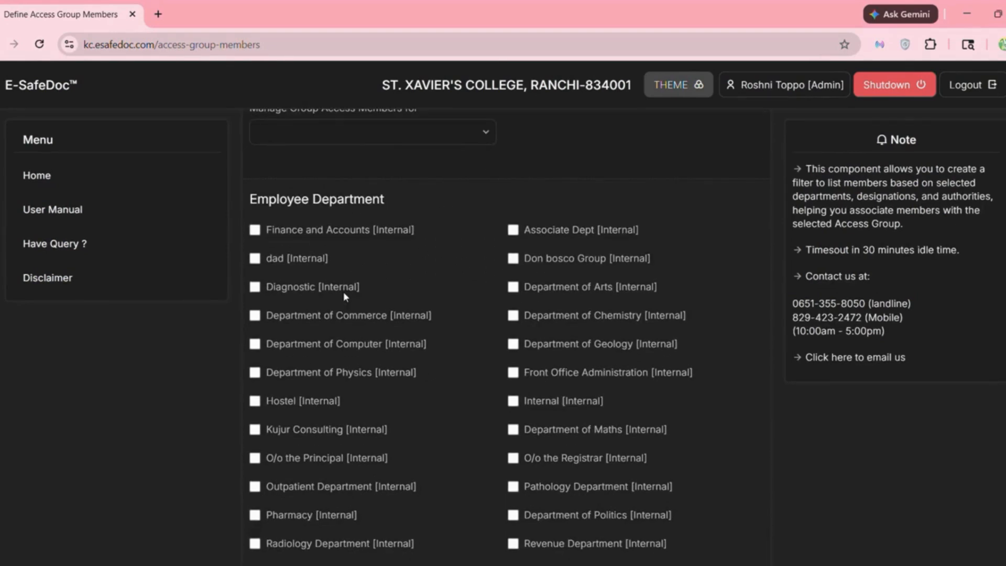
scroll(344, 295, up, 2)
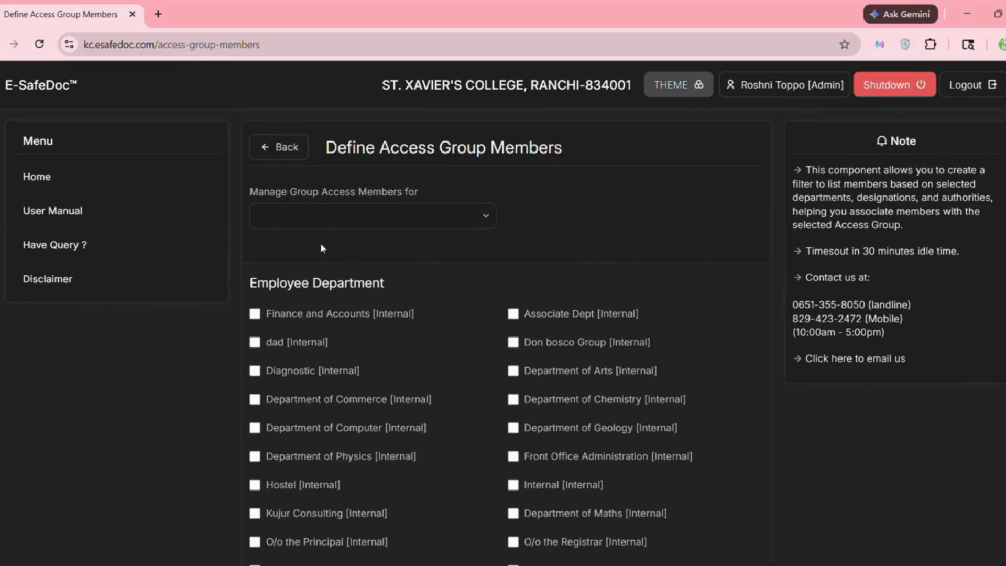
click(280, 146)
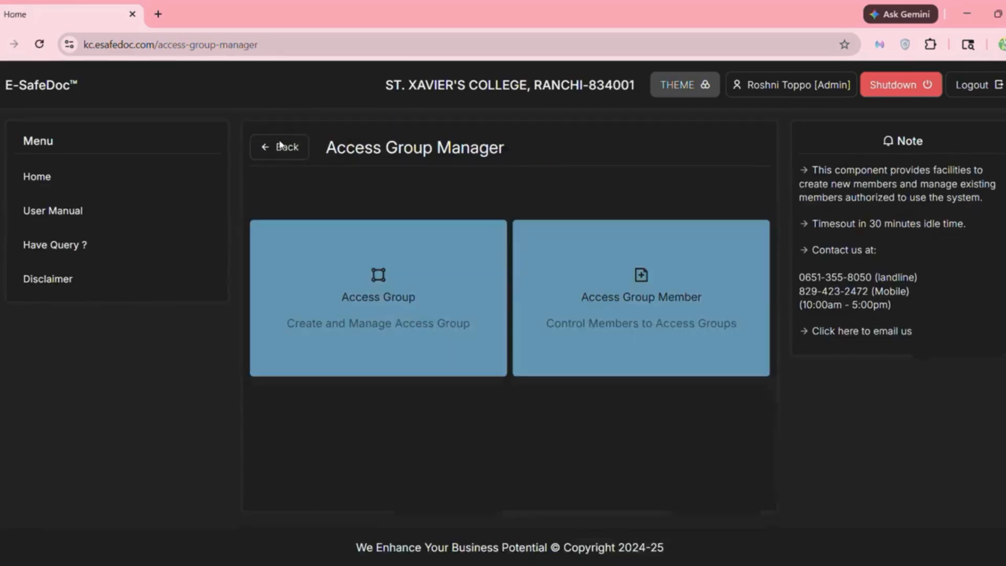
click(281, 146)
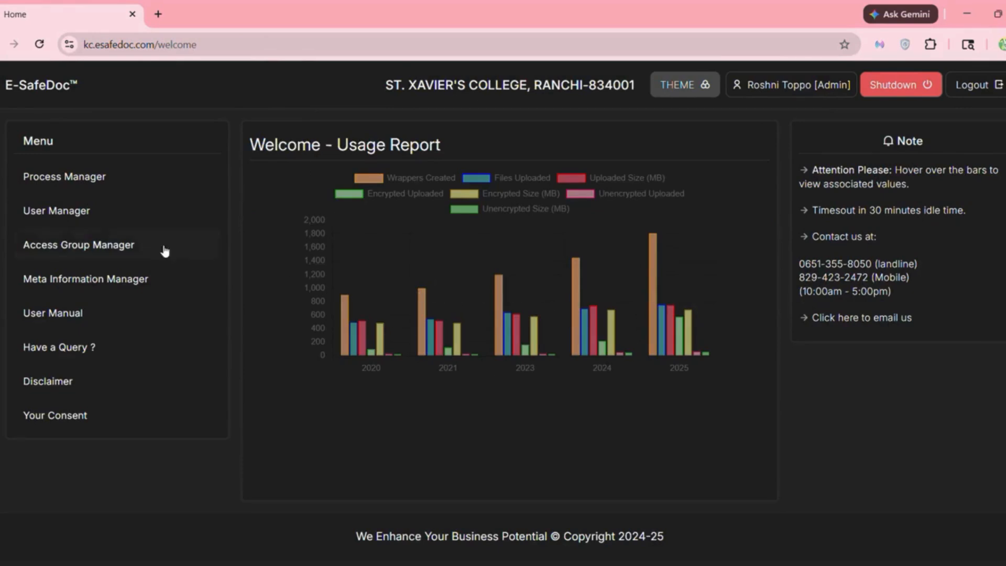
- In user and member management, look over the new-member form and member search without changes
click(91, 209)
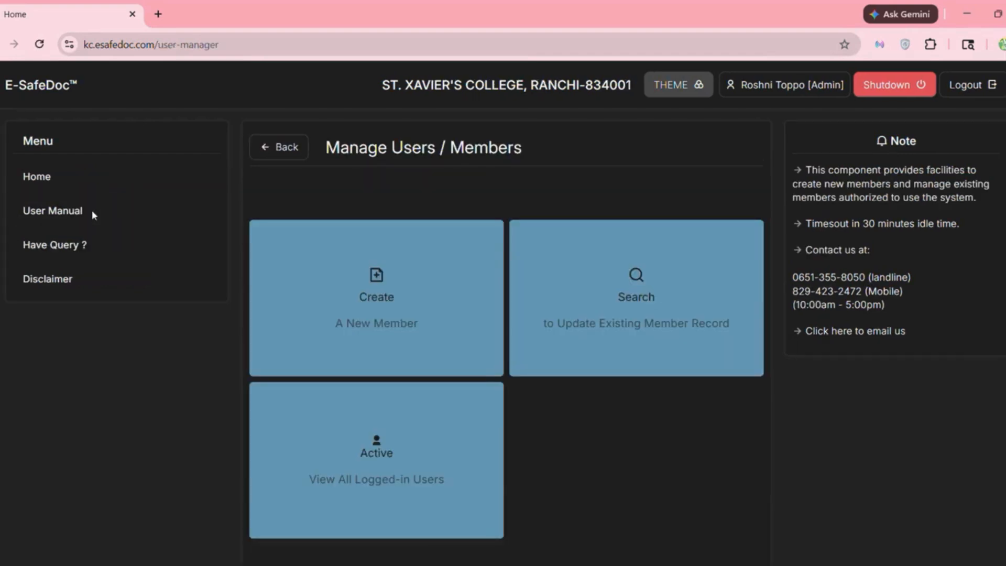
click(409, 287)
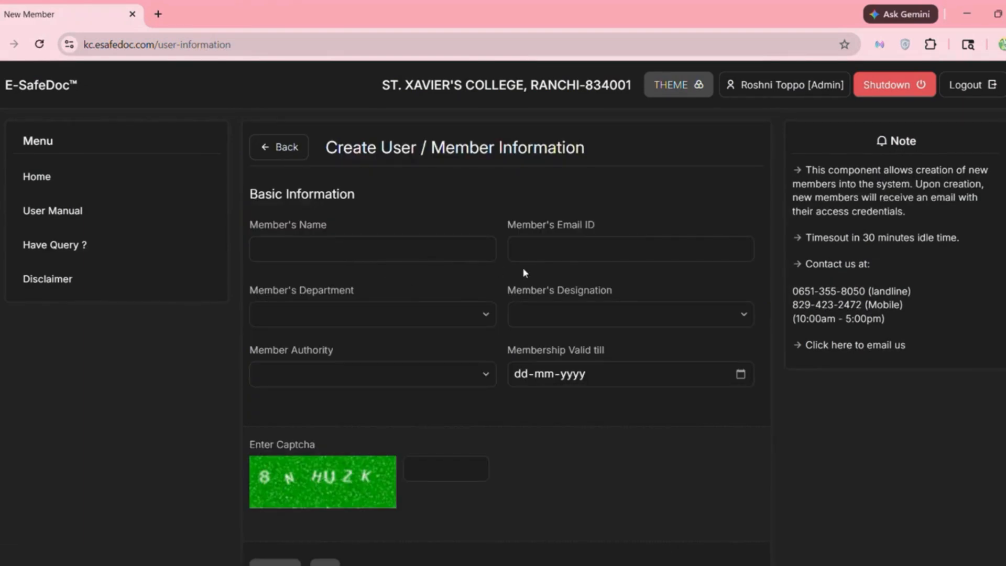
click(363, 380)
click(364, 380)
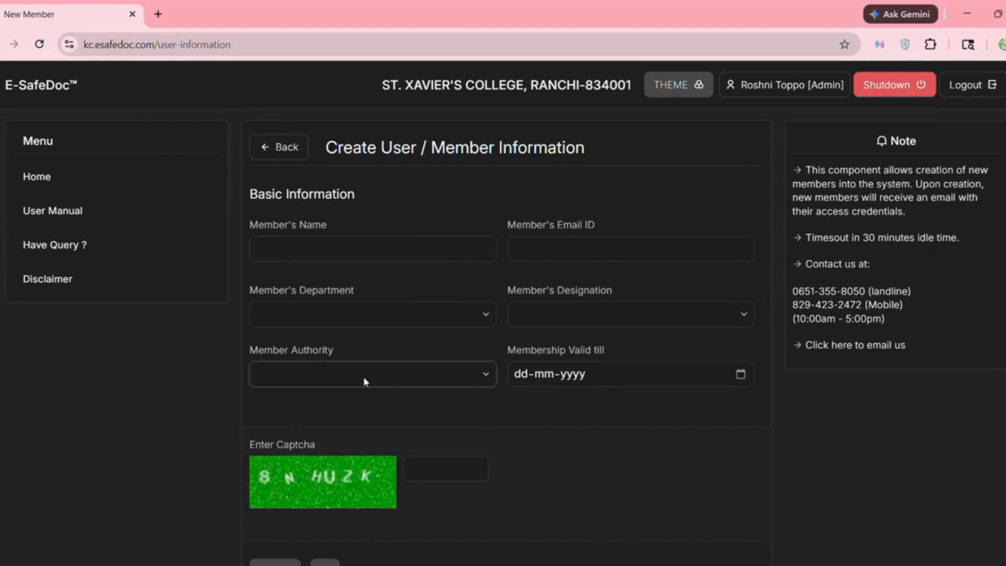
click(287, 148)
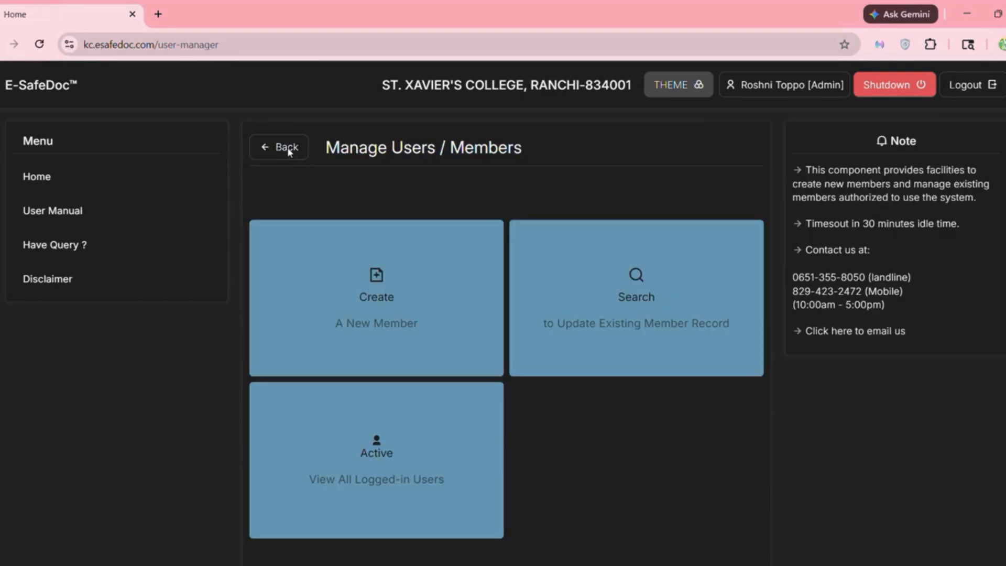
click(630, 347)
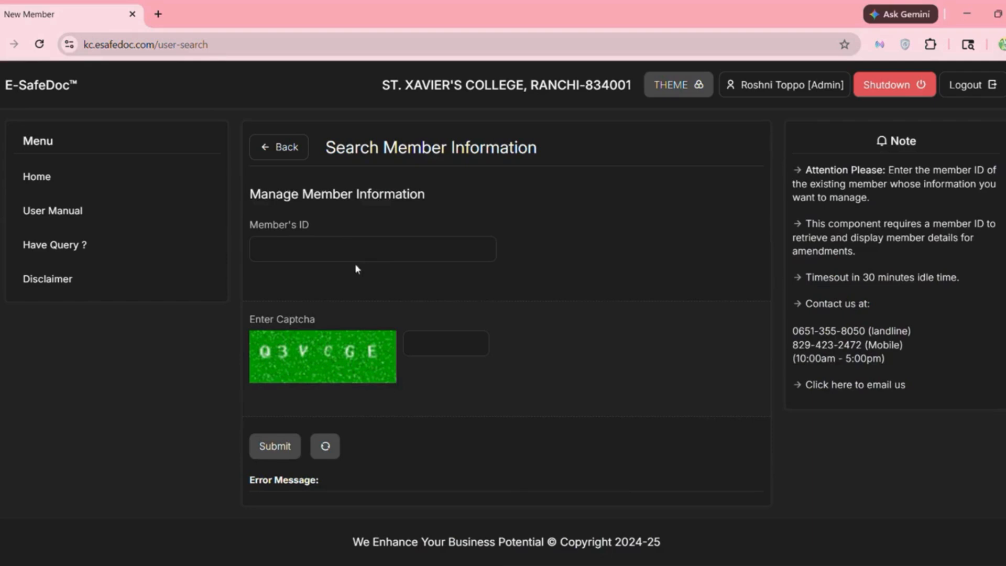
click(284, 148)
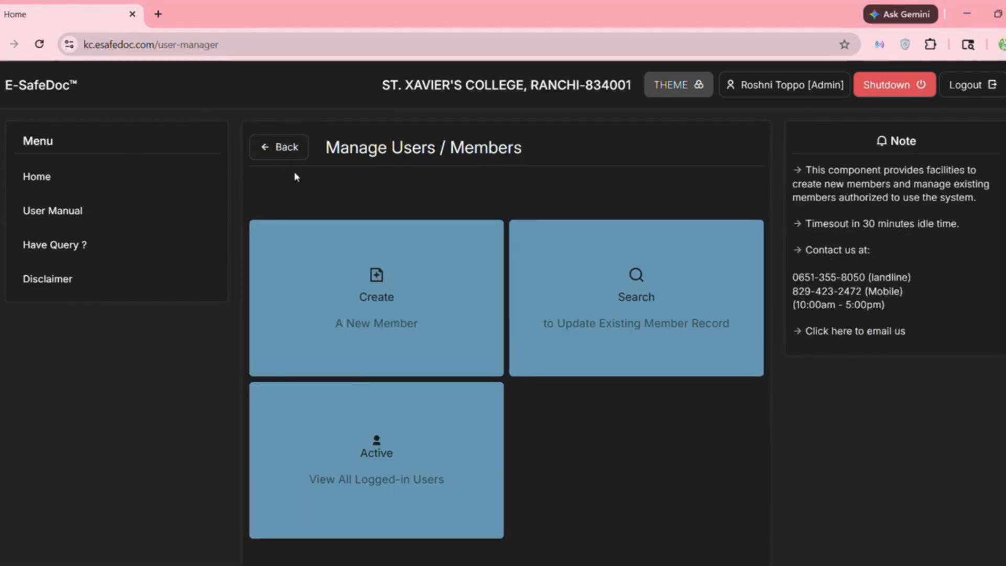
- View the Active Users' Sessions list, showing one admin session, and return home
scroll(354, 378, down, 1)
click(370, 414)
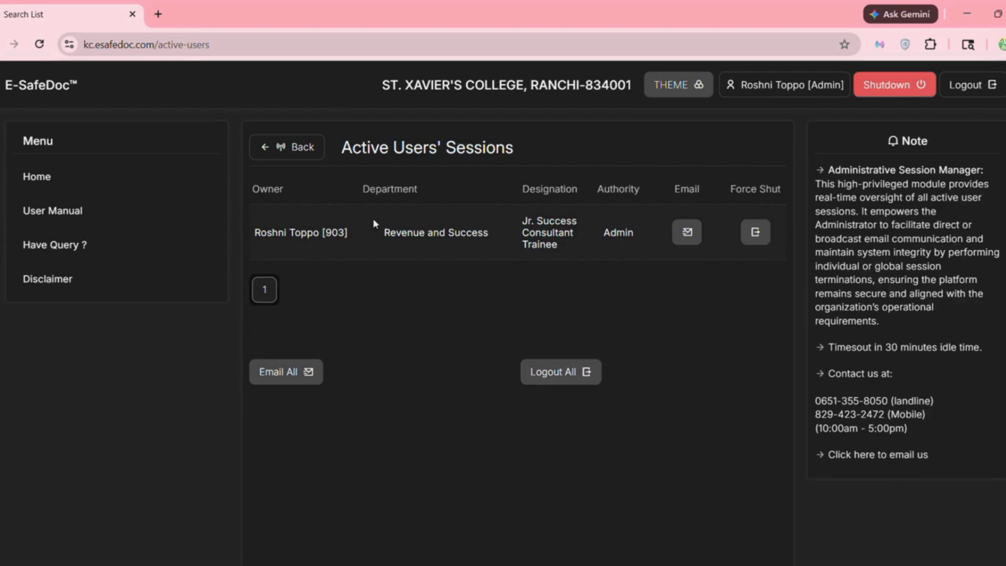
click(279, 147)
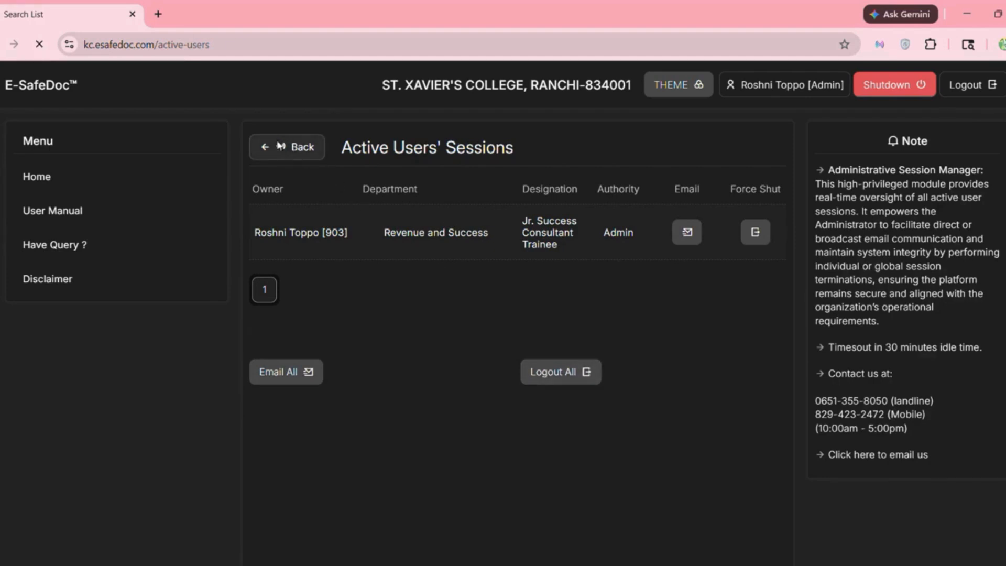
click(279, 147)
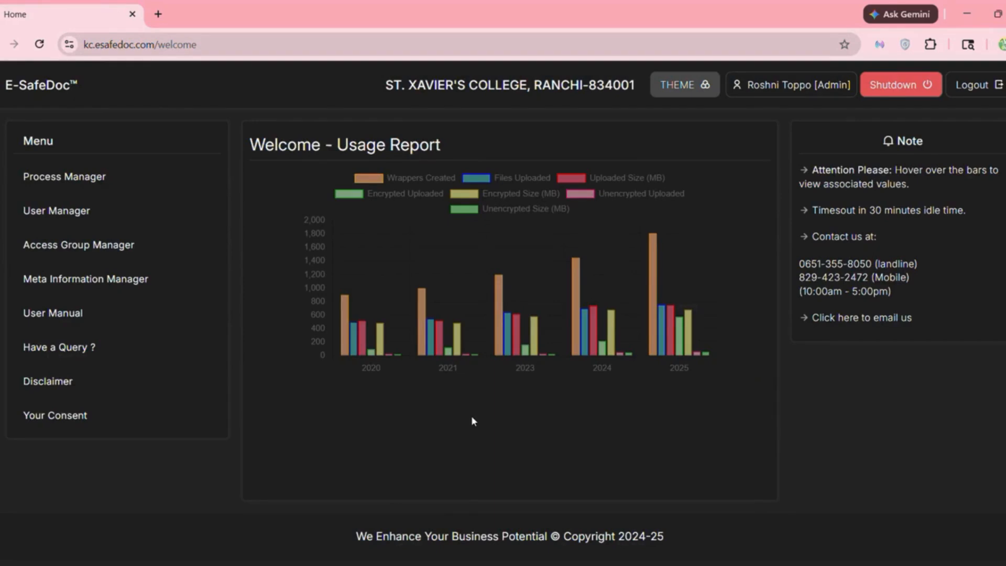
- Start a new document wrapper in Process Manager dated 19-05-2026 with document type Article
click(120, 178)
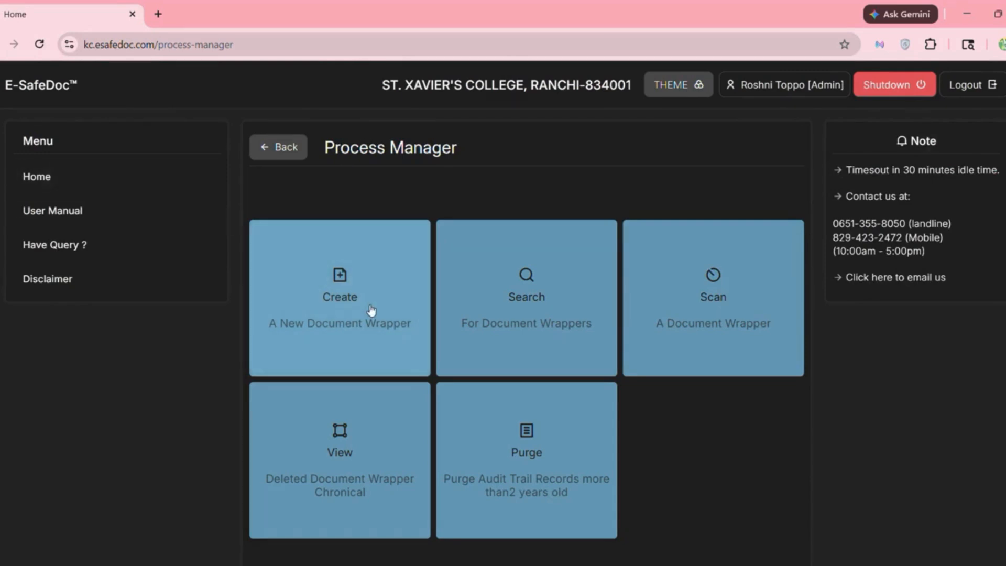
scroll(371, 310, down, 2)
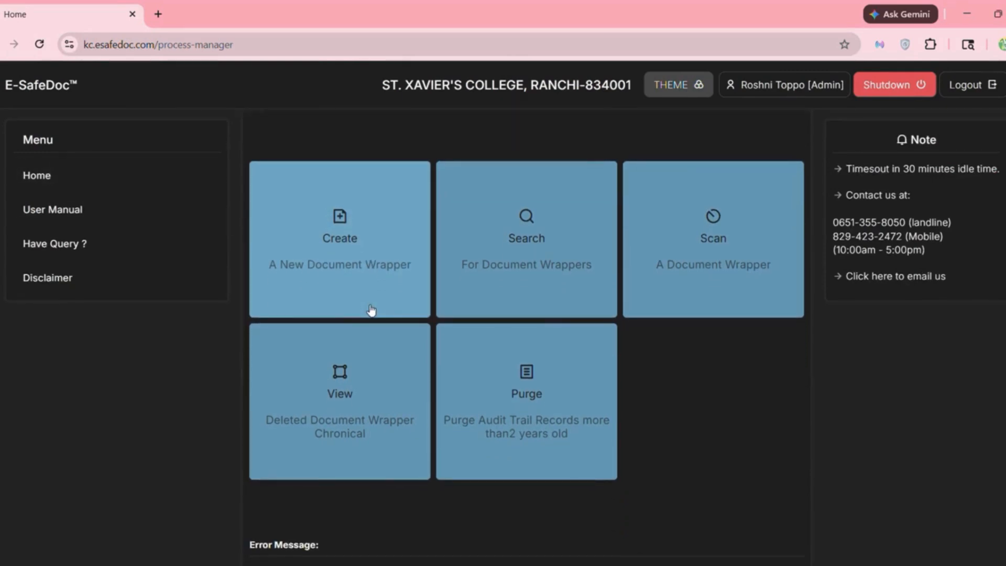
click(363, 258)
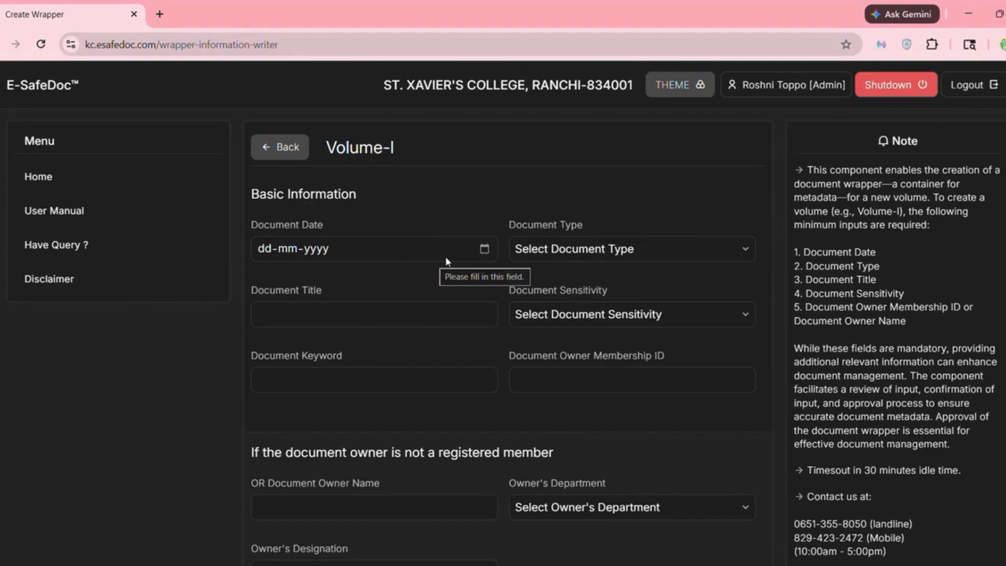
click(484, 250)
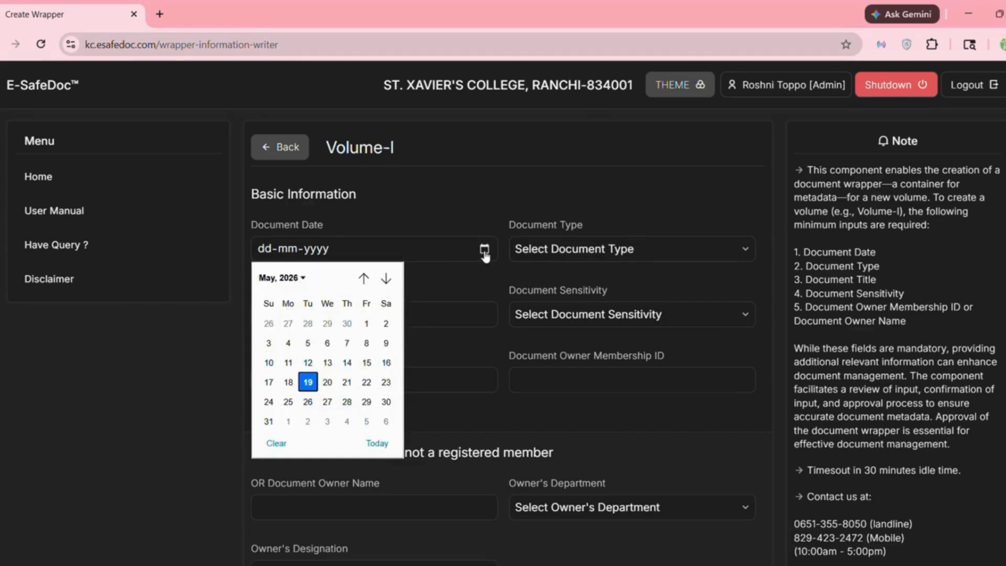
click(311, 382)
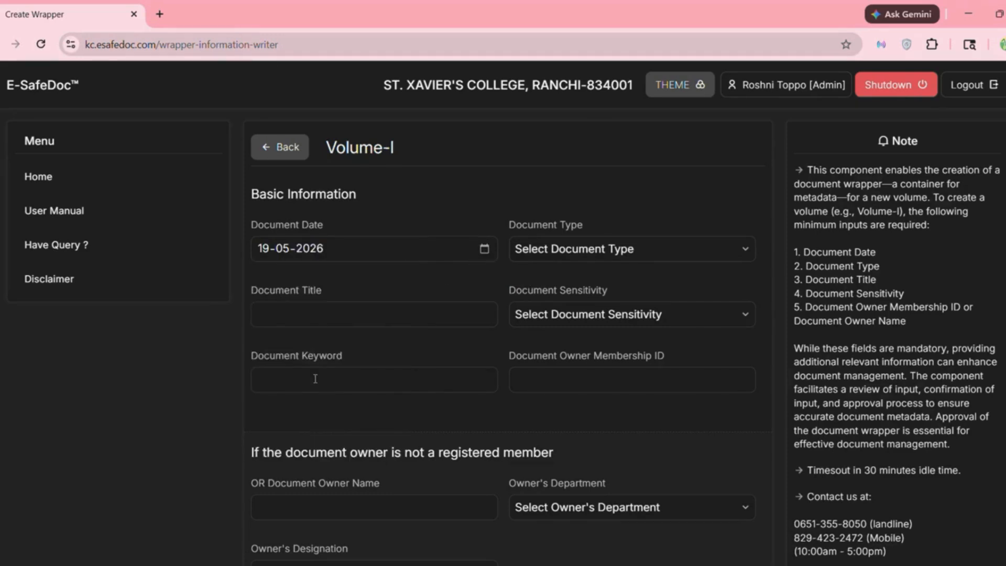
click(614, 255)
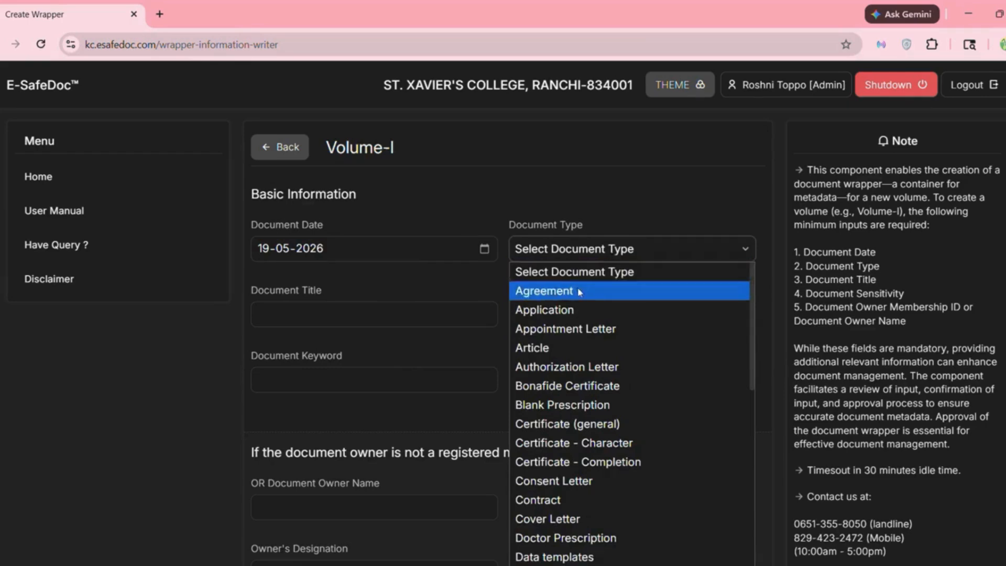
click(537, 348)
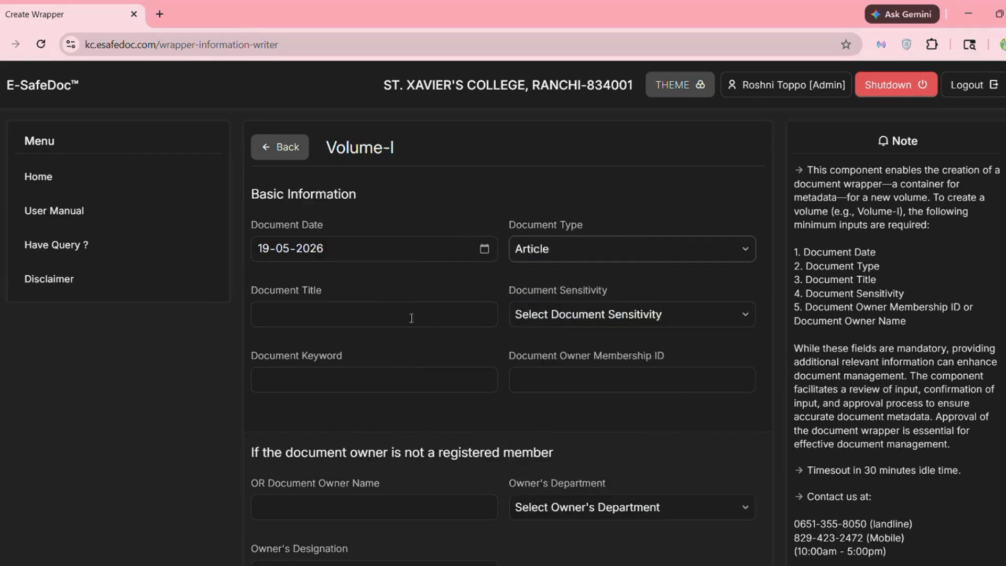
- Title it B2B, mark it Confidential, keyword B2B, add the owner's membership ID and confirm with the captcha
click(377, 313)
text(B2B)
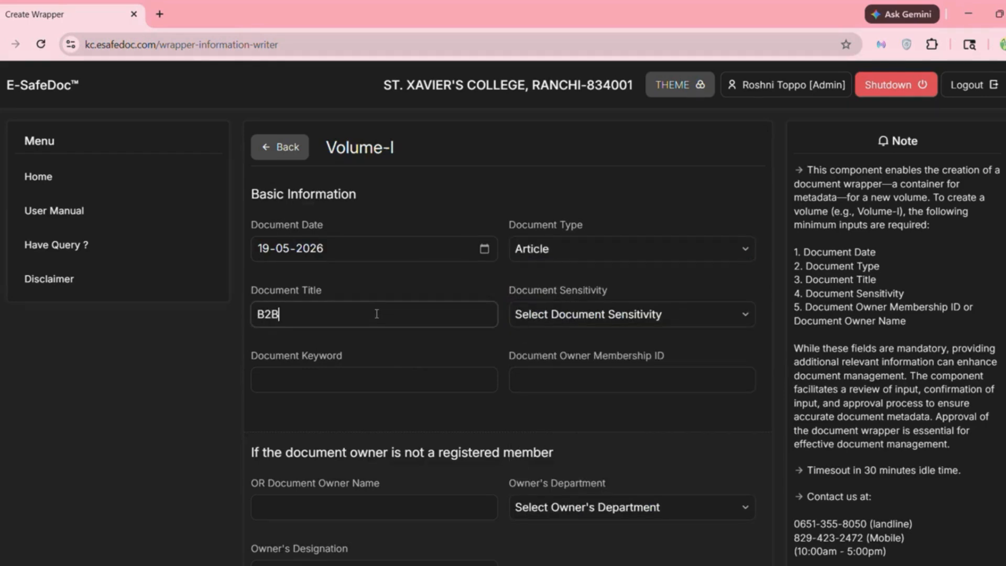
click(603, 318)
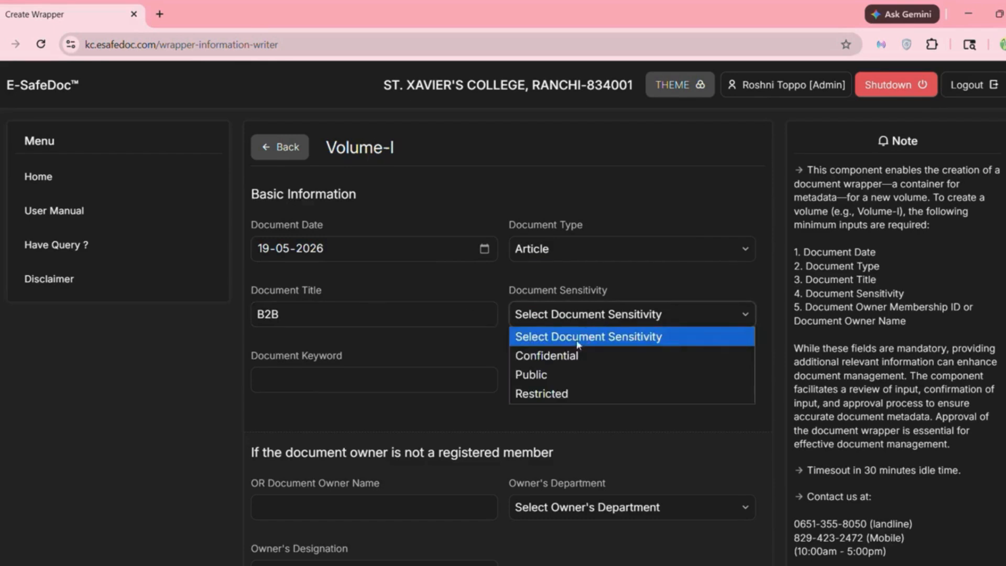
click(558, 361)
click(371, 381)
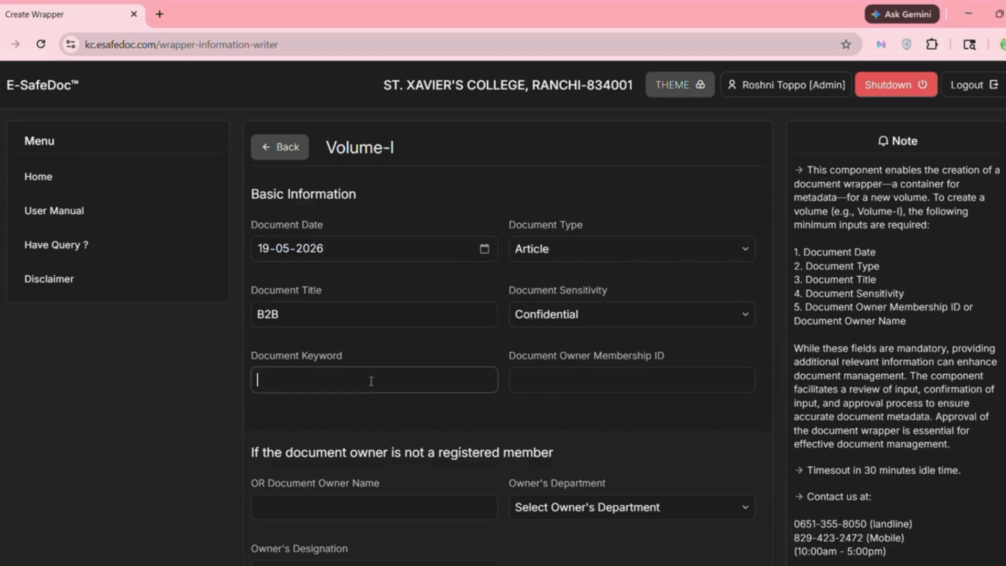
text(B2B)
click(537, 384)
text(903)
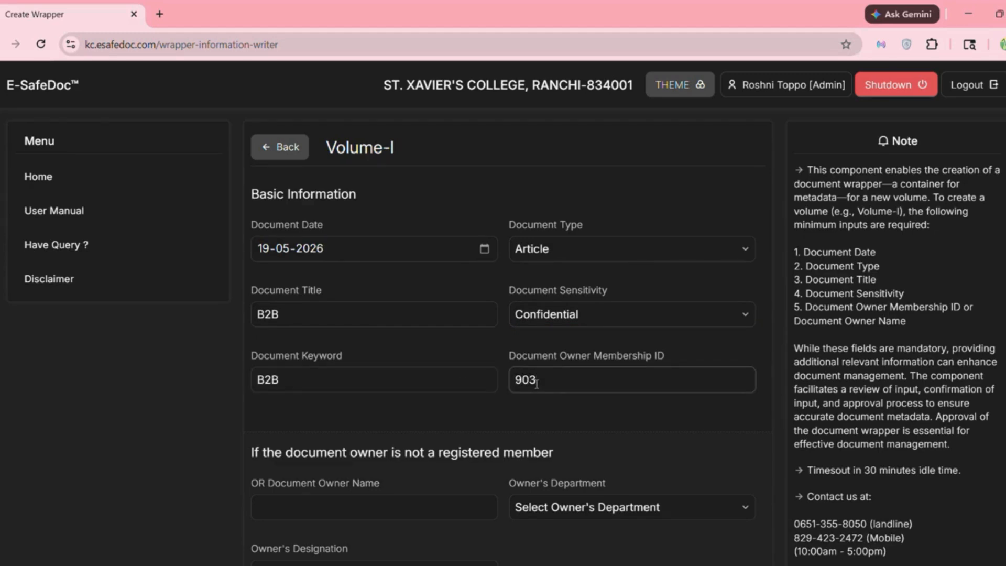
scroll(535, 382, down, 4)
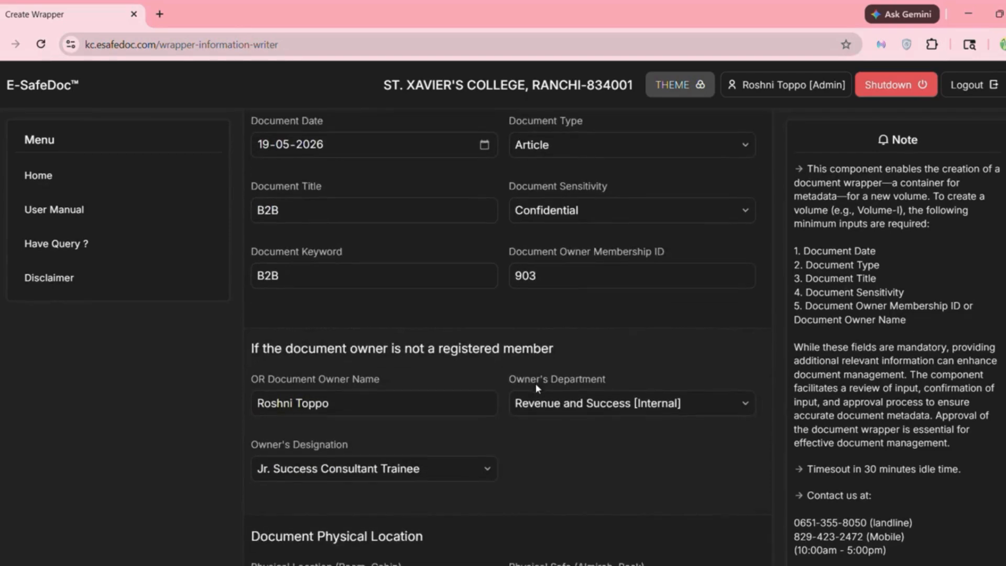
scroll(536, 388, down, 6)
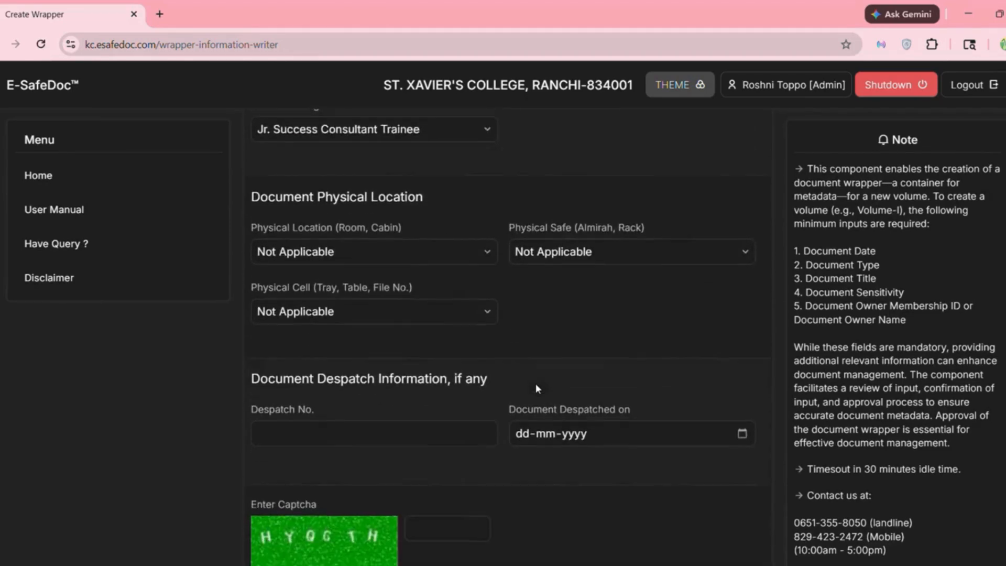
scroll(536, 388, down, 1)
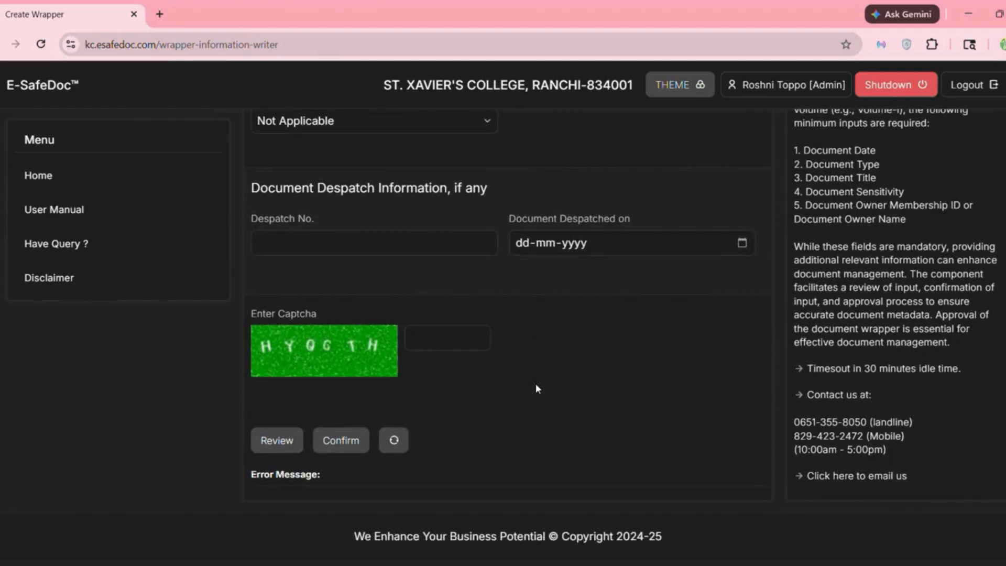
click(438, 336)
text(HYQGT)
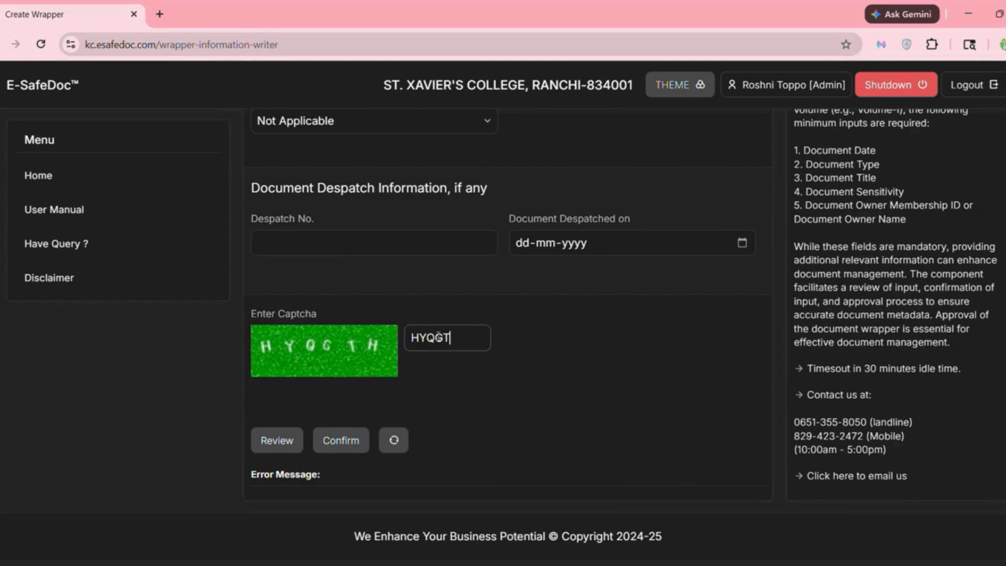
text(H)
click(353, 436)
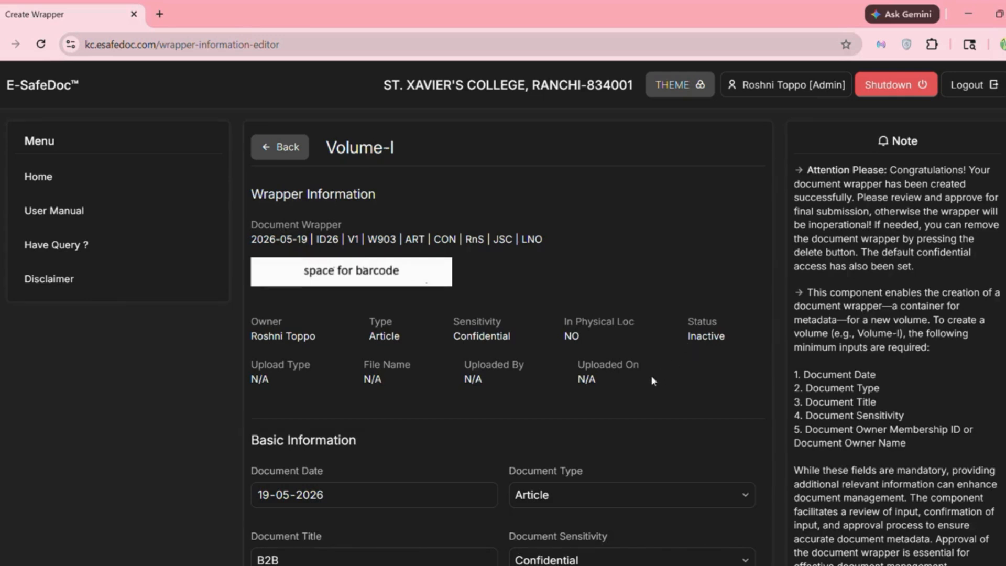
- Set the physical location to L01, safe S01 and cell C01
scroll(651, 375, down, 12)
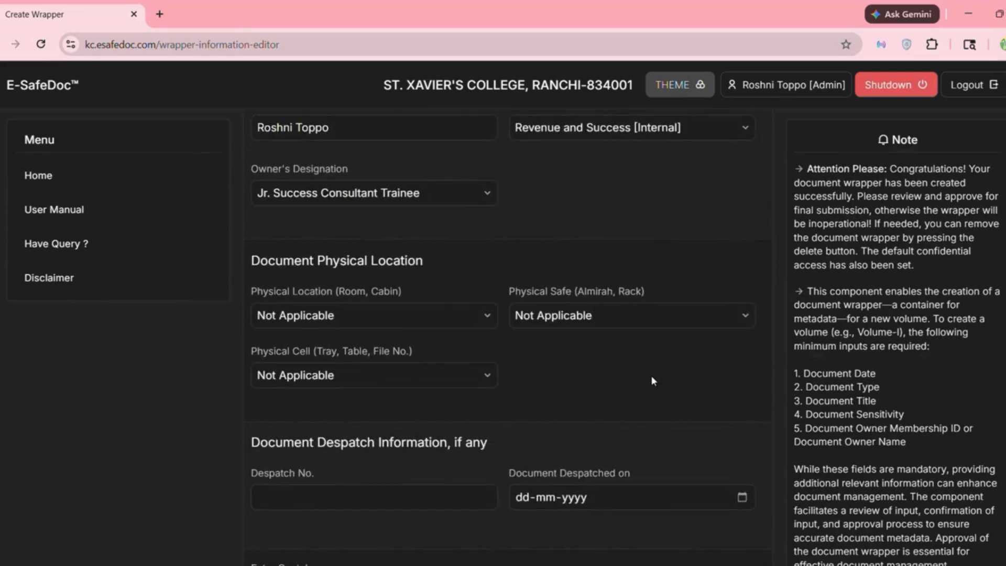
scroll(650, 375, down, 2)
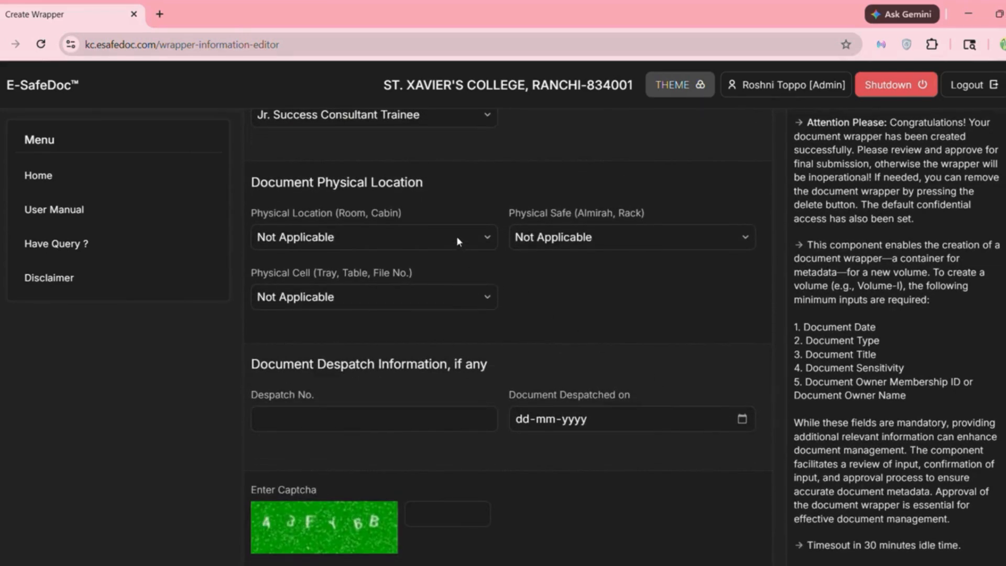
click(457, 236)
click(294, 289)
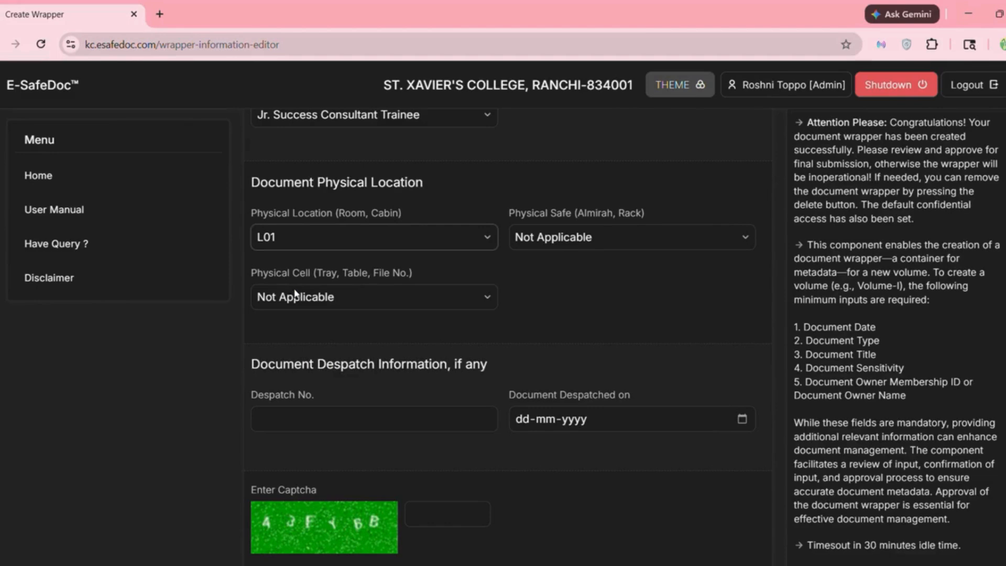
click(571, 239)
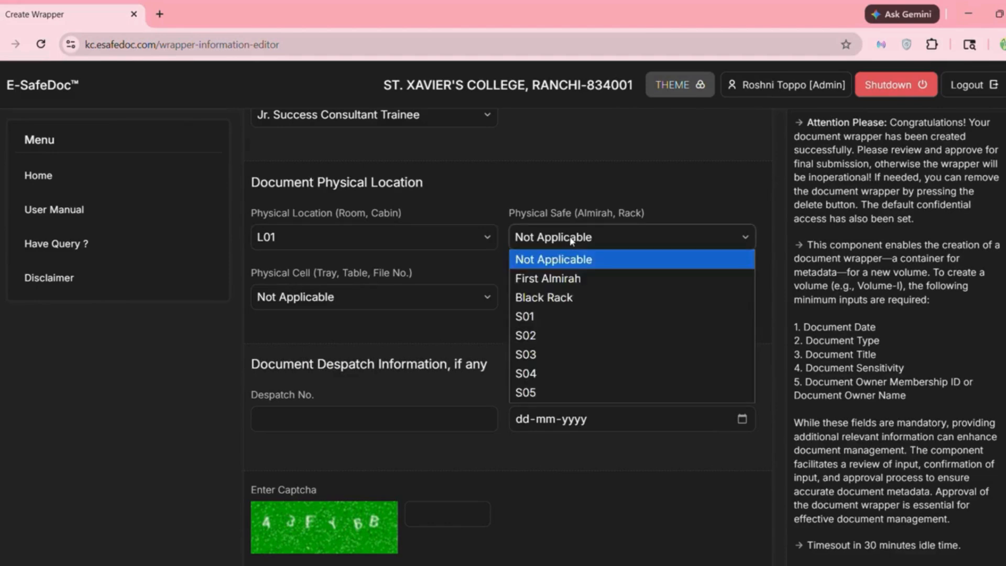
click(538, 323)
click(445, 299)
click(326, 341)
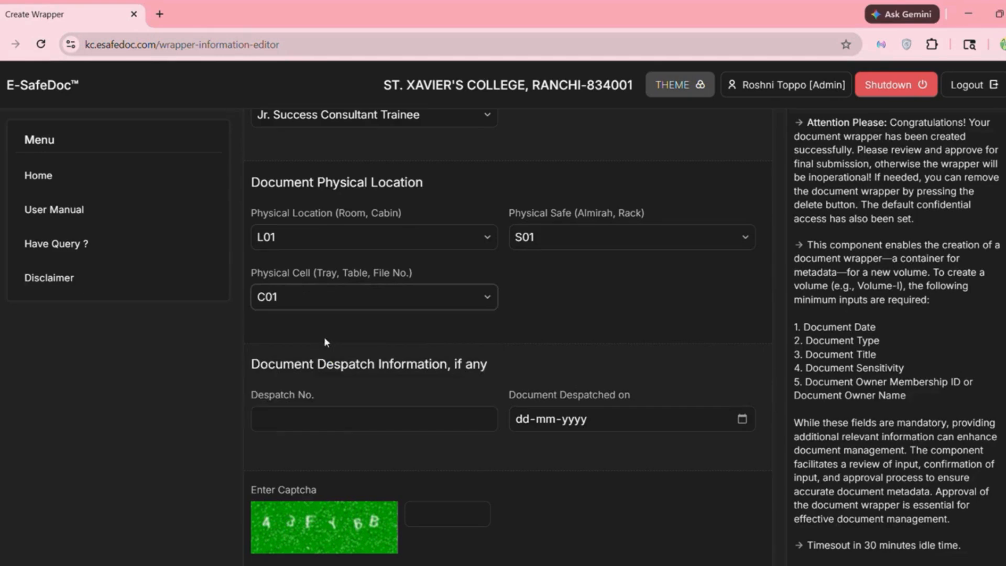
- Approve the wrapper with the captcha, retrying with the new captcha after the error
scroll(324, 342, down, 3)
click(445, 342)
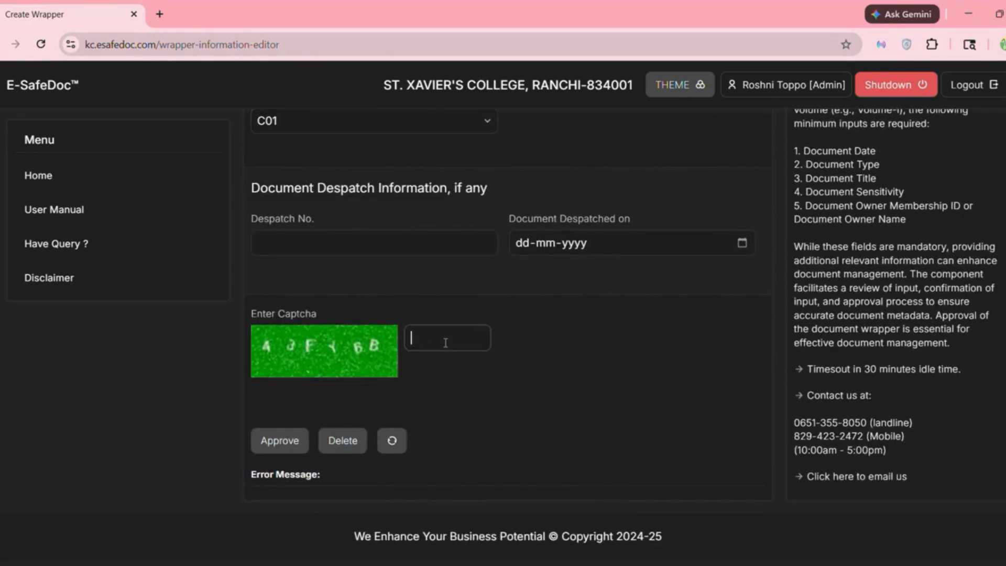
text(43FY6B)
click(281, 442)
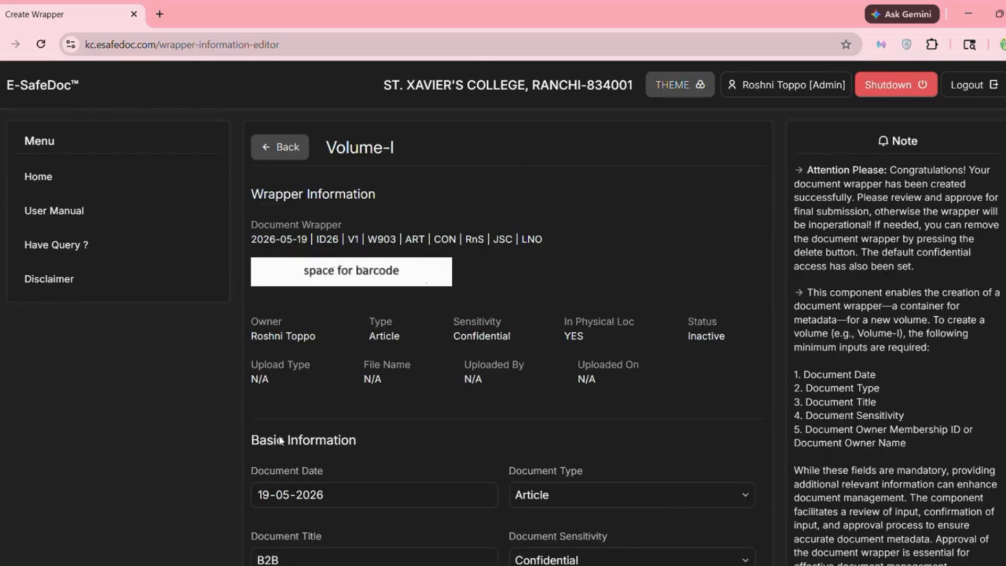
scroll(446, 419, down, 10)
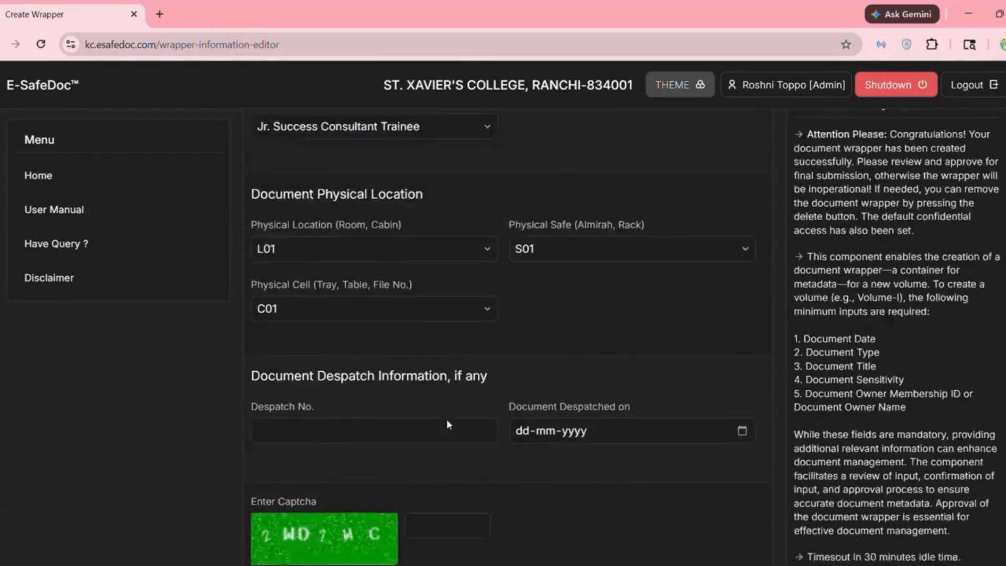
scroll(446, 424, down, 4)
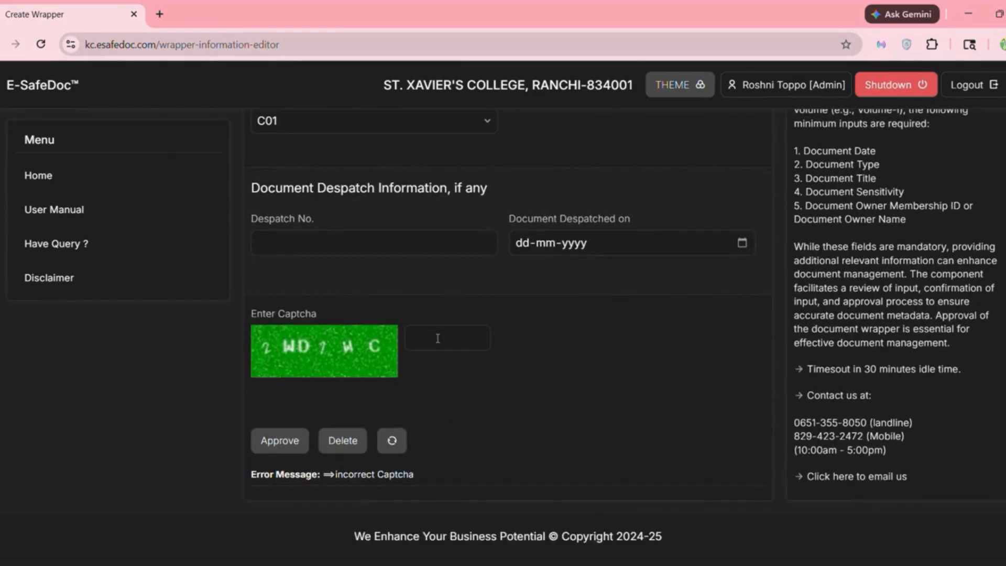
click(437, 338)
text(2WD7WC)
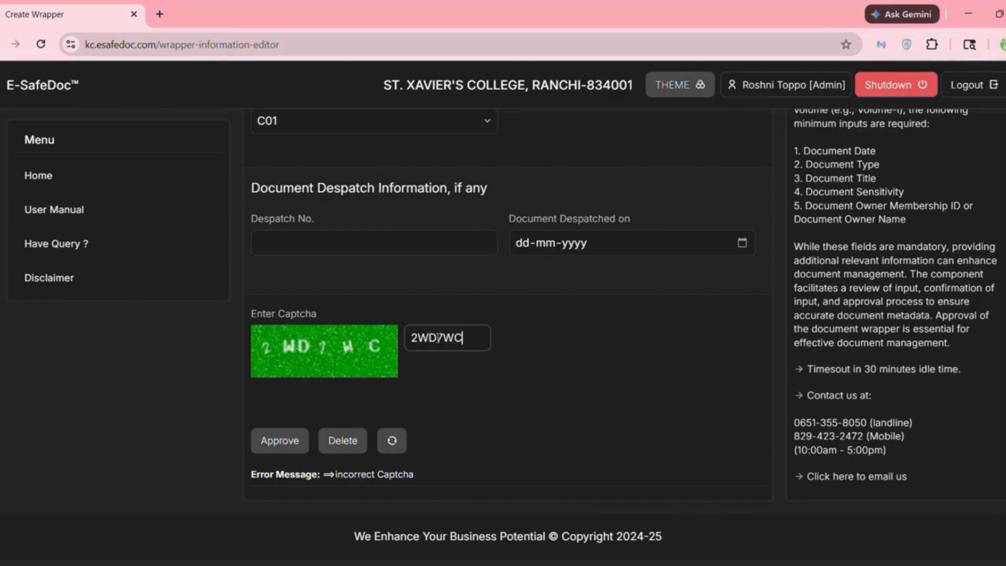
click(287, 441)
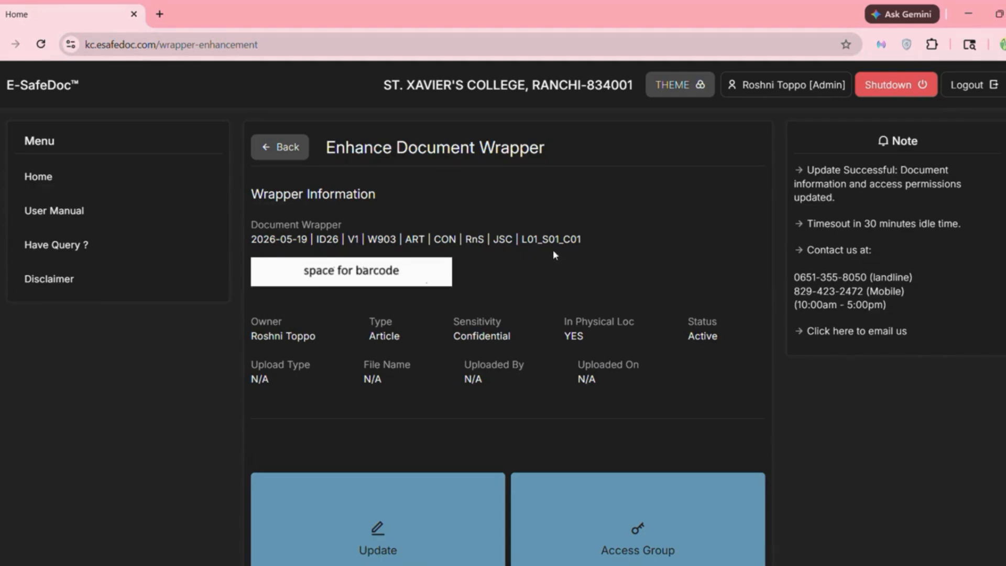
- In the wrapper update form, change Document Type to Application and save it with the captcha
scroll(555, 255, down, 5)
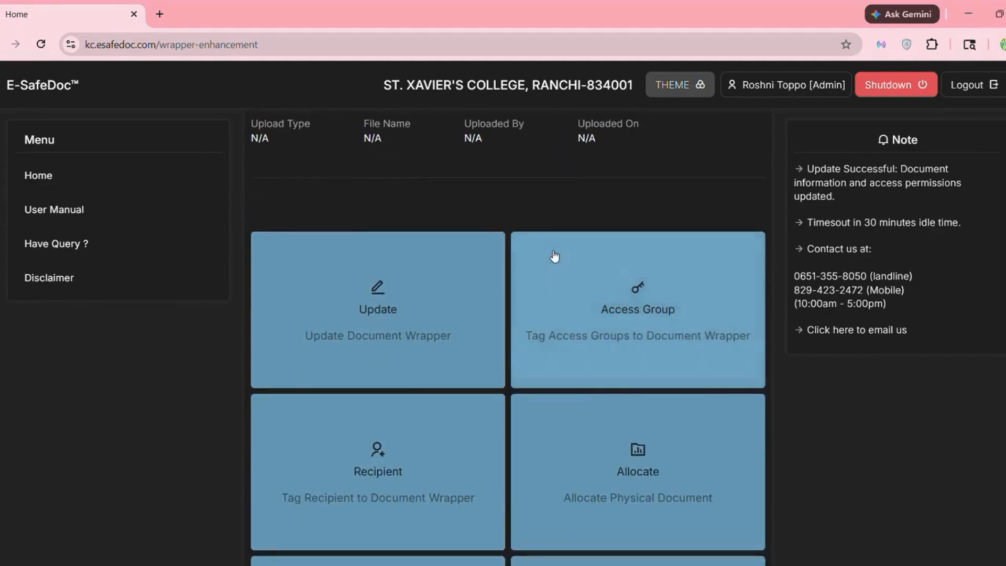
scroll(555, 257, down, 2)
scroll(555, 257, up, 1)
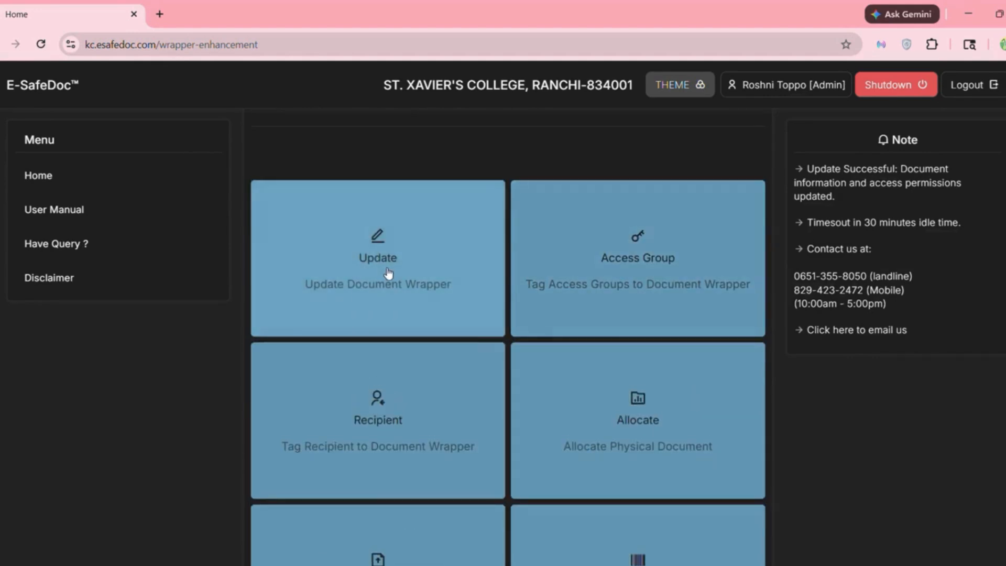
click(387, 270)
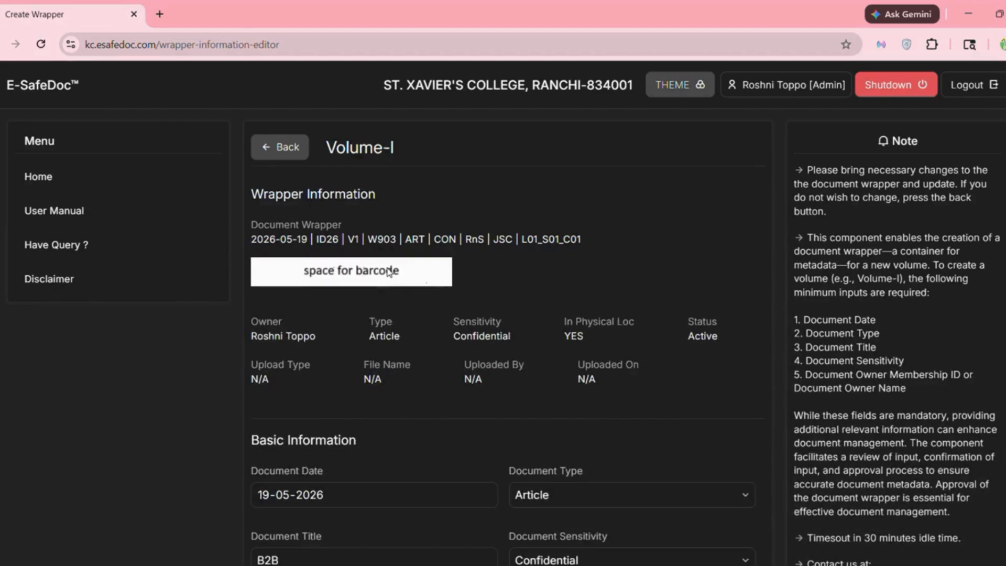
scroll(468, 373, down, 5)
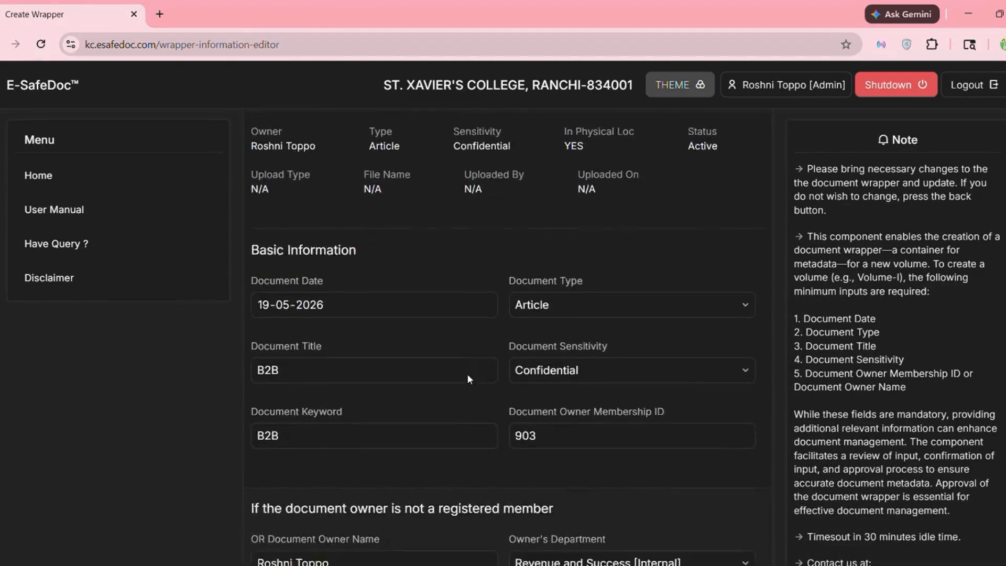
scroll(466, 373, down, 3)
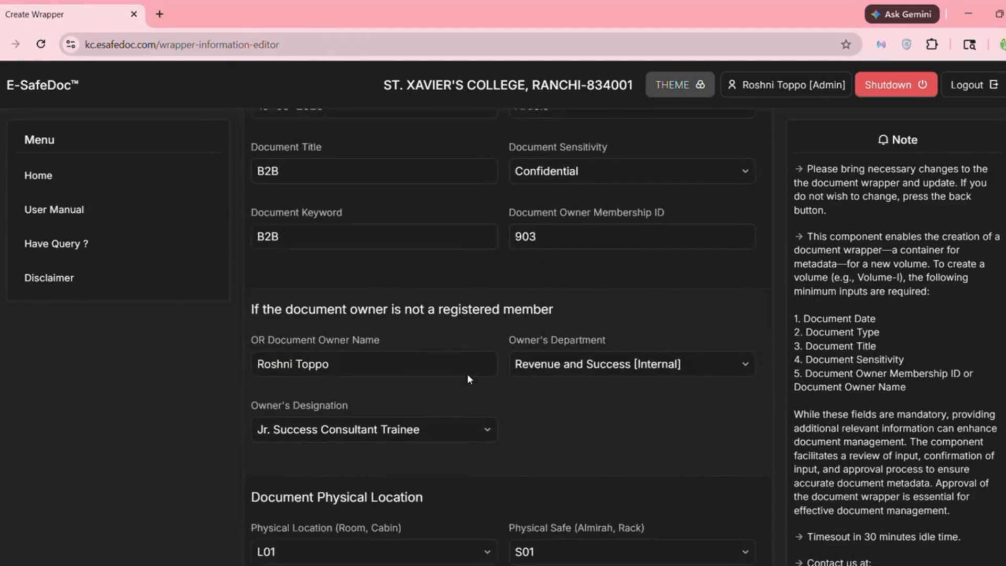
scroll(501, 357, up, 4)
click(579, 278)
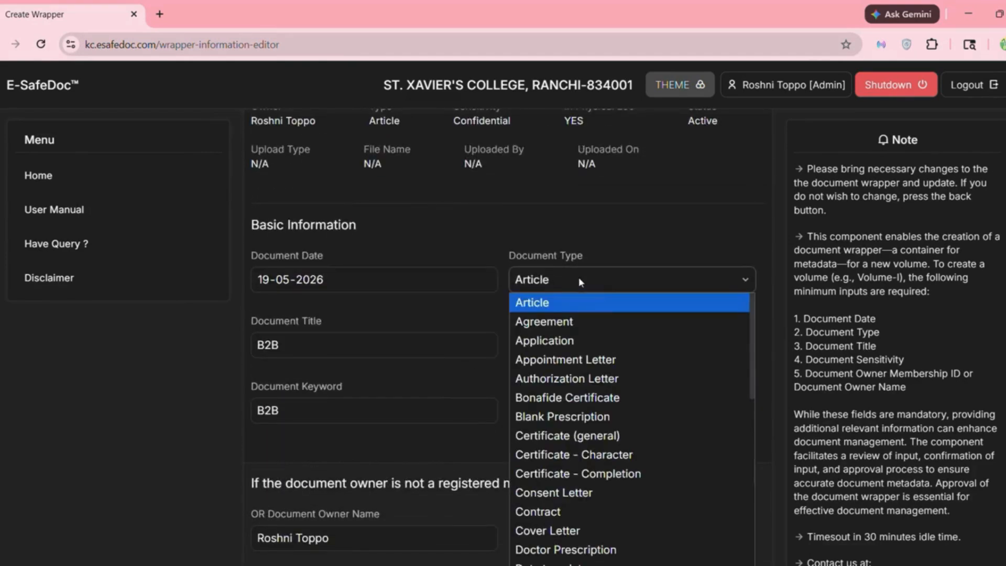
click(545, 342)
scroll(463, 393, down, 6)
scroll(464, 388, down, 6)
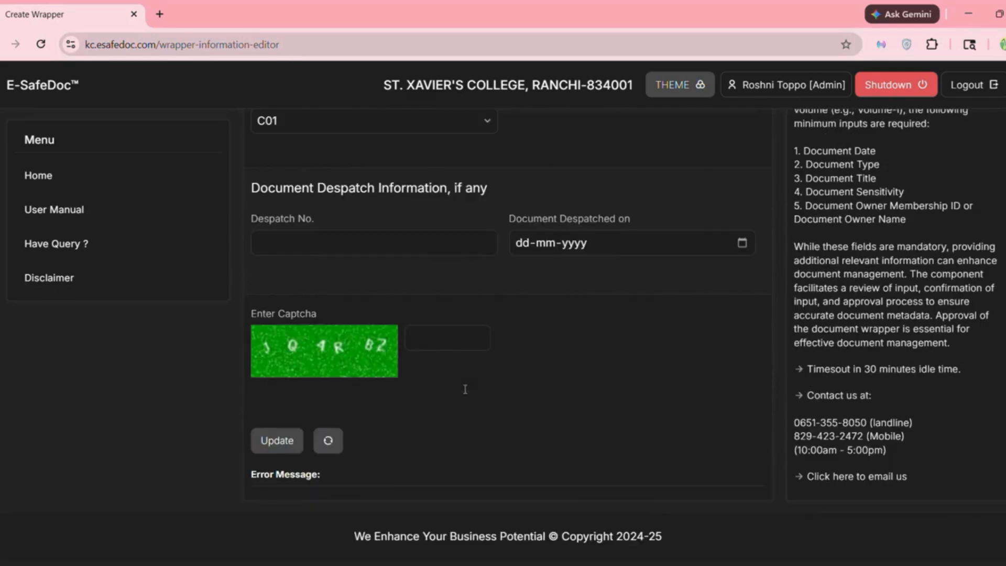
click(442, 338)
text(JQ4RBZ)
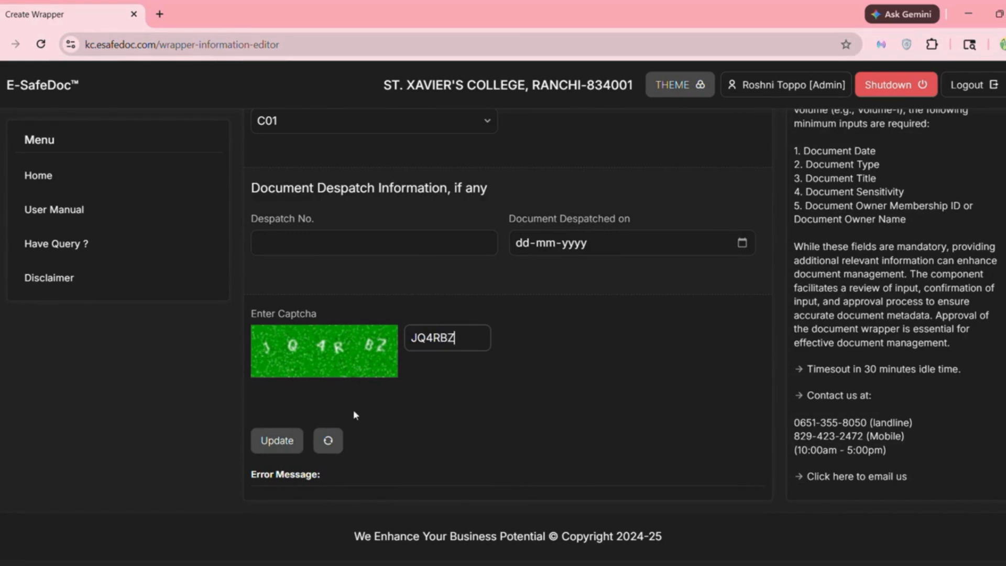
click(279, 440)
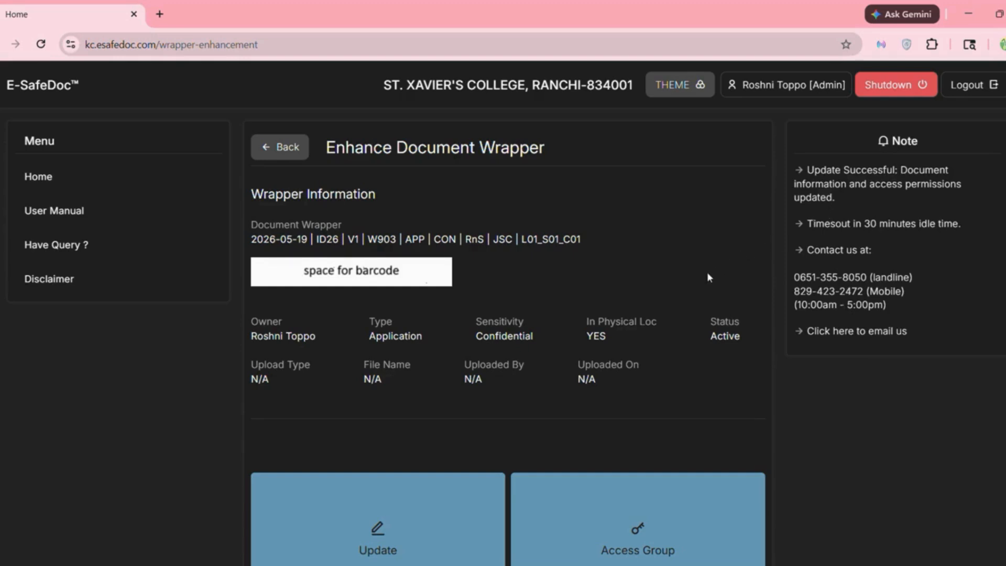
- On the Access Group page, select KC Important Group and submit it to the wrapper
scroll(709, 277, down, 1)
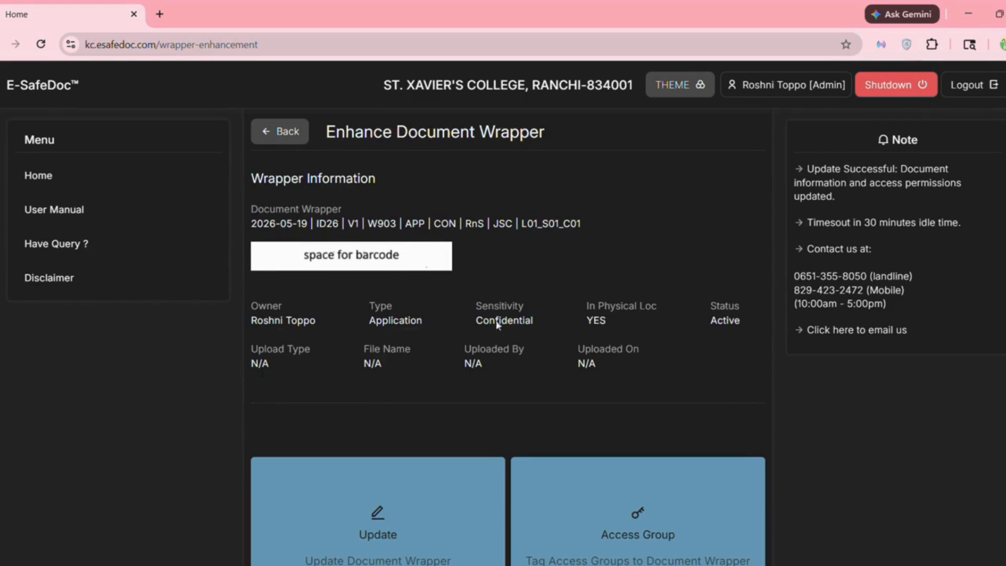
scroll(511, 357, down, 5)
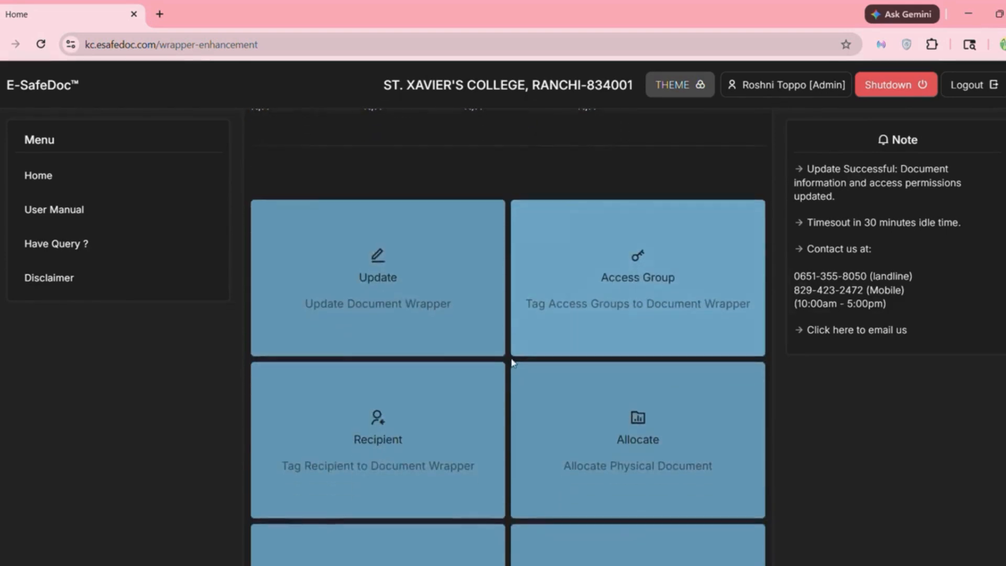
scroll(513, 361, down, 1)
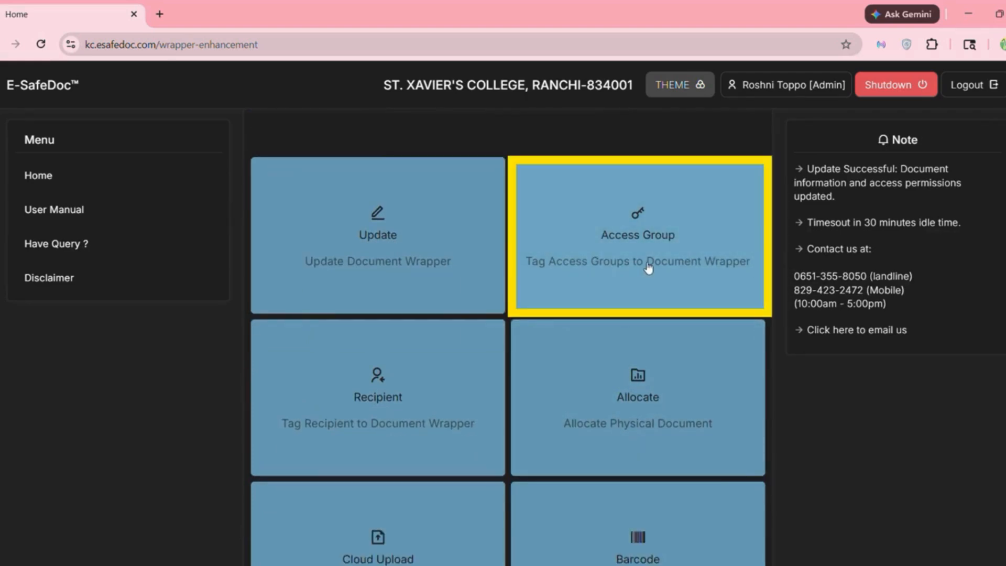
click(648, 267)
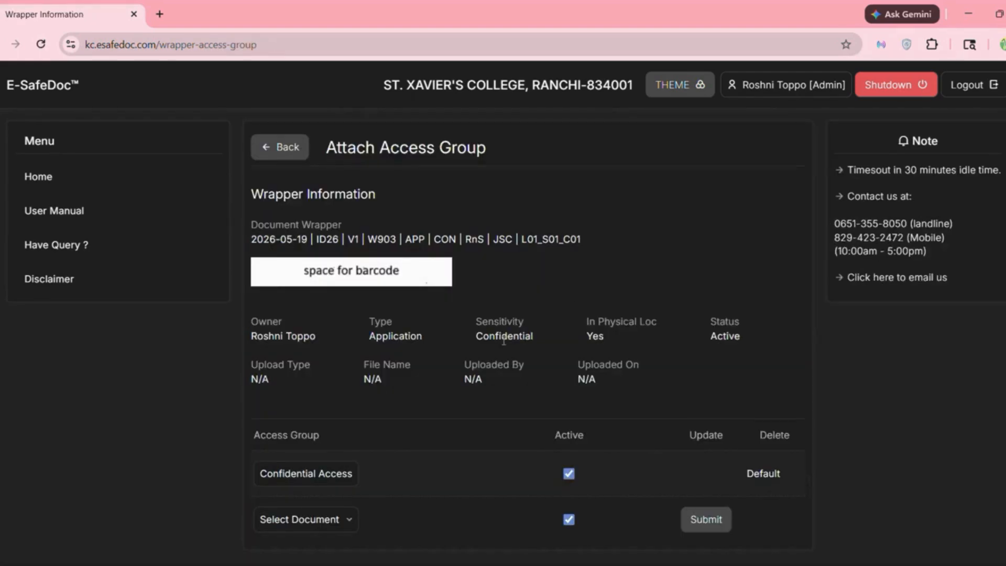
scroll(497, 350, down, 1)
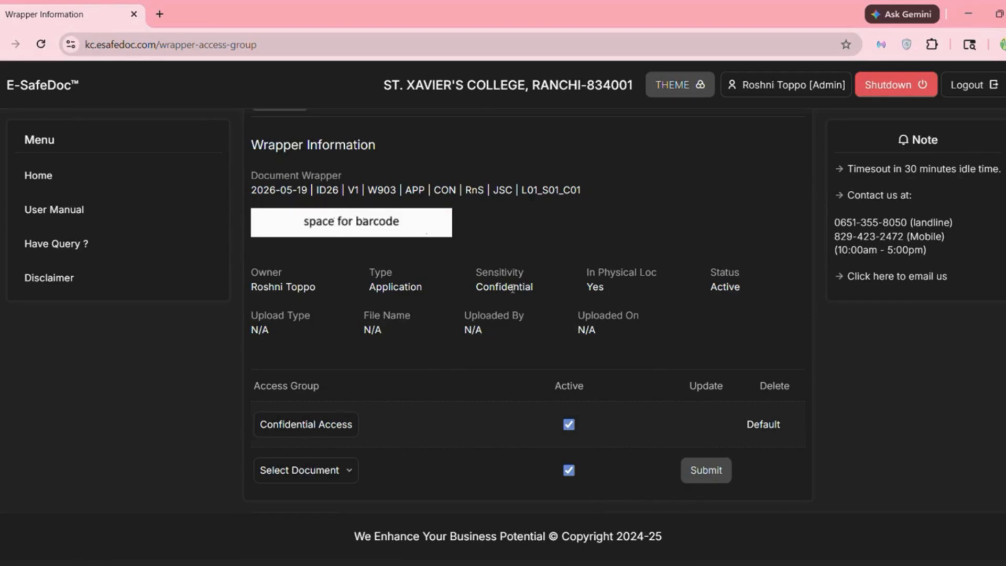
click(330, 471)
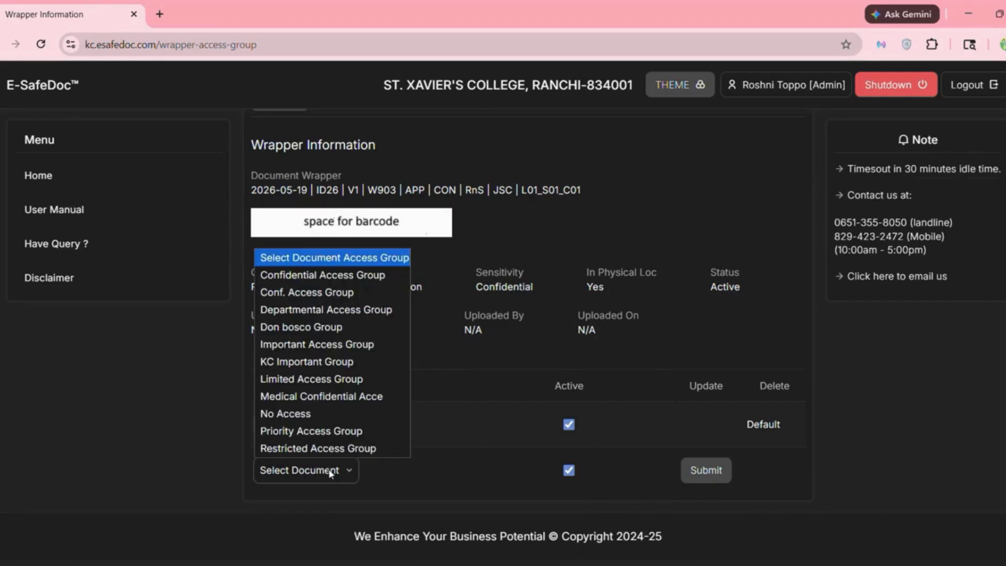
click(330, 366)
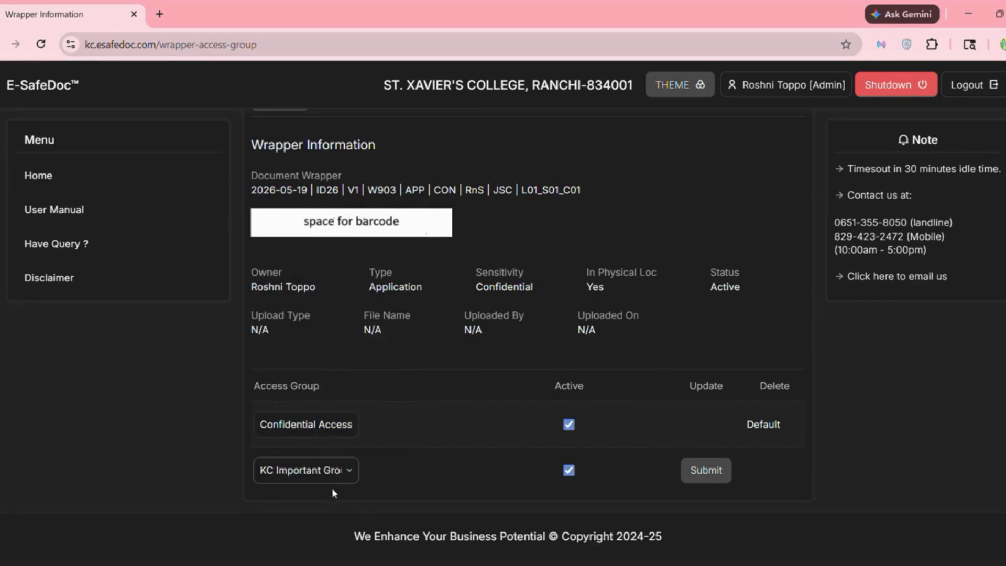
click(716, 478)
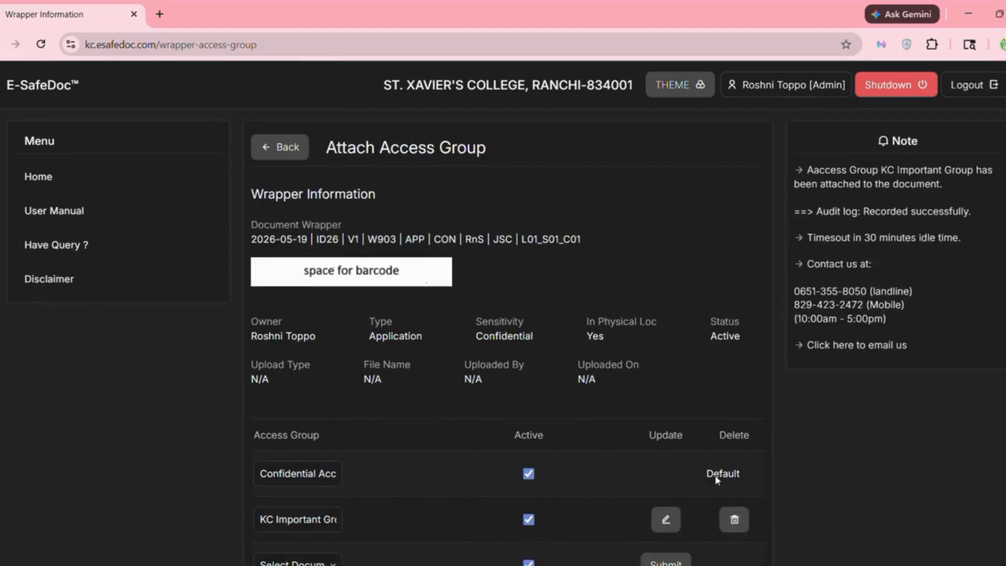
scroll(613, 458, down, 2)
scroll(613, 458, up, 2)
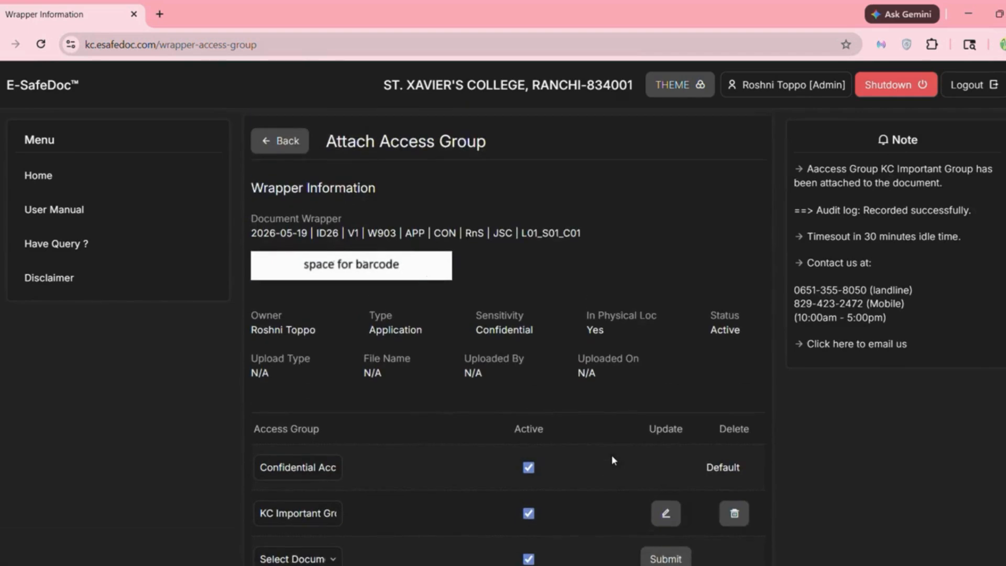
- On the Recipient page, enter the recipient's ID and insert them as the wrapper's recipient
click(282, 149)
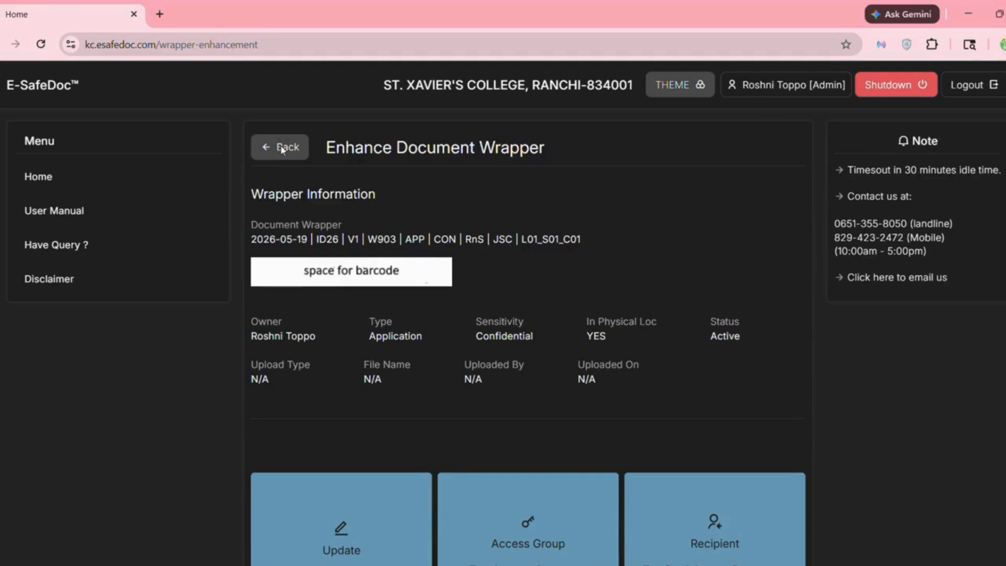
scroll(567, 353, down, 5)
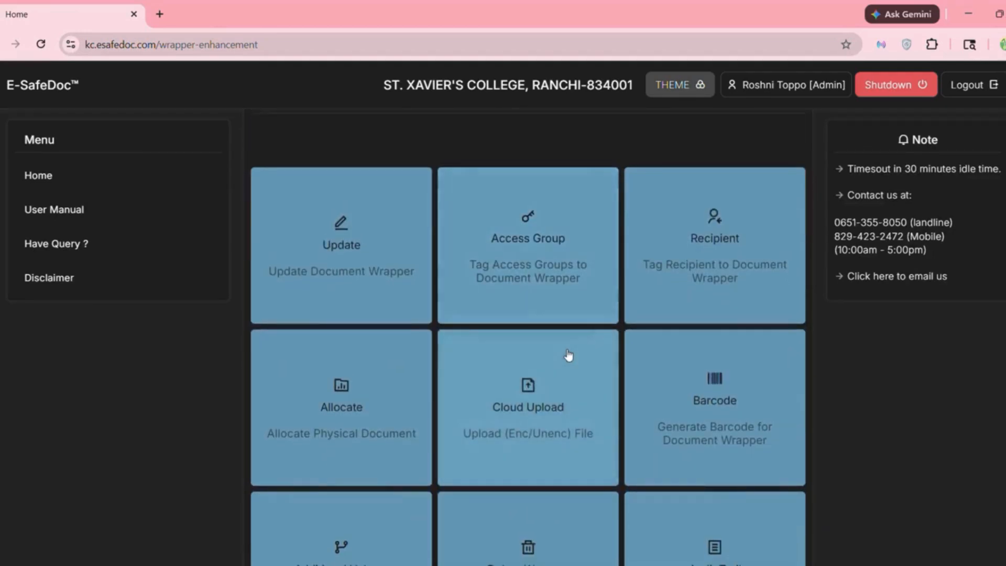
scroll(569, 356, down, 1)
click(728, 272)
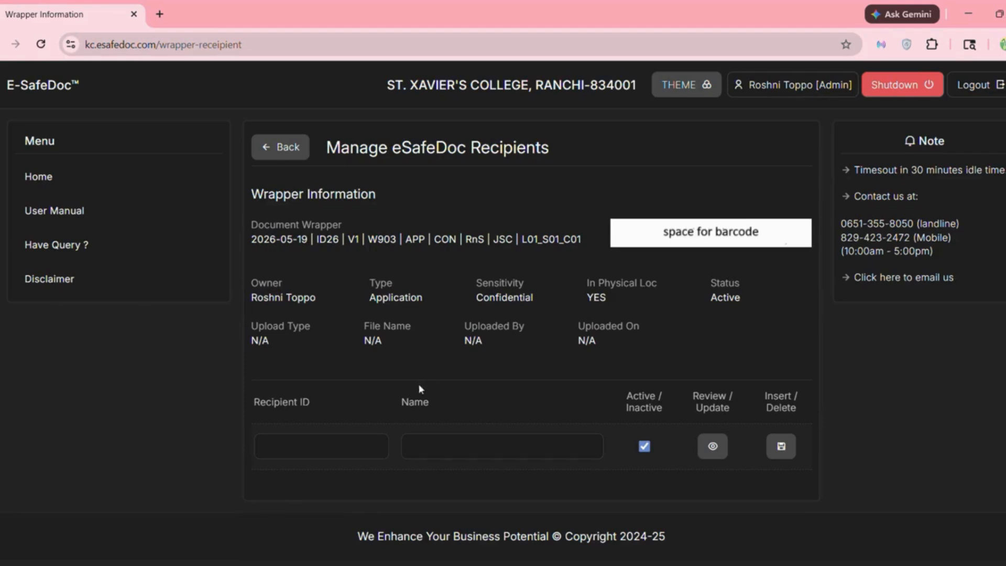
click(307, 446)
text(90)
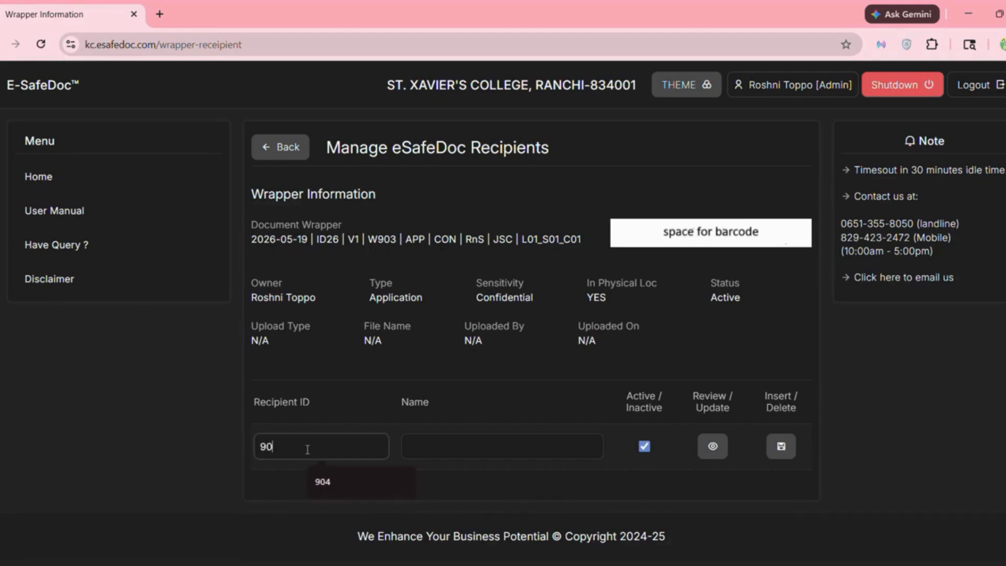
text(4)
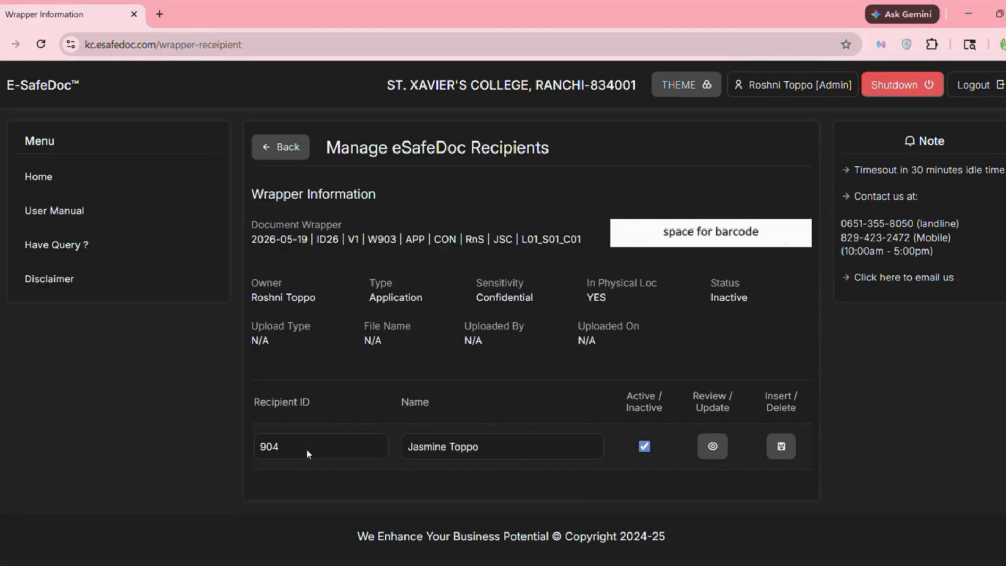
click(780, 453)
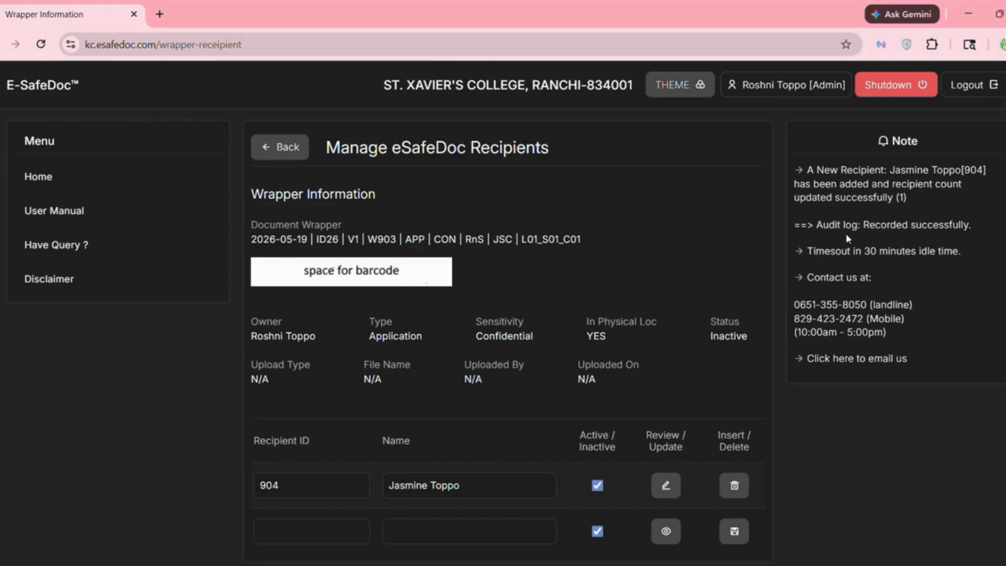
- In Allocate Physical Document, enter the staff member's ID and set the date to 14-05-2026
click(278, 156)
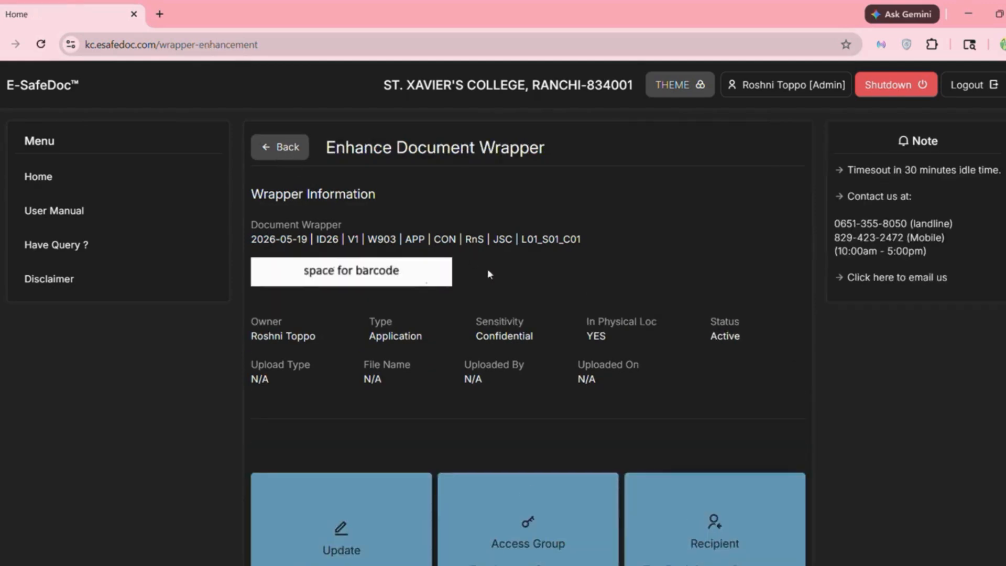
scroll(573, 384, down, 7)
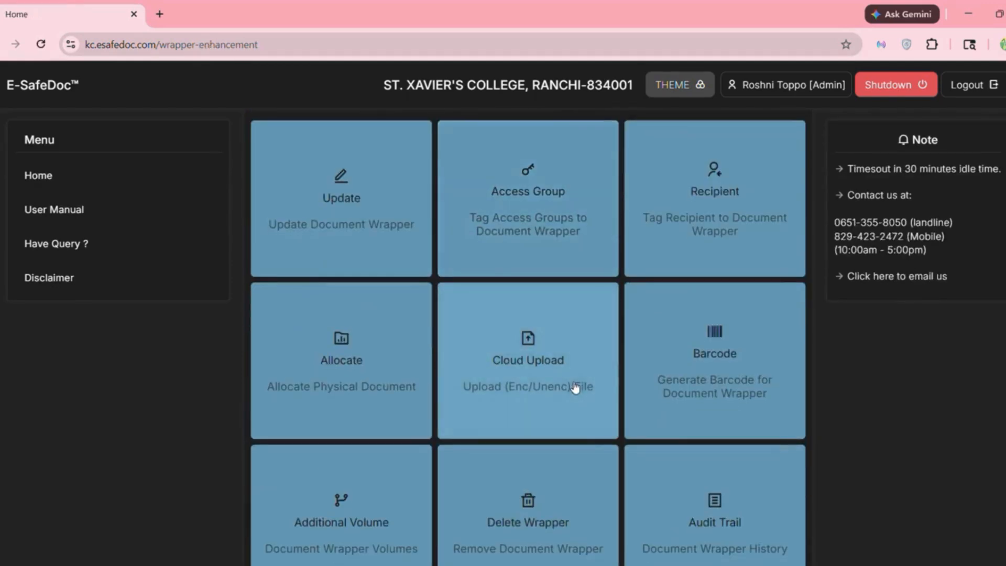
scroll(575, 386, down, 3)
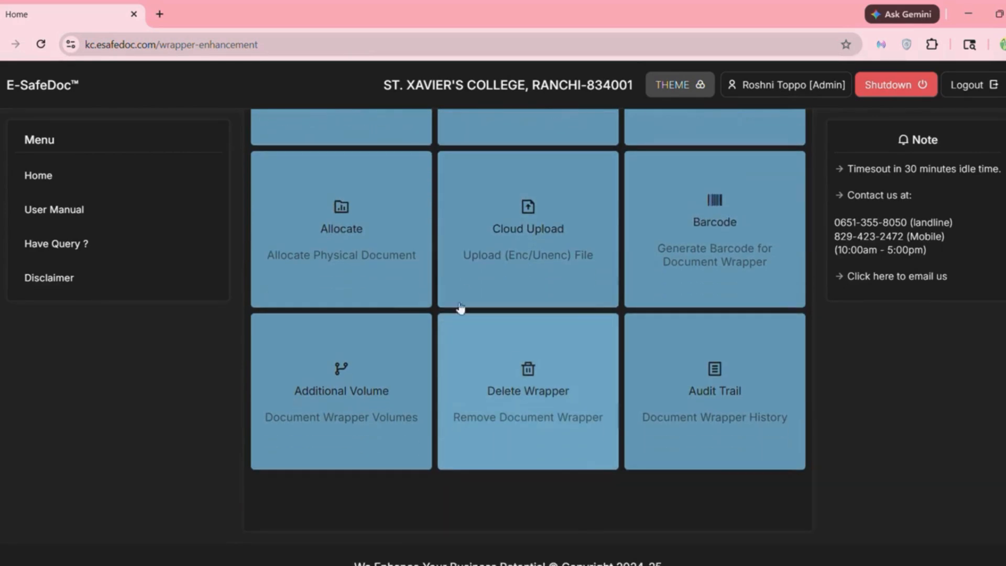
click(370, 261)
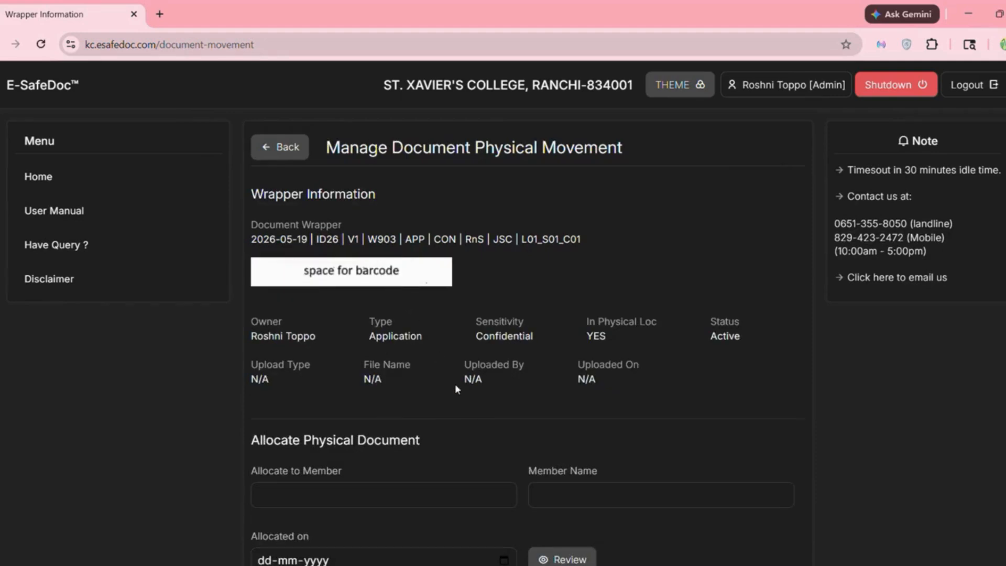
scroll(454, 384, down, 4)
scroll(456, 385, down, 1)
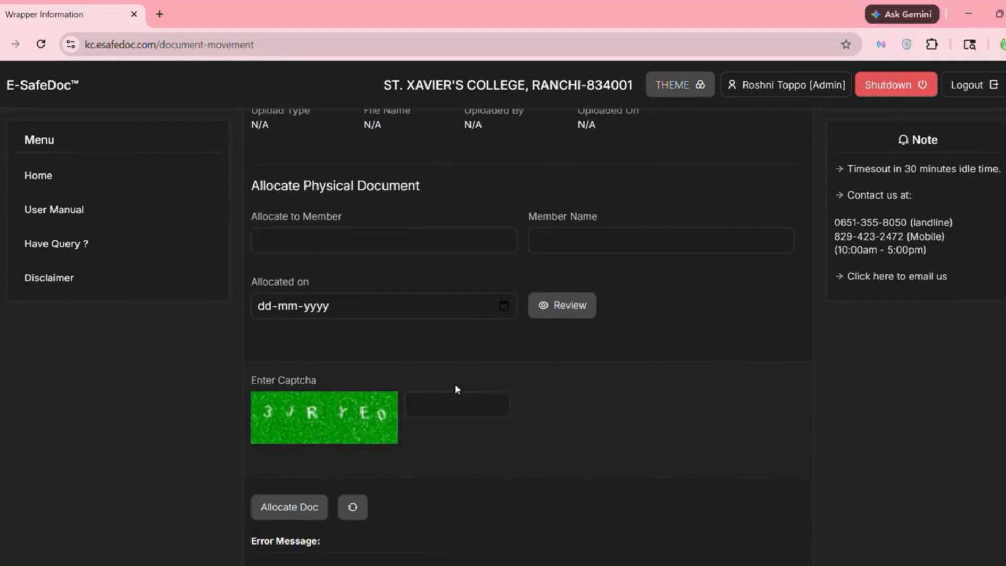
click(341, 241)
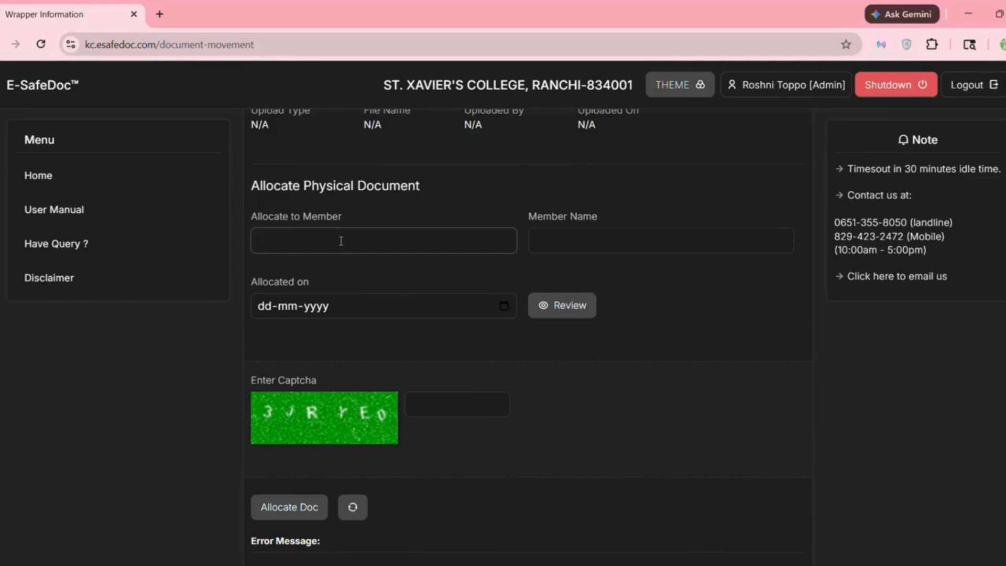
text(901)
click(500, 307)
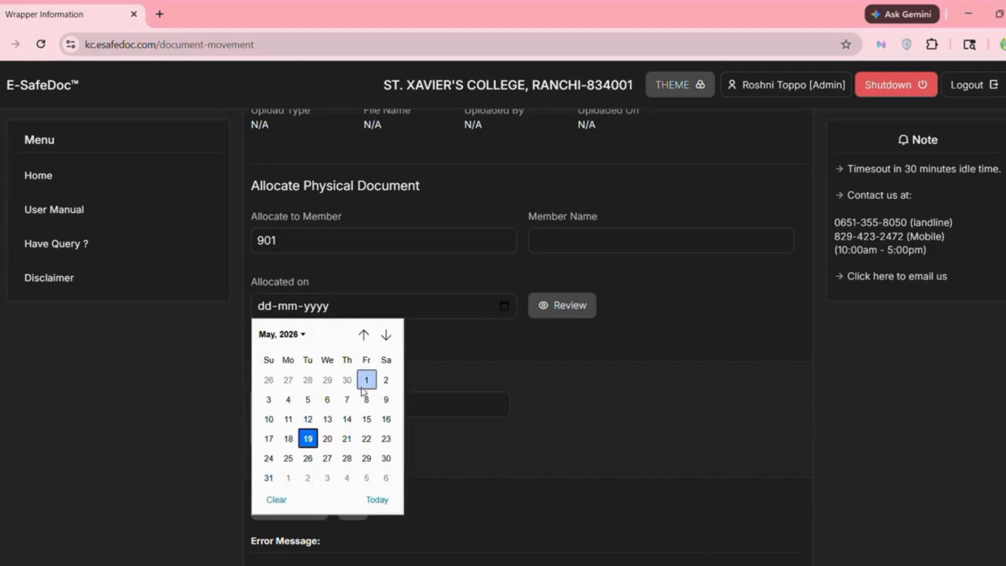
click(345, 420)
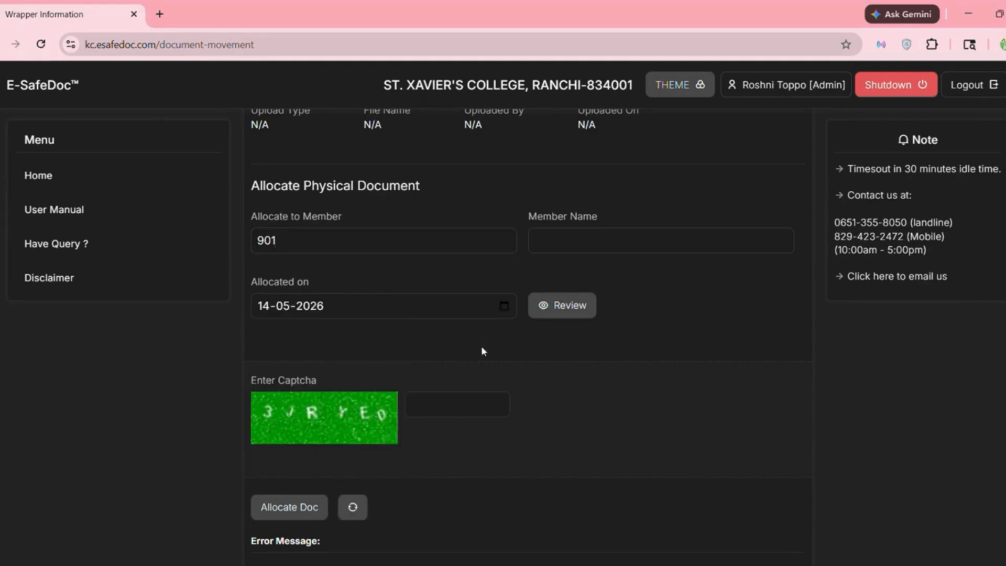
click(357, 232)
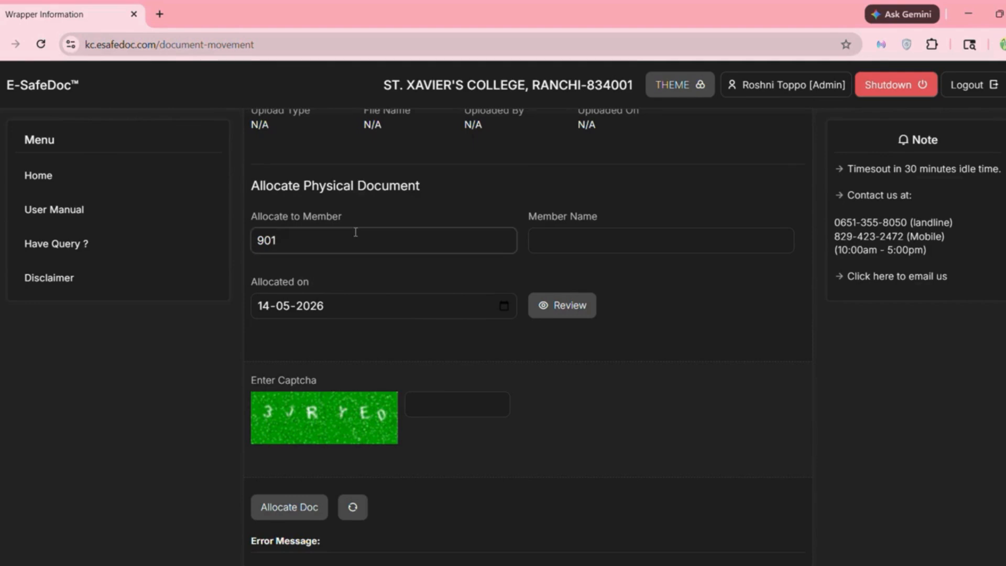
key(Return)
- Enter the captcha and allocate the physical document
scroll(490, 416, down, 5)
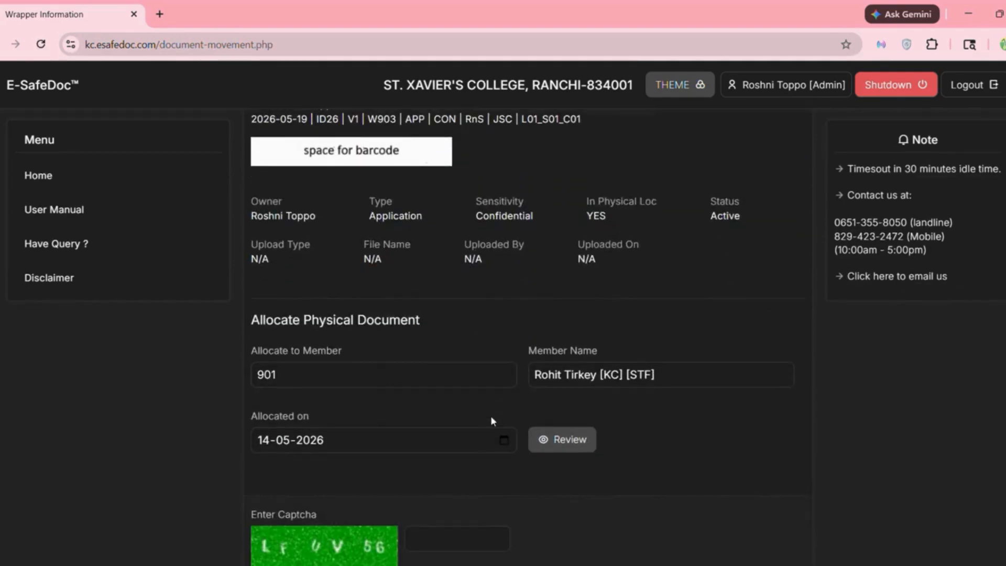
scroll(491, 419, down, 2)
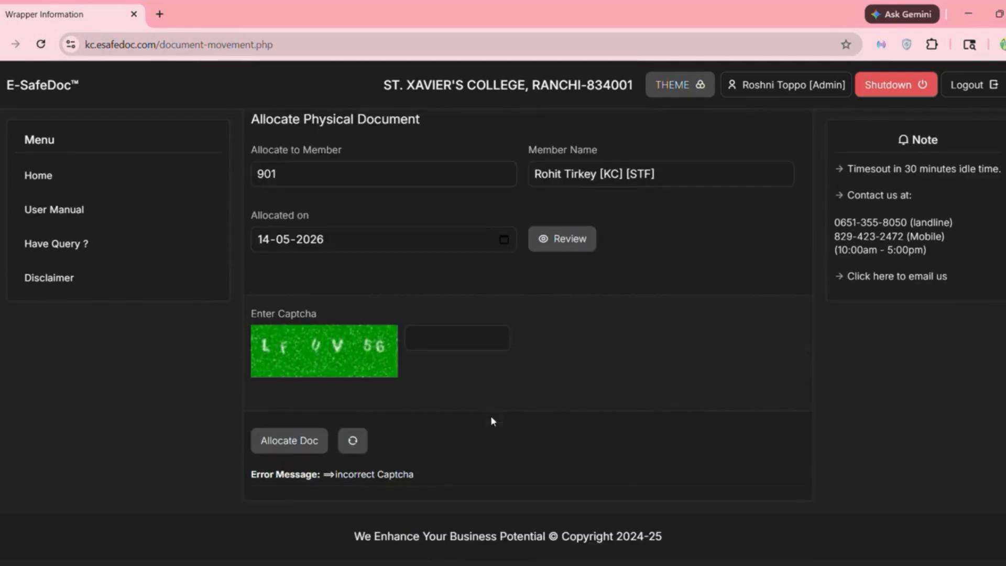
click(423, 336)
text(LFUV56)
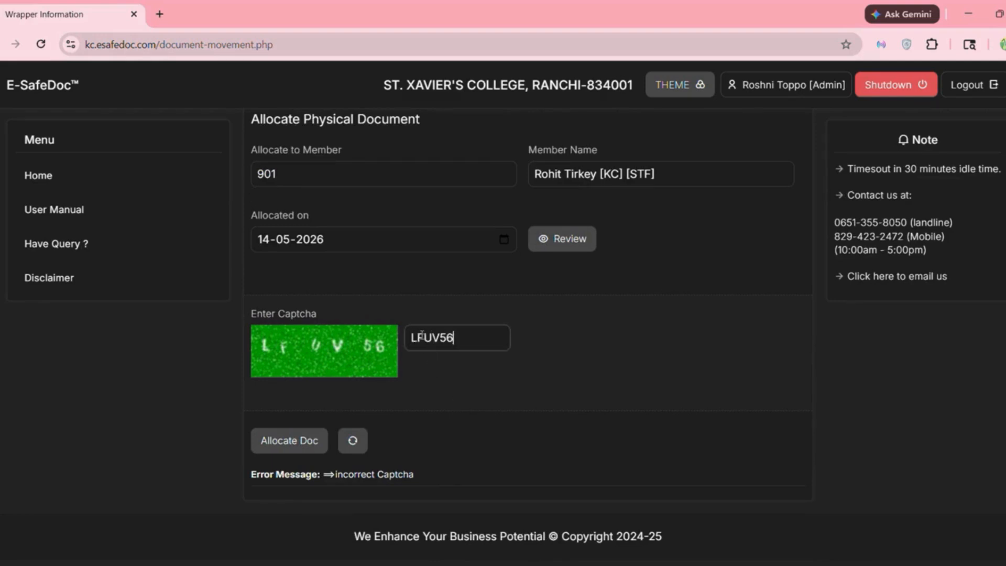
click(297, 446)
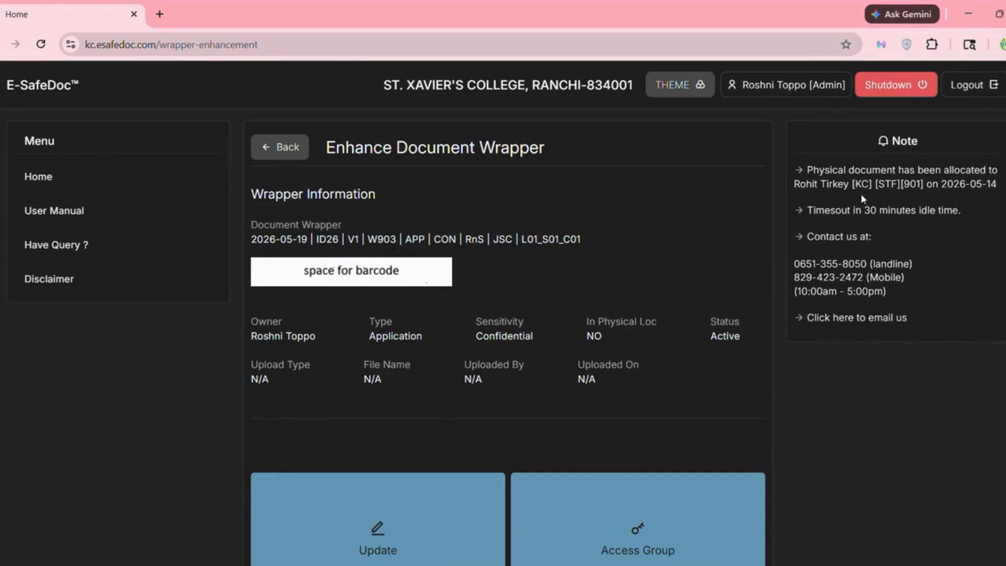
- Check the Track movement history for the 14/05/2026 staff allocation, then go back to the wrapper
scroll(643, 386, down, 5)
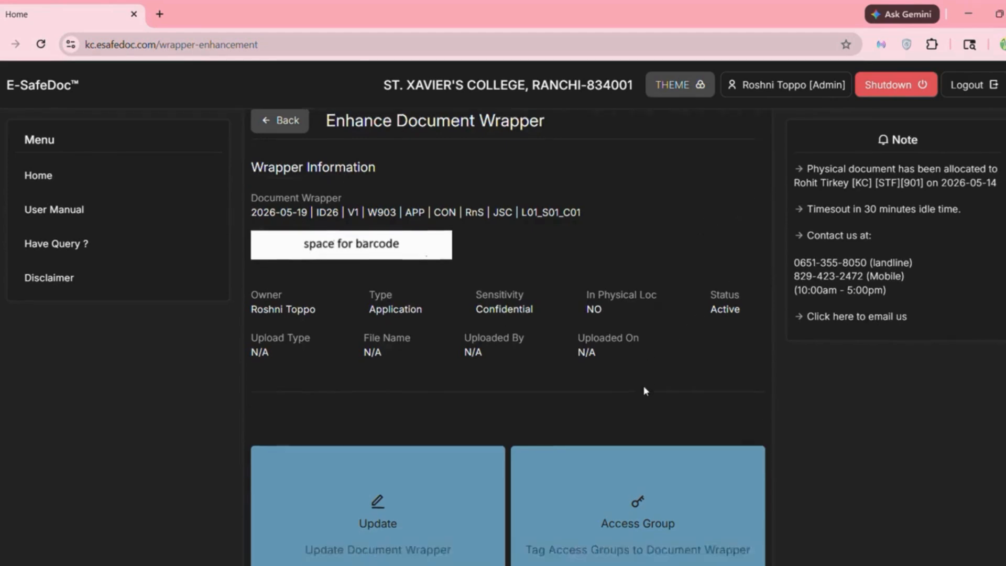
scroll(644, 392, down, 4)
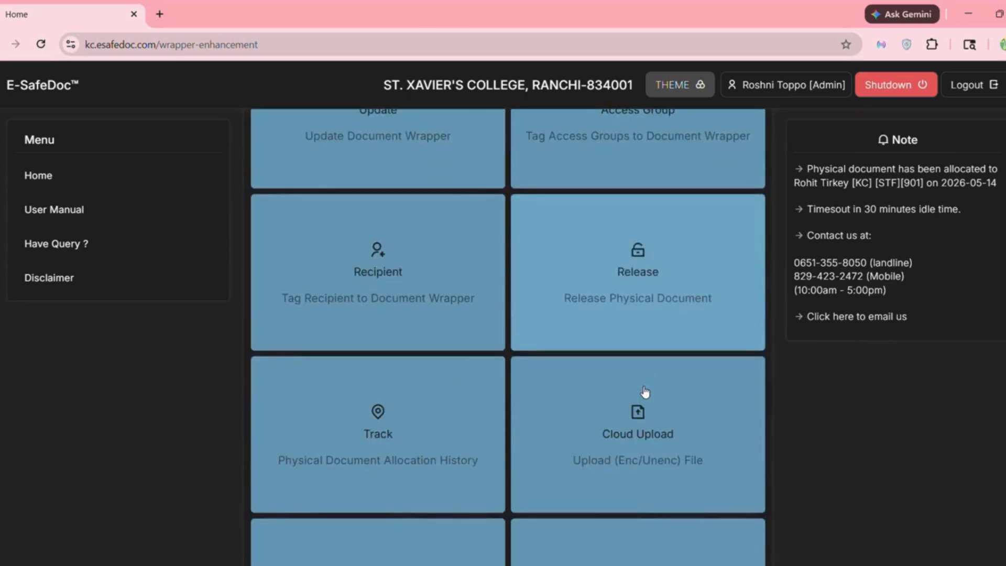
scroll(644, 392, down, 1)
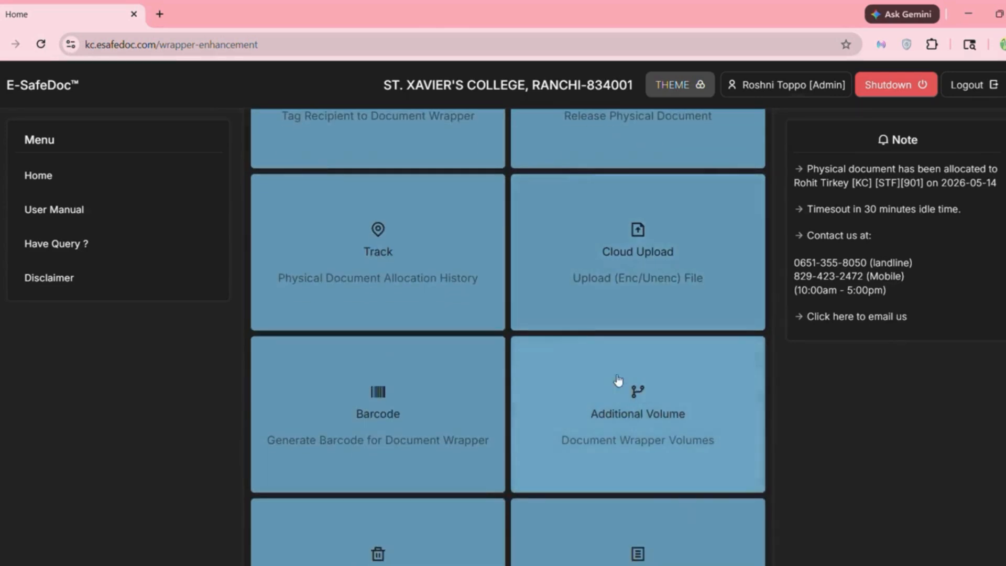
click(361, 277)
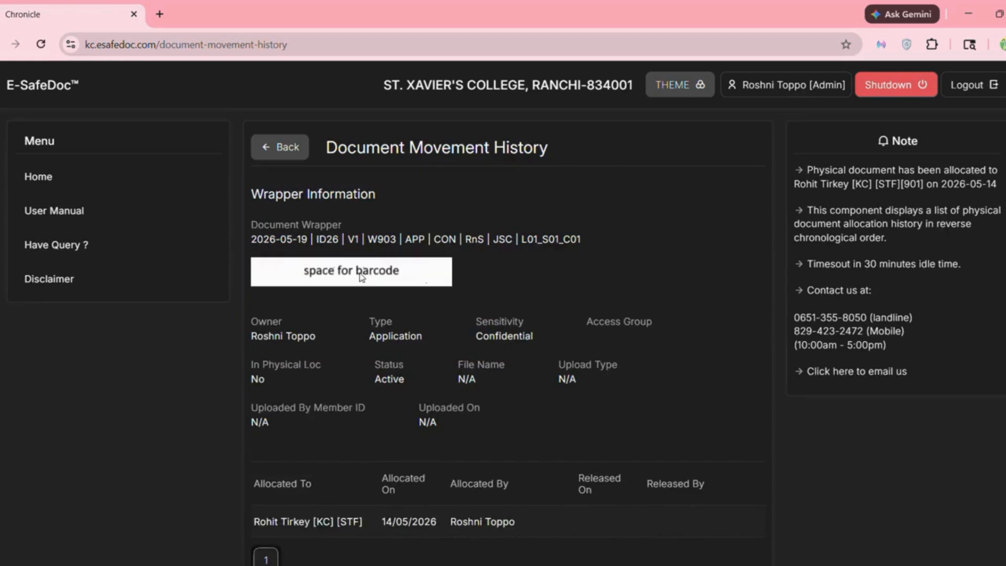
scroll(410, 333, down, 2)
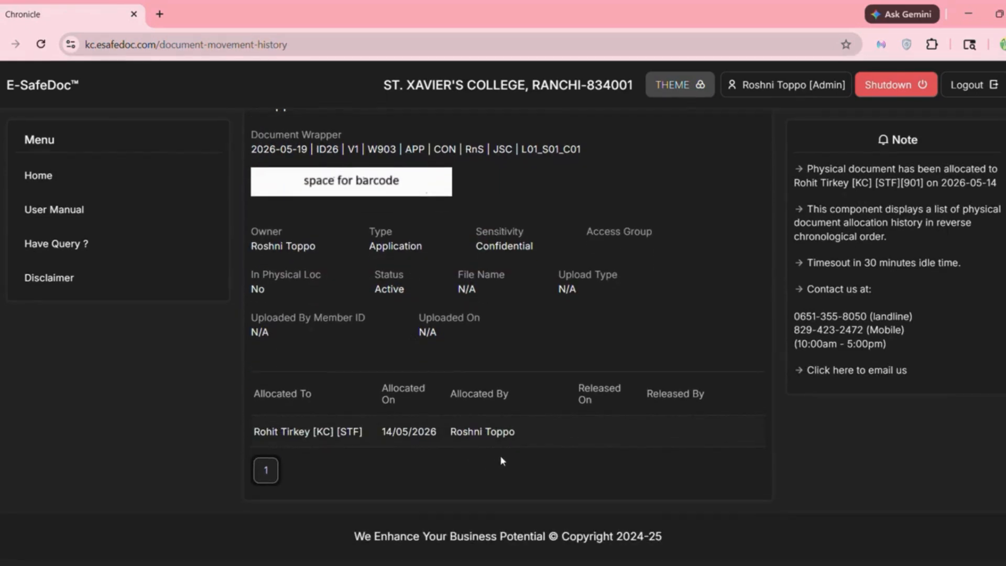
scroll(514, 452, up, 2)
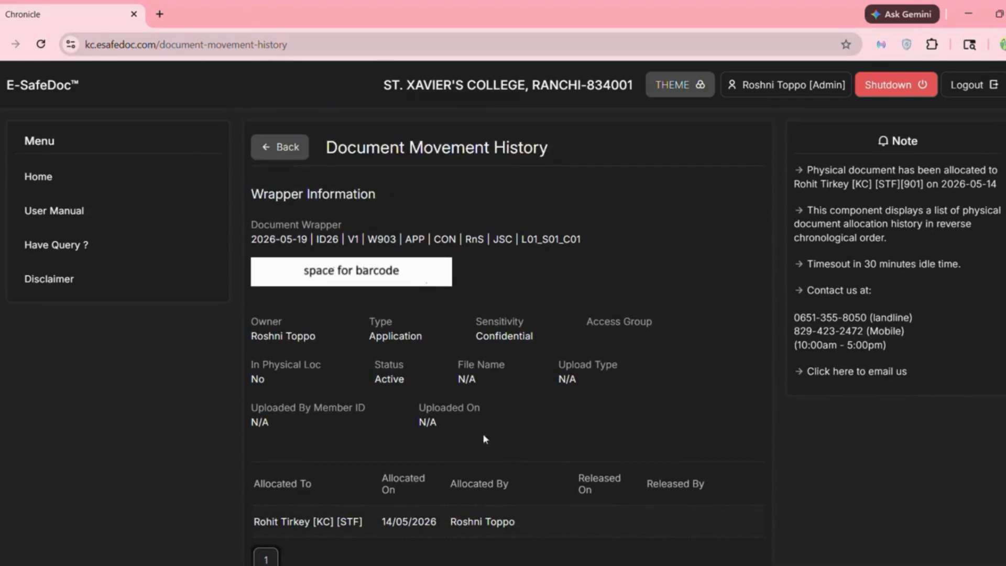
click(288, 149)
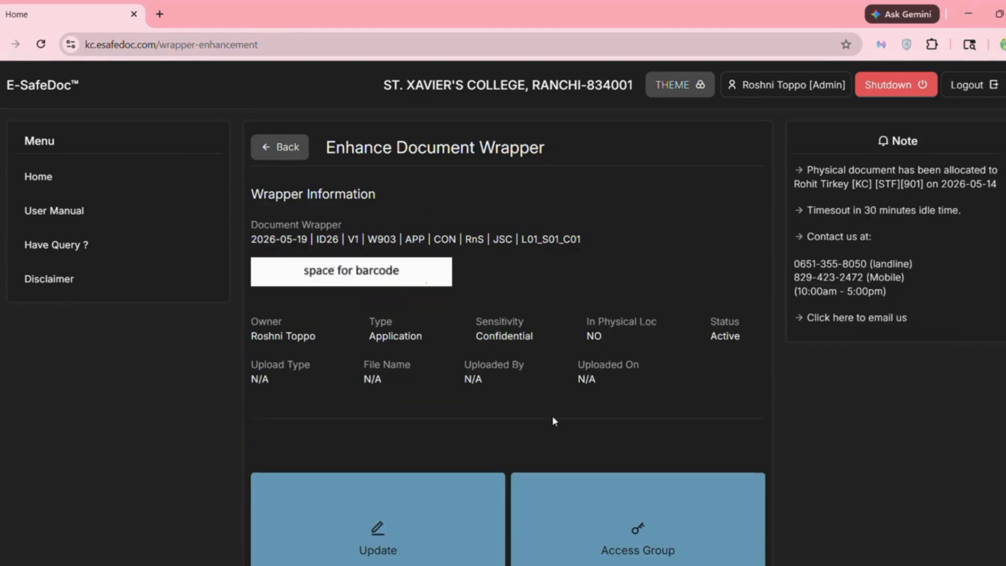
- Release the physical document with Released on date 16 May 2026, answering the captcha
scroll(553, 421, down, 9)
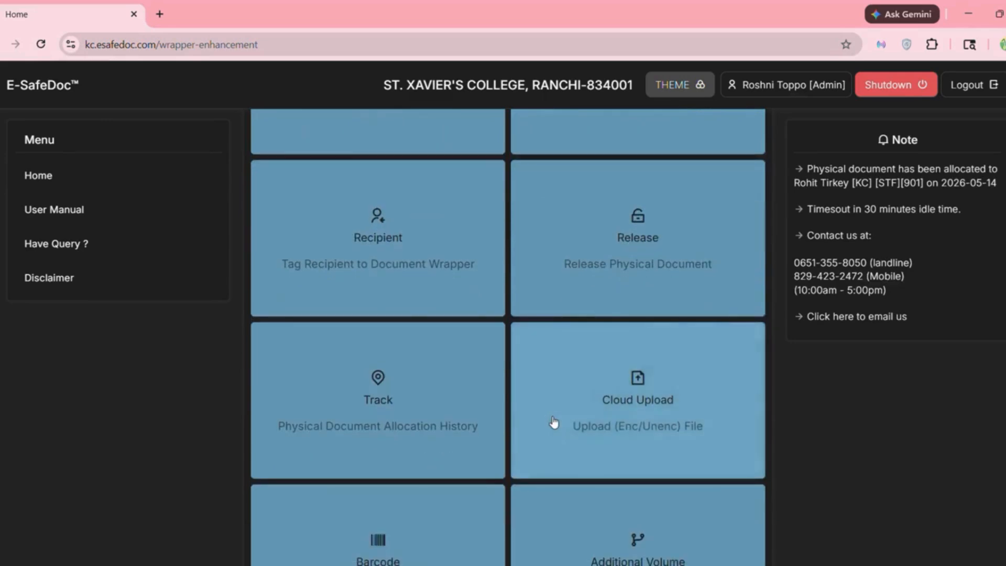
scroll(554, 422, down, 2)
scroll(554, 422, up, 2)
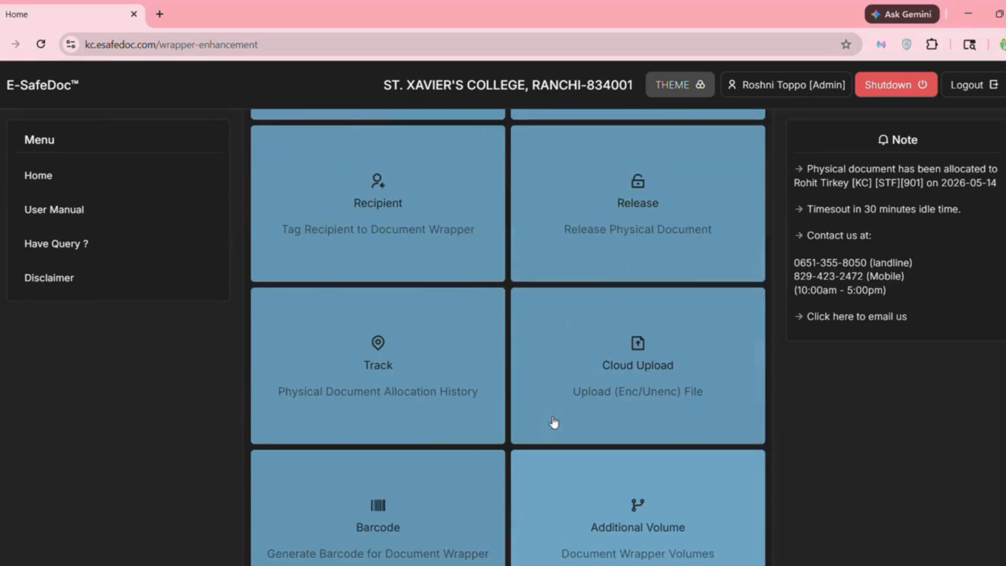
click(655, 223)
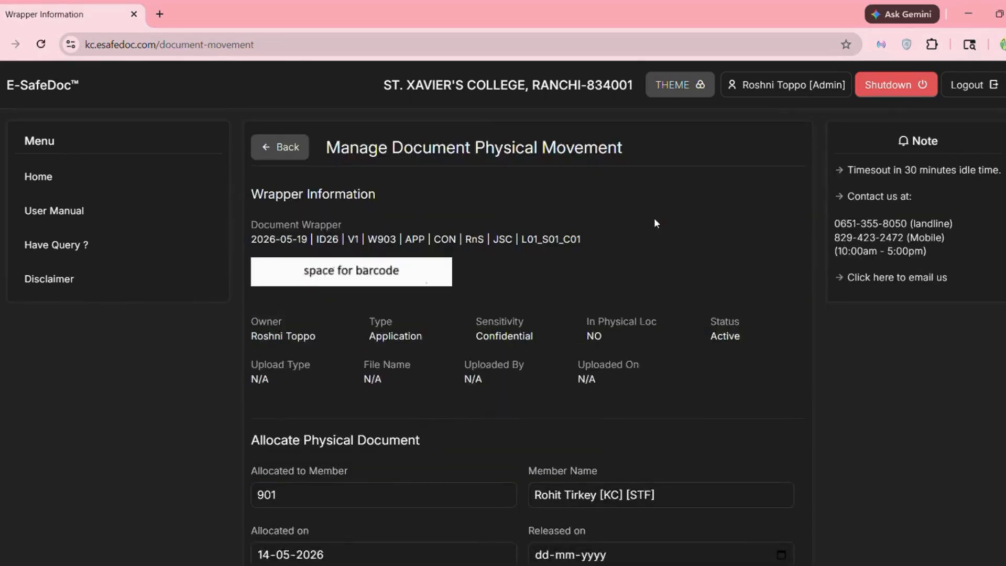
scroll(486, 370, down, 4)
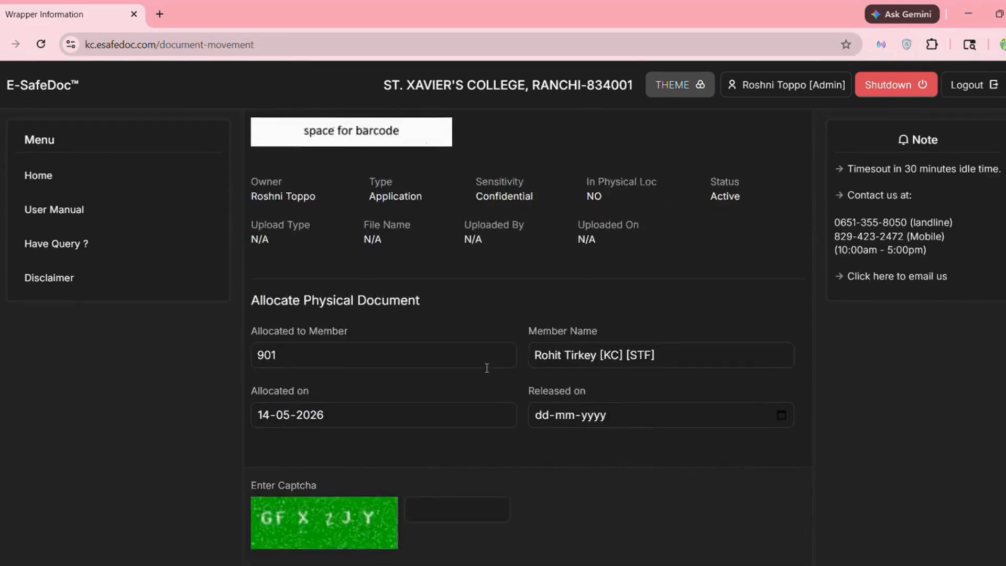
scroll(486, 372, down, 1)
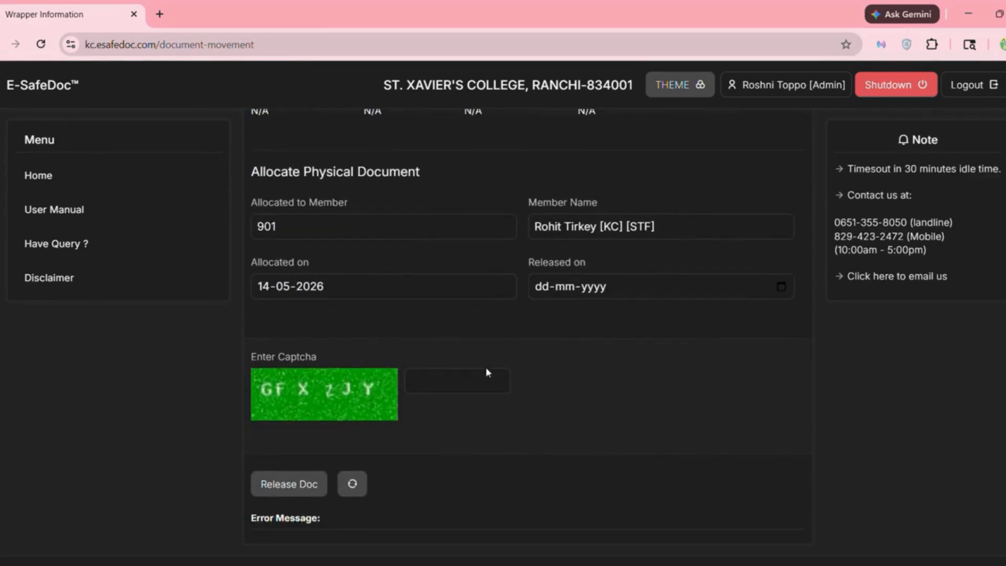
click(781, 288)
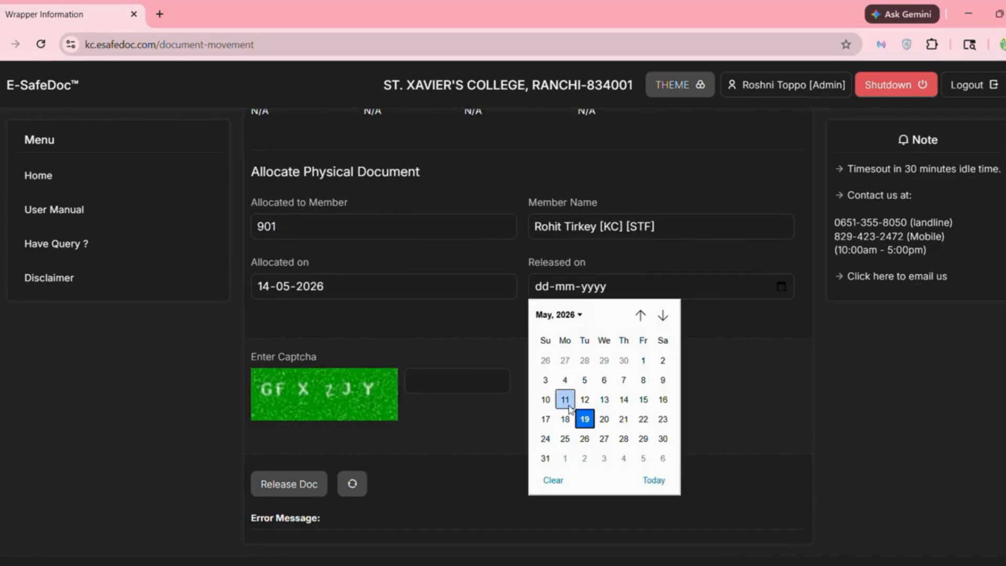
click(665, 400)
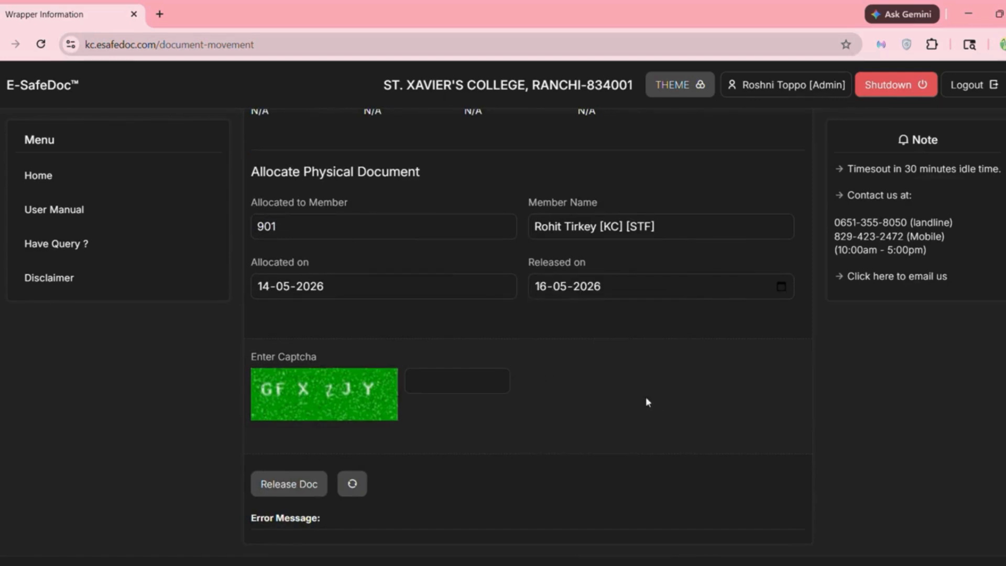
scroll(552, 392, down, 1)
click(467, 349)
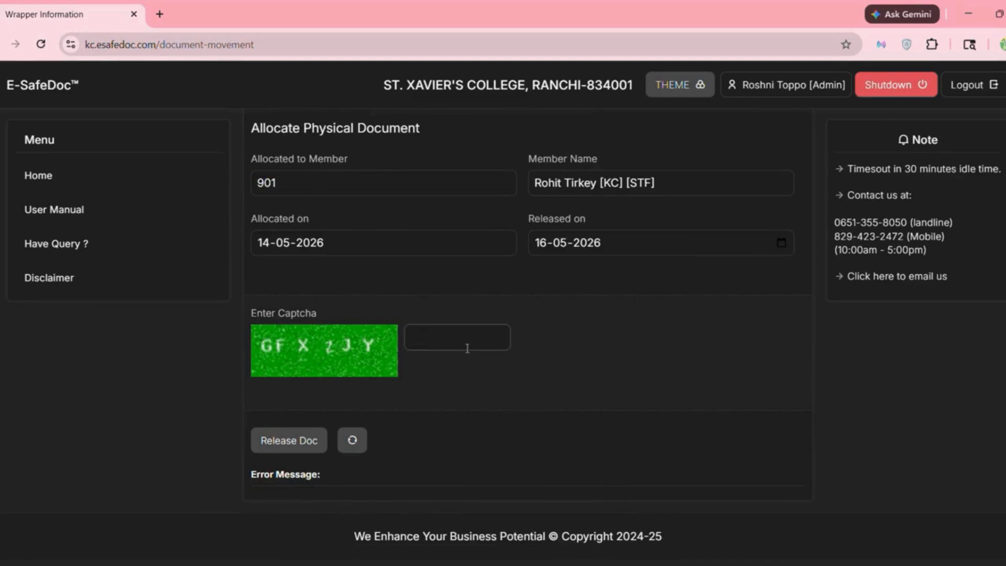
text(GFXZJY)
click(307, 439)
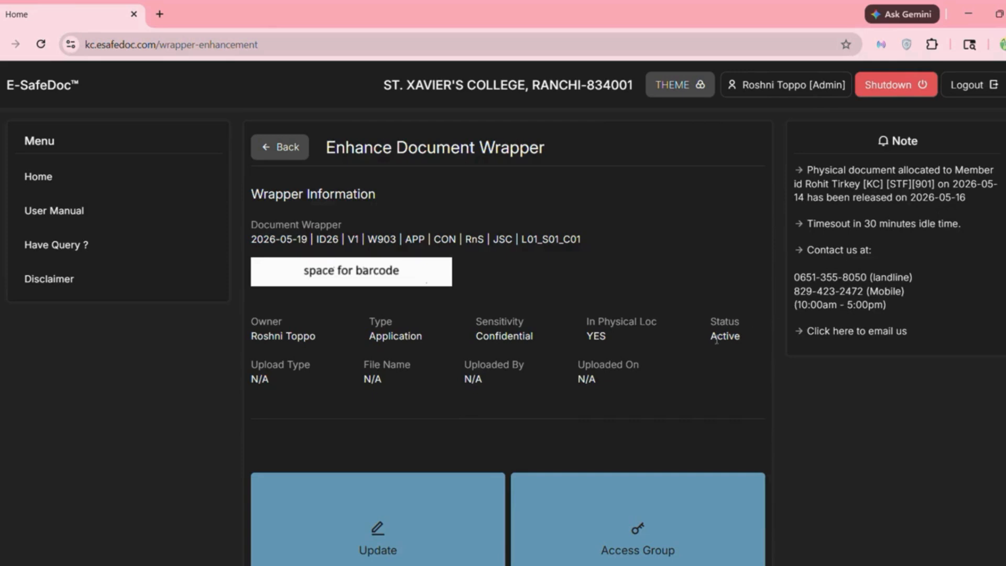
- Open the Cloud Upload tile on the Enhance Document Wrapper page
scroll(637, 381, down, 7)
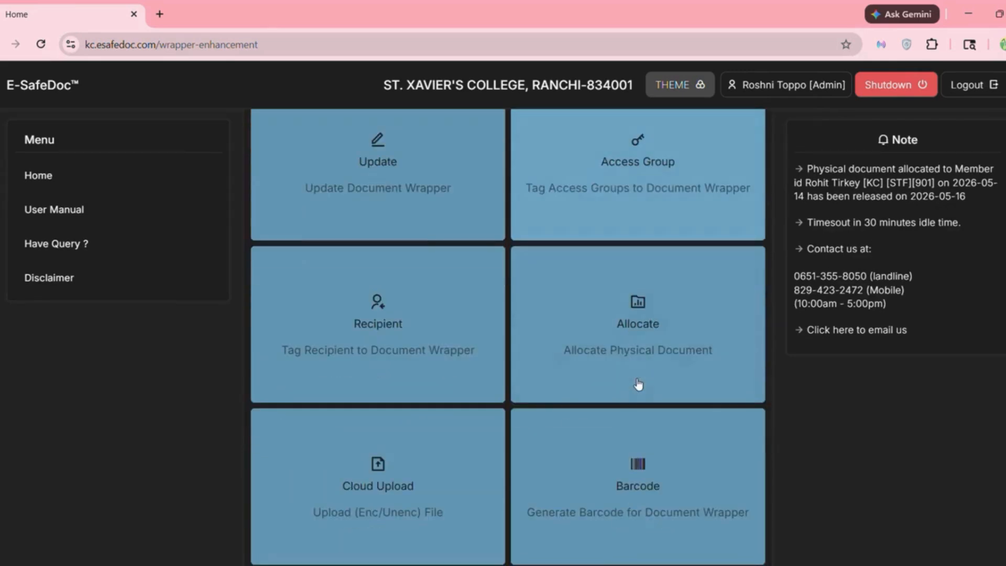
scroll(638, 385, down, 1)
scroll(637, 385, down, 1)
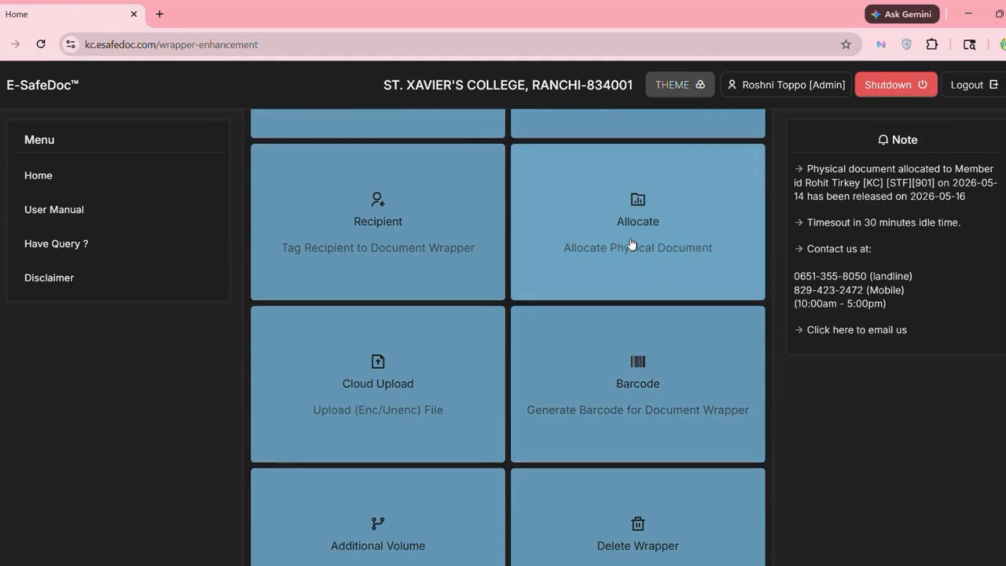
scroll(632, 243, down, 3)
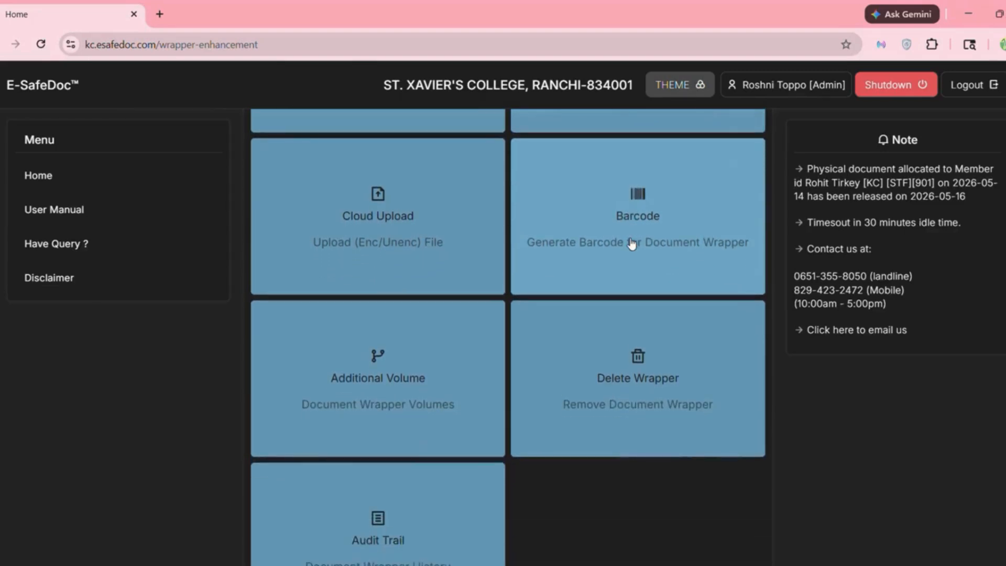
scroll(633, 245, down, 3)
scroll(613, 244, up, 3)
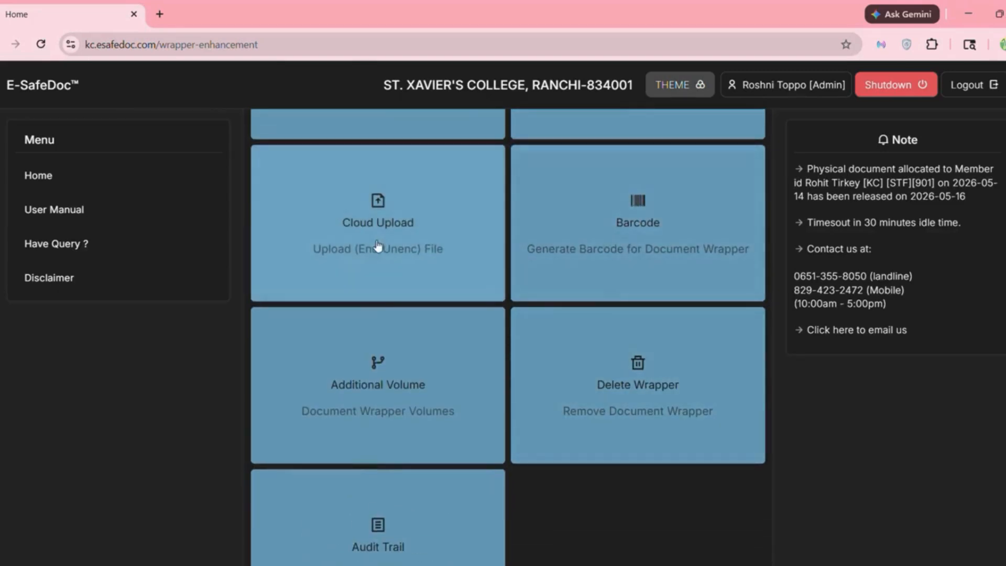
click(376, 248)
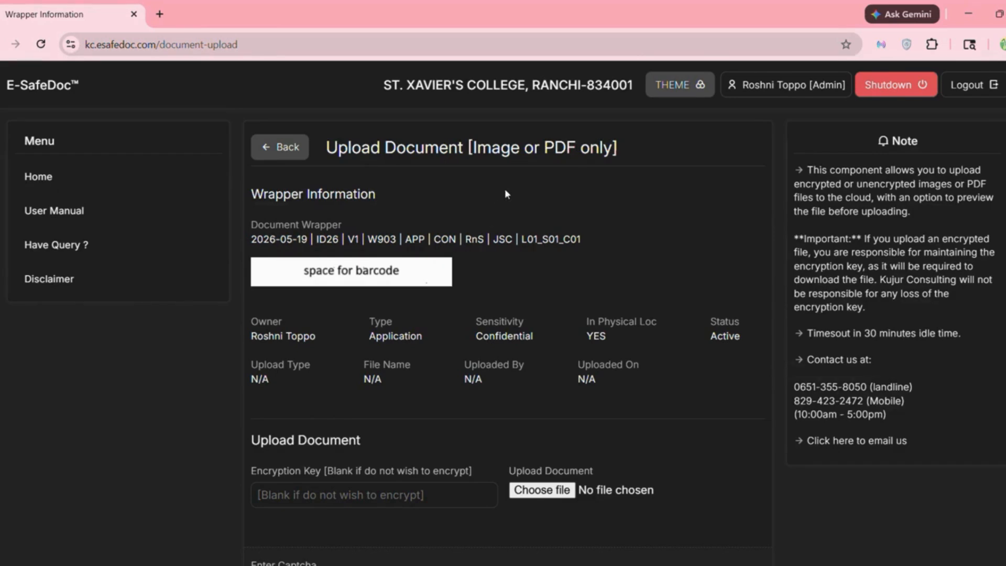
- Choose B2B-Marketing-Plan-on-a-Page (1).pdf from Downloads as the file to upload
scroll(412, 433, down, 5)
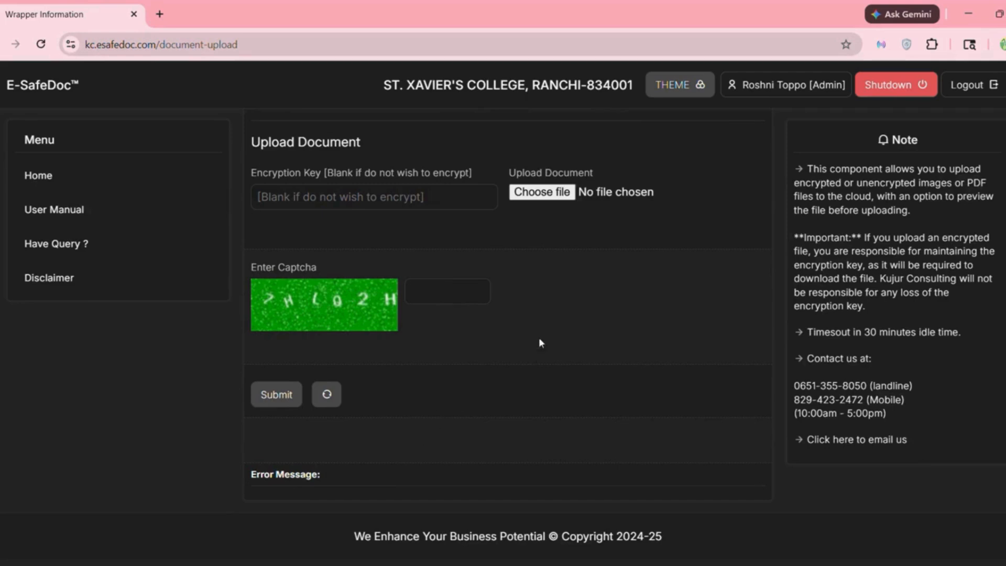
click(545, 199)
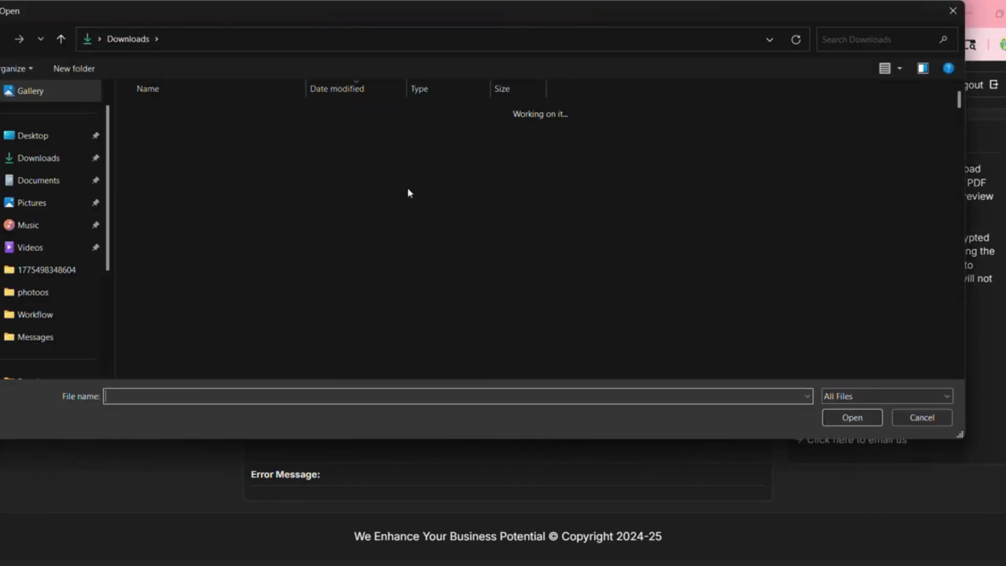
click(62, 158)
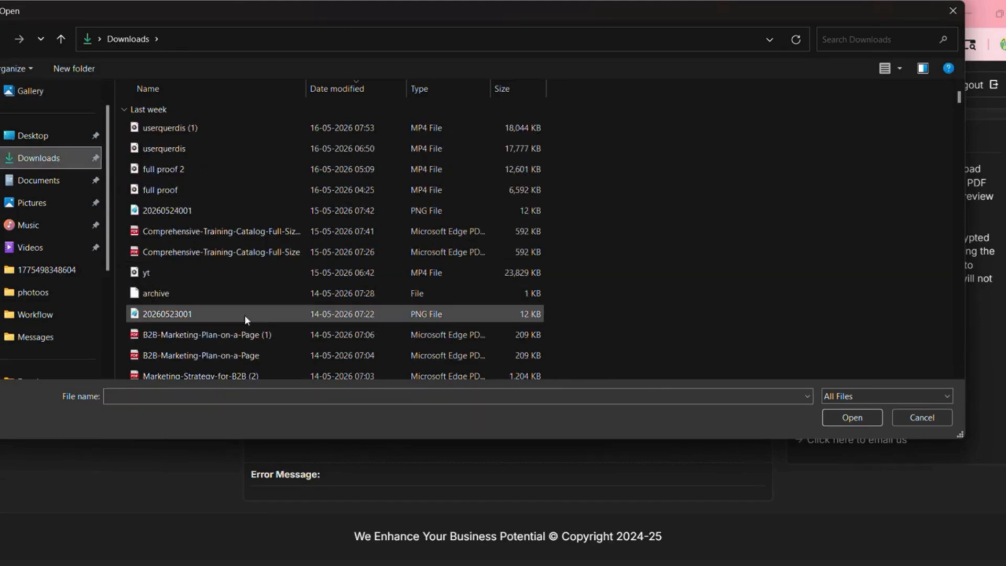
click(238, 334)
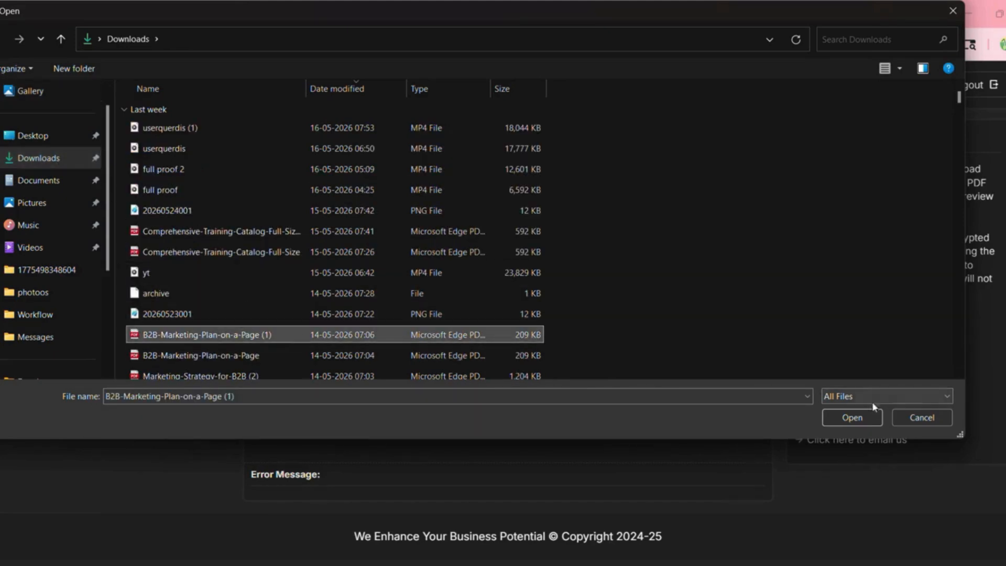
click(869, 418)
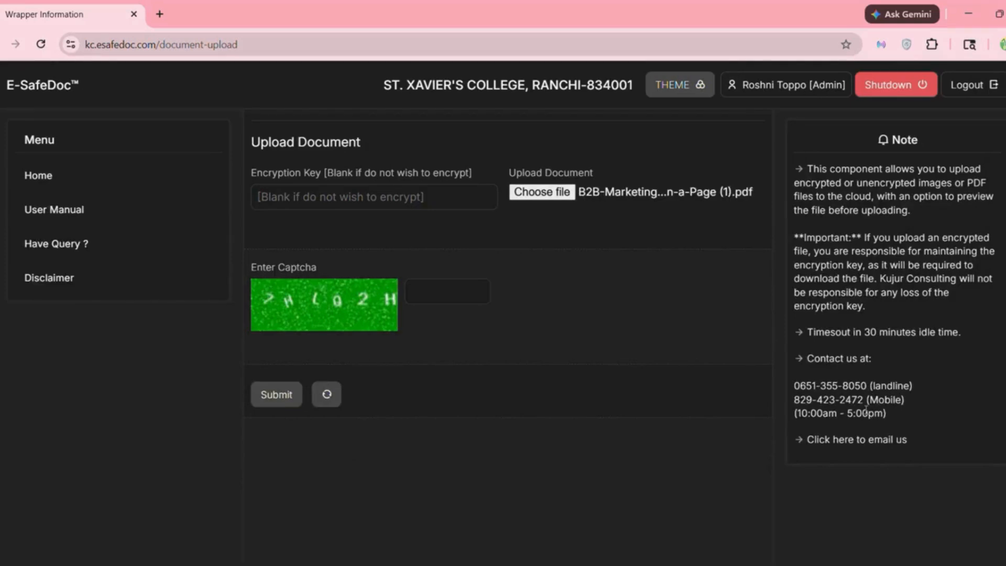
click(422, 197)
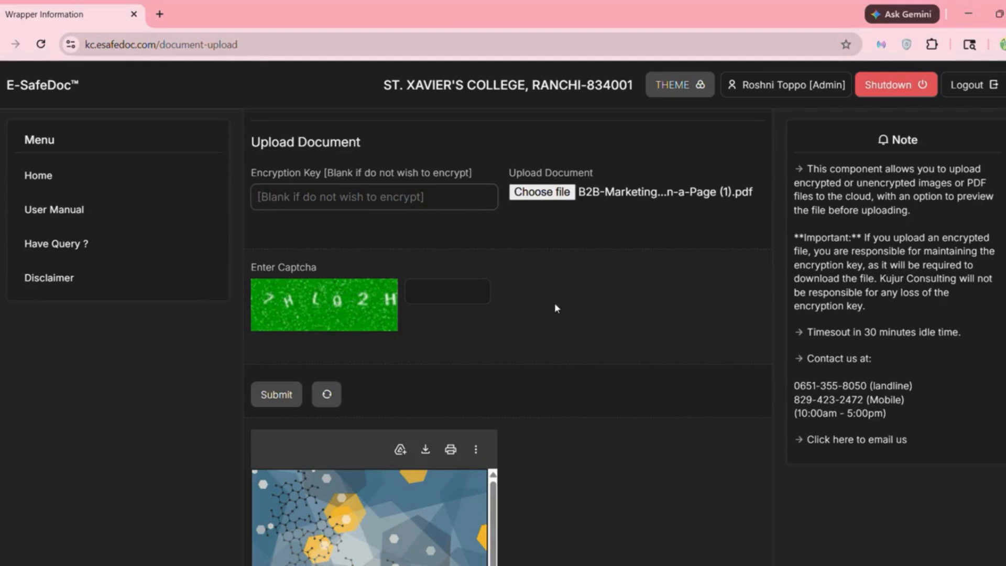
- Enter an encryption key for the B2B marketing plan upload
scroll(555, 305, down, 5)
scroll(384, 371, down, 3)
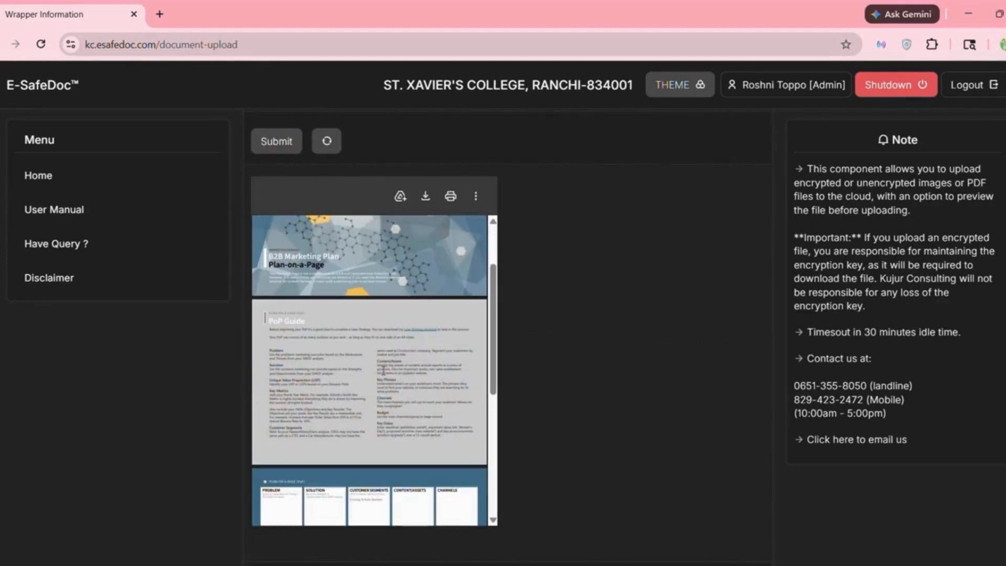
scroll(384, 371, up, 3)
scroll(585, 320, up, 1)
scroll(585, 320, up, 6)
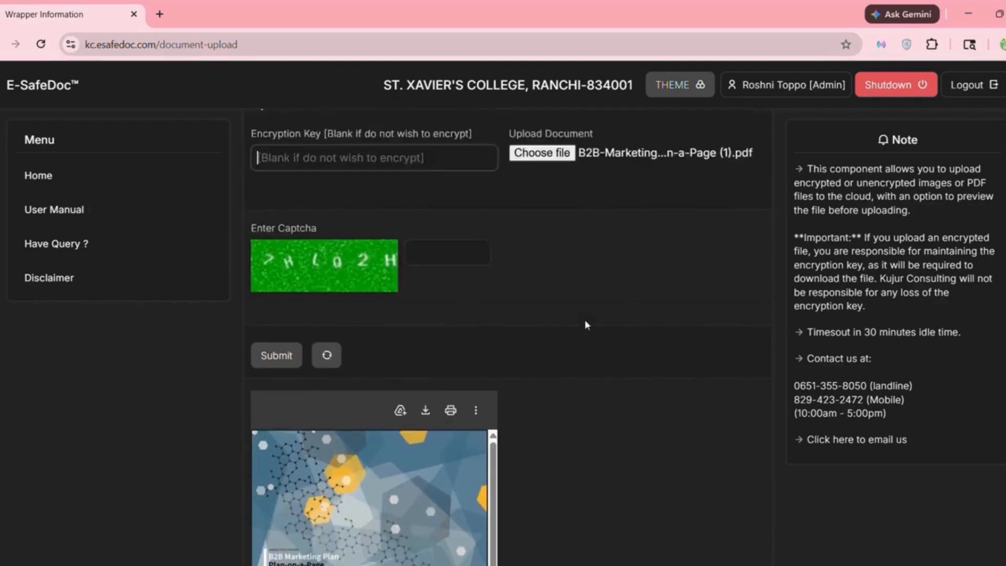
click(373, 277)
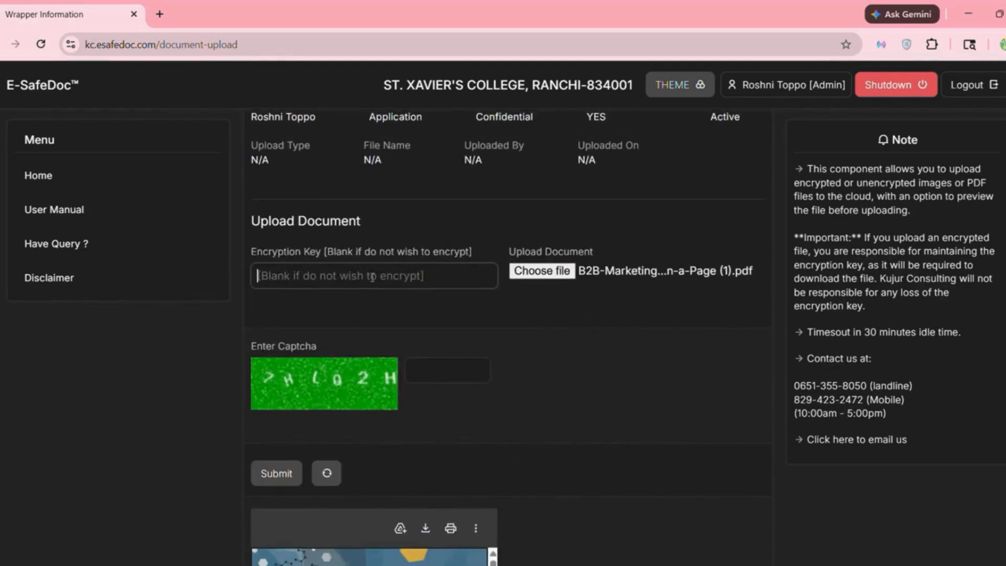
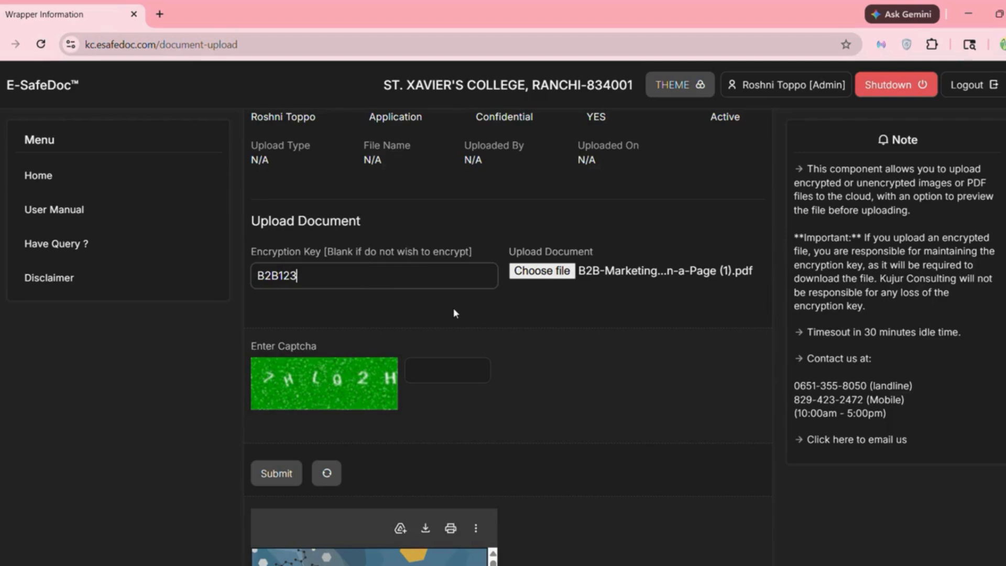
- Answer the upload captcha and submit the encrypted file
scroll(454, 310, down, 1)
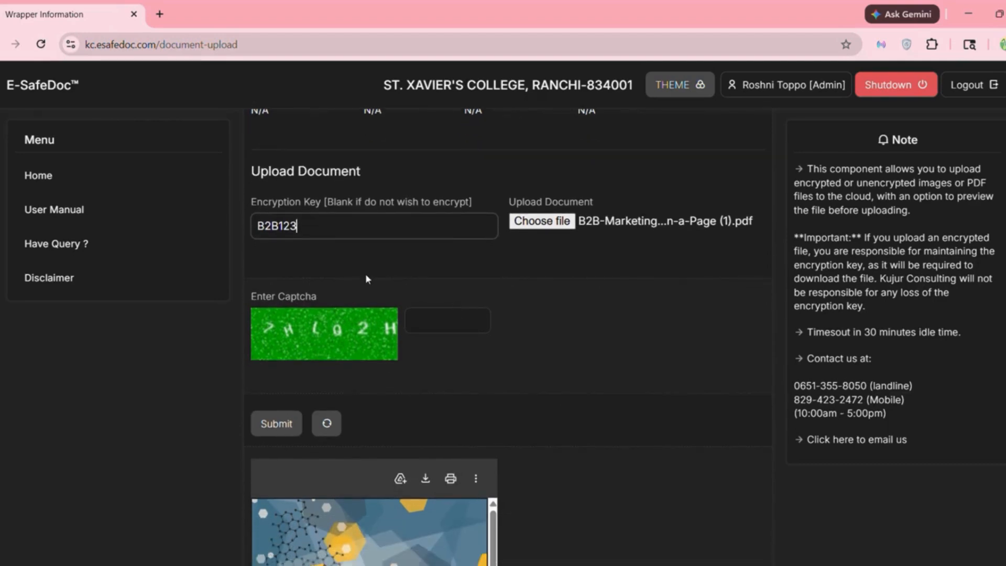
scroll(366, 273, down, 1)
click(430, 287)
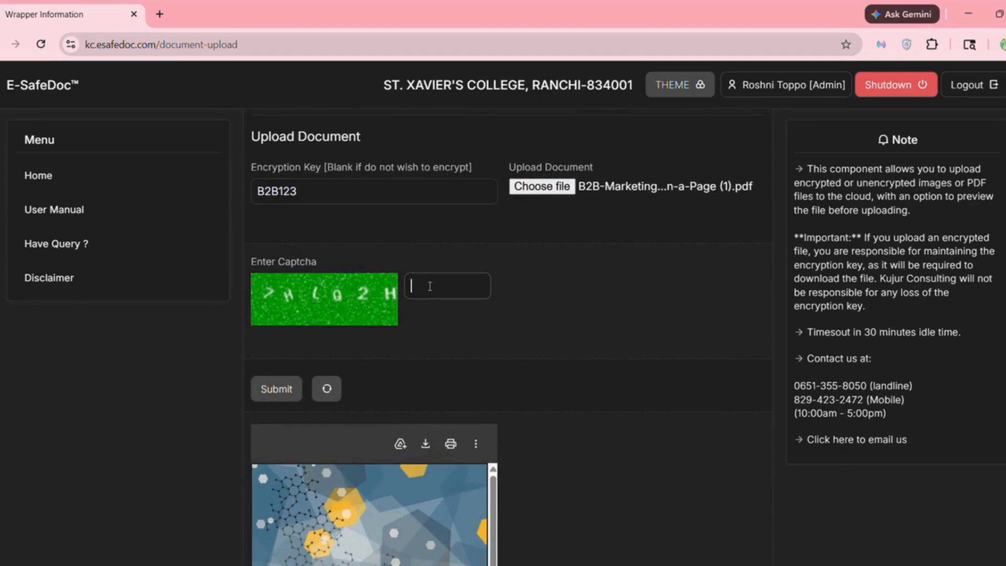
text(7HLQ2H)
scroll(414, 327, down, 1)
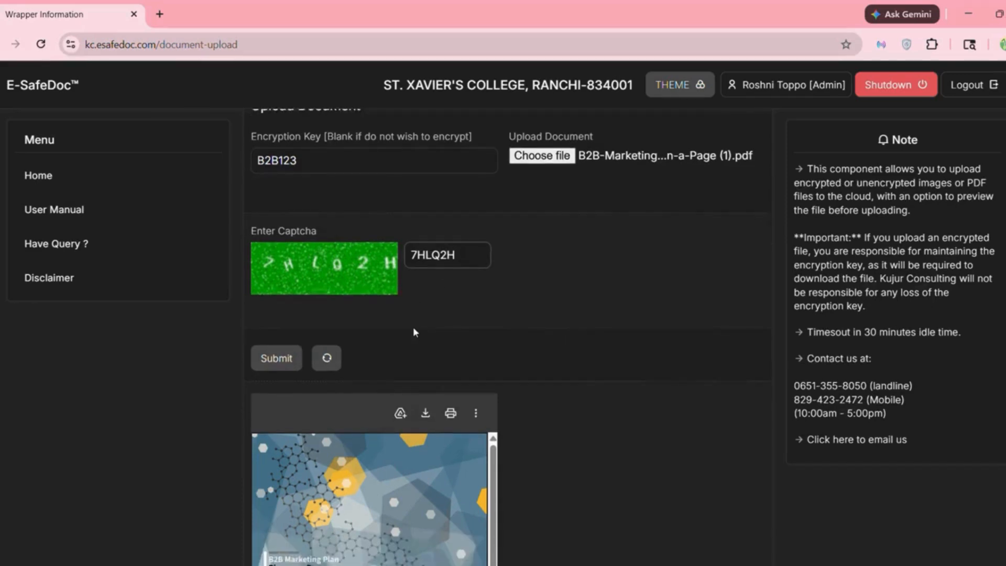
click(283, 341)
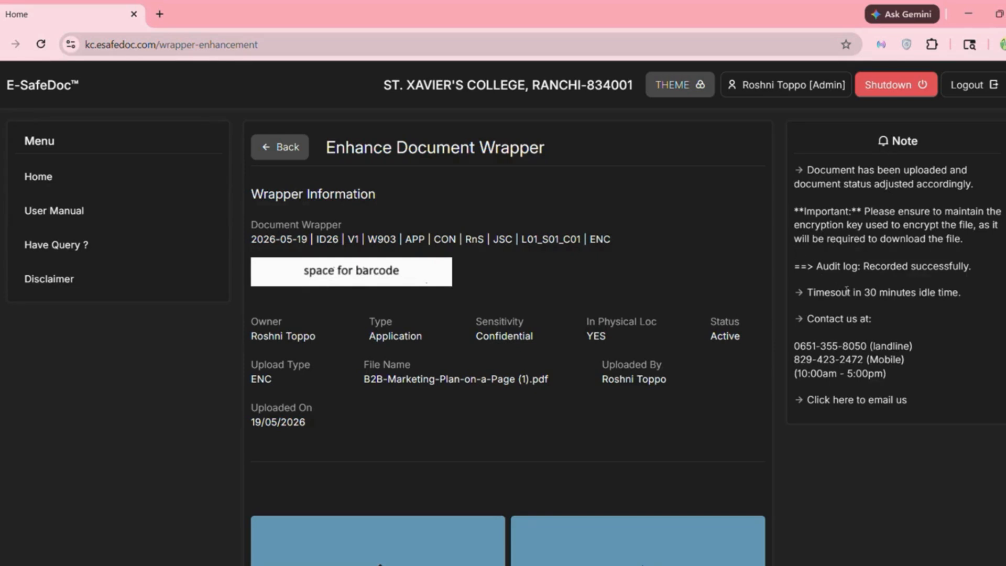
- Open the Email Notification card on the Enhance Document Wrapper page
scroll(637, 389, down, 7)
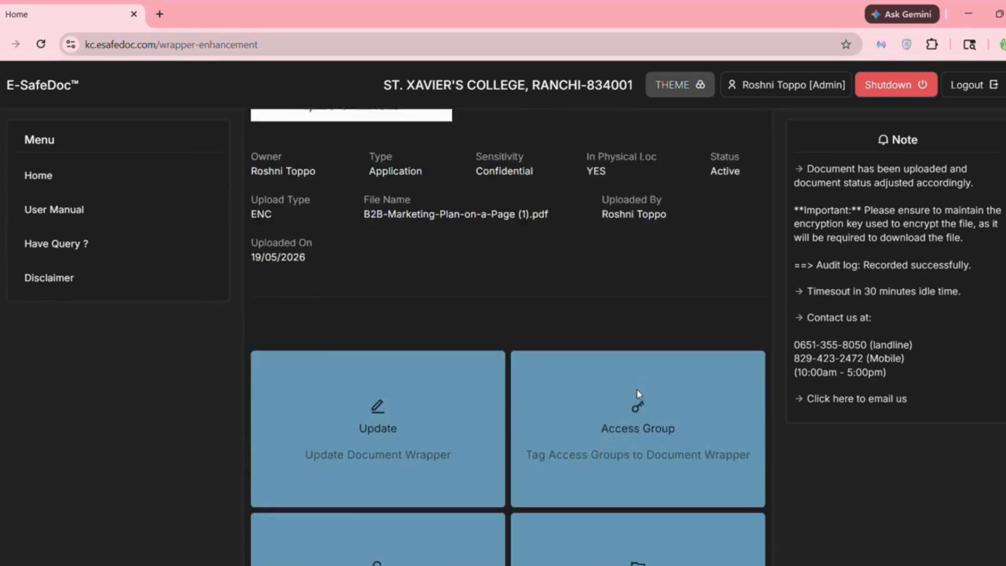
scroll(638, 396, down, 1)
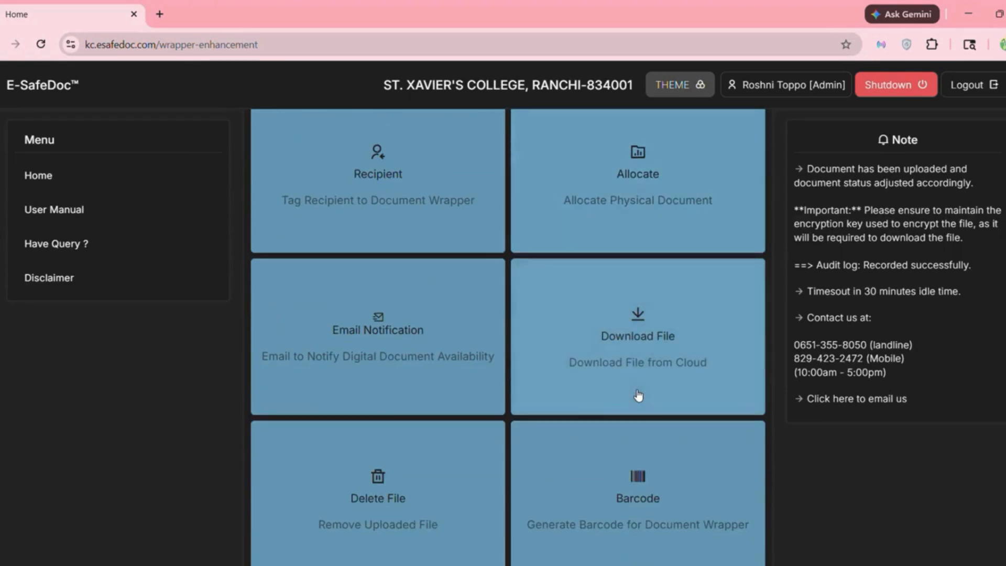
scroll(638, 395, down, 2)
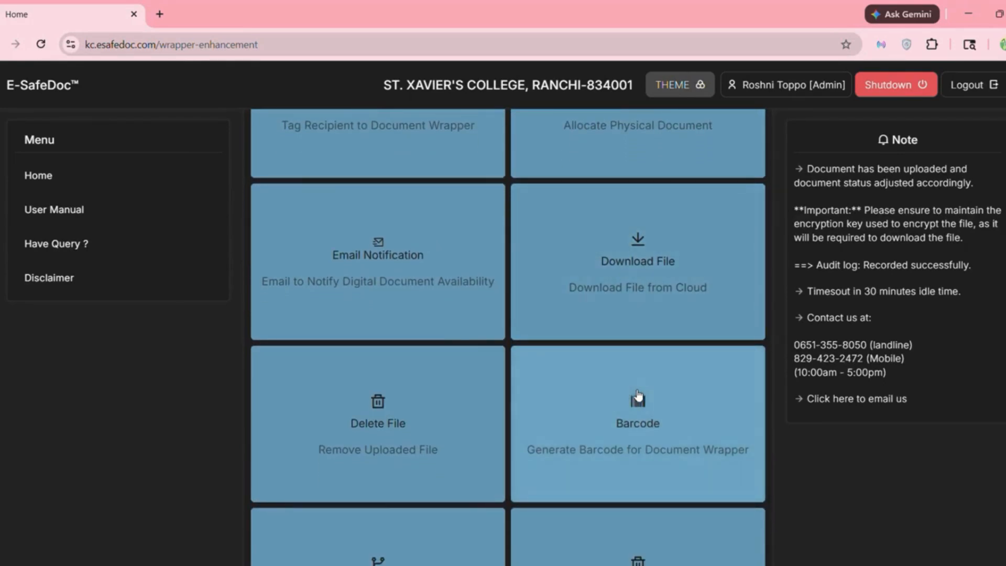
click(397, 282)
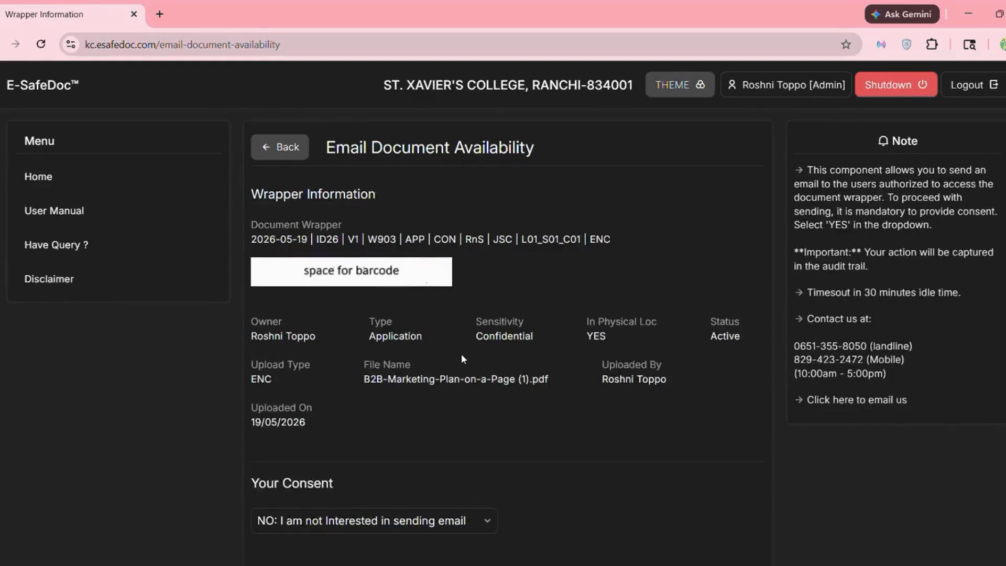
- Set consent to 'YES: I do agree to send email', answer the captcha, and send it
scroll(463, 359, down, 4)
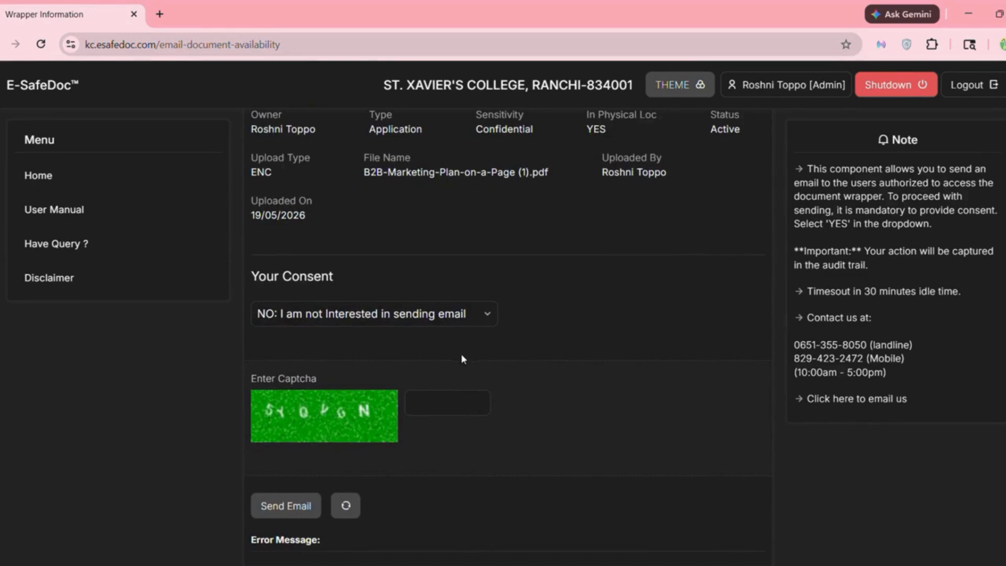
click(476, 323)
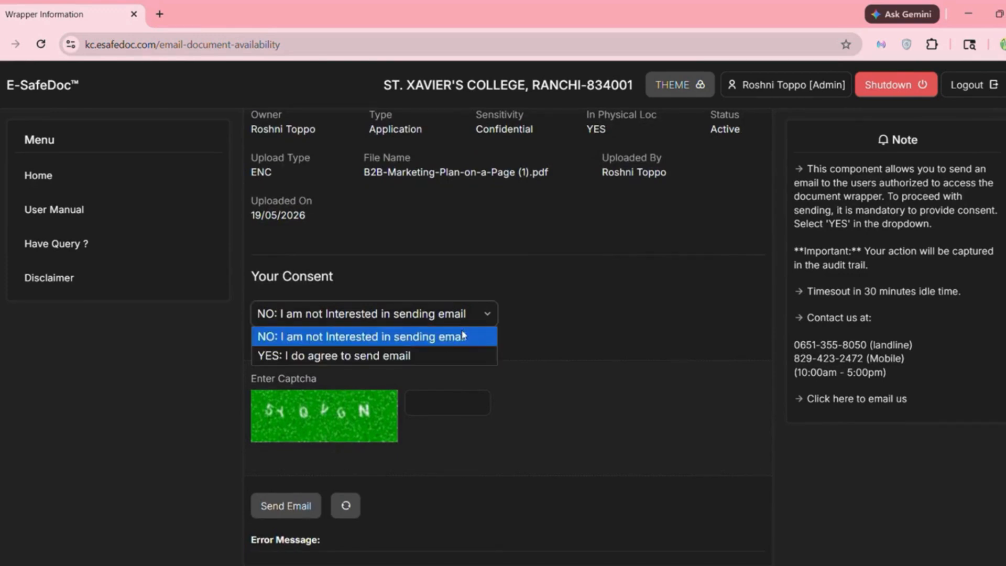
click(429, 355)
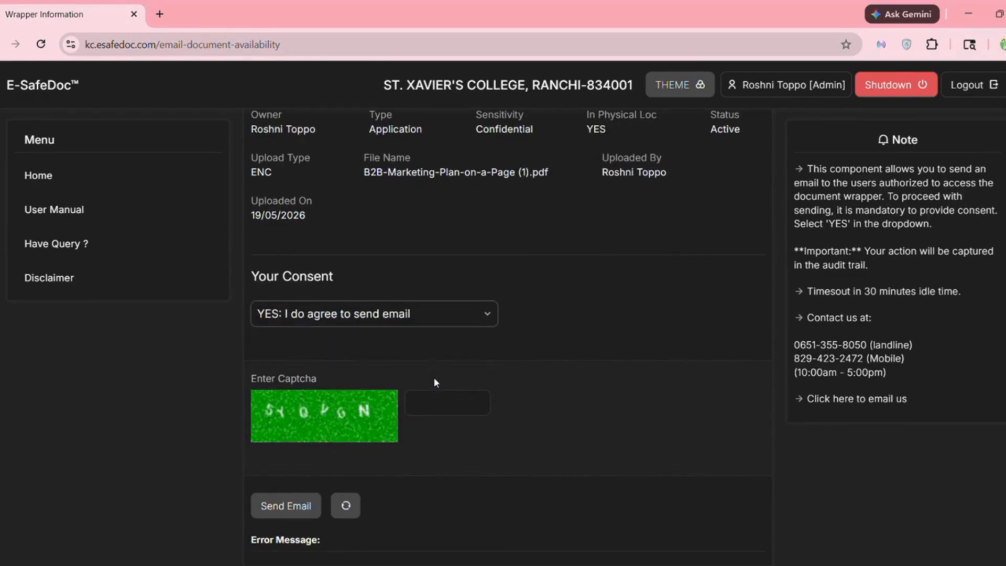
click(437, 402)
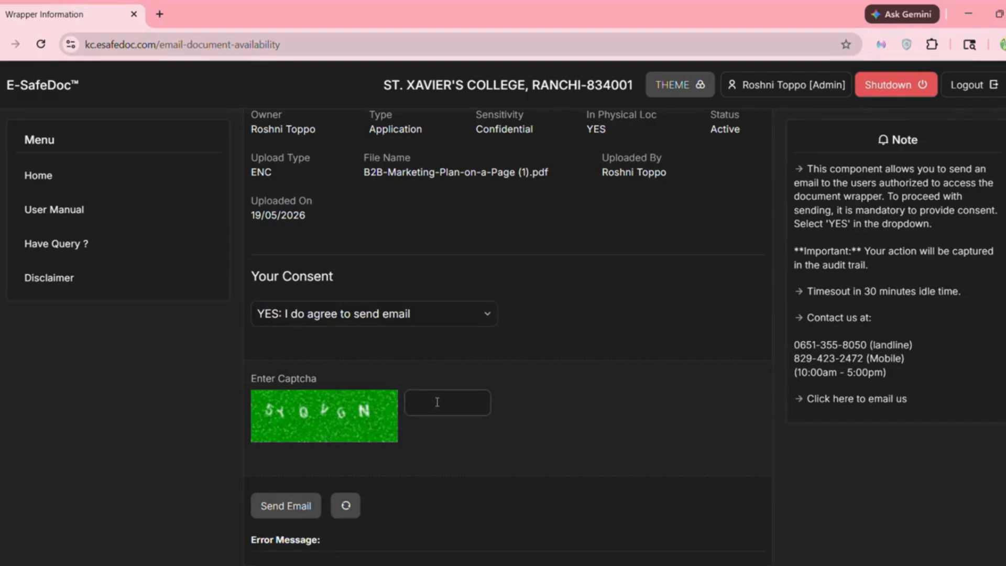
text(5YQVGN)
scroll(433, 469, down, 1)
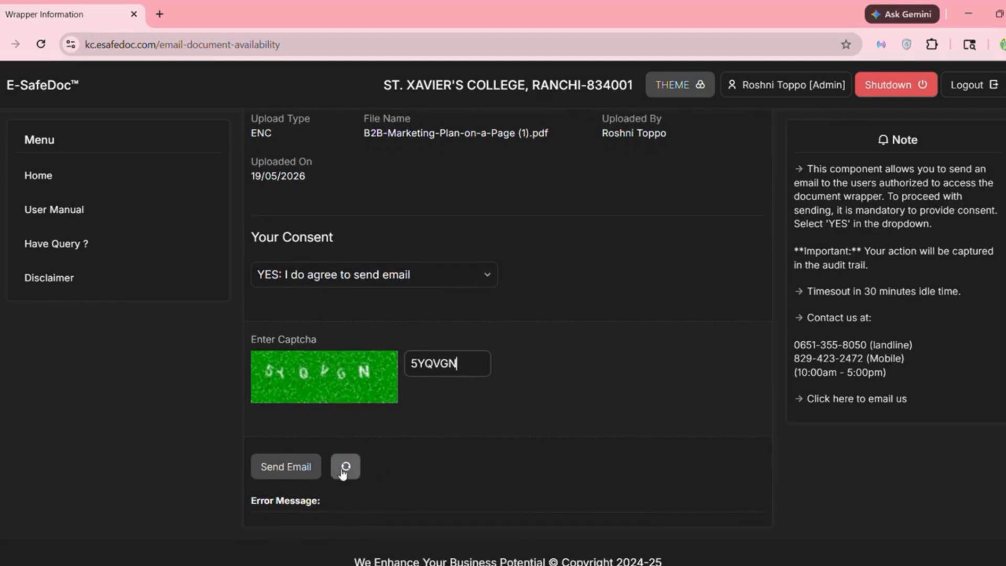
click(303, 469)
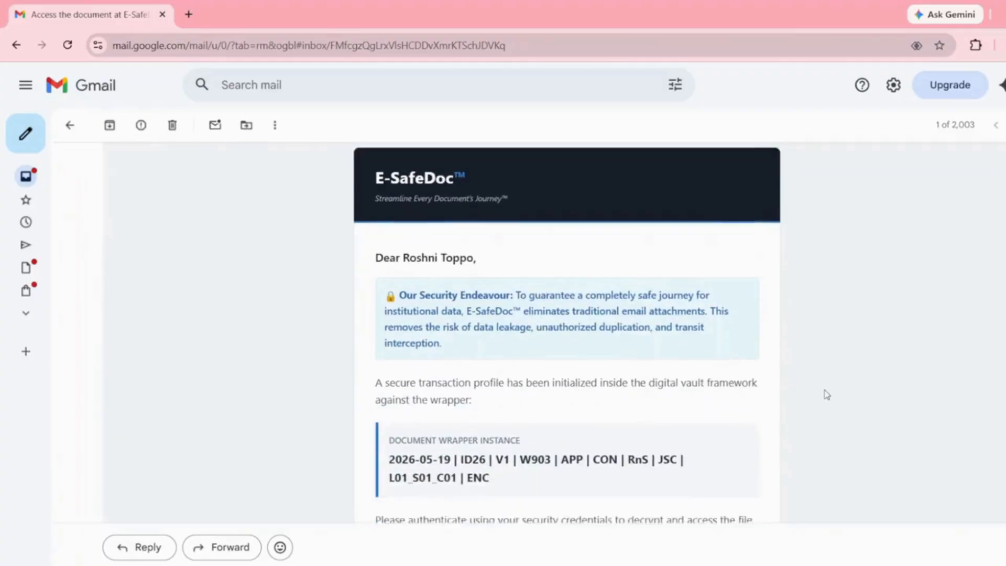
- Scroll through the Gmail notification showing the wrapper reference and secure vault link
scroll(826, 395, down, 2)
scroll(826, 395, down, 3)
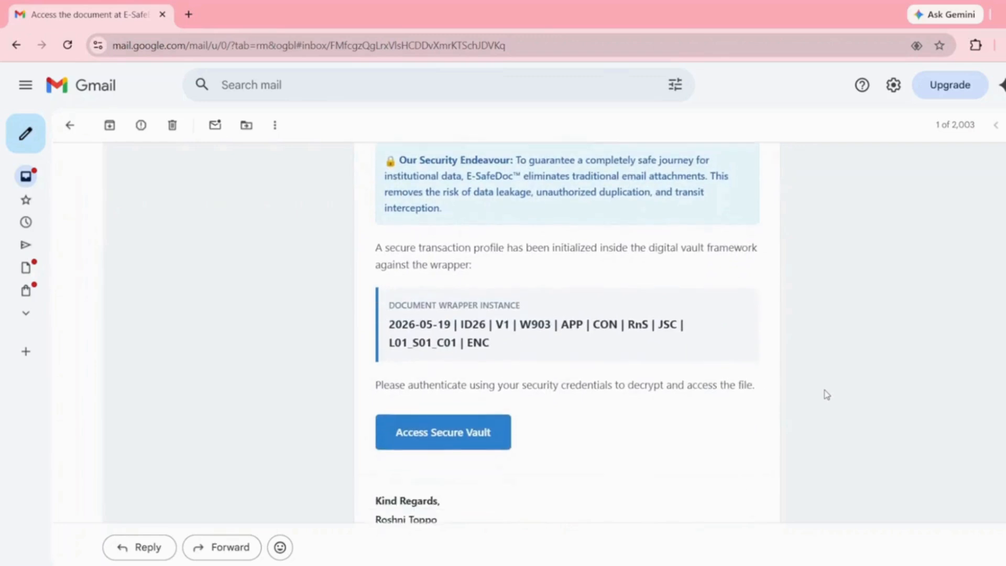
scroll(826, 395, down, 2)
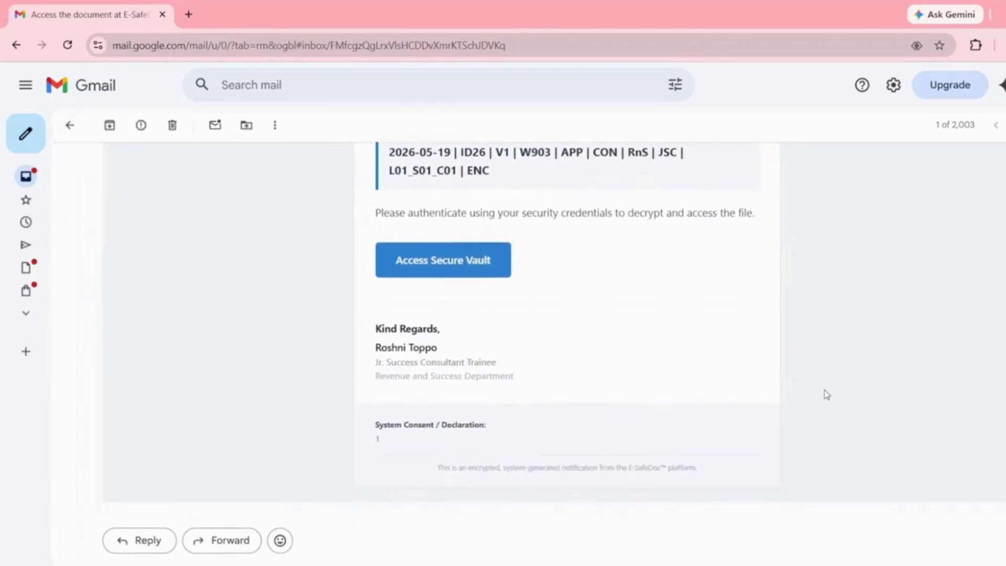
scroll(826, 395, up, 8)
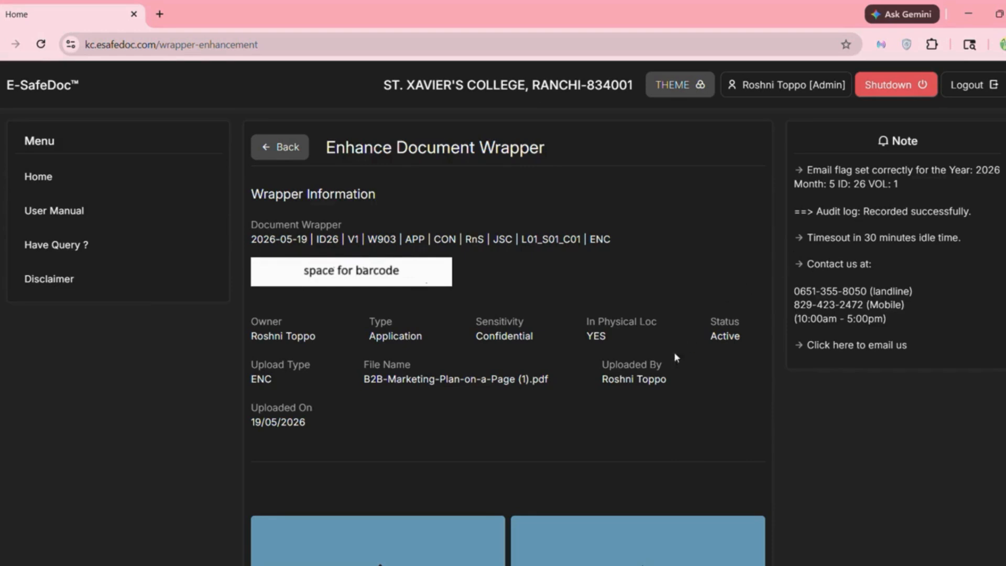
- Open the Download File card for the wrapper's uploaded PDF
scroll(569, 447, down, 10)
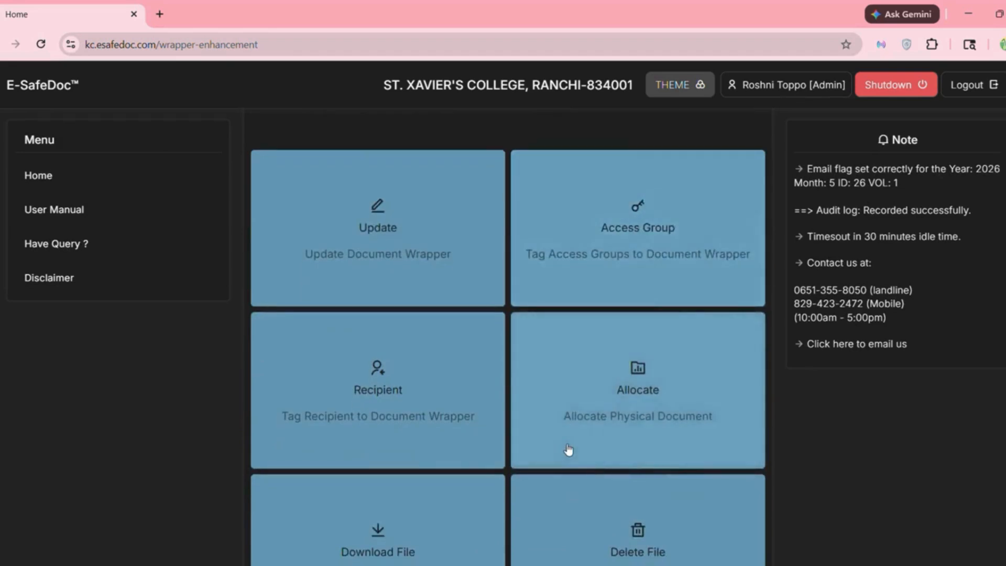
scroll(568, 449, down, 3)
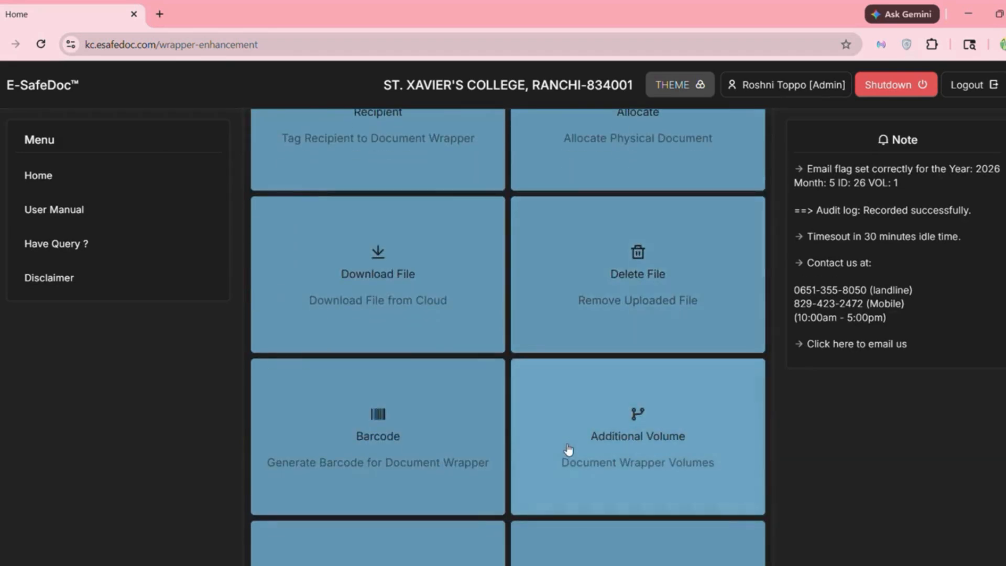
scroll(569, 449, down, 2)
scroll(570, 450, down, 1)
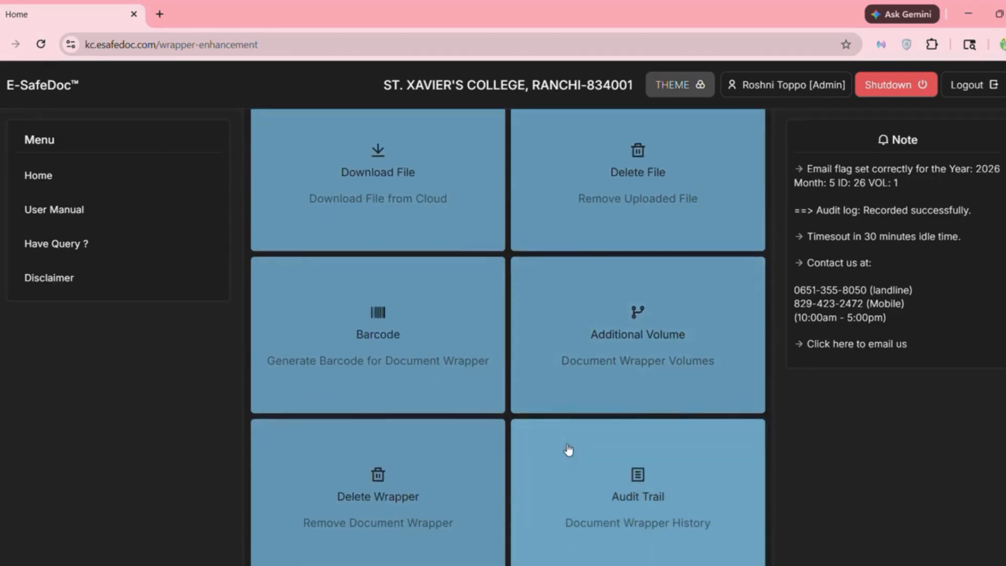
scroll(570, 452, up, 3)
click(384, 288)
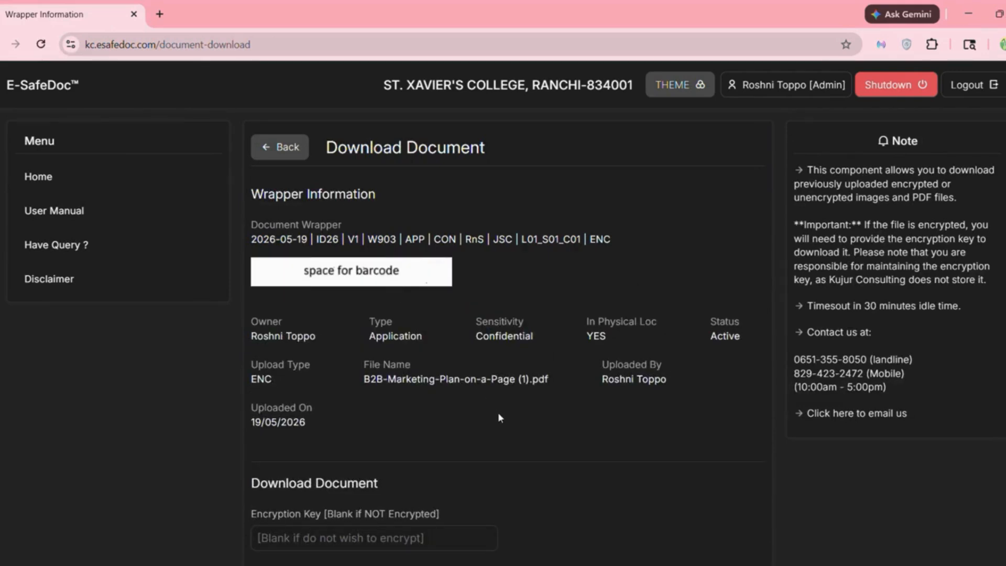
- Enter the file's encryption key and the download captcha answer
scroll(498, 414, down, 3)
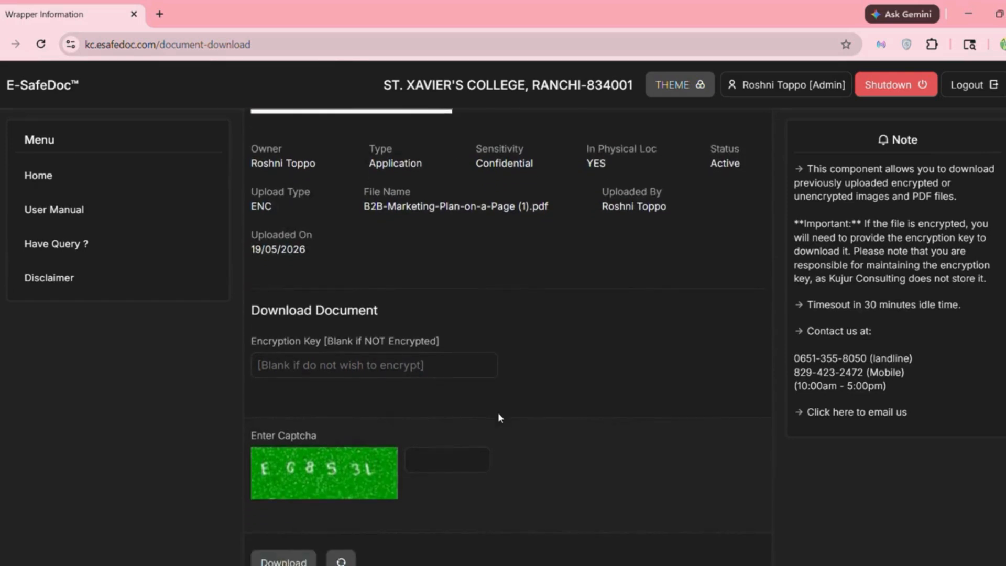
scroll(497, 414, down, 2)
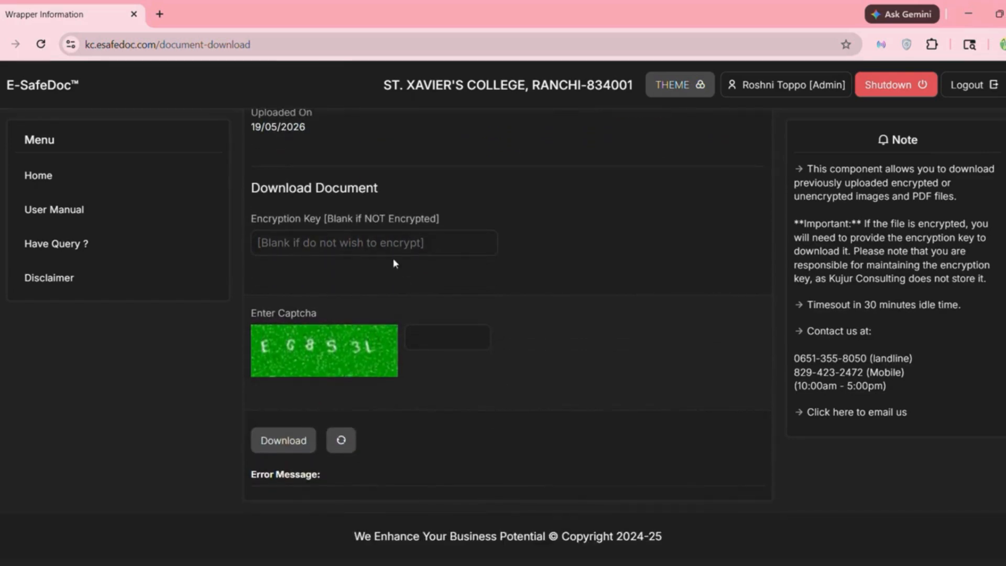
click(368, 242)
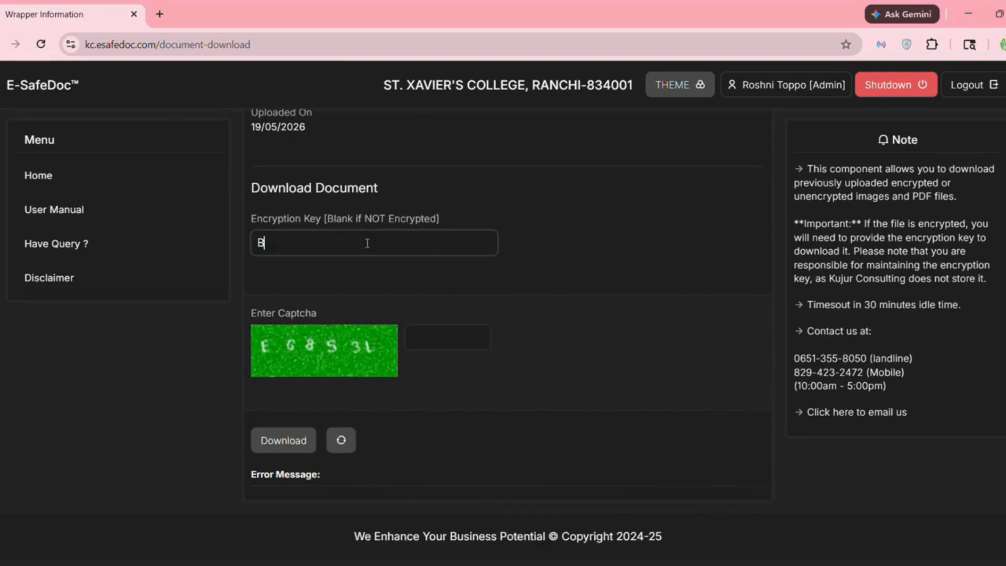
click(441, 331)
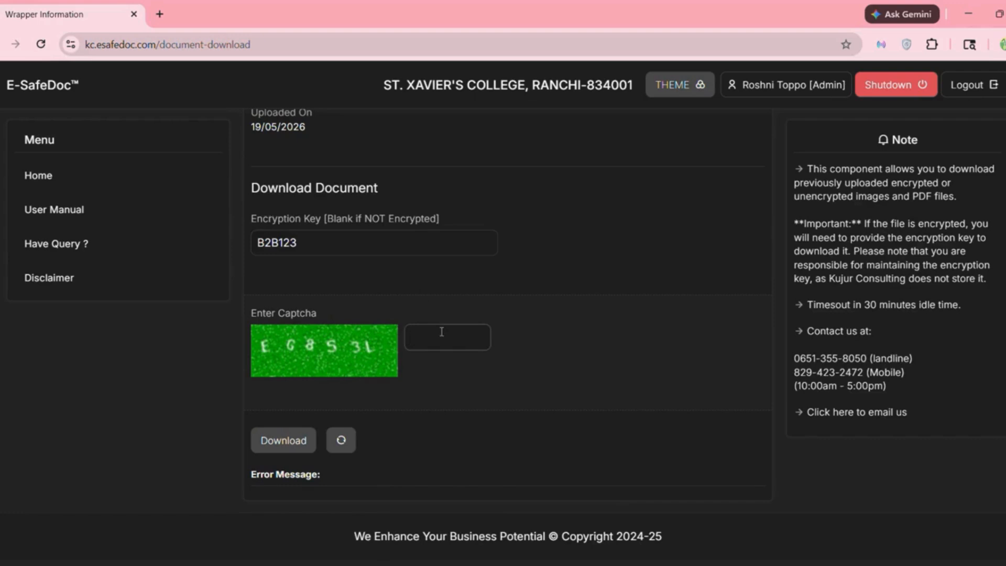
text(EG8S3L)
- Save the decrypted B2B-Marketing-Plan-on-a-Page (1).pdf locally, then return to Enhance Document Wrapper
click(272, 443)
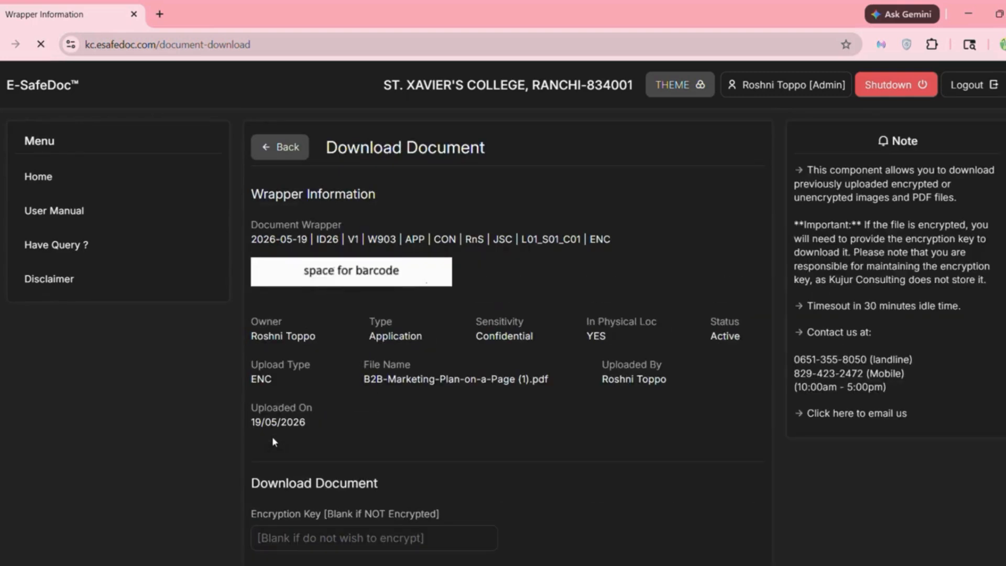
scroll(430, 456, down, 7)
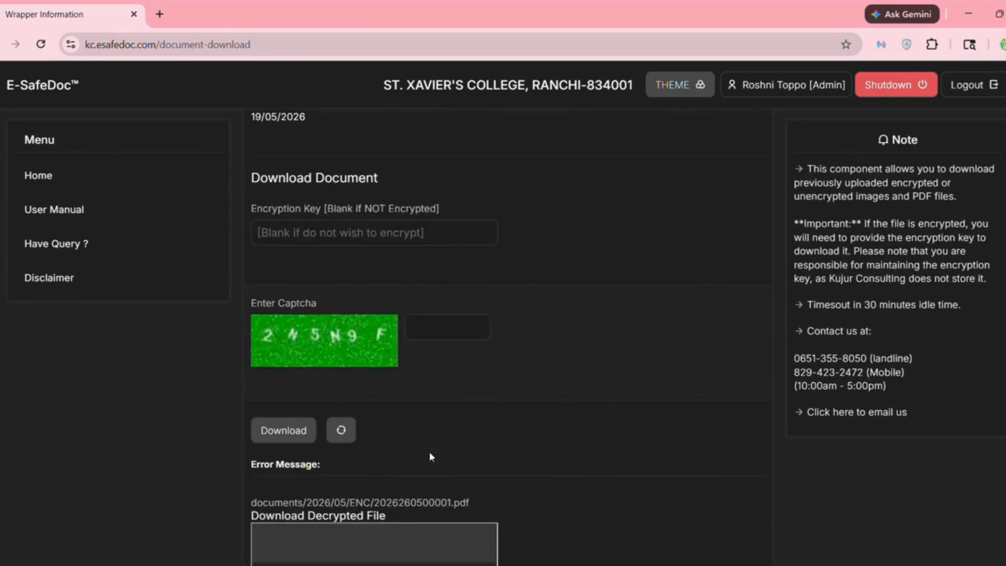
scroll(429, 457, down, 1)
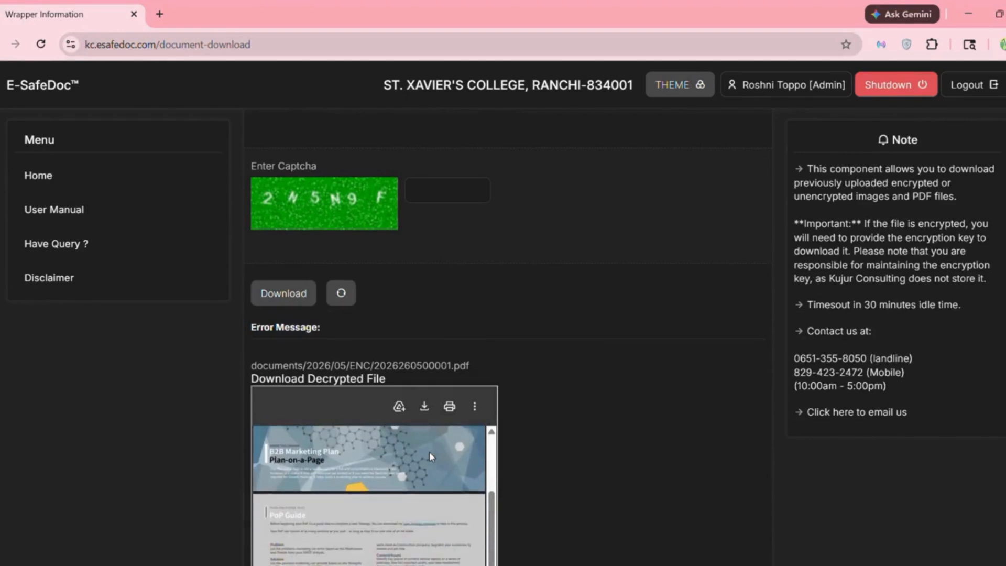
scroll(549, 388, down, 3)
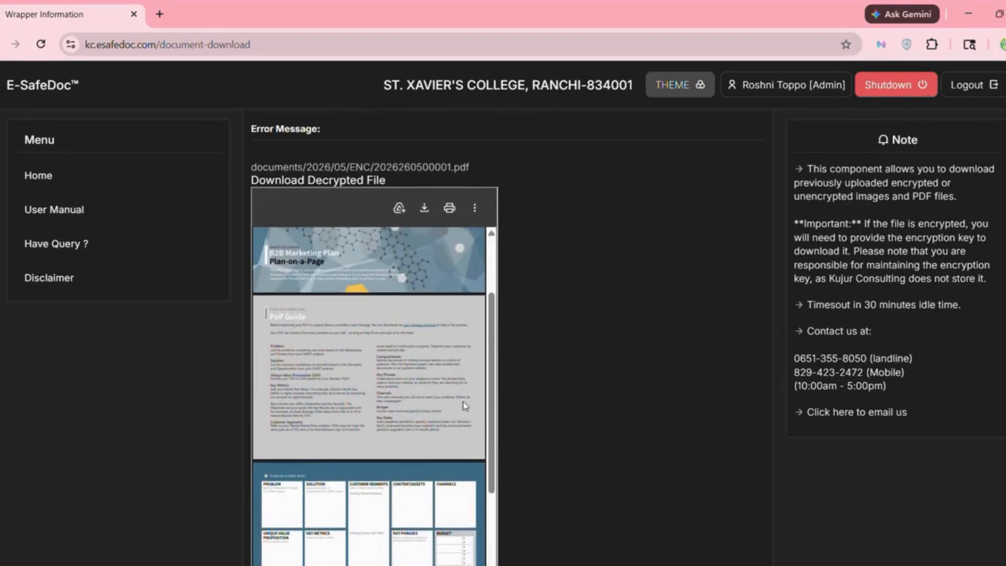
scroll(583, 356, up, 3)
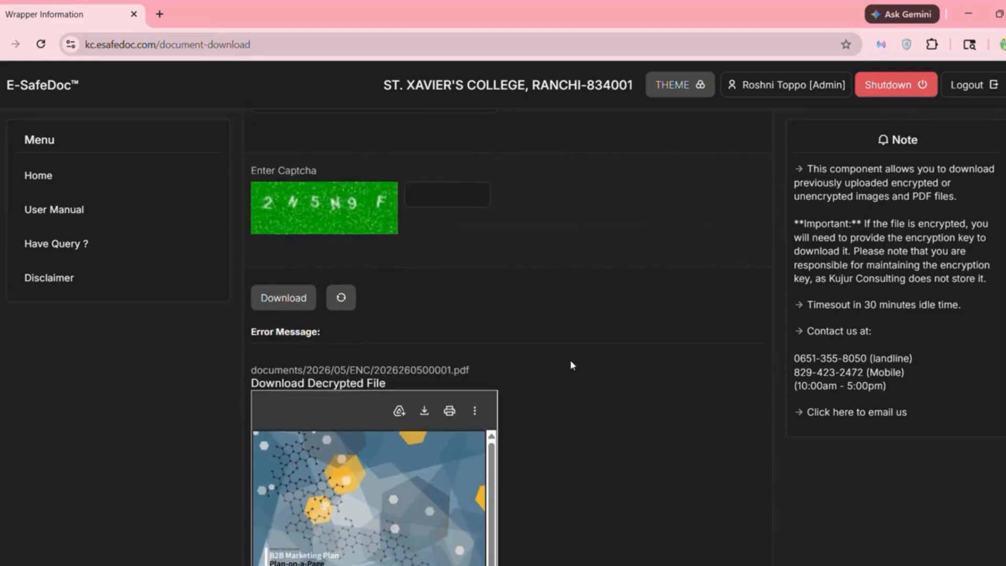
click(307, 385)
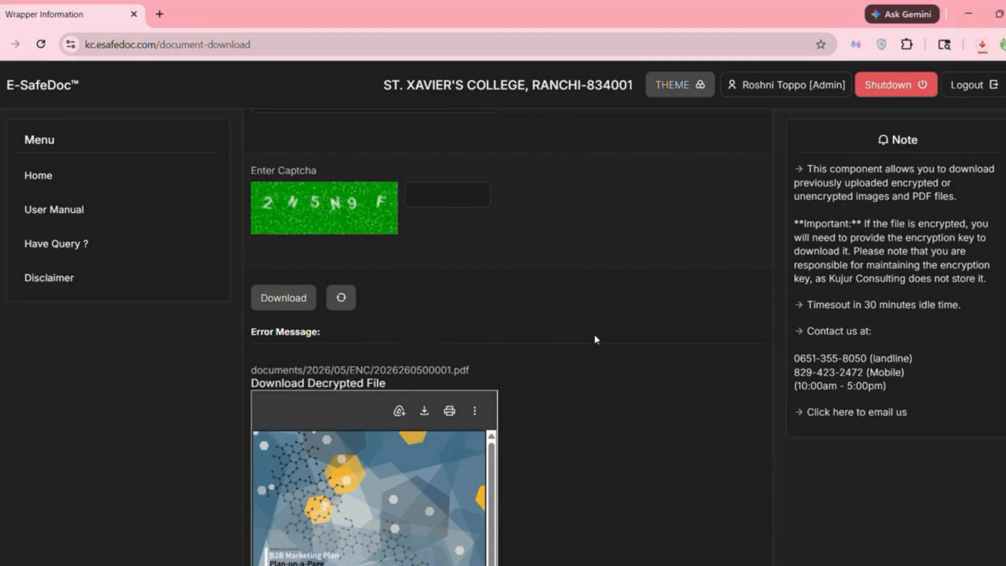
scroll(594, 340, up, 6)
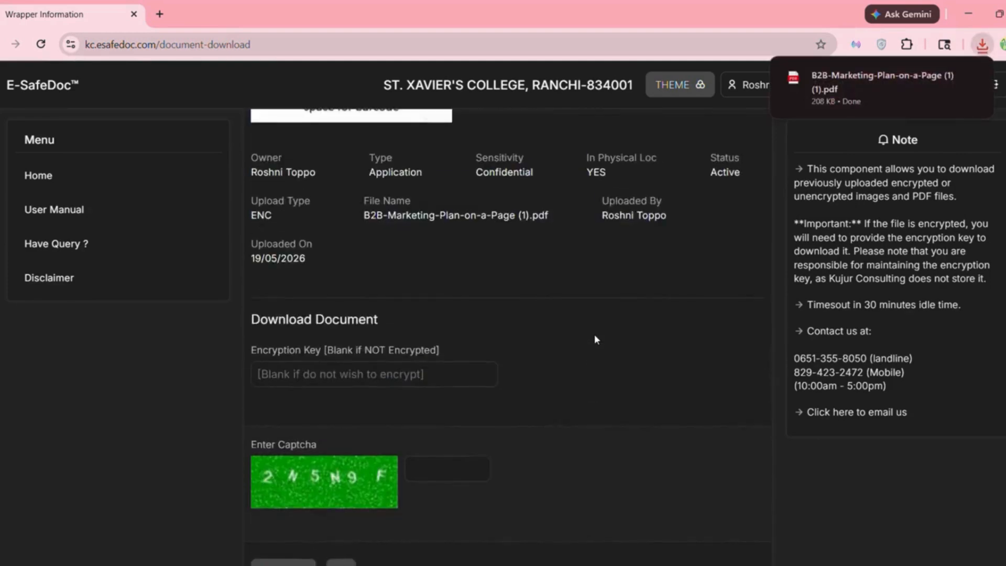
scroll(594, 335, up, 1)
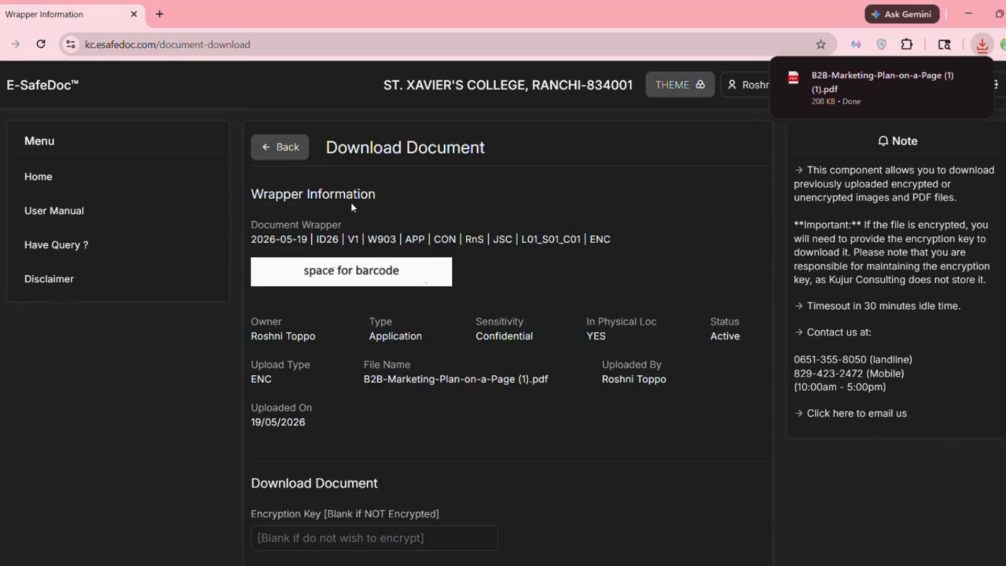
click(285, 151)
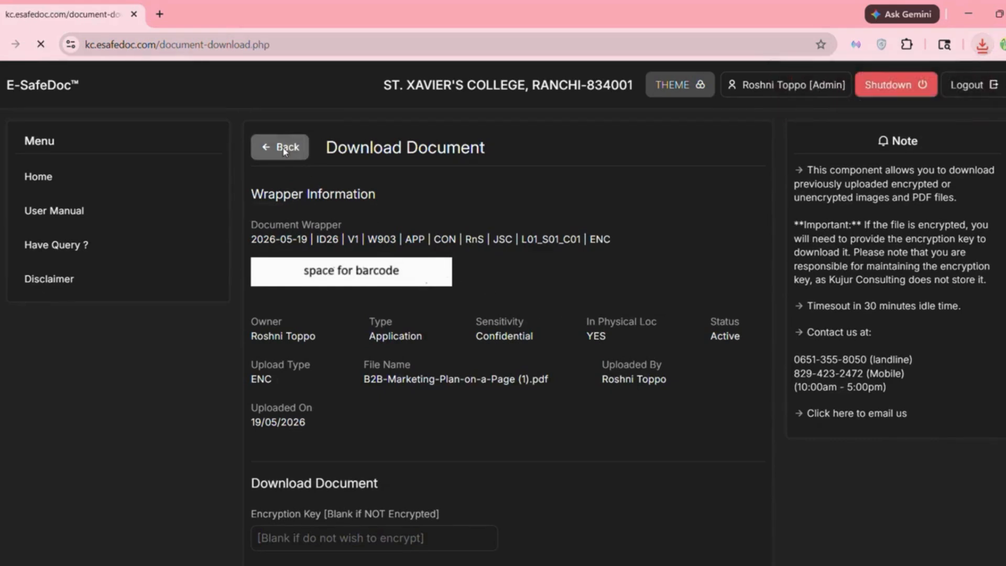
- Open Delete File and unlock the encrypted PDF preview with the file's encryption key
scroll(599, 382, down, 10)
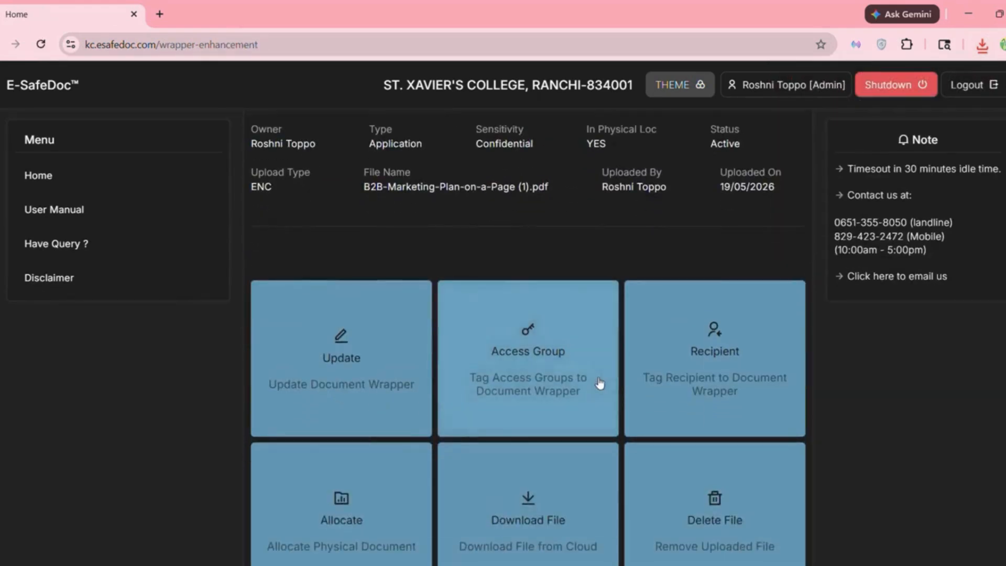
scroll(600, 384, up, 2)
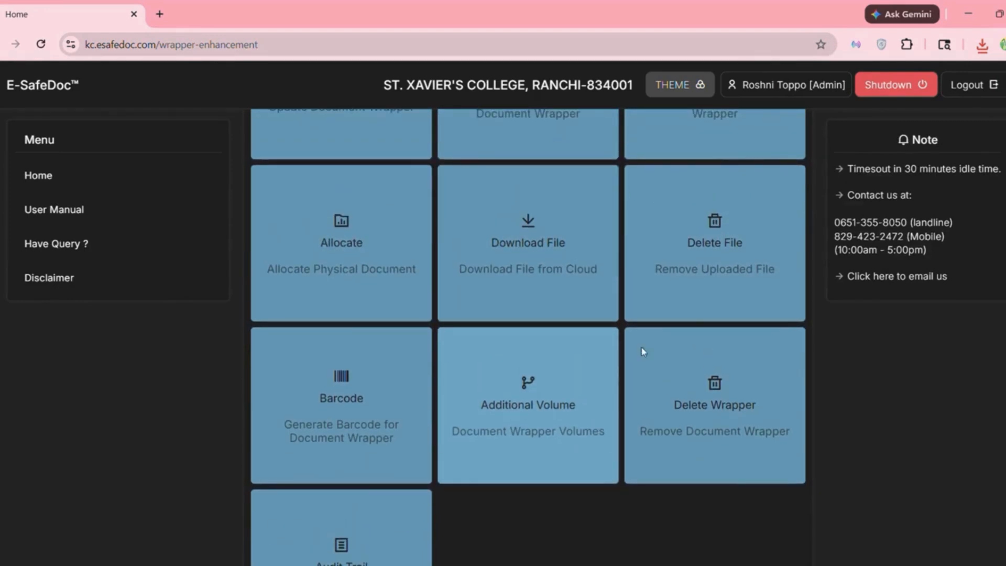
click(710, 311)
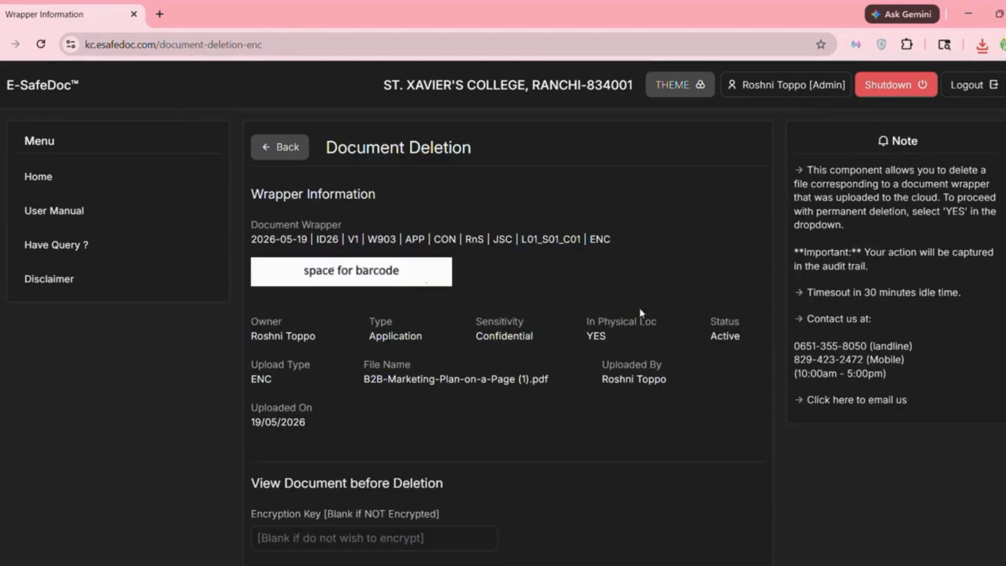
scroll(448, 350, down, 3)
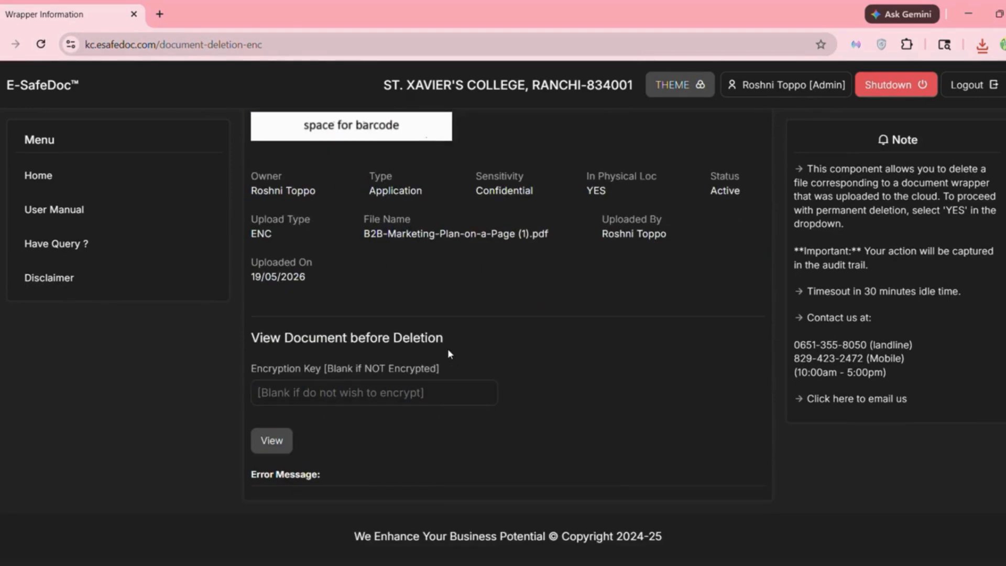
click(331, 397)
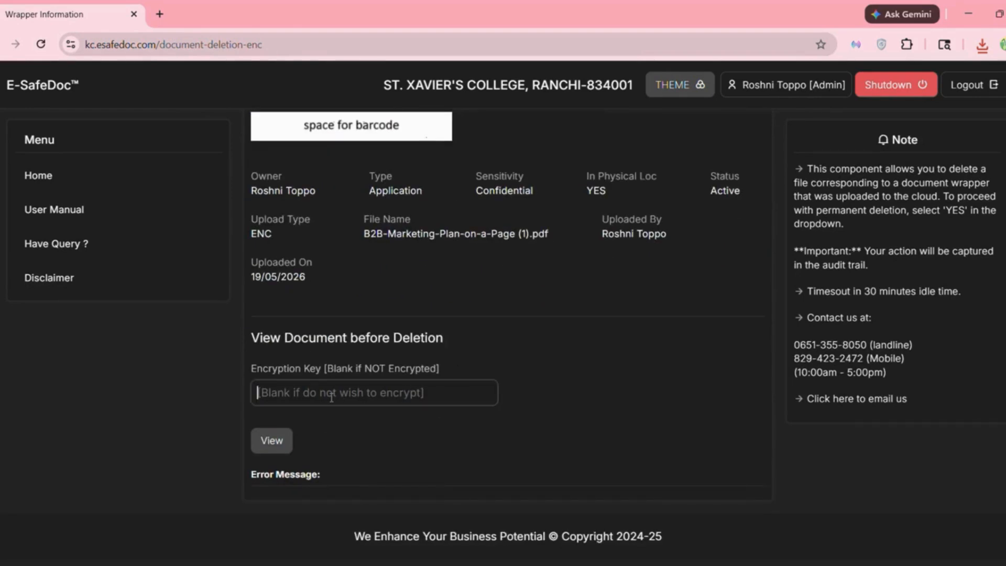
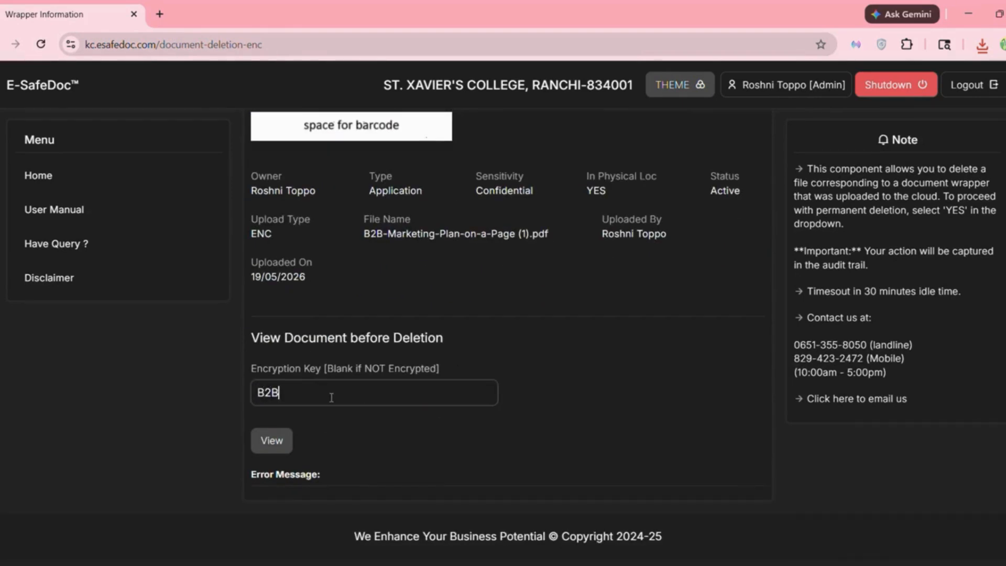
click(276, 437)
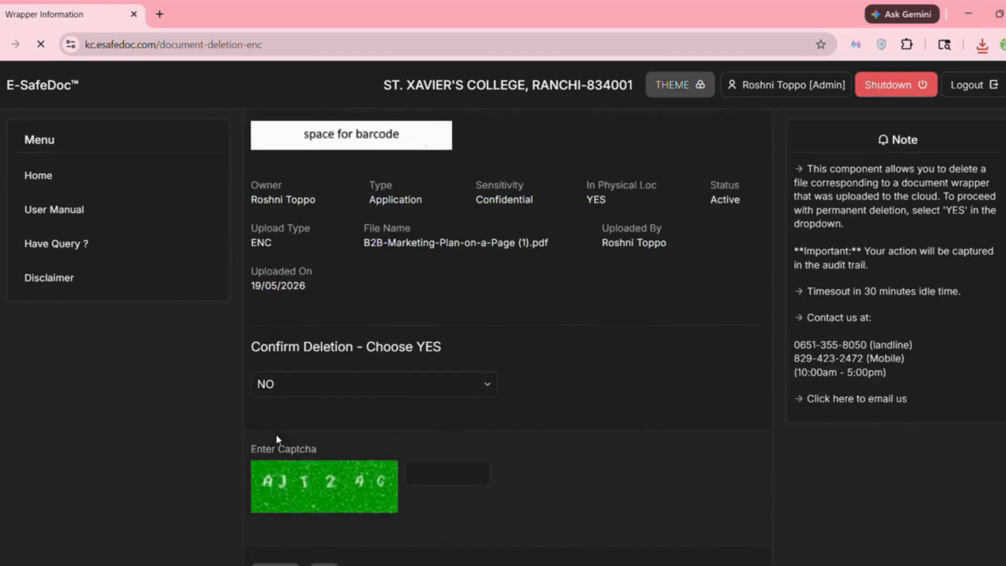
- Set Confirm Deletion to YES, select the captcha field, then go back to the wrapper page
scroll(512, 395, down, 7)
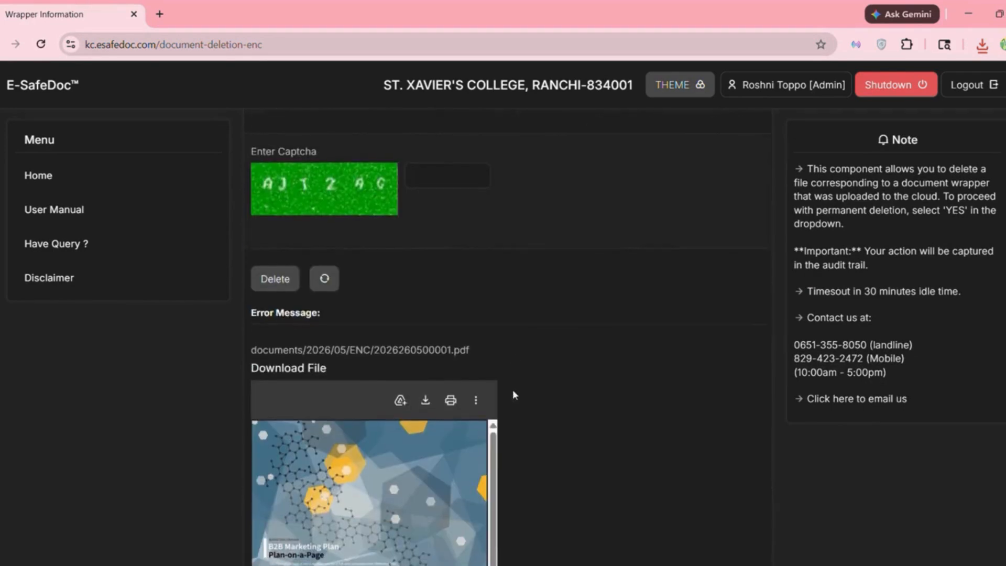
scroll(513, 394, down, 1)
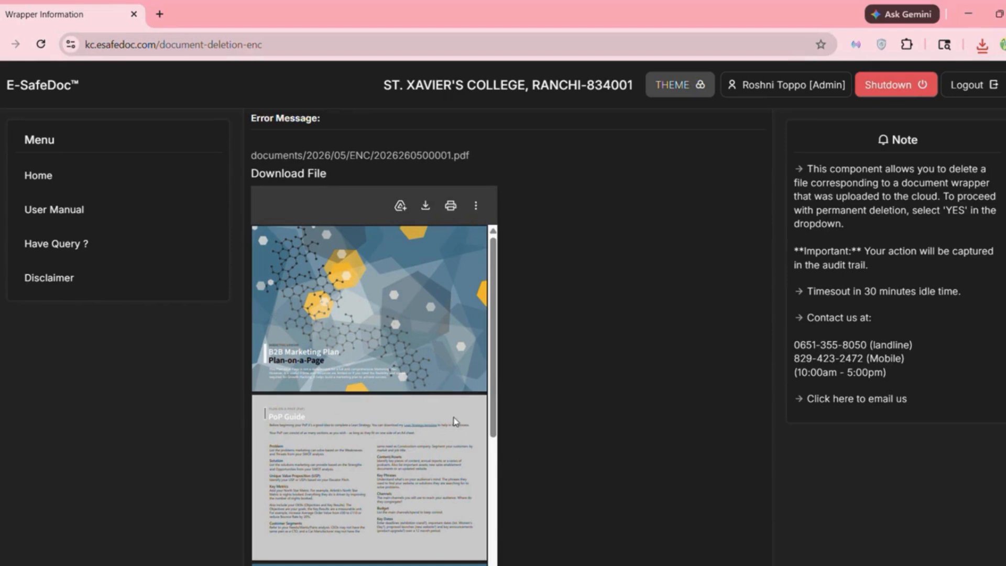
scroll(570, 386, up, 8)
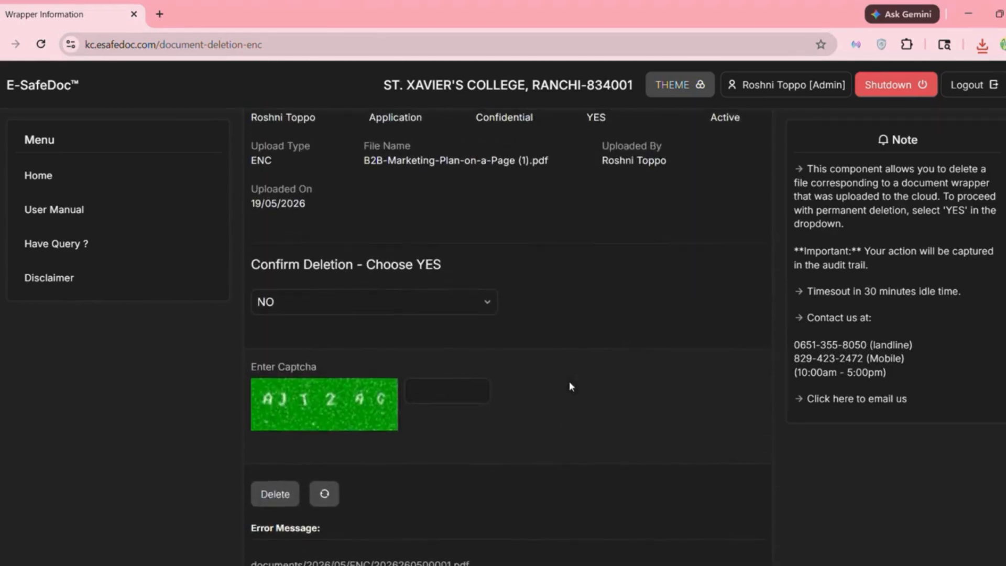
scroll(570, 387, up, 2)
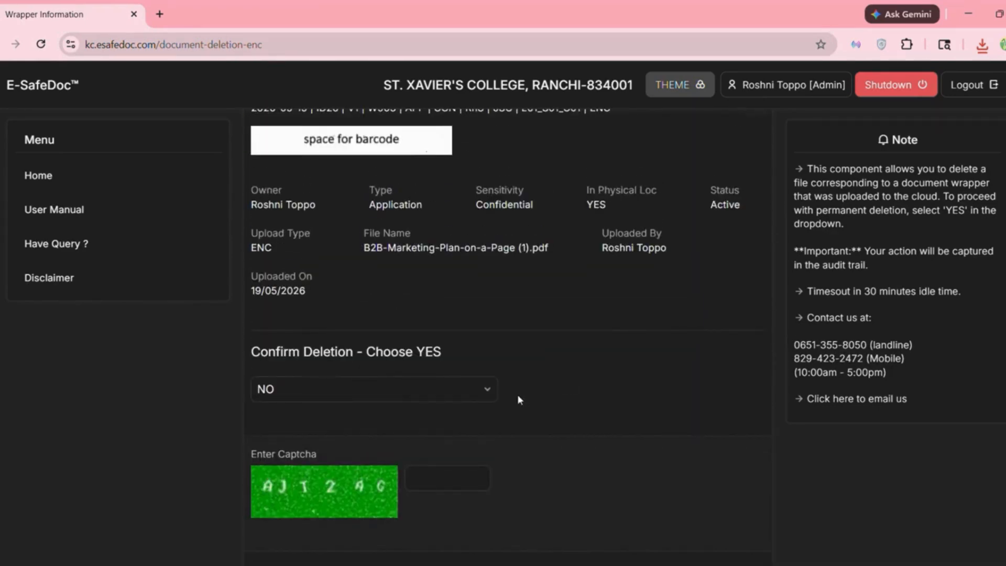
click(461, 390)
click(353, 427)
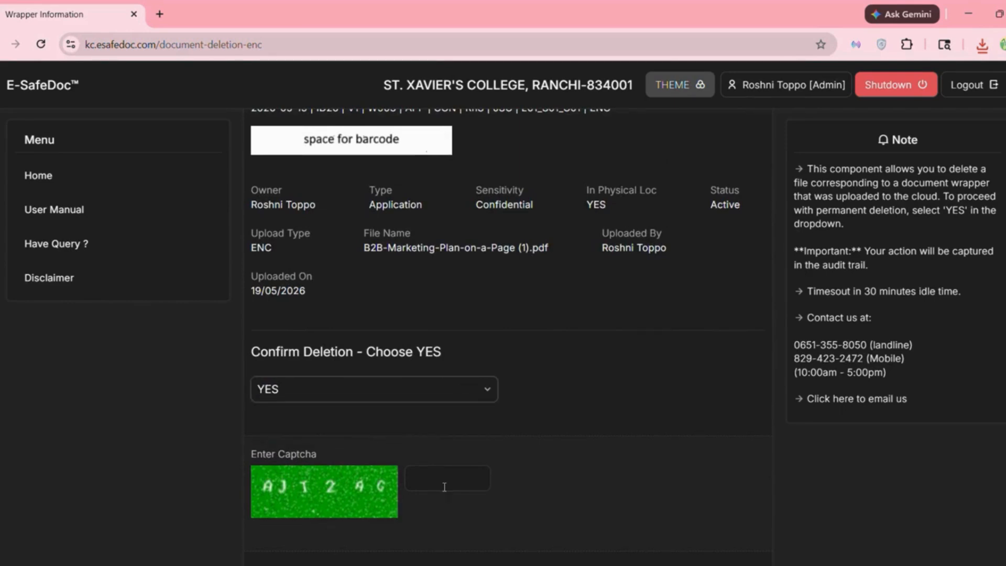
click(444, 487)
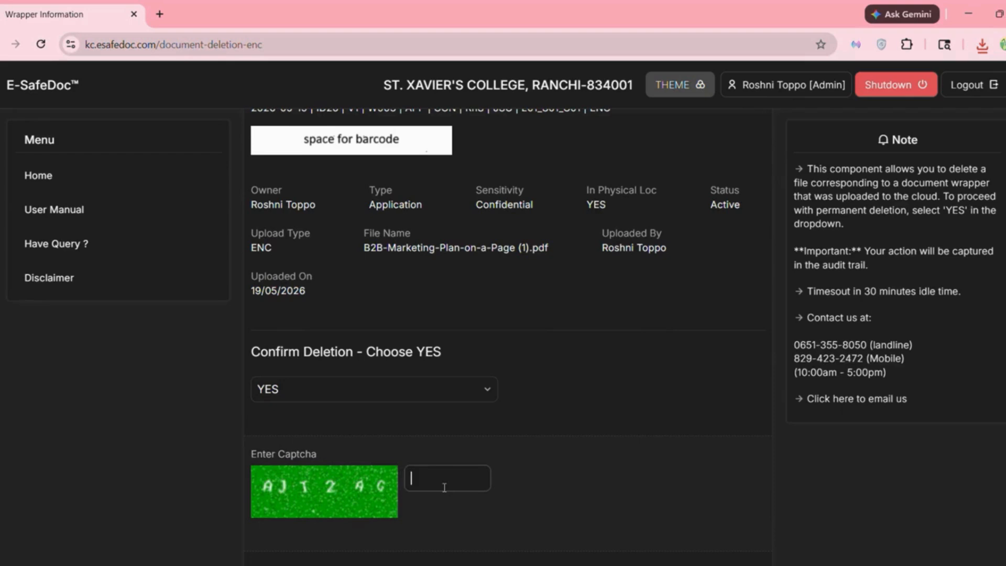
scroll(449, 482, up, 3)
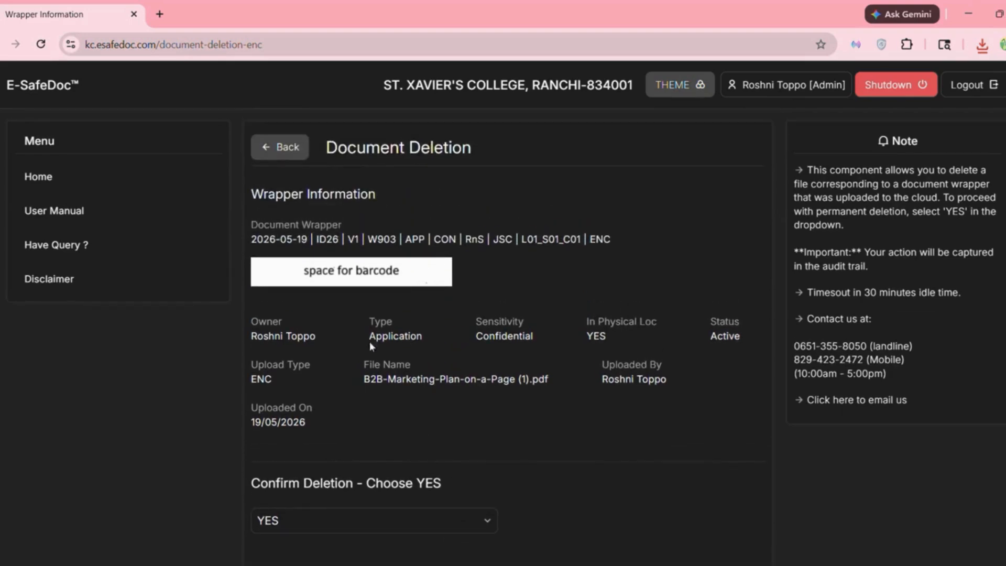
click(290, 143)
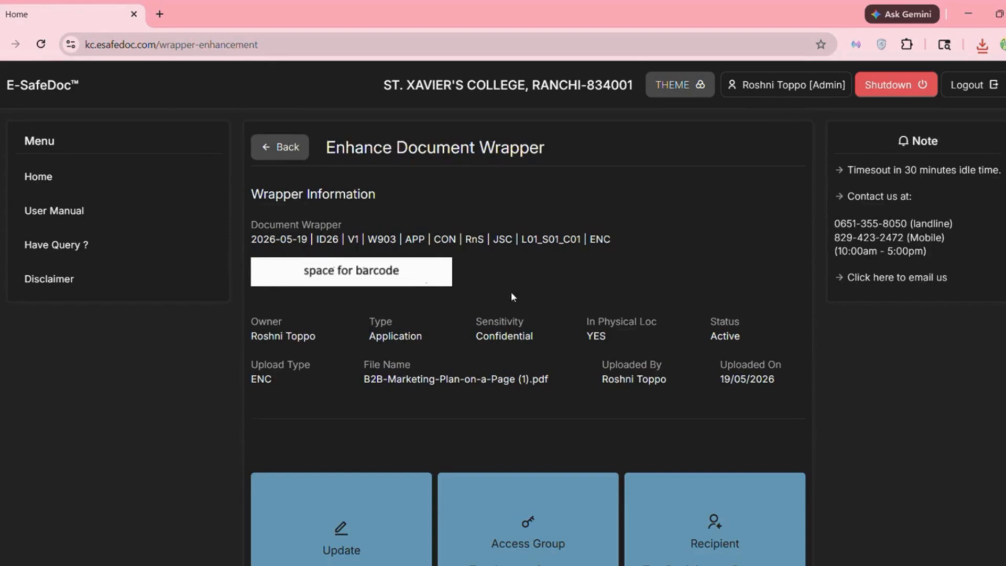
- Generate the wrapper's barcode from the Barcode tile so it appears under Wrapper Information
scroll(556, 397, down, 5)
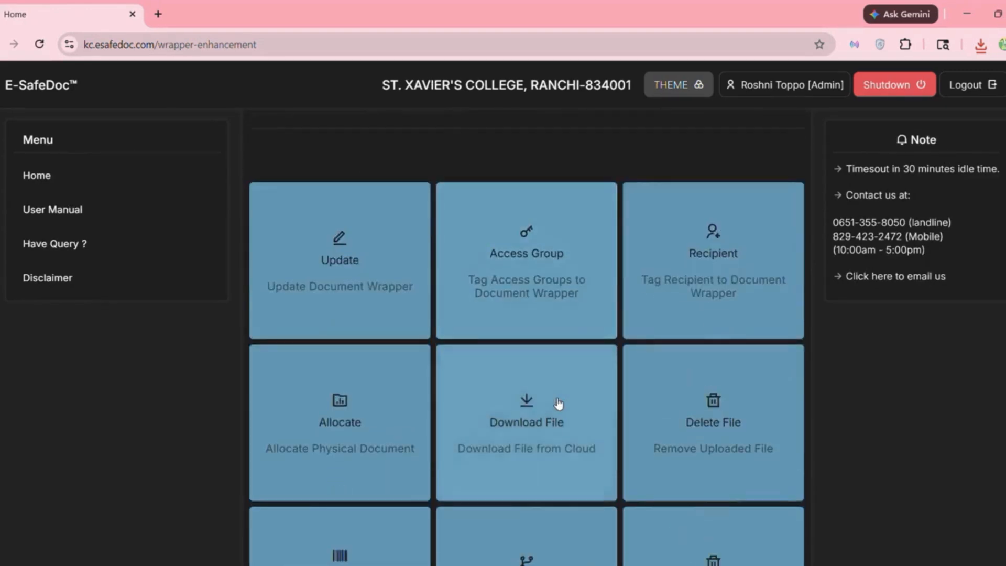
scroll(559, 404, down, 5)
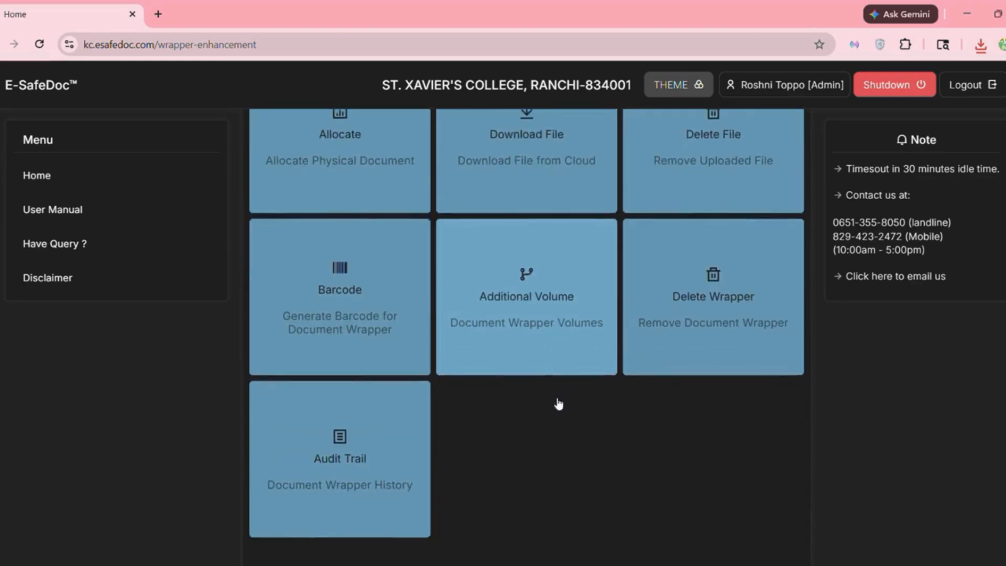
scroll(559, 404, down, 1)
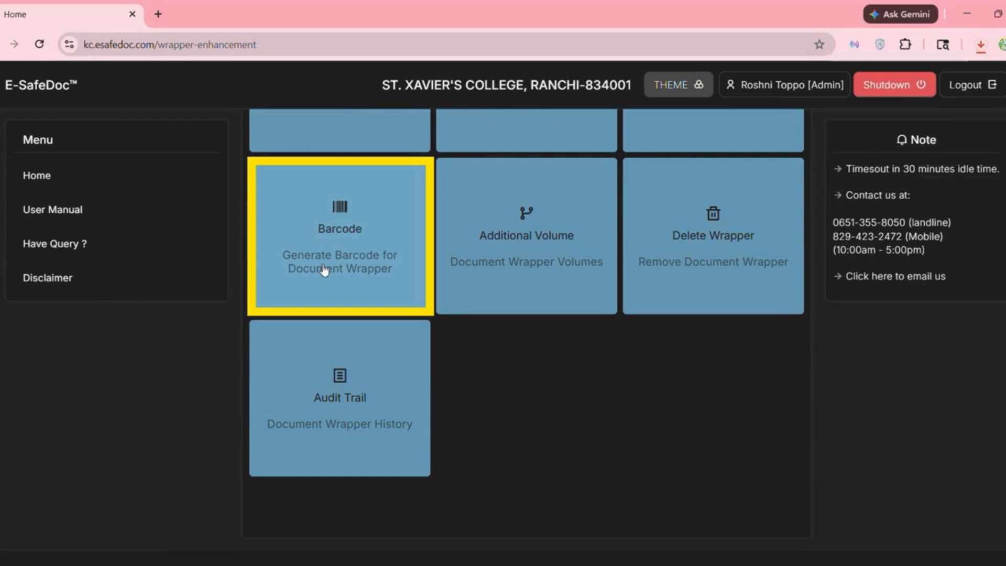
click(324, 269)
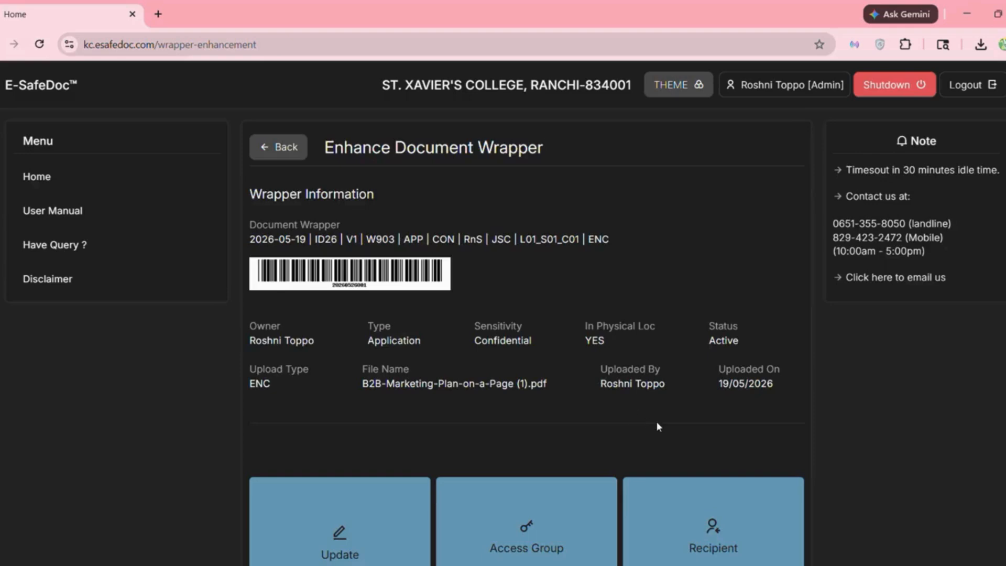
scroll(657, 425, down, 7)
scroll(658, 428, down, 4)
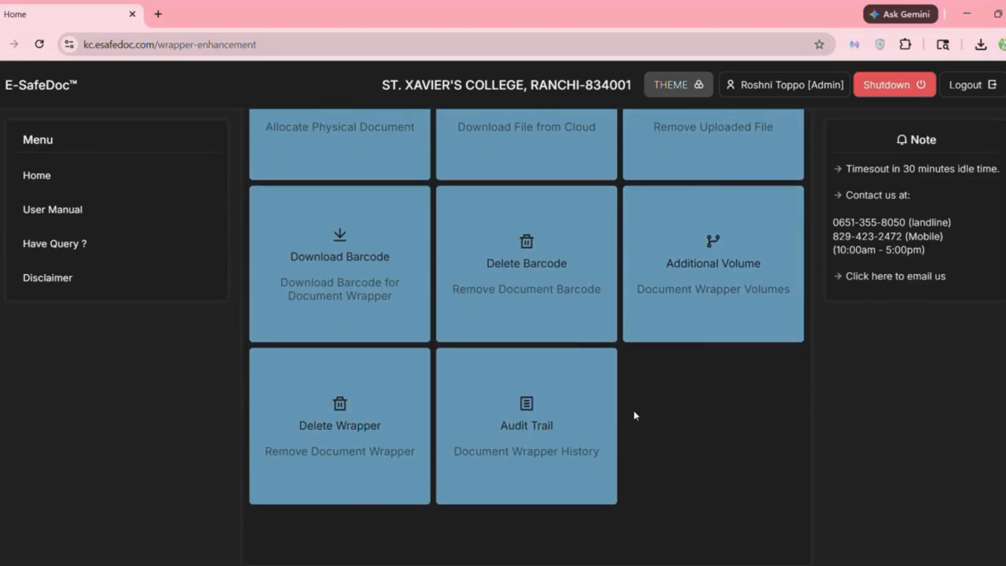
- Visit the barcode deletion screen, set confirmation to YES, then return without deleting the barcode
click(540, 288)
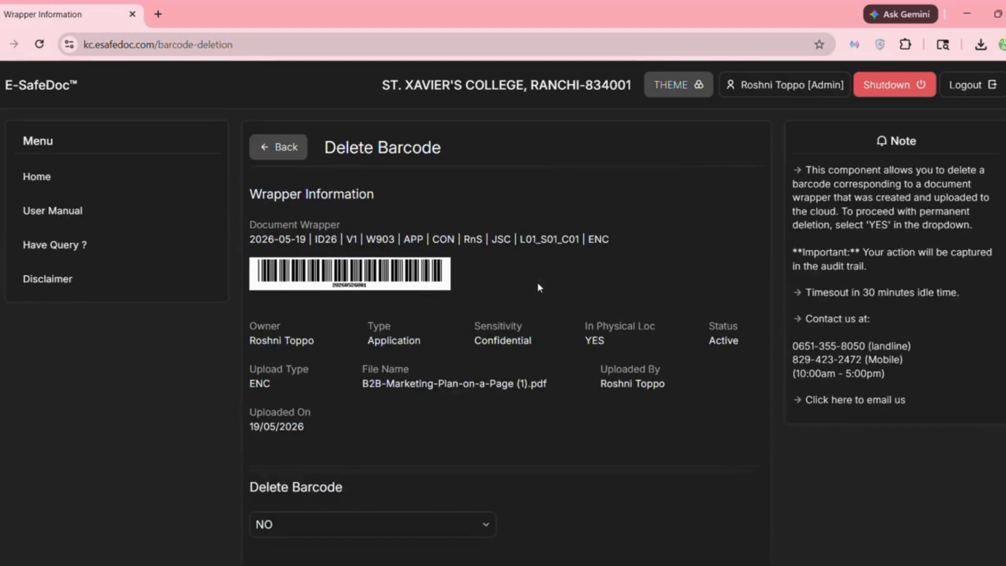
scroll(450, 311, down, 3)
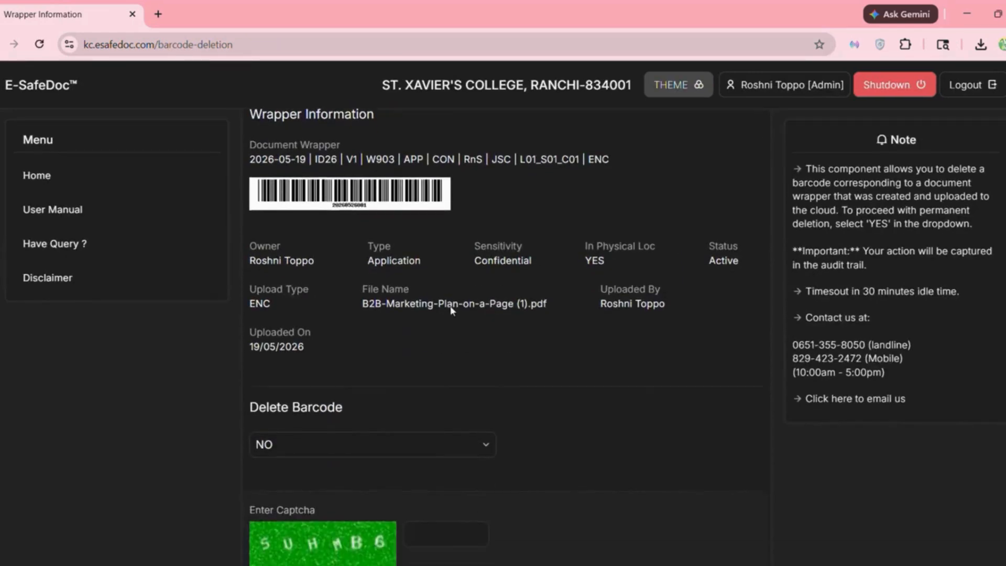
click(409, 372)
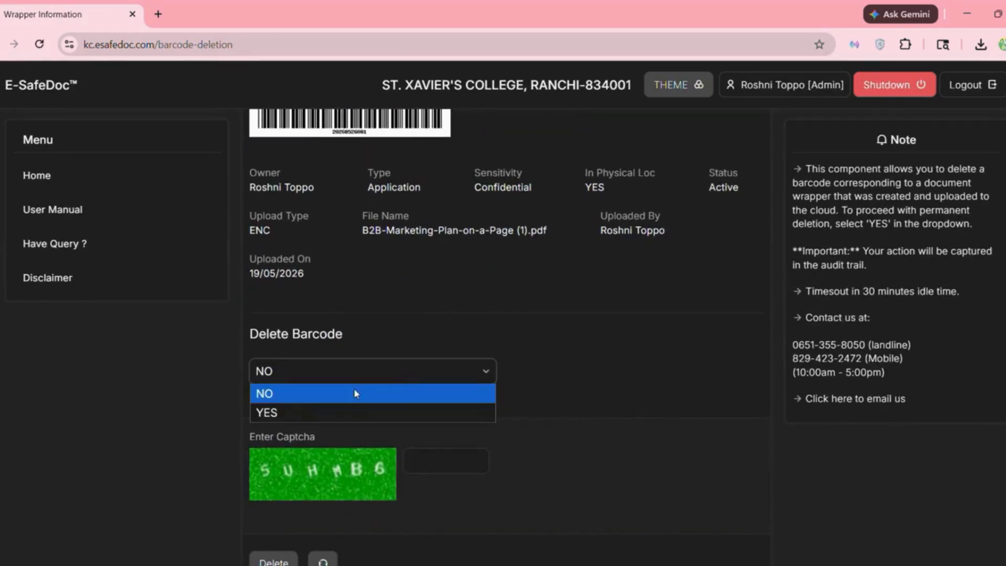
click(321, 408)
scroll(330, 407, down, 1)
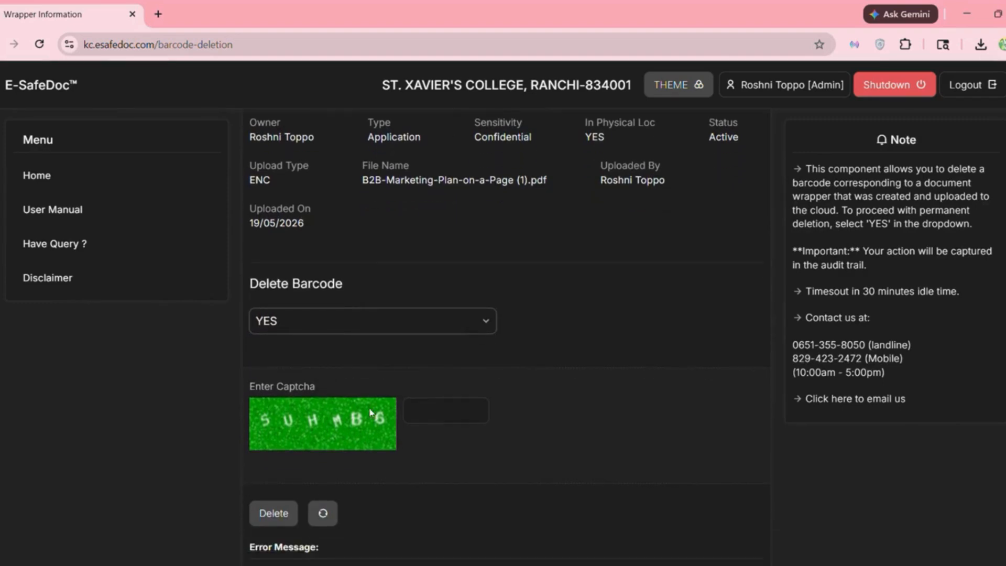
click(435, 413)
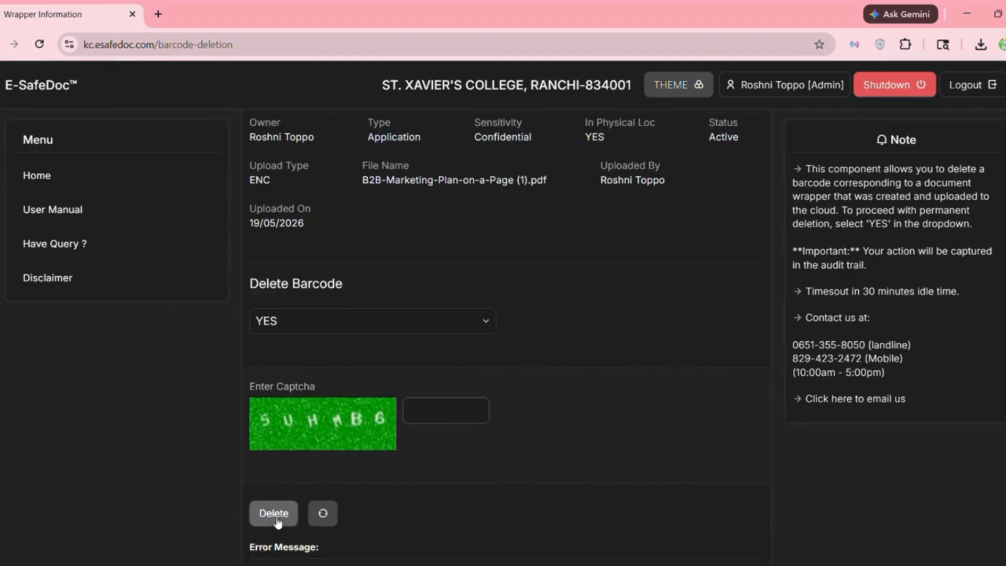
scroll(369, 446, up, 4)
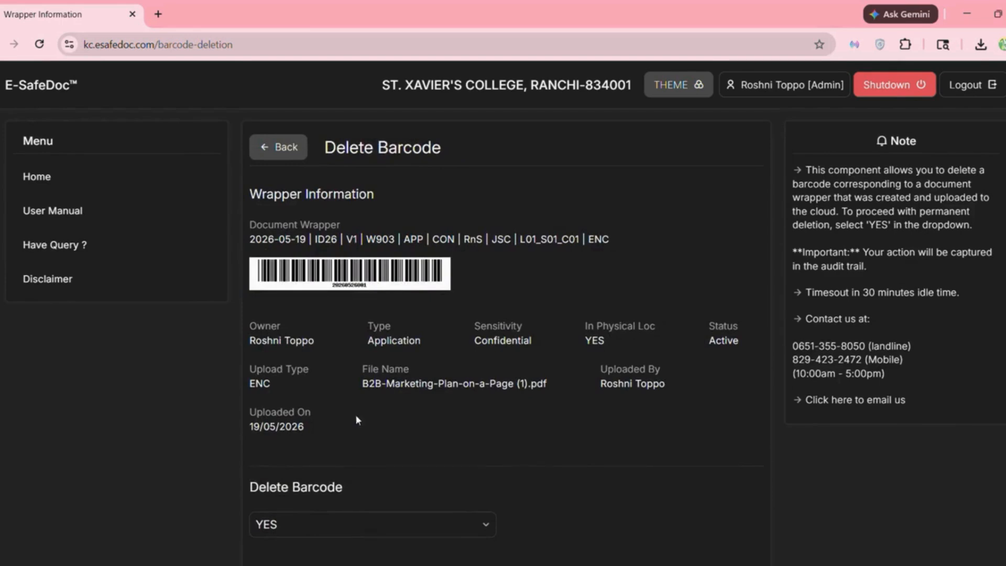
click(286, 147)
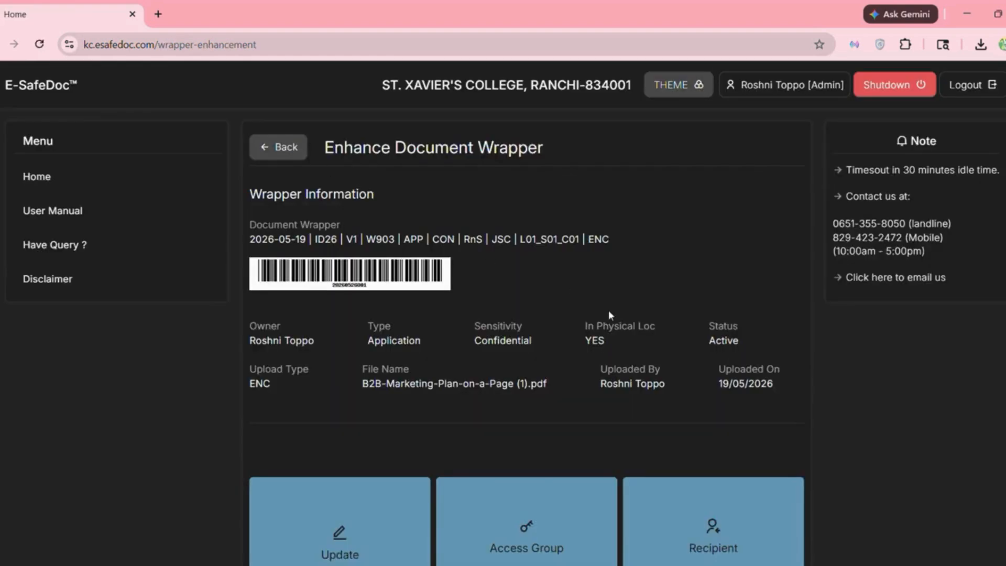
- Open the Additional Volume page from the wrapper's action tiles
scroll(609, 310, down, 2)
scroll(610, 315, down, 6)
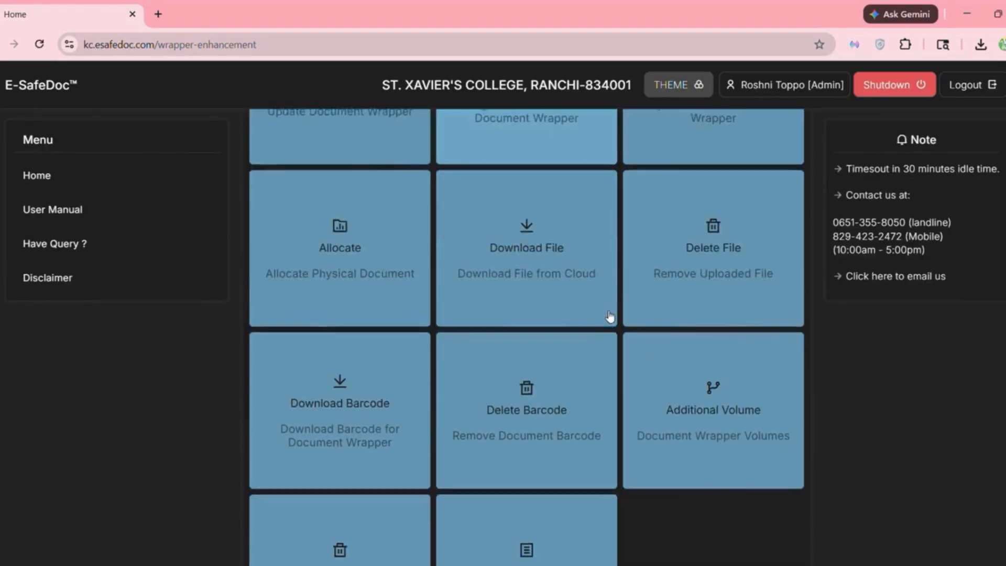
scroll(609, 314, down, 2)
scroll(609, 317, down, 1)
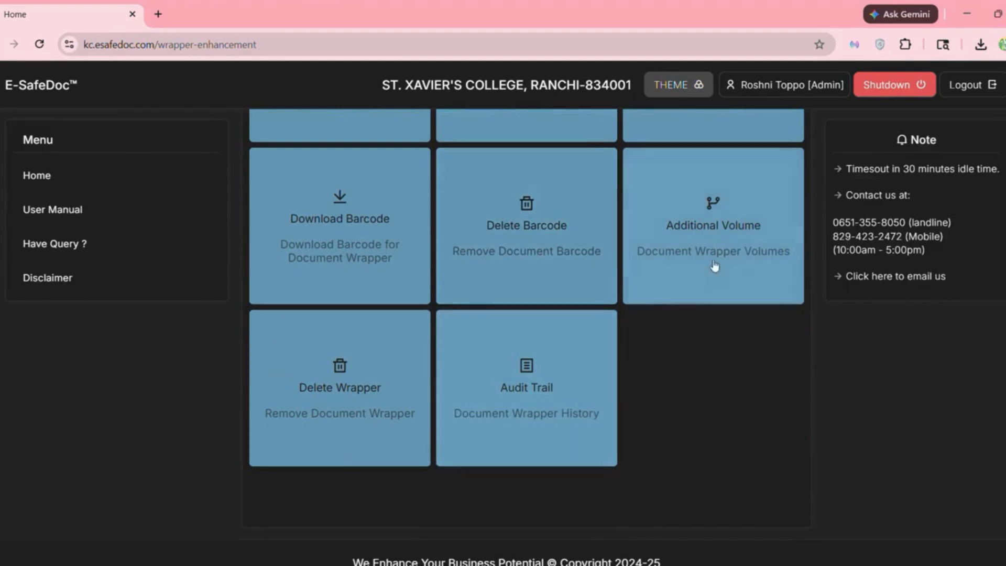
click(745, 245)
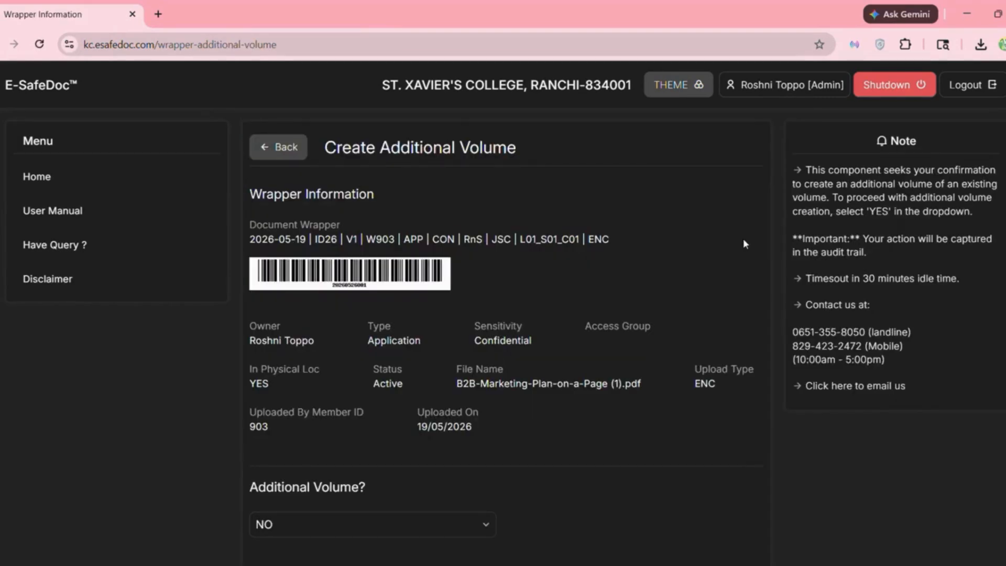
- Set Additional Volume? to YES, enter the captcha and submit to create volume V2
scroll(743, 242, down, 4)
scroll(743, 244, down, 1)
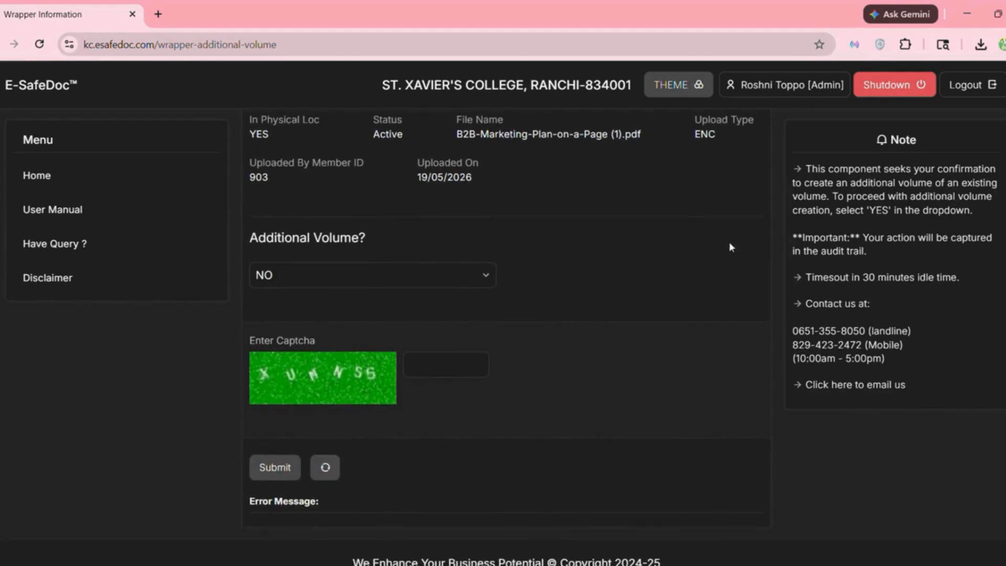
click(481, 247)
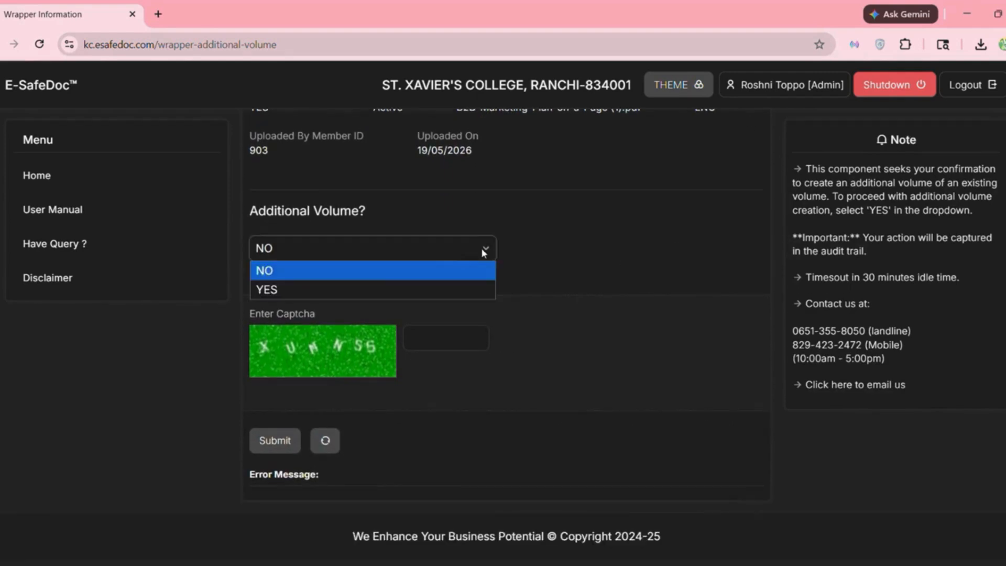
click(370, 284)
key(space)
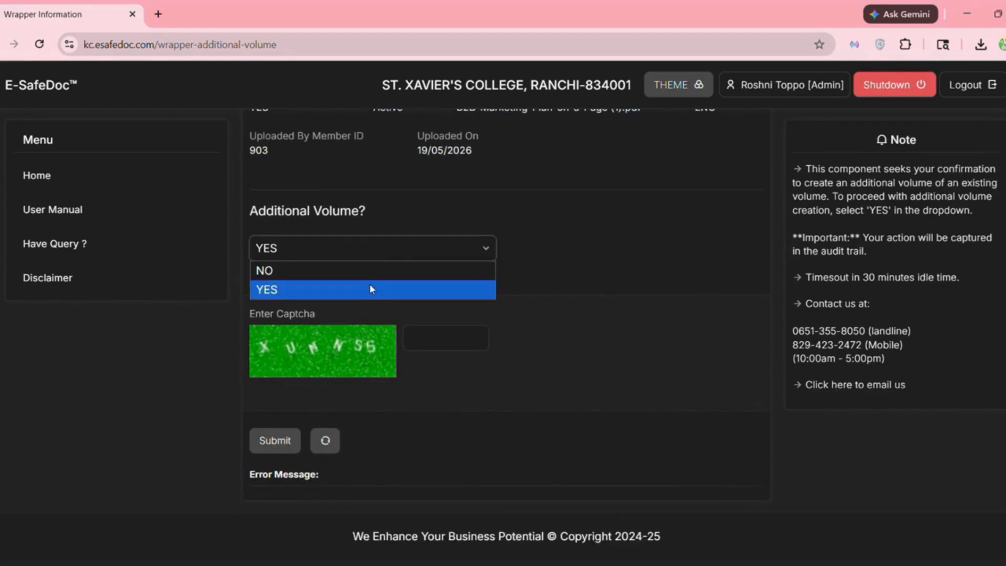
click(369, 284)
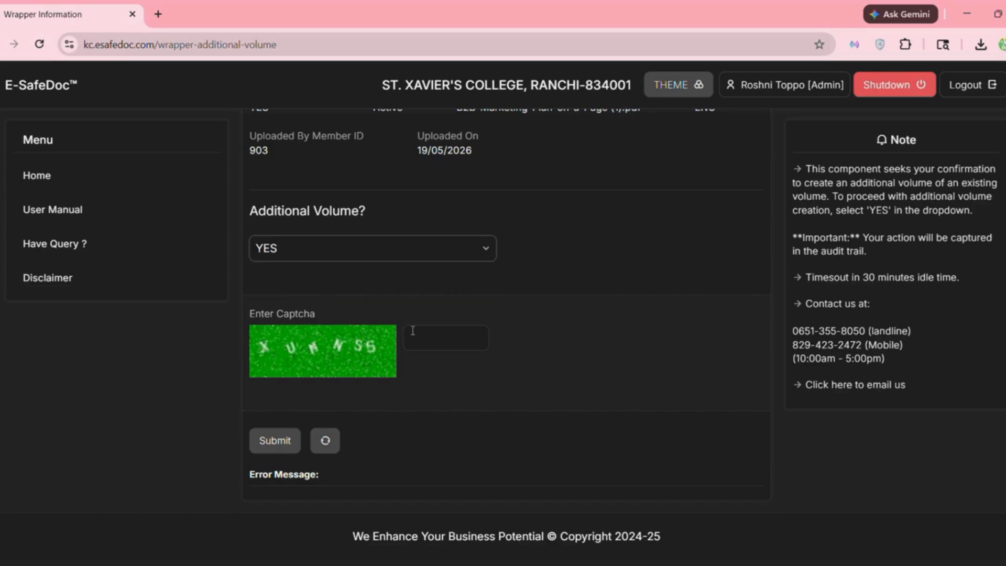
click(413, 330)
text(XU)
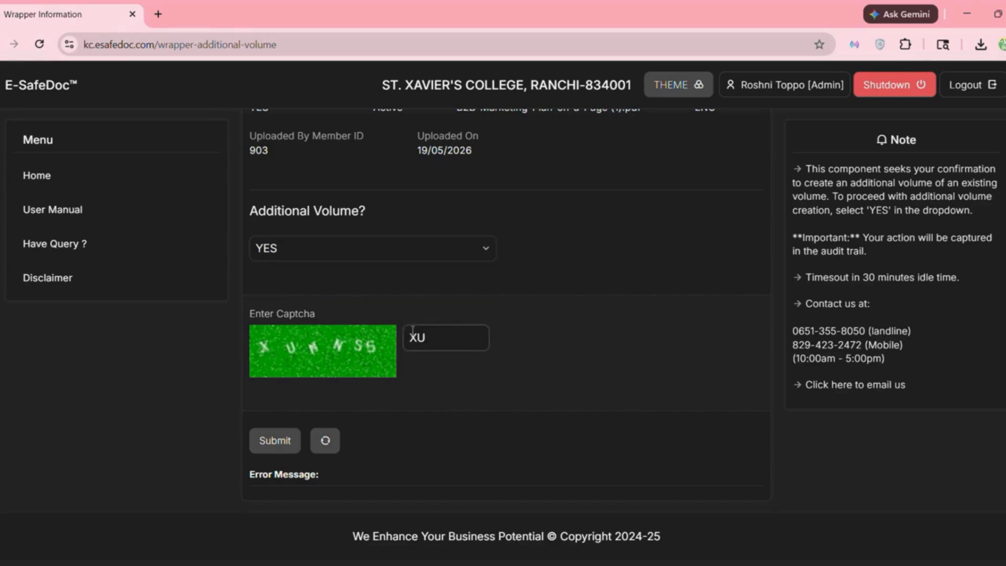
text(MNSS)
click(264, 443)
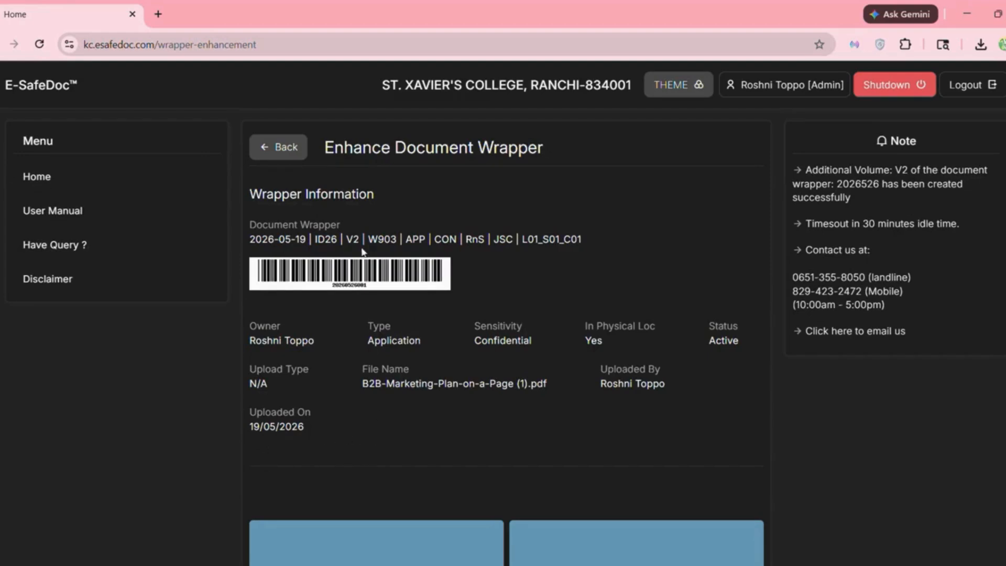
- Go to the Delete Wrapper page for the document wrapper
scroll(589, 403, down, 1)
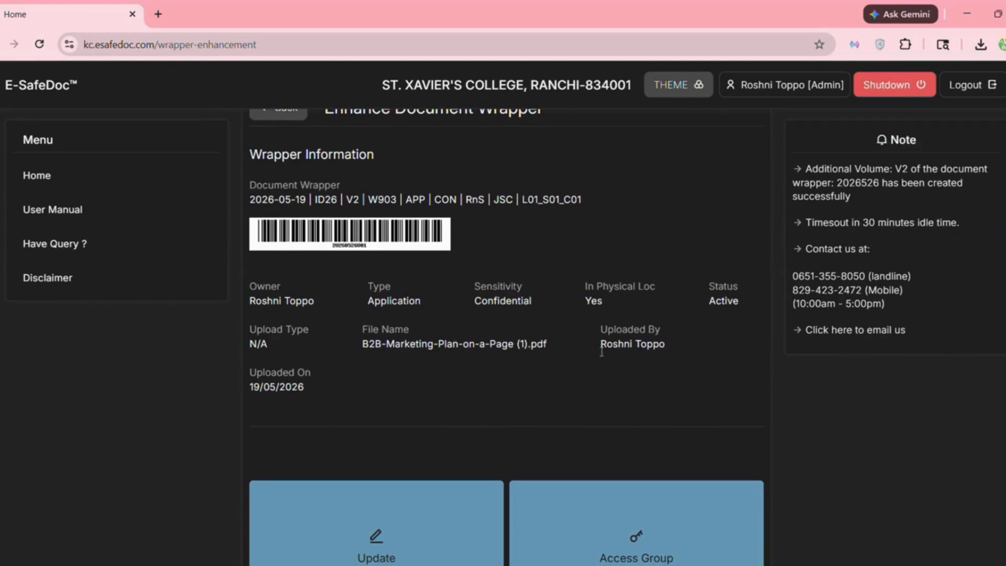
scroll(565, 372, down, 1)
scroll(566, 372, down, 10)
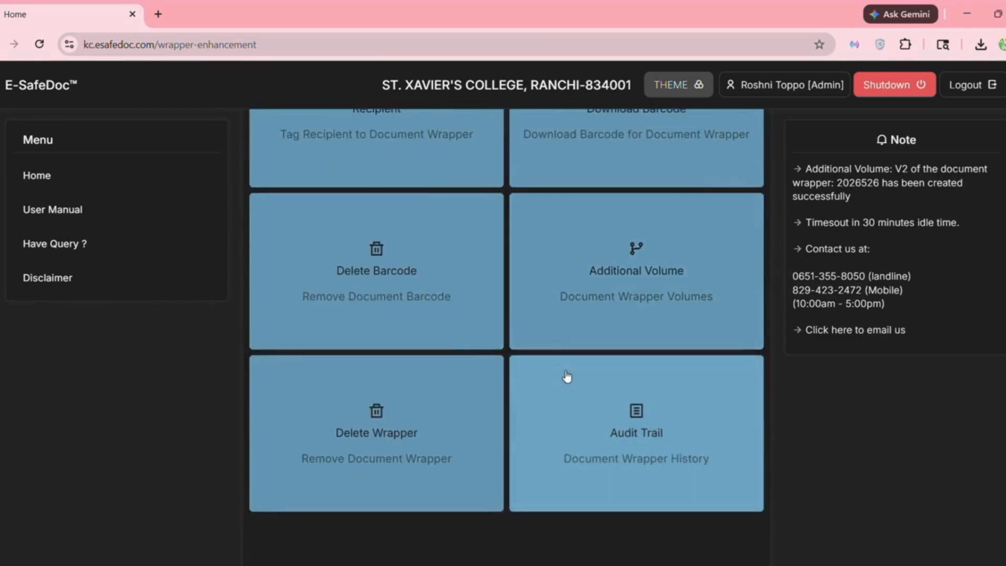
scroll(566, 376, down, 2)
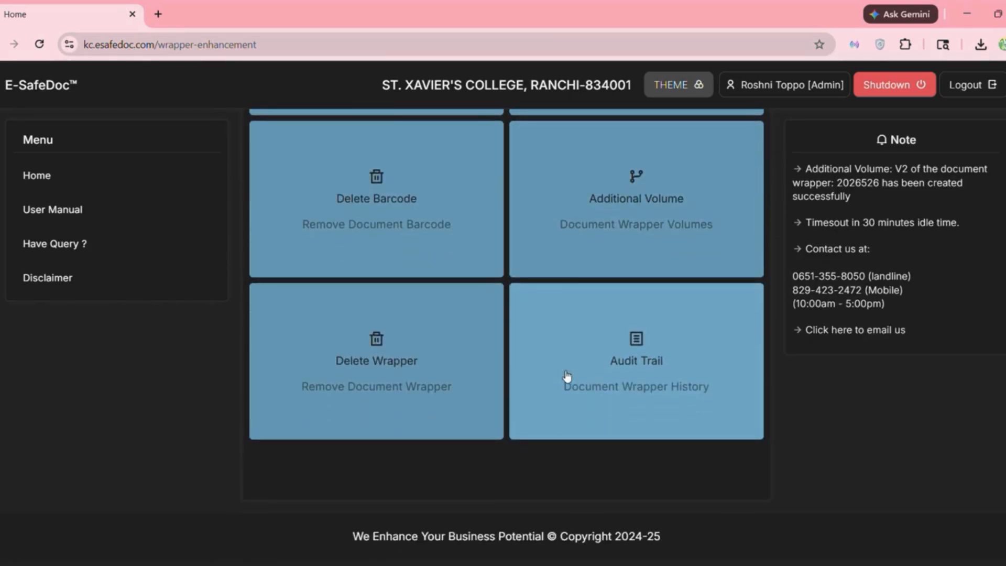
click(409, 382)
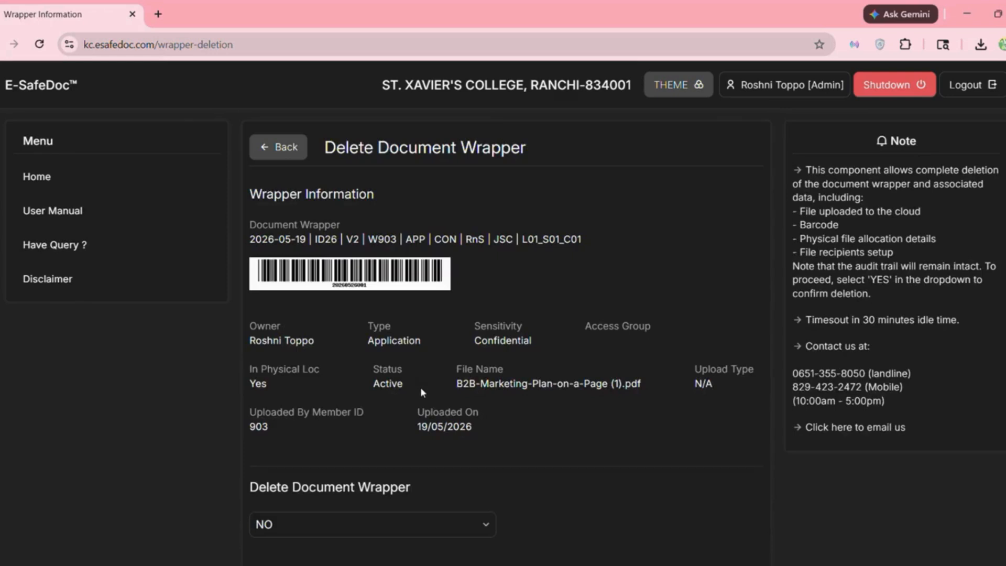
scroll(319, 301, down, 4)
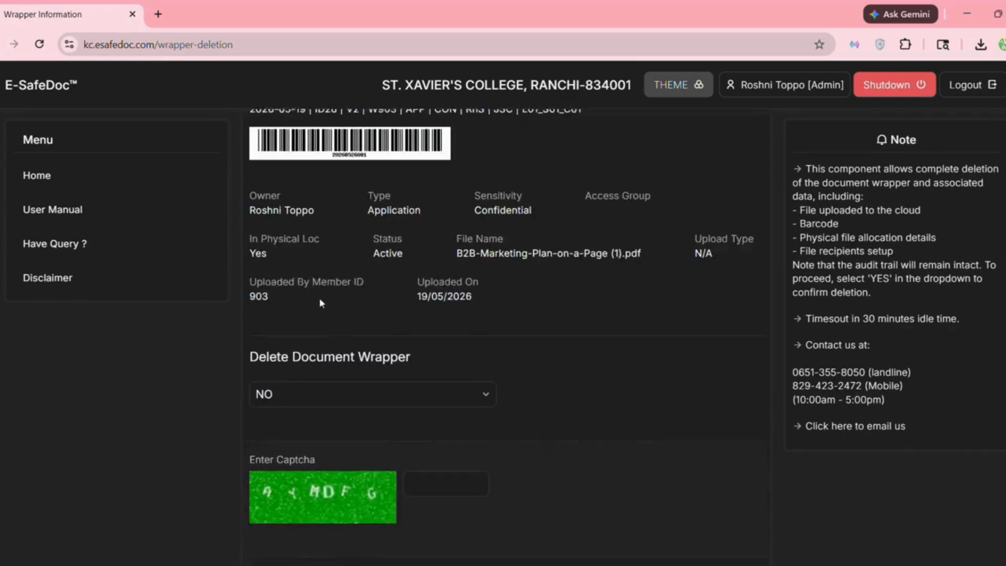
scroll(423, 301, down, 2)
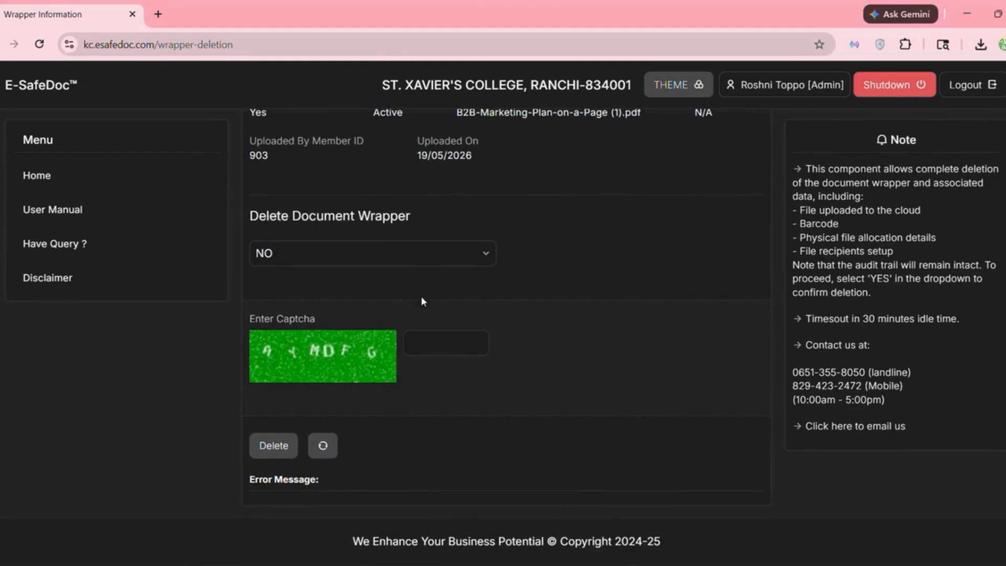
click(401, 250)
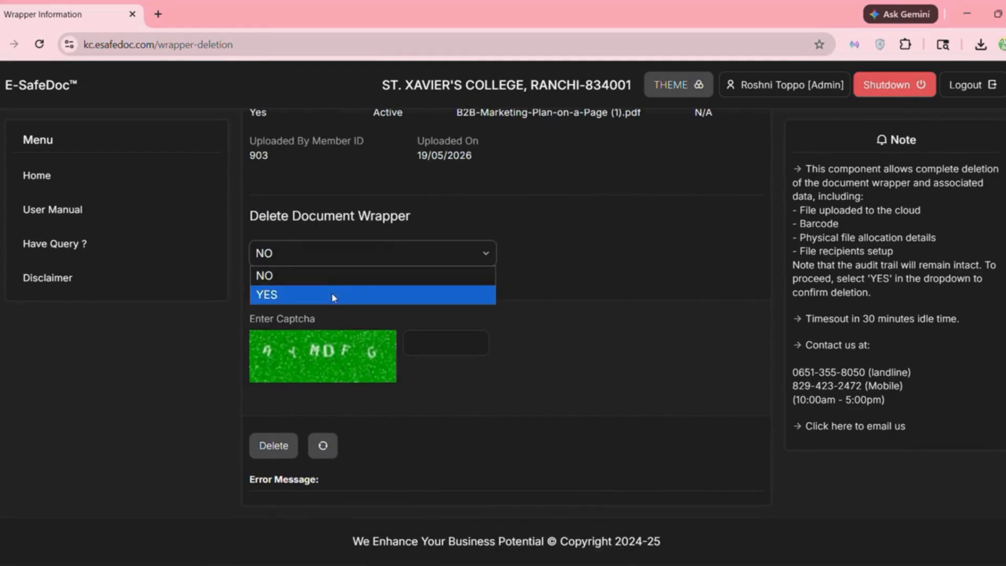
click(332, 292)
click(432, 350)
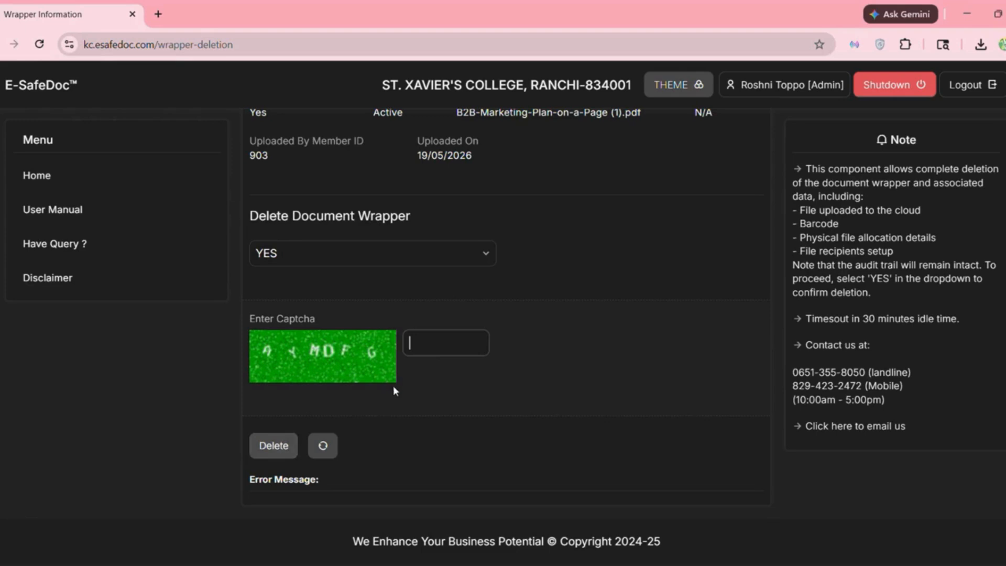
scroll(397, 386, up, 5)
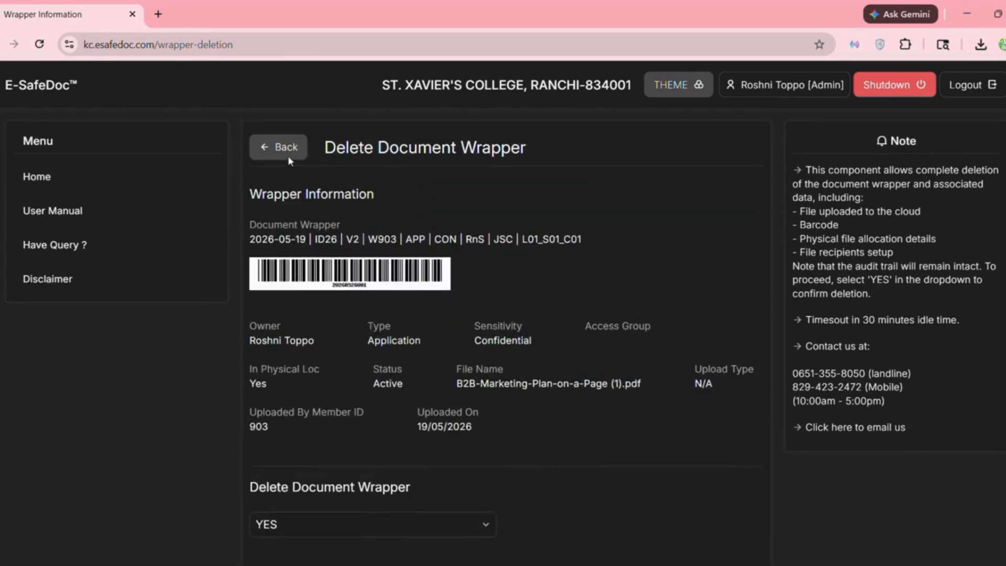
click(287, 153)
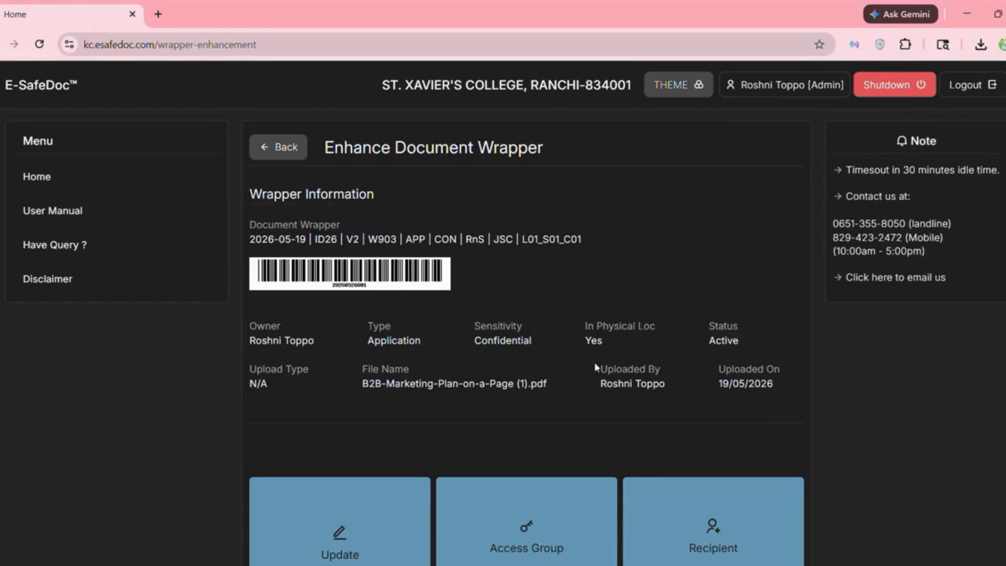
scroll(594, 363, down, 6)
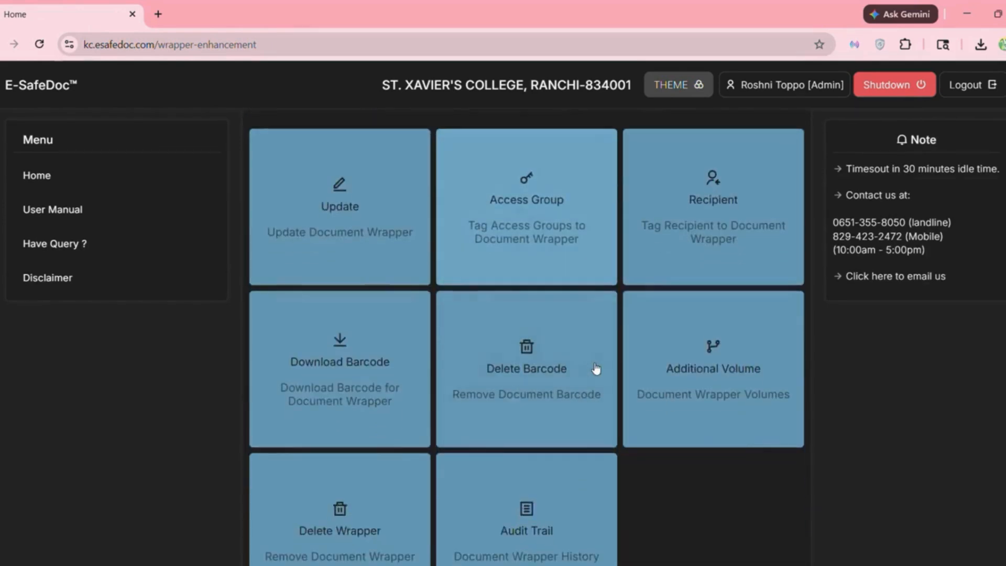
scroll(595, 369, down, 3)
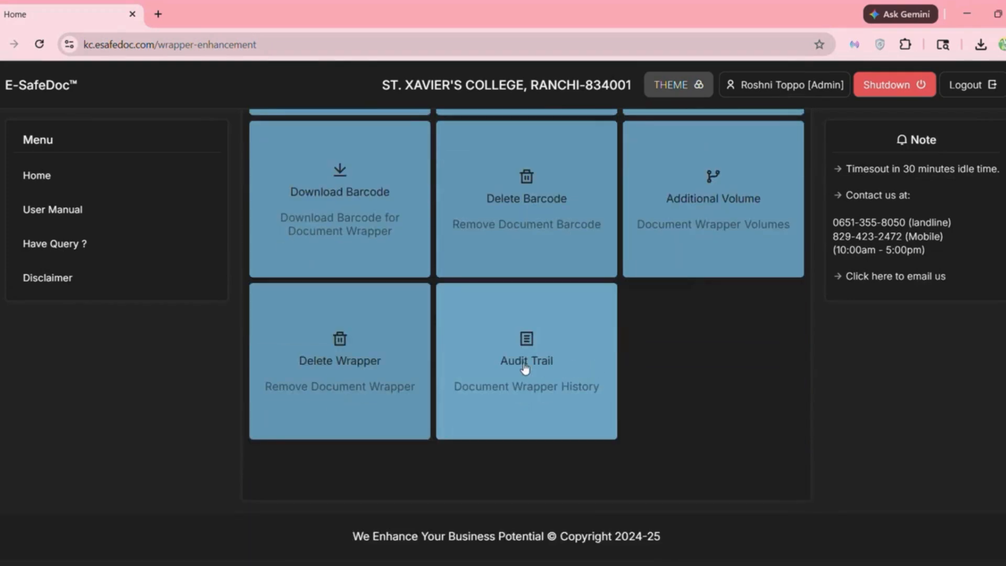
- Open the Audit Trail and view its entries on pages 2, 3, then back to 1
click(525, 368)
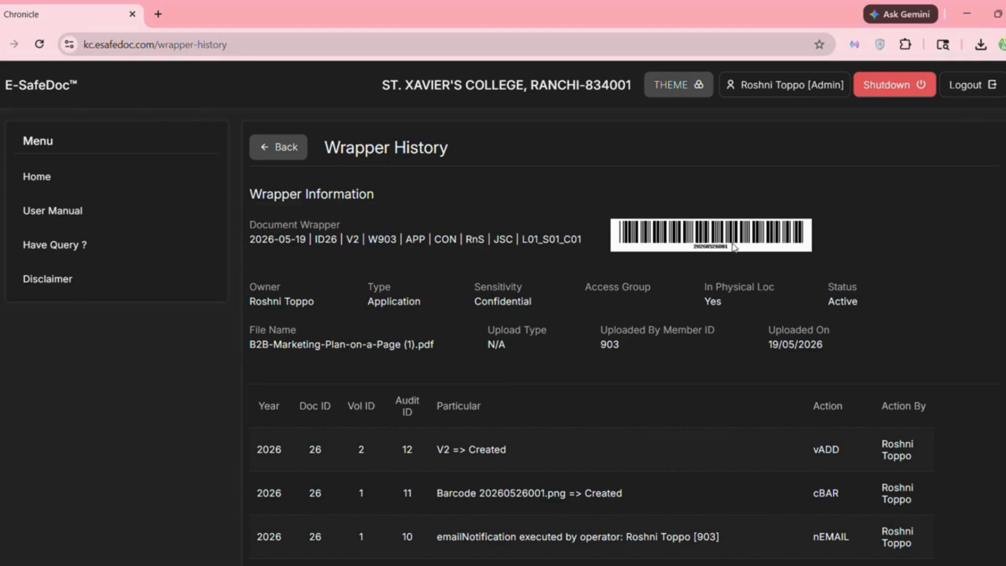
scroll(548, 313, down, 4)
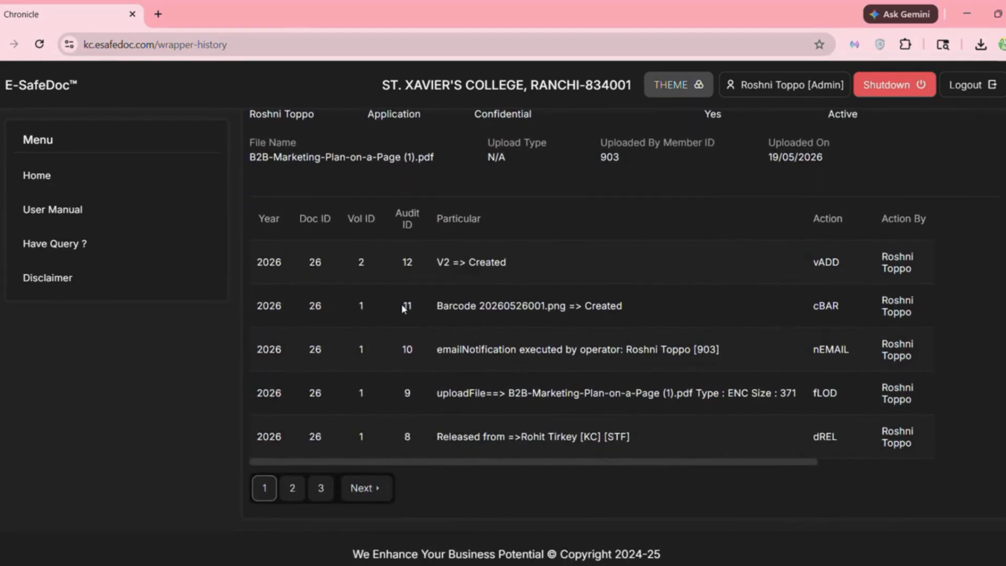
scroll(385, 417, down, 1)
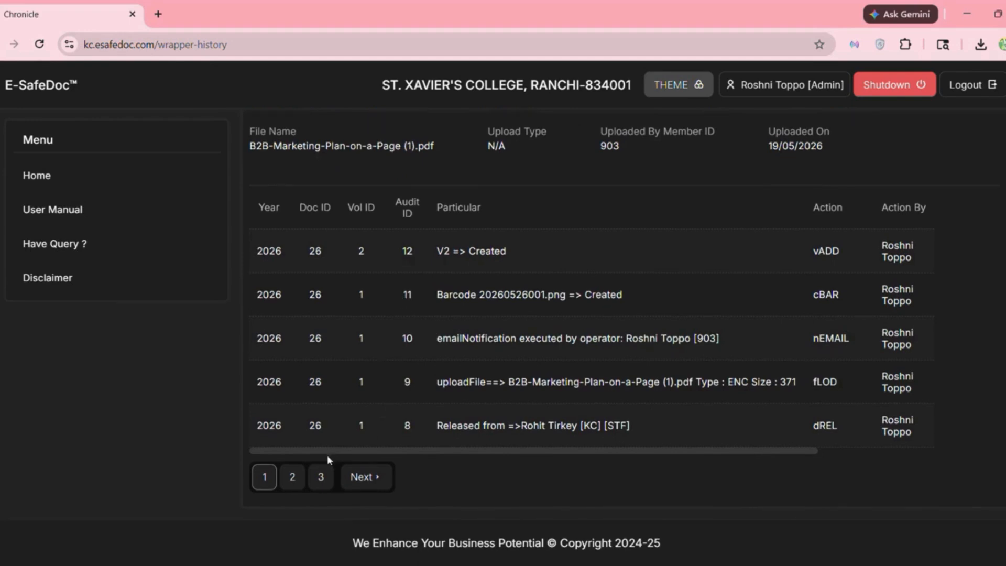
click(292, 477)
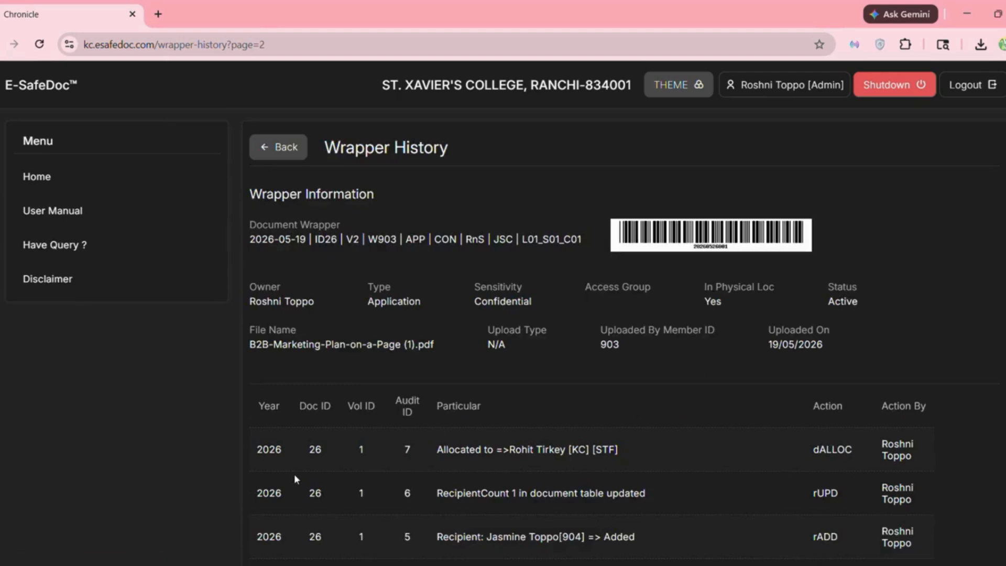
scroll(294, 474, down, 3)
click(378, 473)
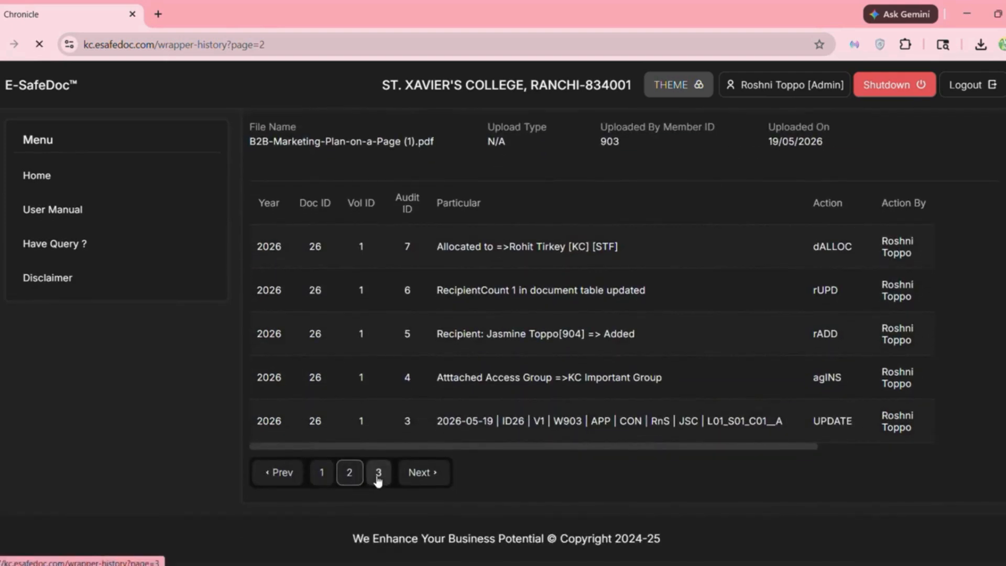
scroll(376, 478, down, 2)
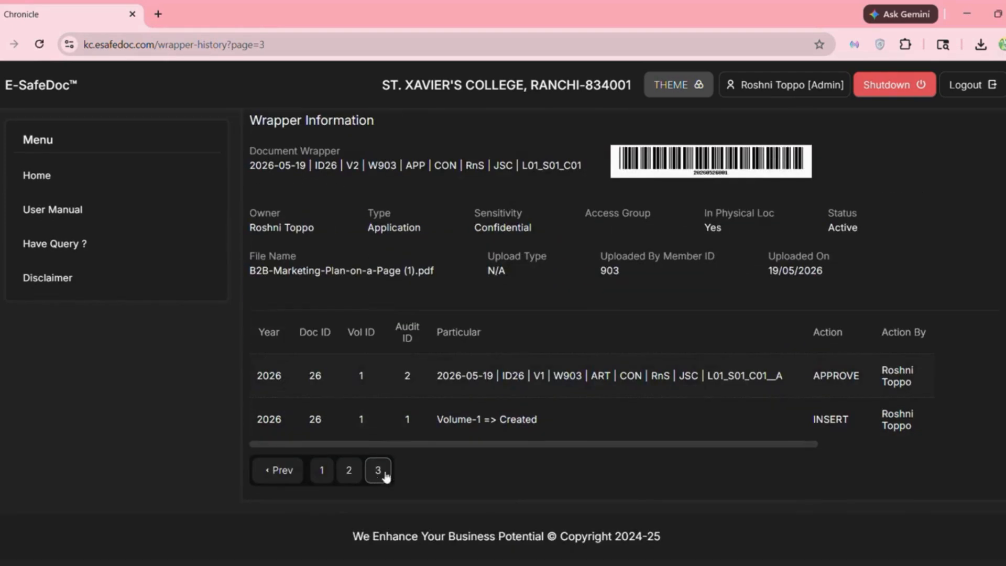
click(326, 475)
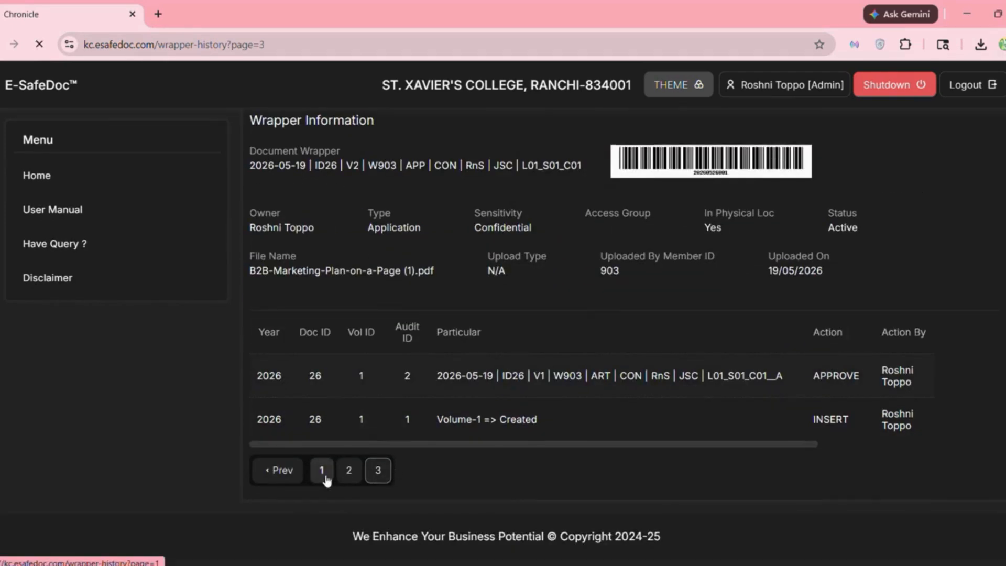
scroll(492, 405, down, 4)
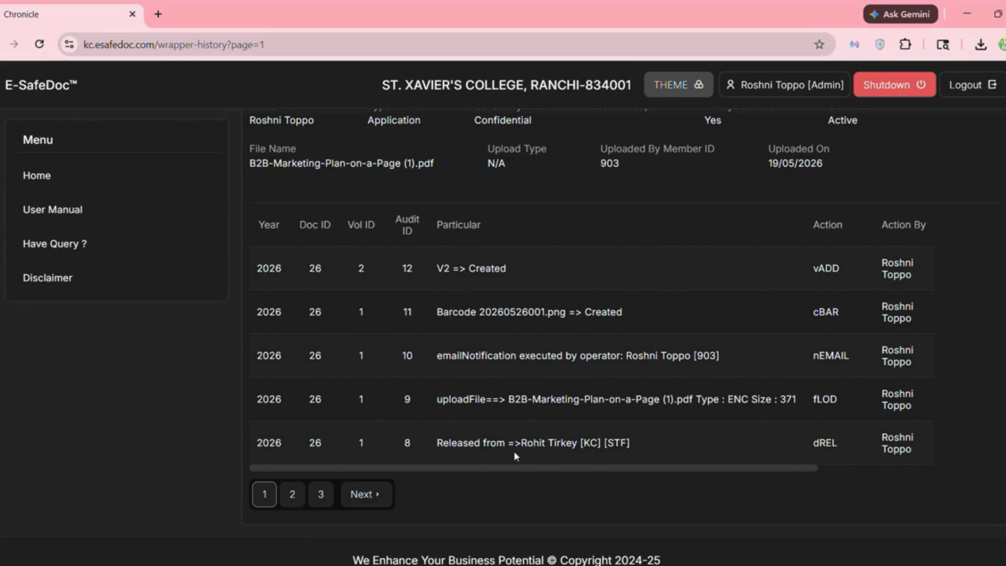
- Page through the wrapper history to pages 2 and 3, reaching the oldest audit entries
drag(500, 467, 651, 464)
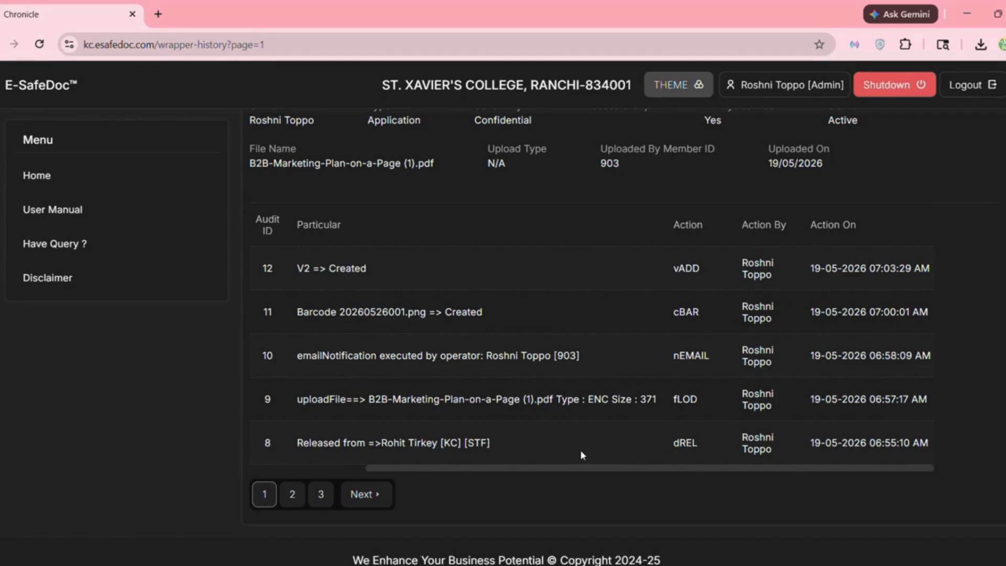
click(297, 499)
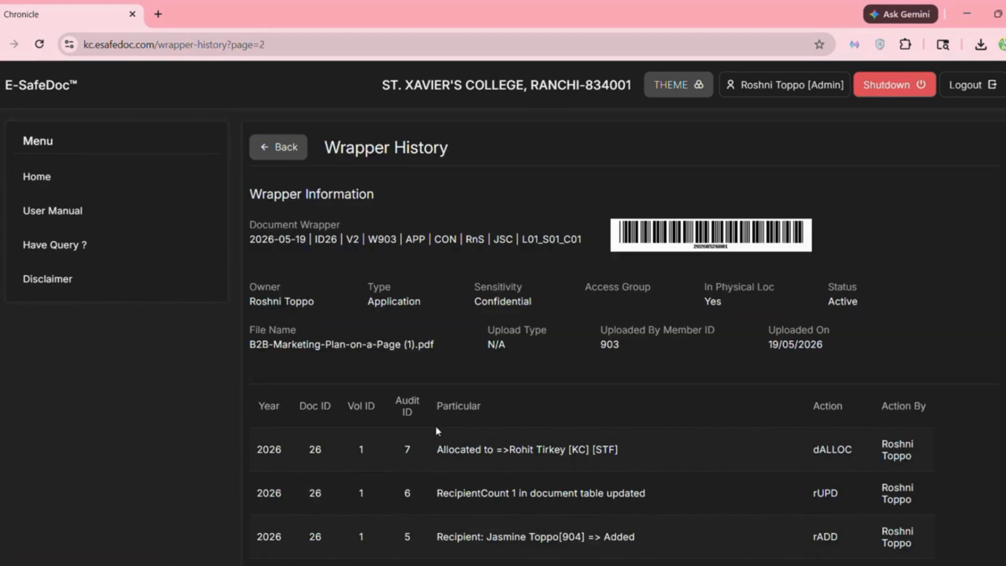
scroll(435, 425, down, 3)
scroll(435, 426, down, 1)
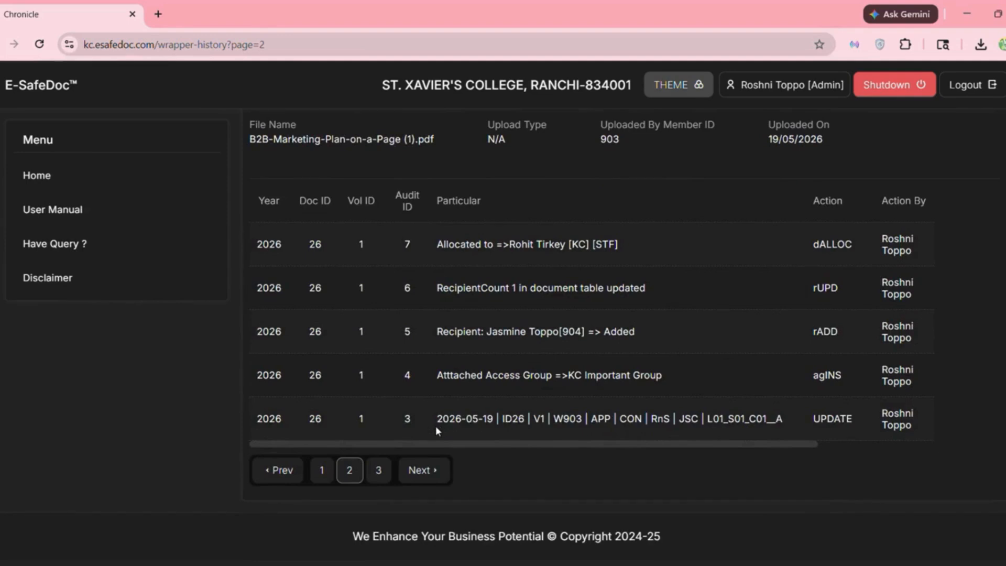
click(375, 470)
scroll(448, 438, down, 2)
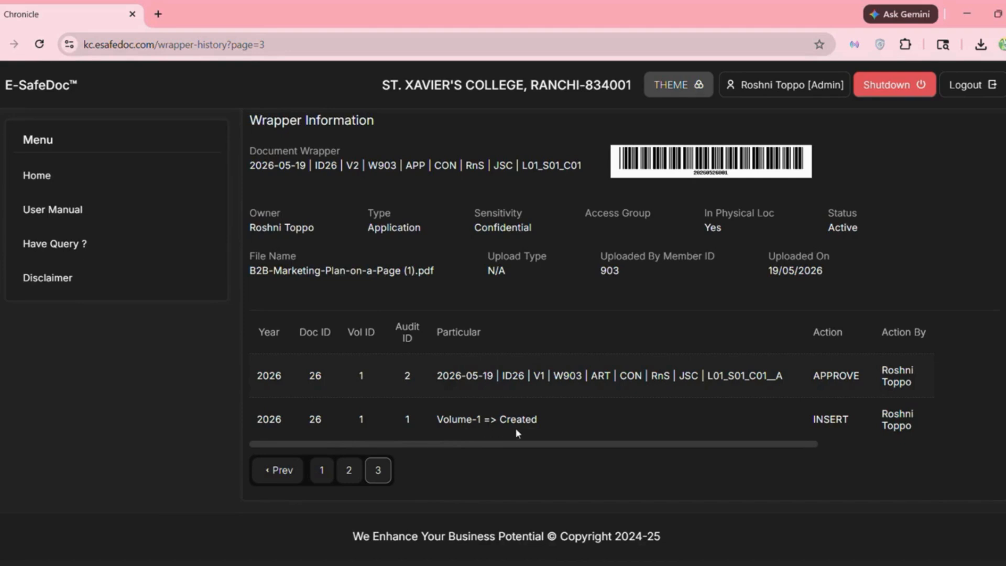
- Scroll the history table sideways to Action On, then return to the Enhance Document Wrapper page
drag(509, 441, 652, 453)
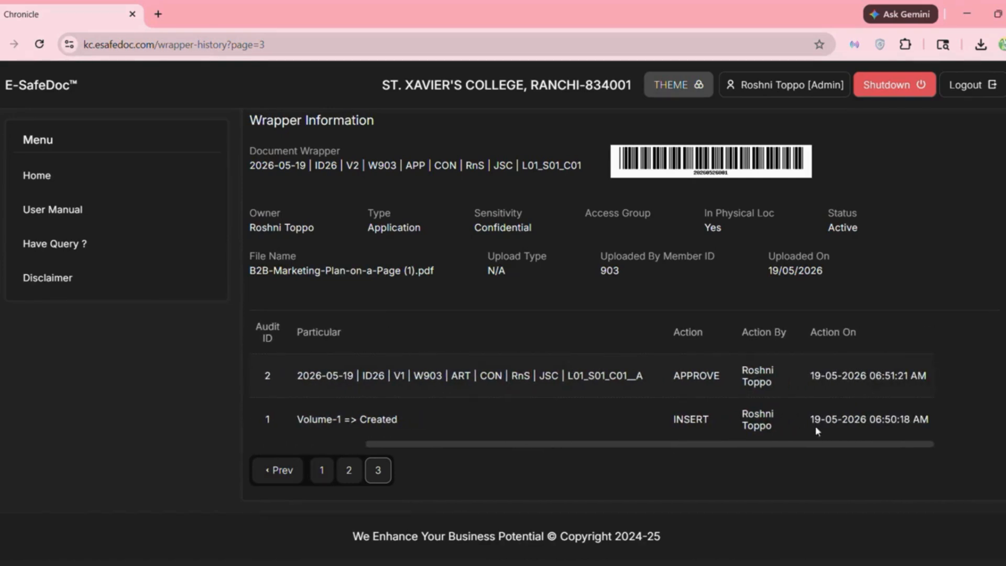
drag(714, 447, 562, 451)
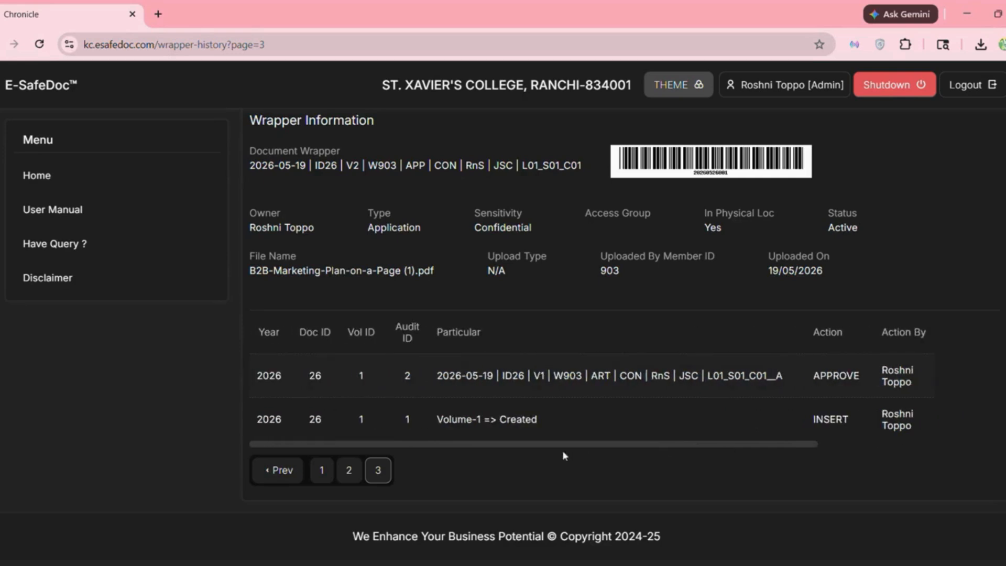
scroll(547, 455, up, 2)
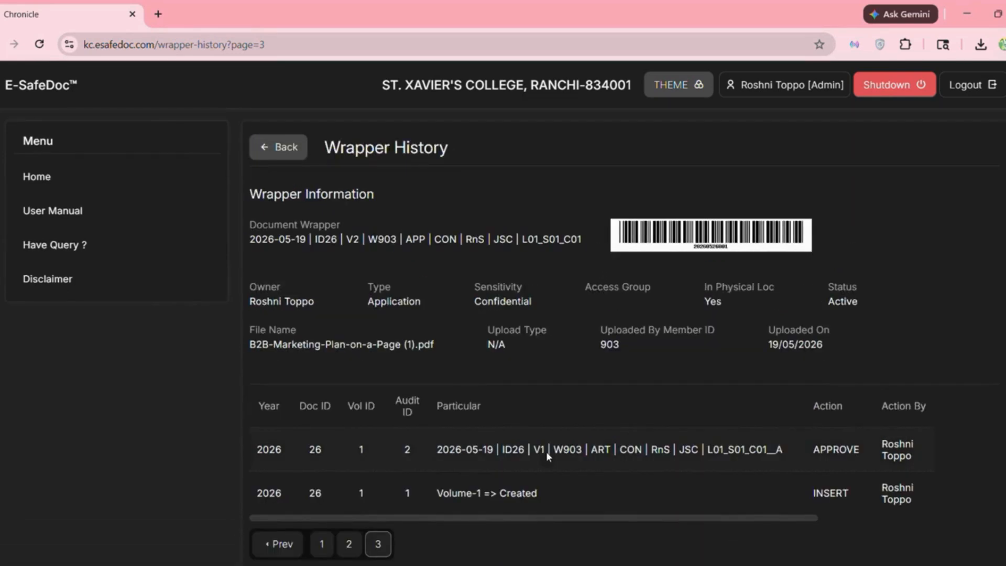
click(288, 152)
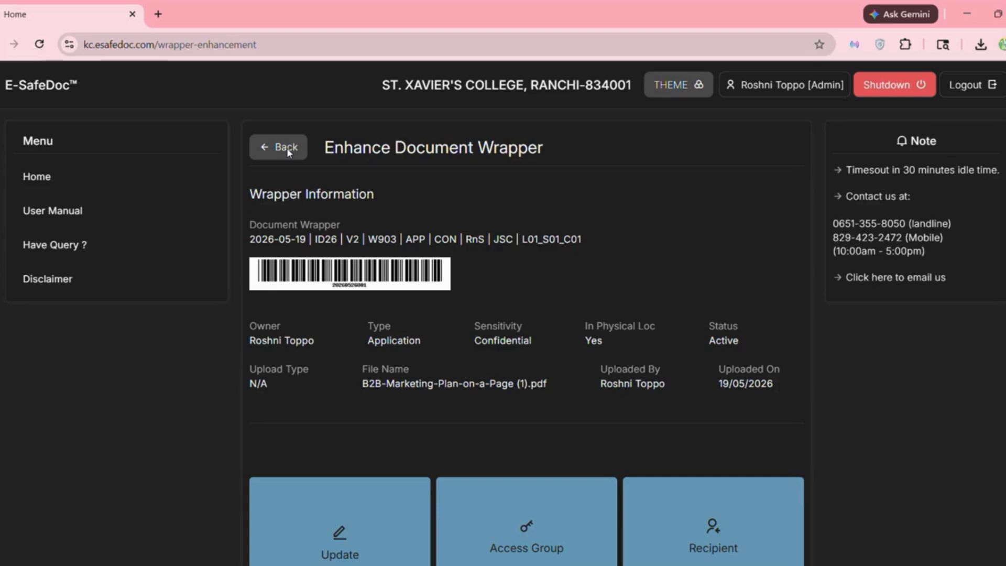
- Go back to the Process Manager and open the wrapper Search form
click(287, 152)
click(287, 152)
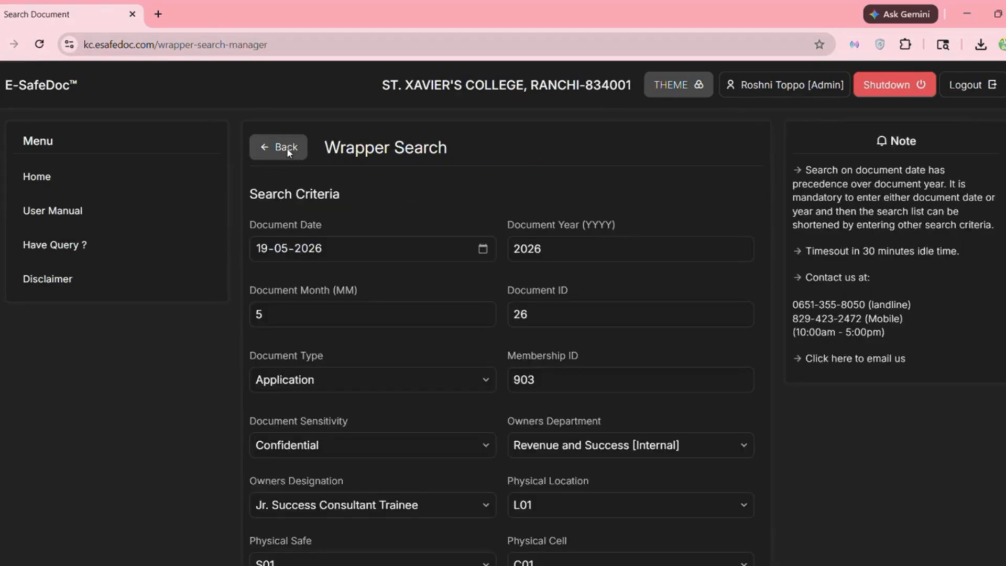
click(287, 149)
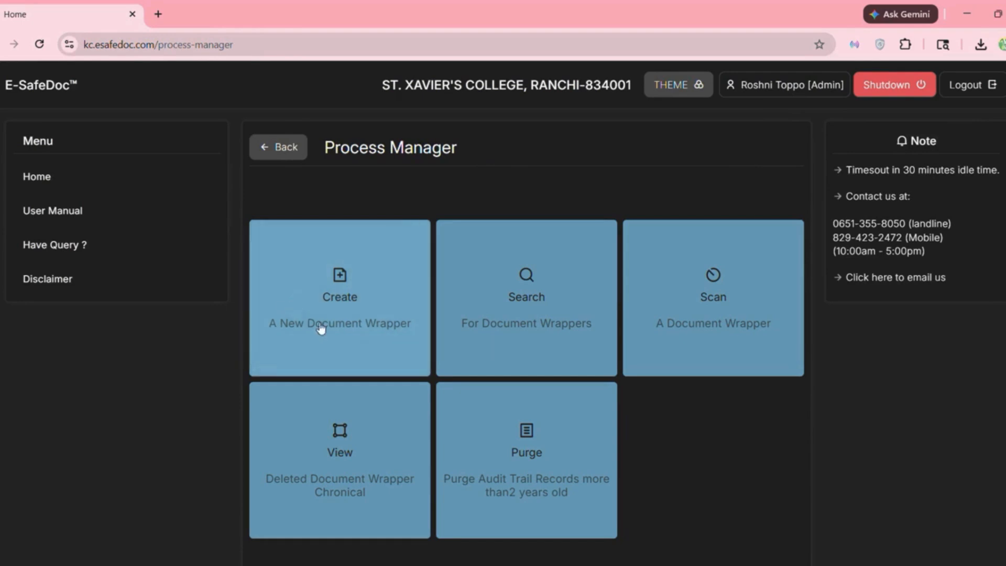
click(550, 315)
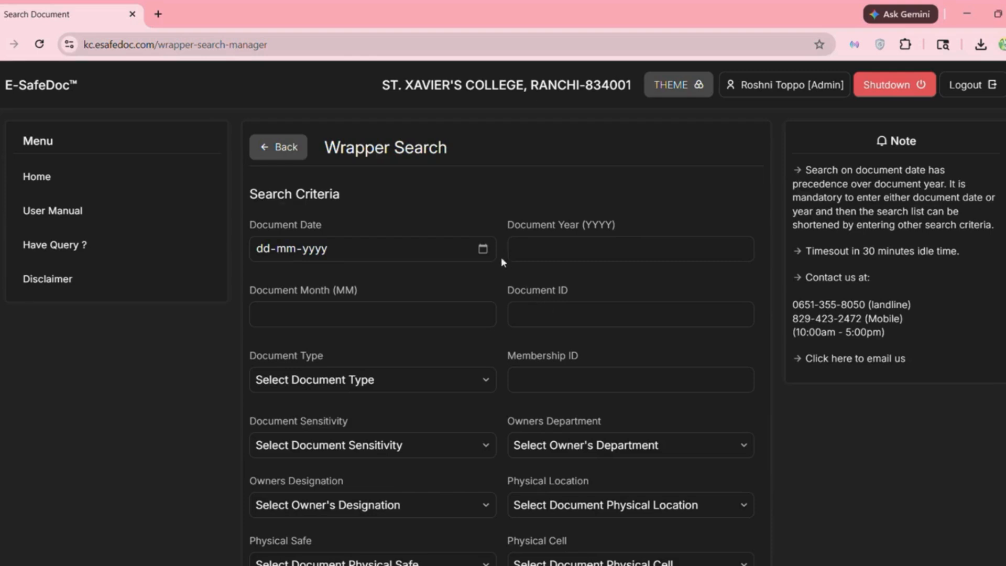
- Search wrappers with document date 19-05-2026, year 2026 and the captcha answered
click(482, 249)
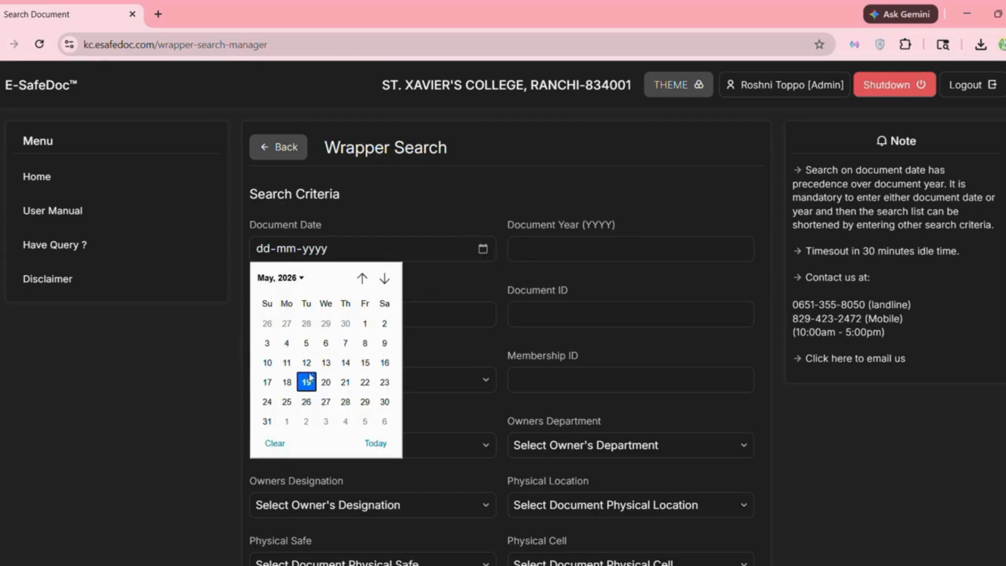
click(307, 381)
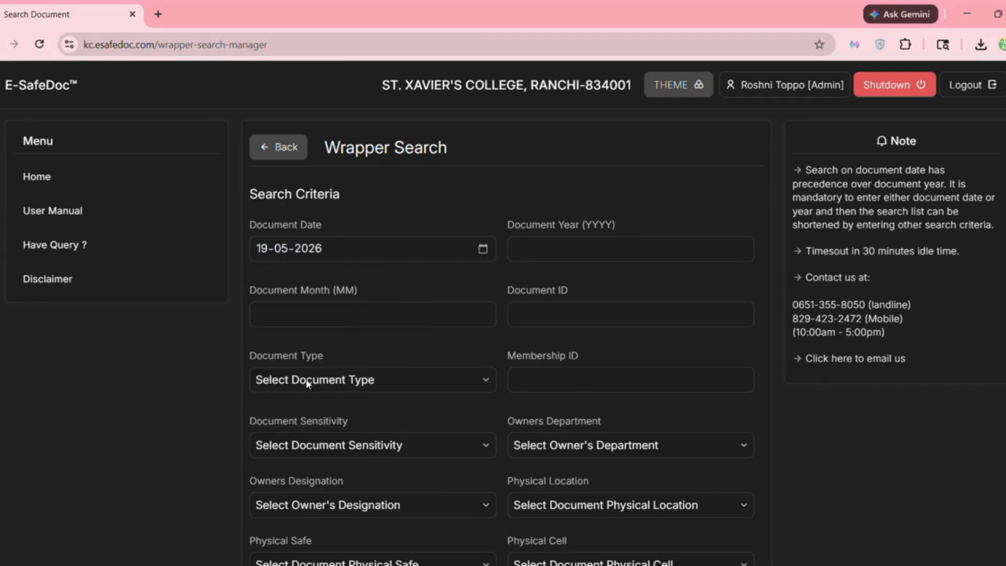
click(628, 253)
text(2026)
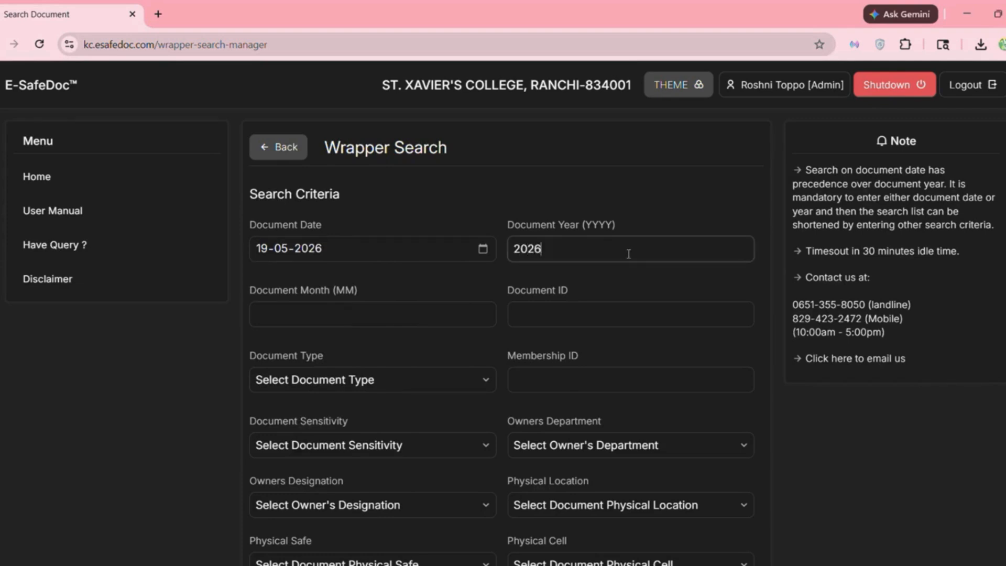
click(511, 355)
scroll(512, 356, down, 3)
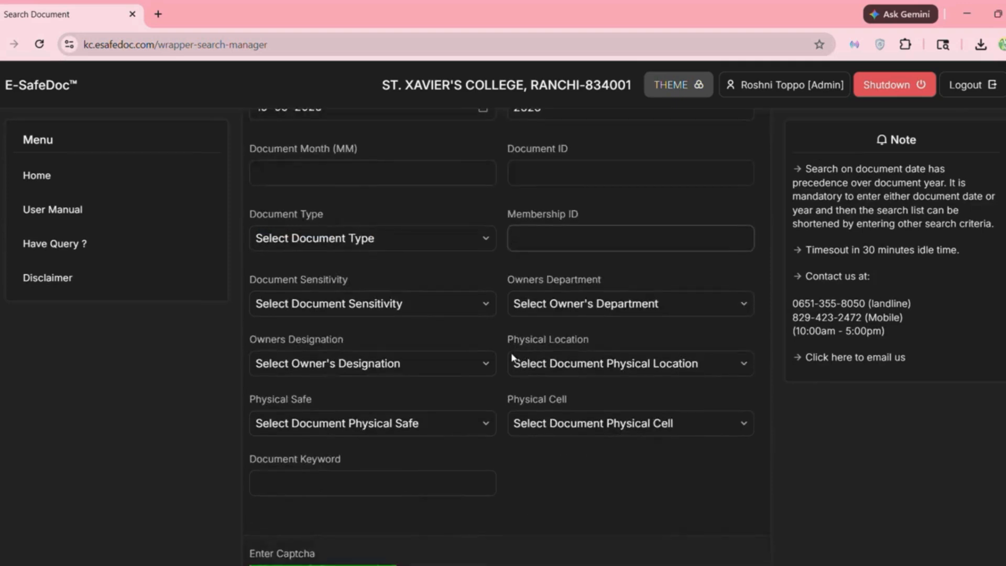
scroll(512, 355, down, 4)
click(443, 341)
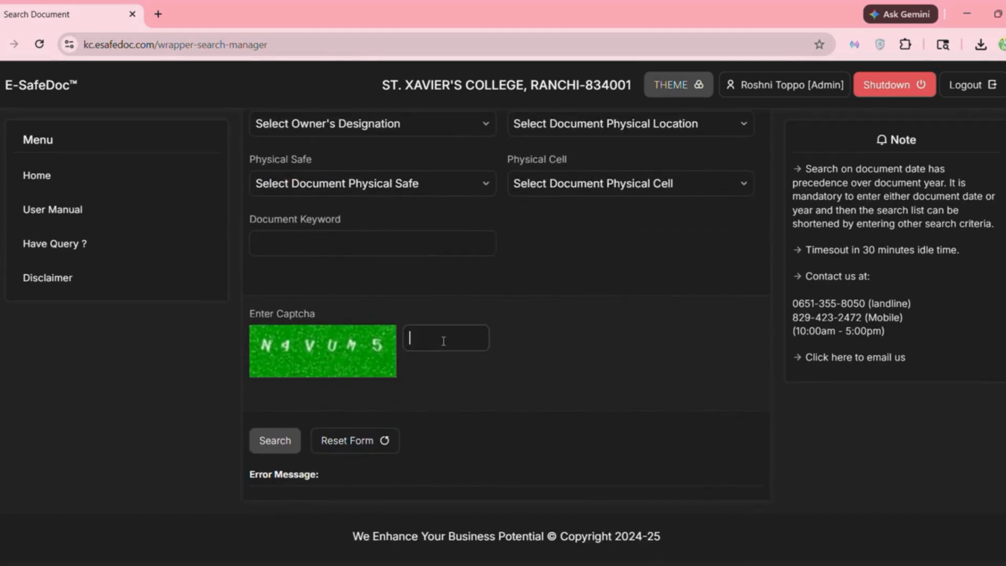
text(N4VUM5)
click(276, 441)
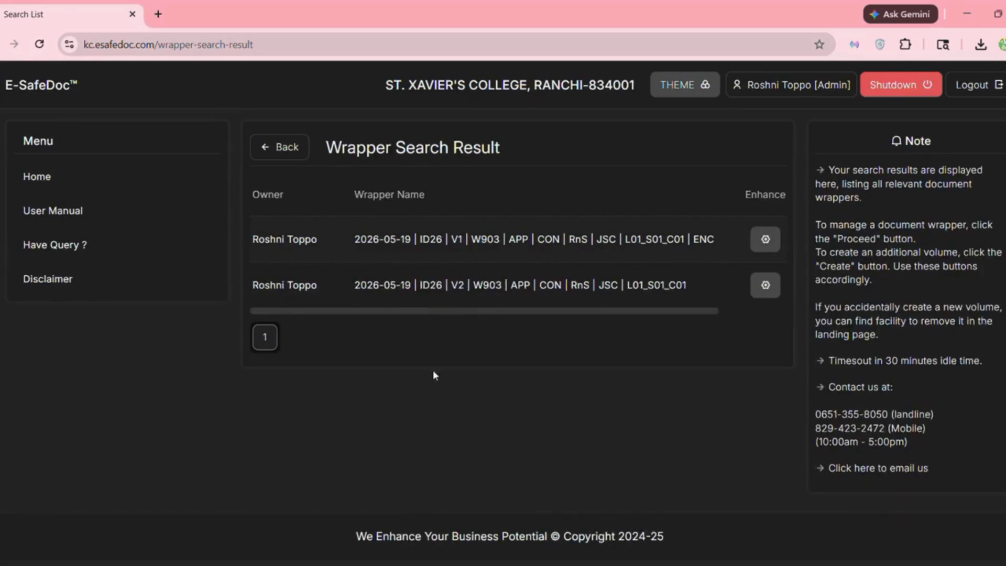
- Scroll the results right to Additional Vol and start an additional volume for the V2 wrapper
drag(427, 310, 407, 314)
drag(469, 311, 598, 291)
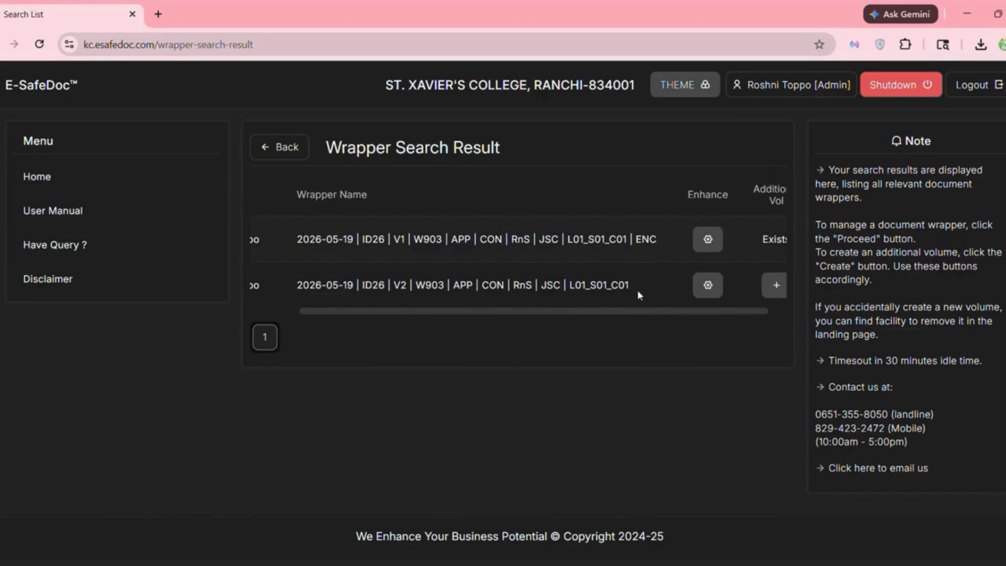
drag(609, 313, 642, 314)
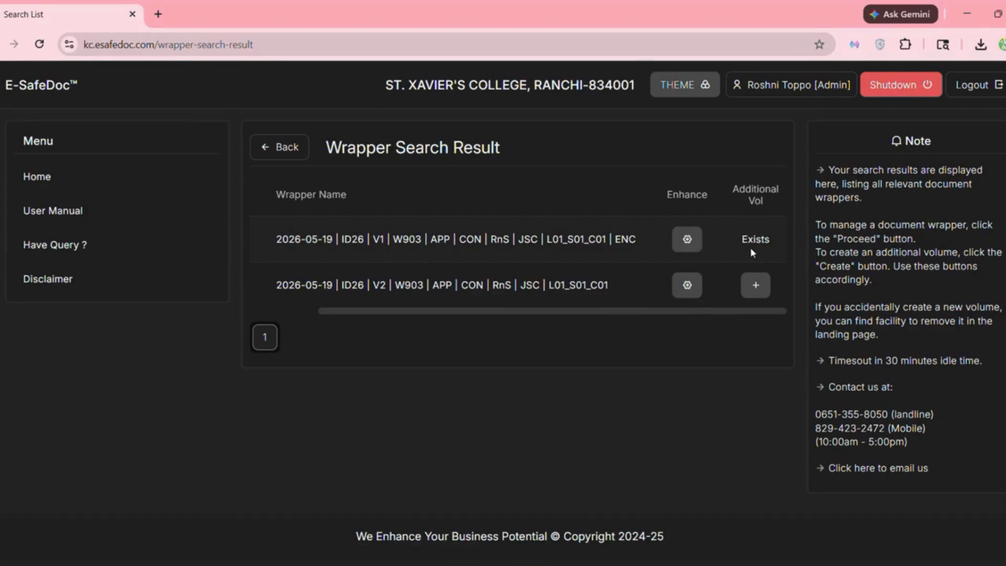
click(755, 286)
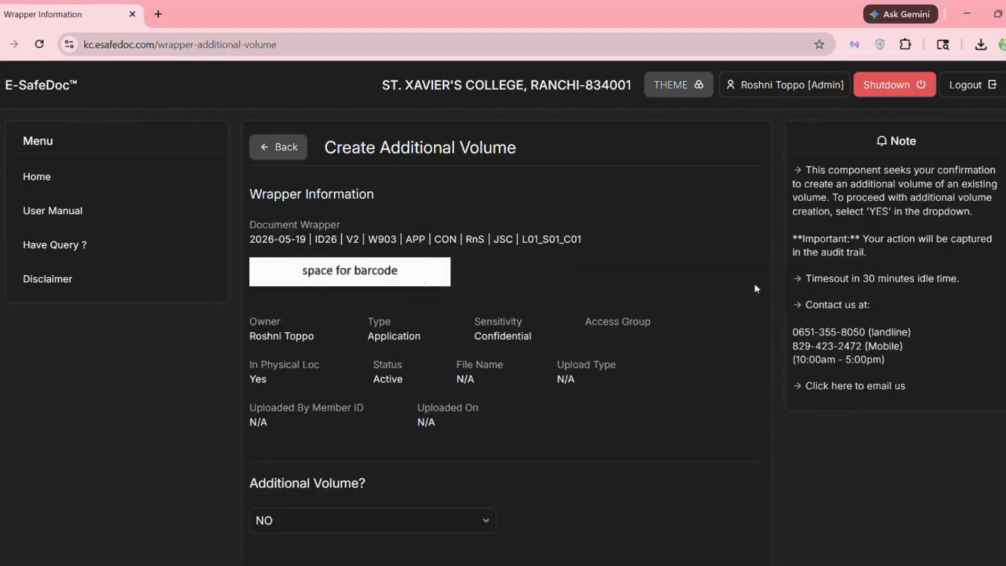
- Set Additional Volume? to YES, enter the captcha and submit to create volume V3
scroll(504, 381, down, 5)
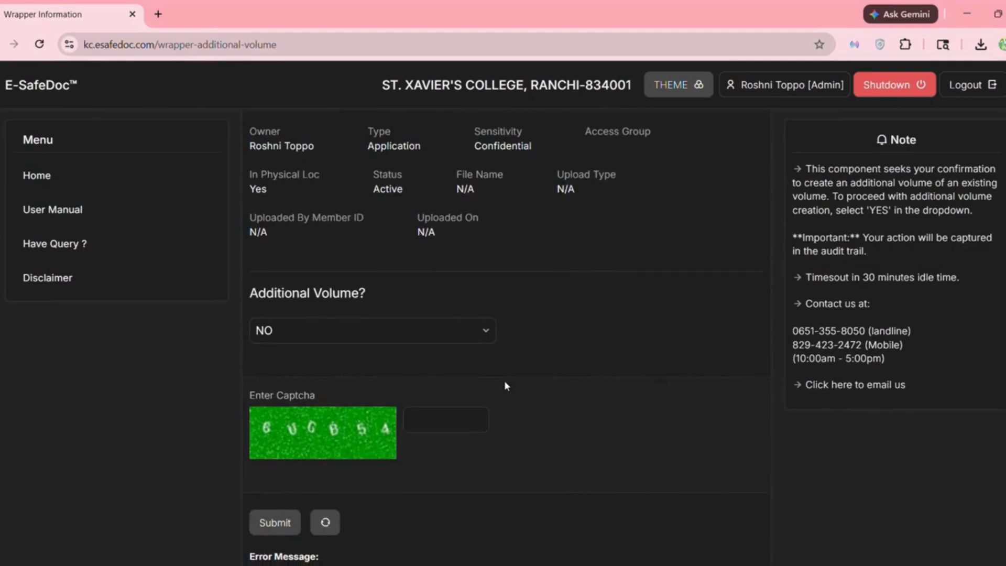
click(439, 258)
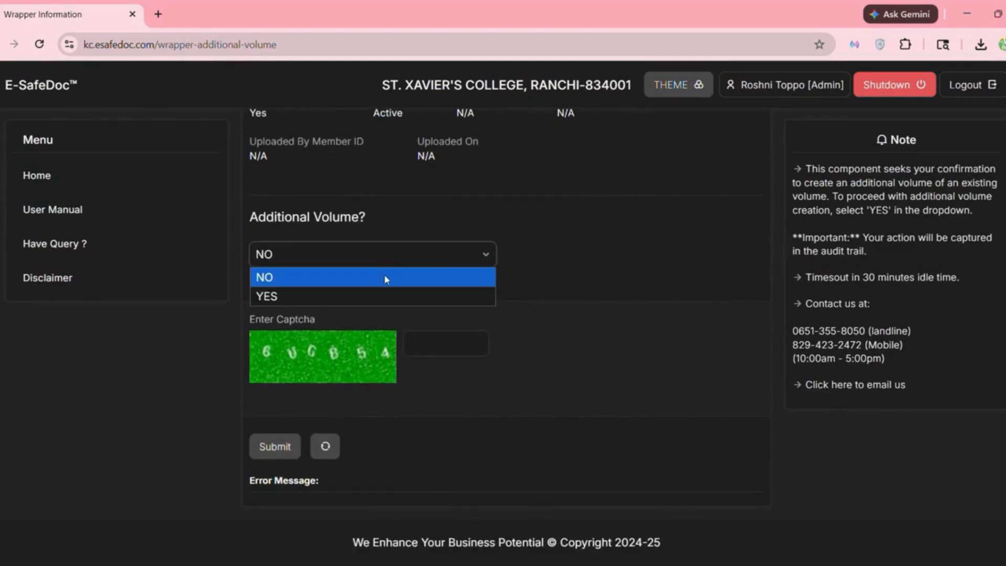
click(345, 299)
scroll(344, 303, down, 1)
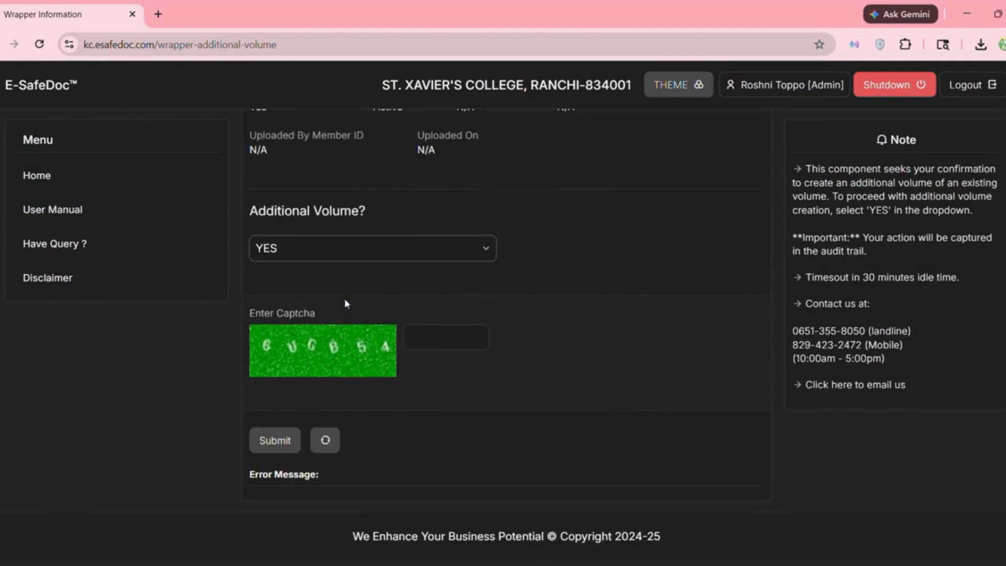
click(428, 335)
text(6UGB)
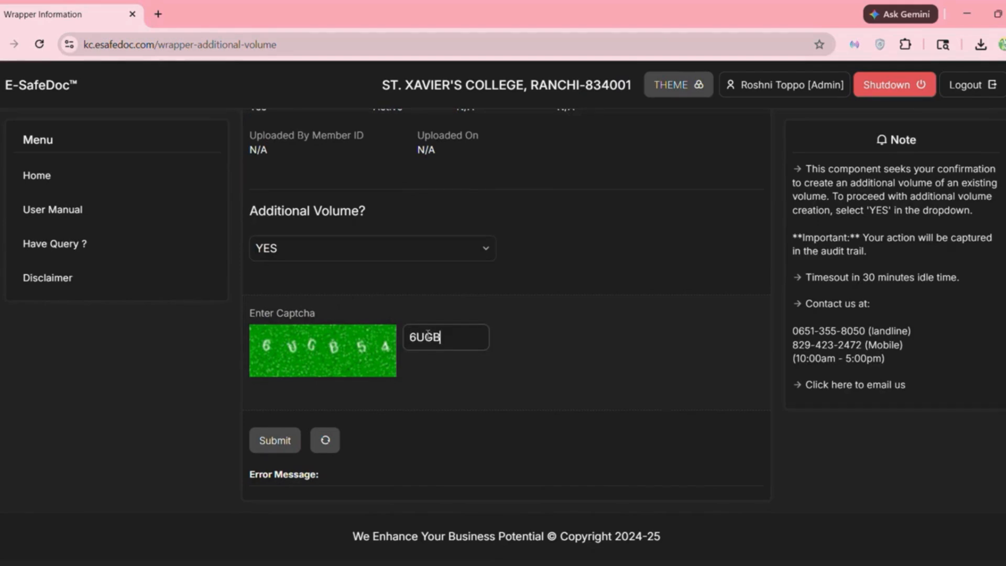
text(54)
click(271, 441)
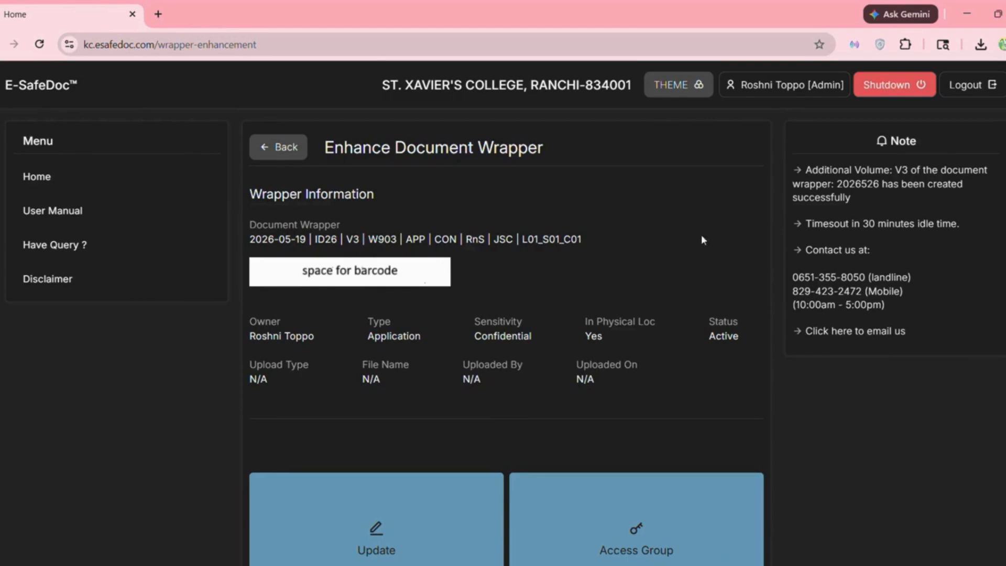
- Open the Update card's Wrapper Information Editor for the V3 wrapper
scroll(766, 240, down, 1)
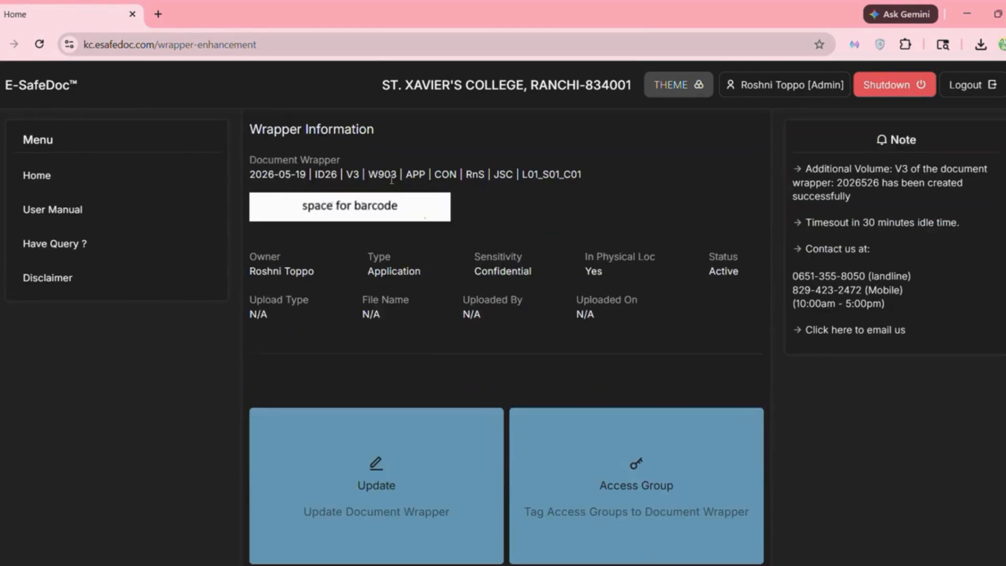
scroll(416, 367, down, 2)
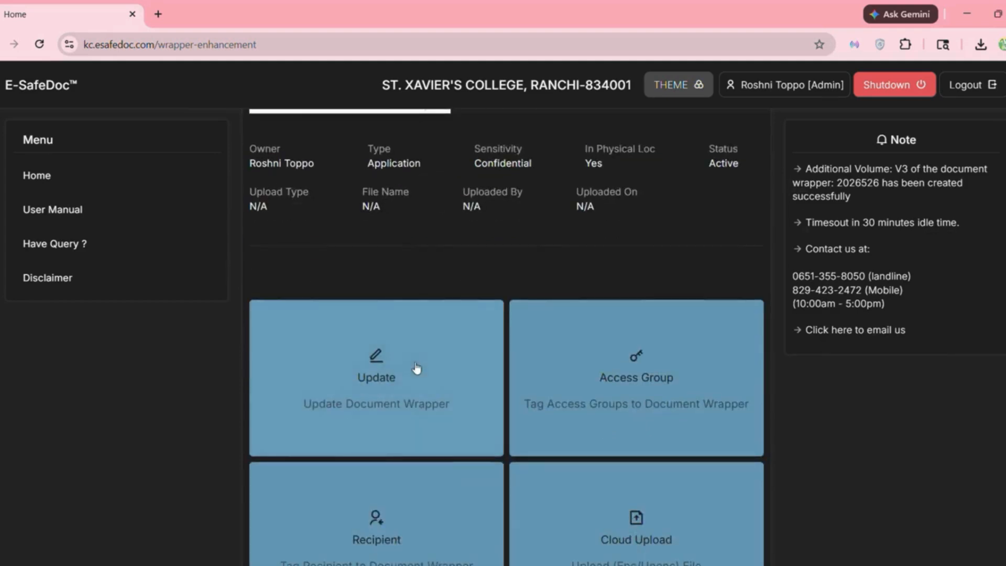
click(393, 376)
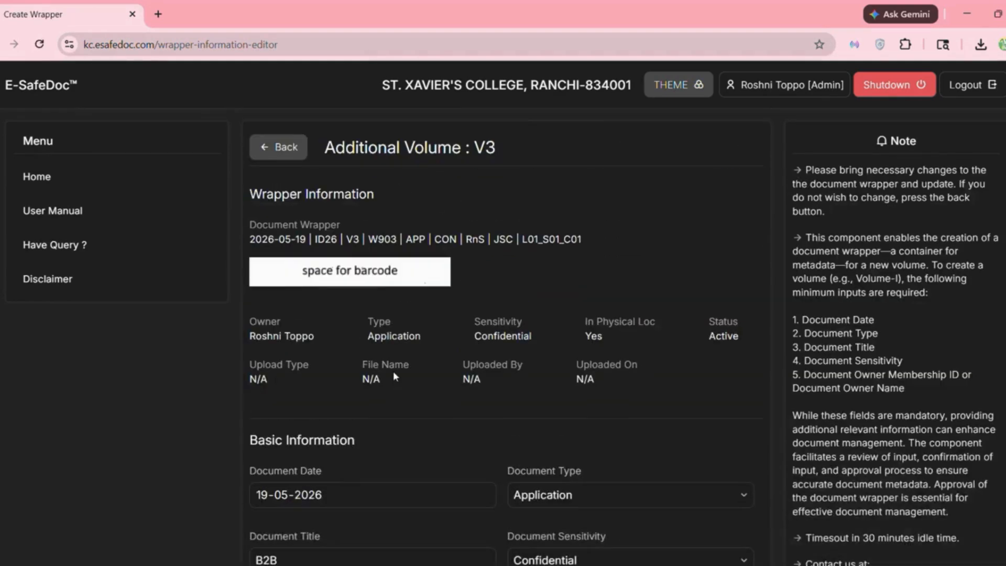
- Set the V3 wrapper's sensitivity to Public and document type to Essay
scroll(514, 415, down, 3)
scroll(523, 419, down, 1)
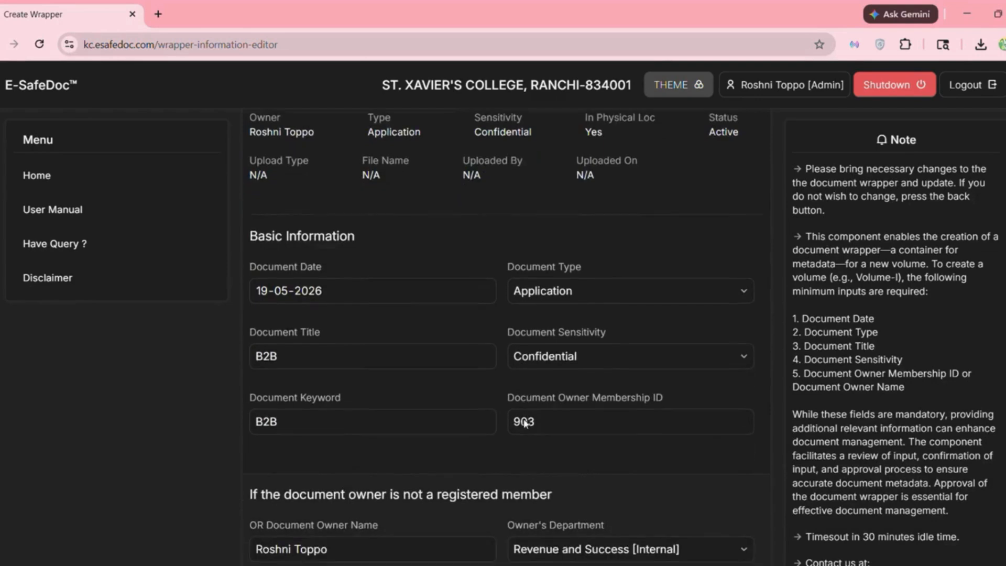
click(623, 346)
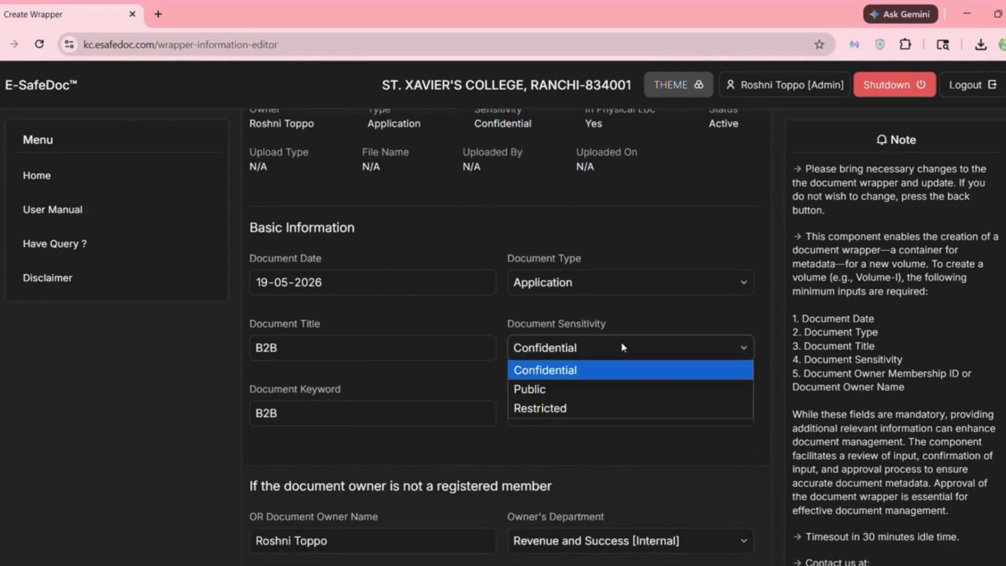
click(556, 390)
scroll(611, 279, down, 1)
click(604, 264)
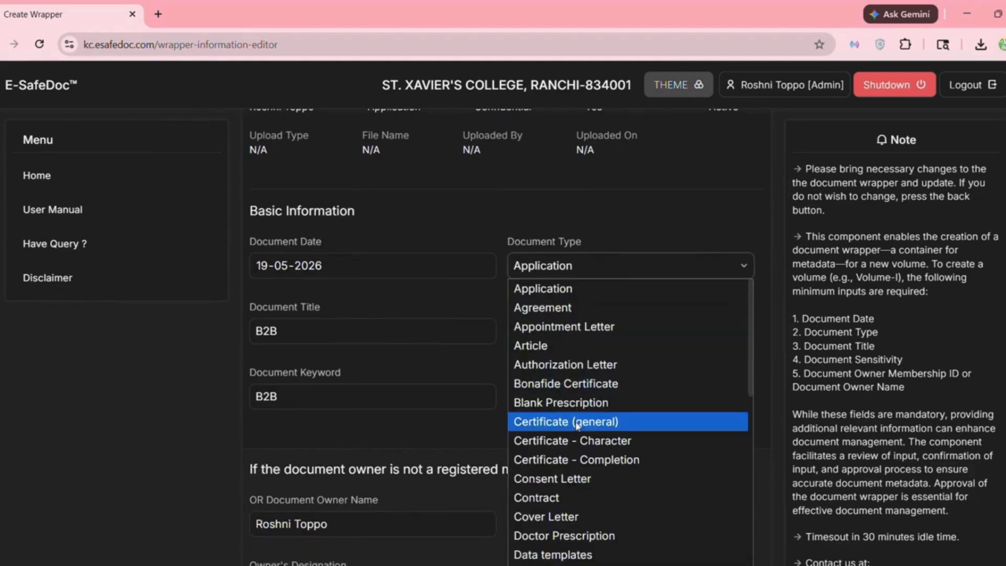
scroll(577, 427, down, 2)
scroll(577, 444, down, 1)
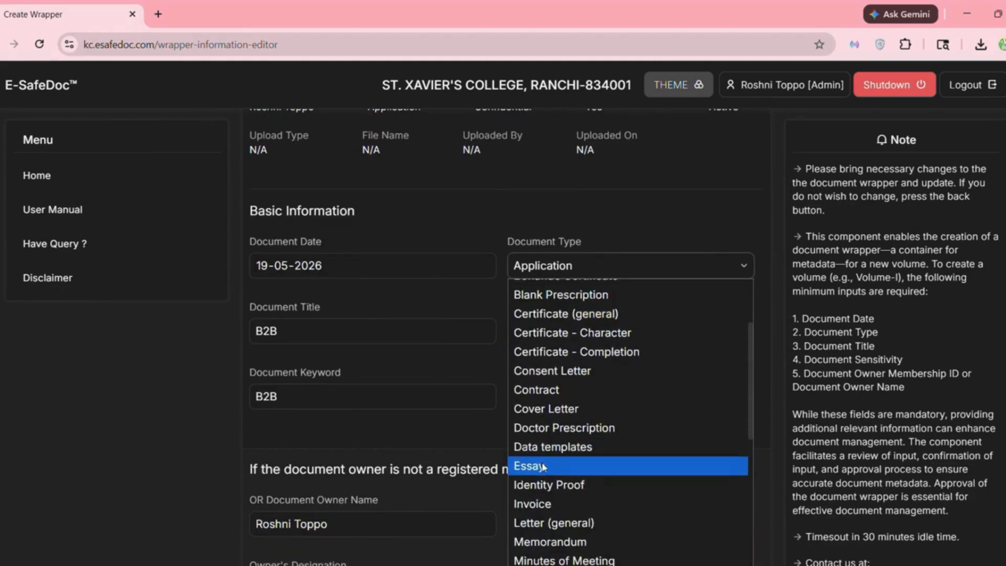
click(542, 464)
- Enter the captcha and save the wrapper update
scroll(542, 462, down, 2)
scroll(541, 462, down, 8)
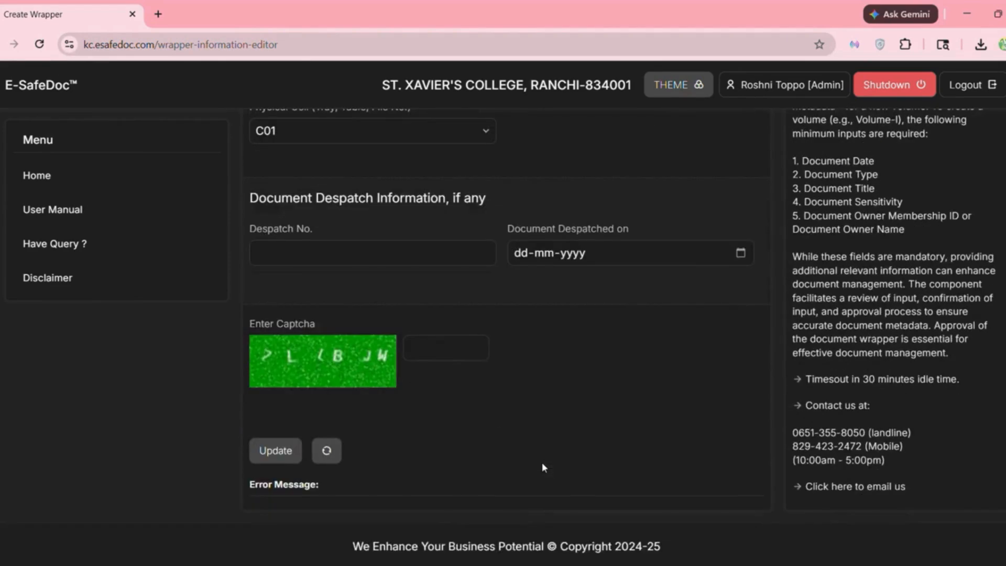
click(459, 344)
text(7LLBJW)
click(275, 451)
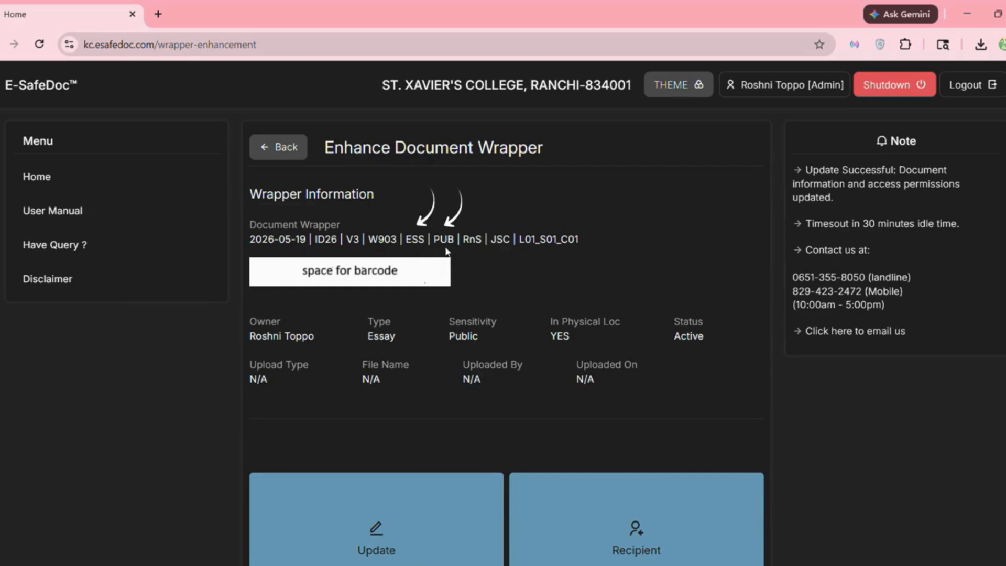
- Scroll down the action cards and open Cloud Upload for the V3 wrapper
scroll(447, 250, down, 2)
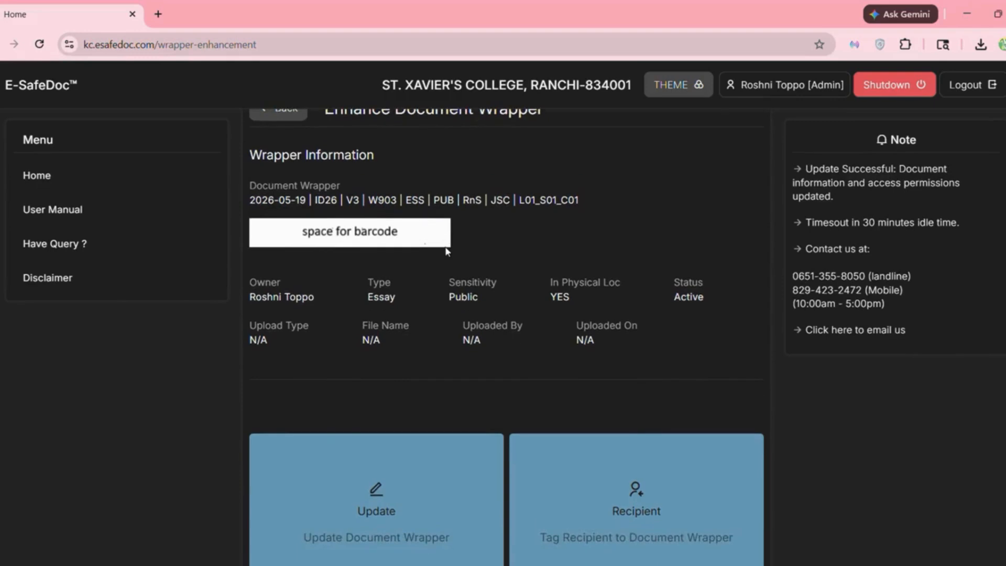
scroll(445, 249, down, 4)
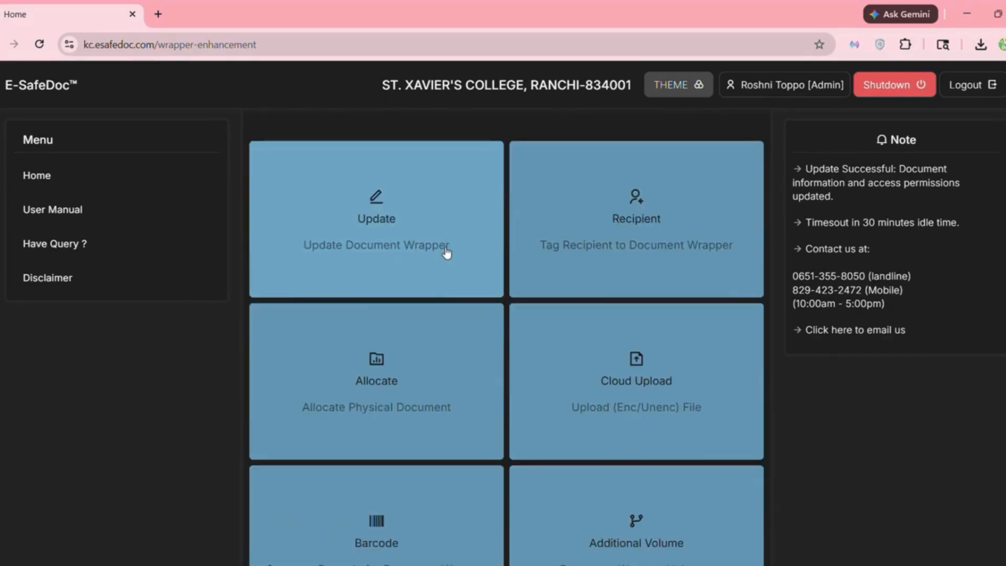
scroll(446, 253, down, 2)
scroll(539, 277, down, 2)
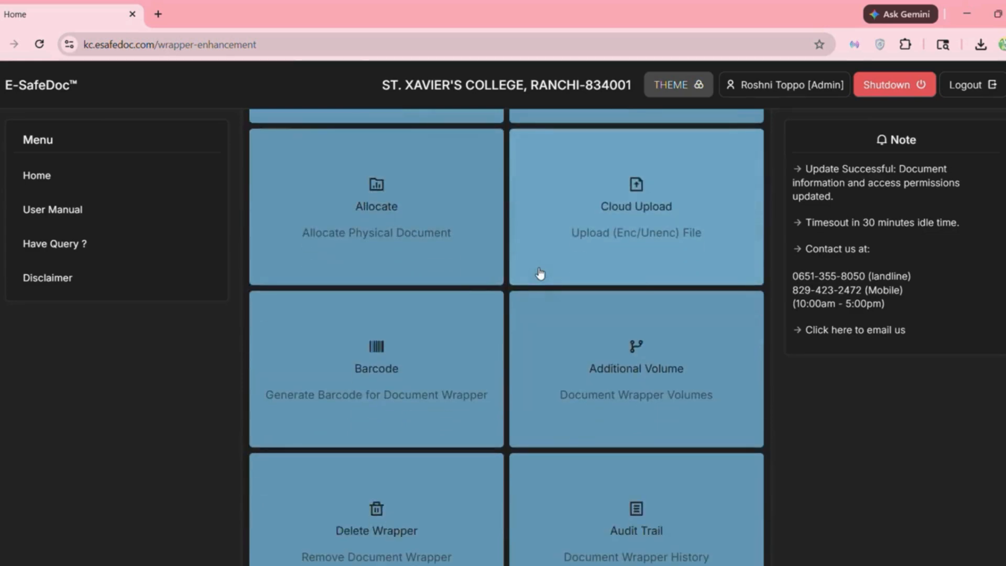
click(640, 222)
- Choose B2B-Marketing-Plan-on-a-Page (1) (1).pdf as the file to upload
scroll(516, 407, down, 4)
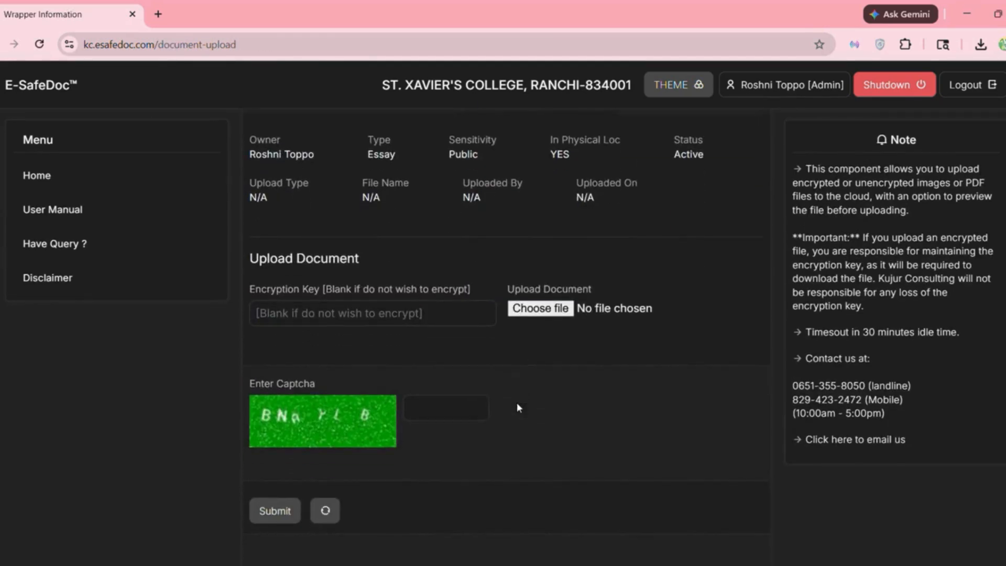
click(544, 309)
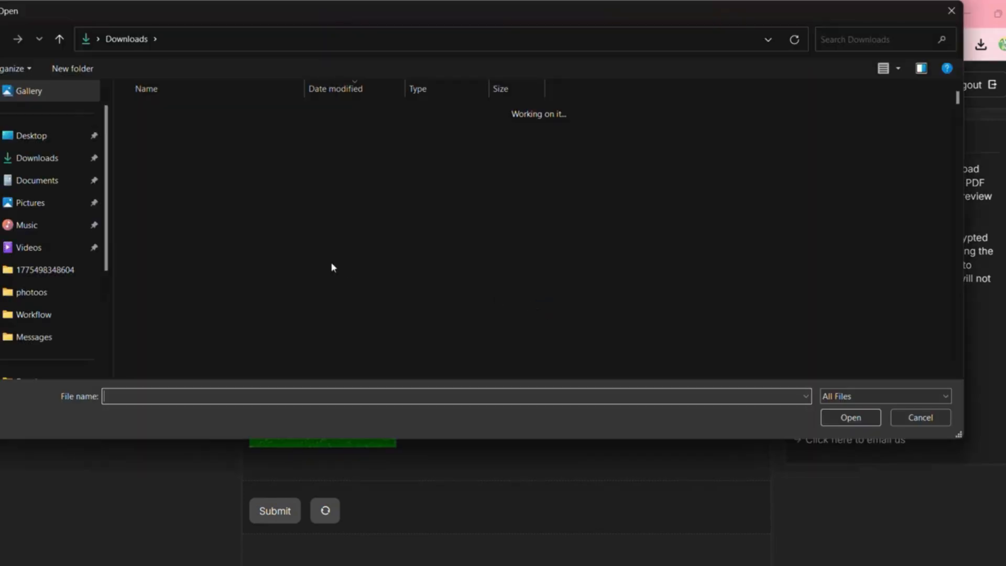
click(244, 151)
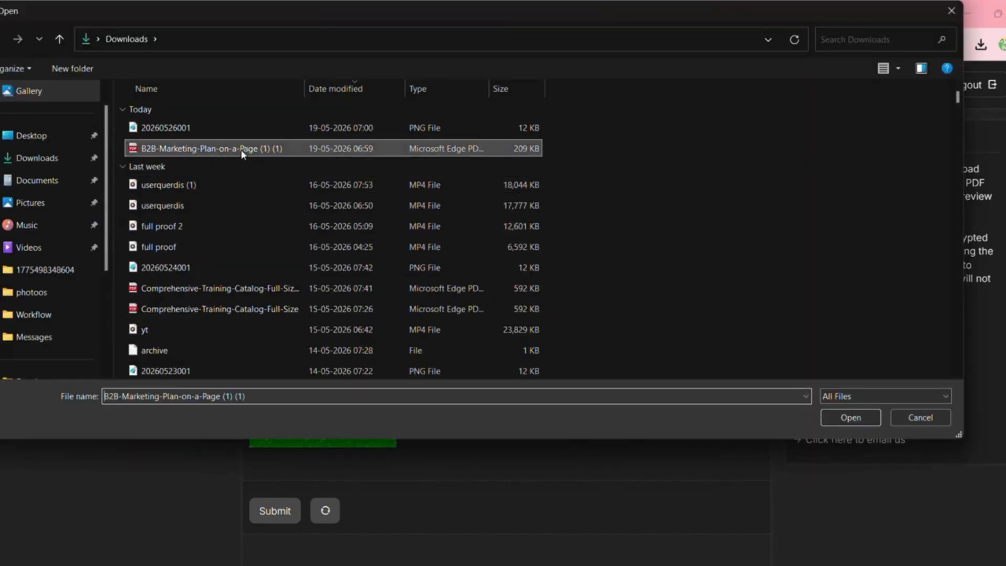
click(854, 418)
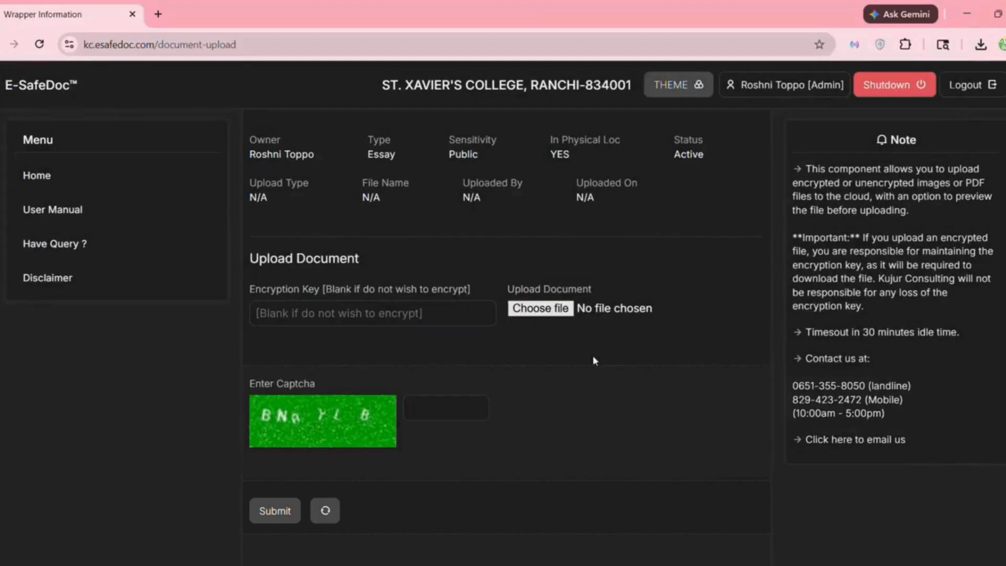
- Leave the encryption key blank, enter the captcha and submit the unencrypted upload
click(461, 315)
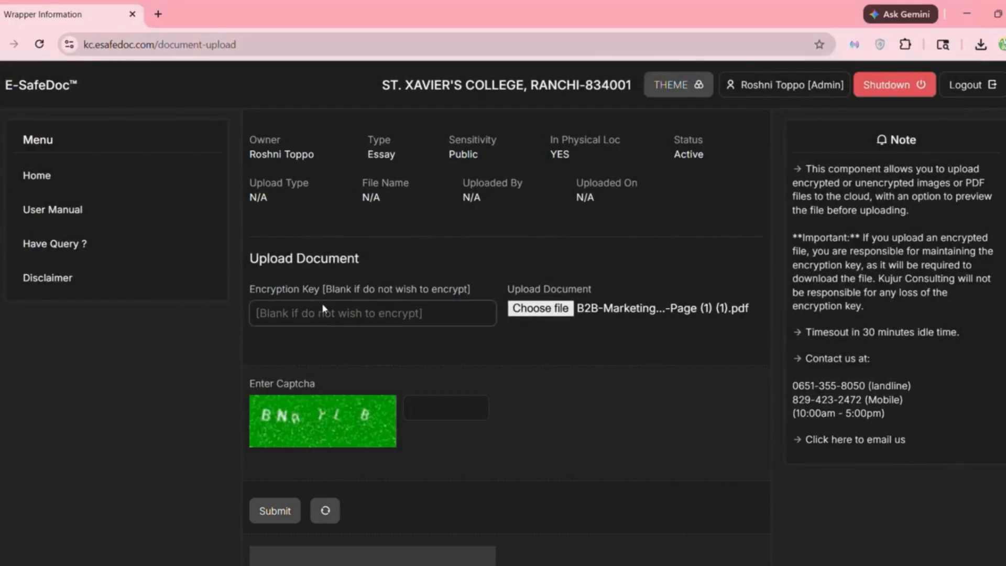
scroll(394, 388, down, 3)
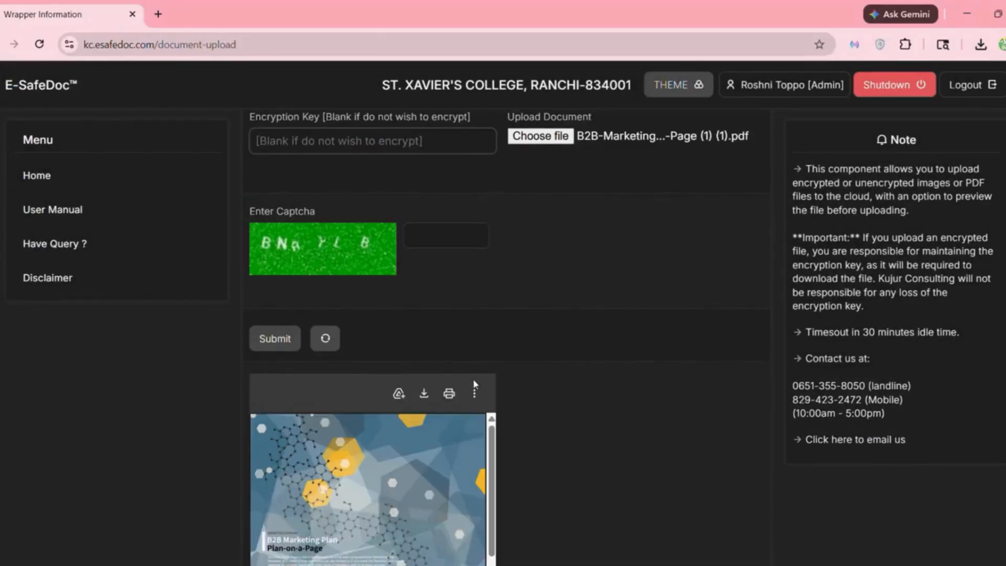
scroll(457, 427, down, 1)
click(461, 423)
scroll(549, 337, up, 2)
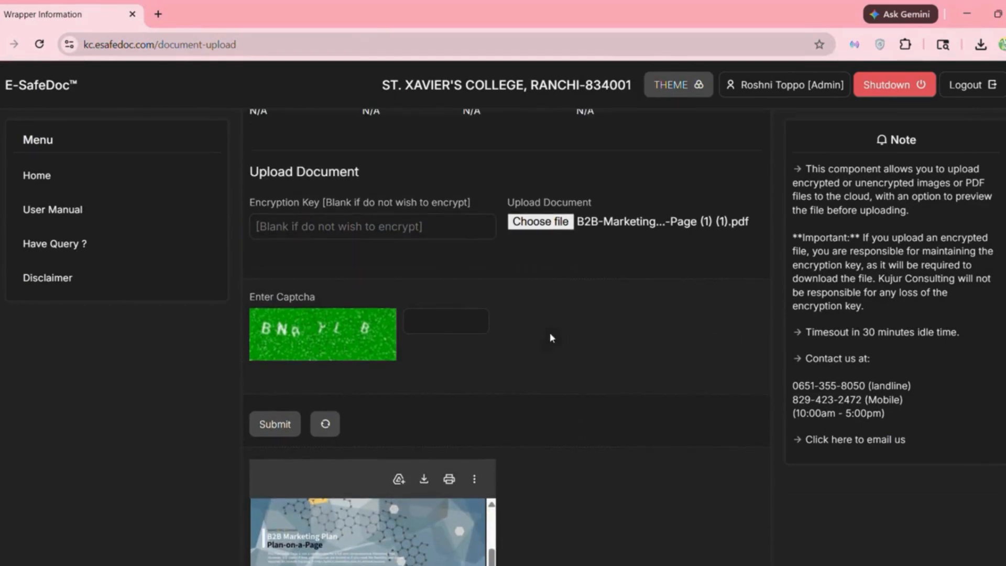
click(442, 322)
text(BNAYLB)
click(280, 429)
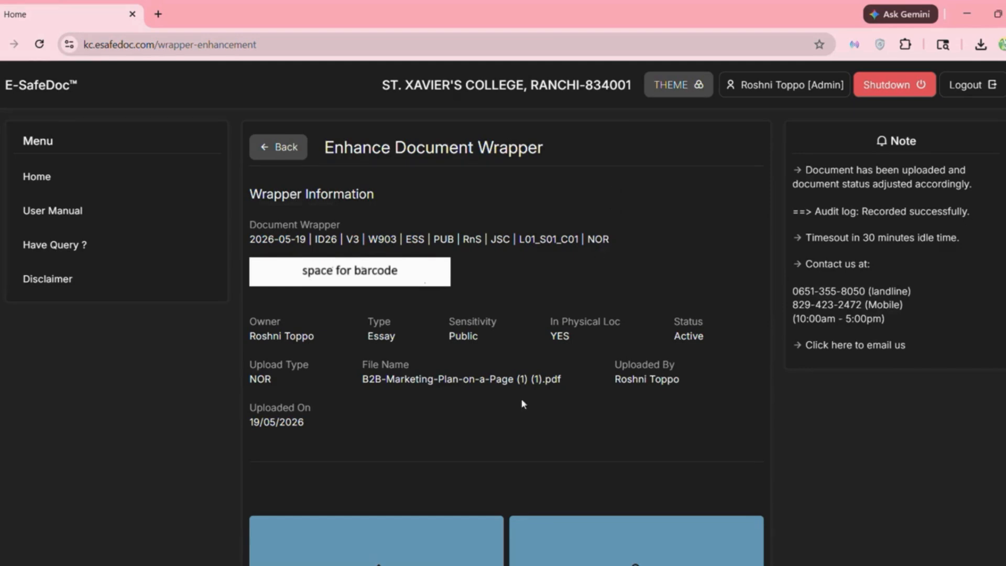
scroll(520, 398, down, 7)
- Return to the wrapper search results and scroll across to see the V3 wrapper marked NOR
scroll(516, 446, down, 9)
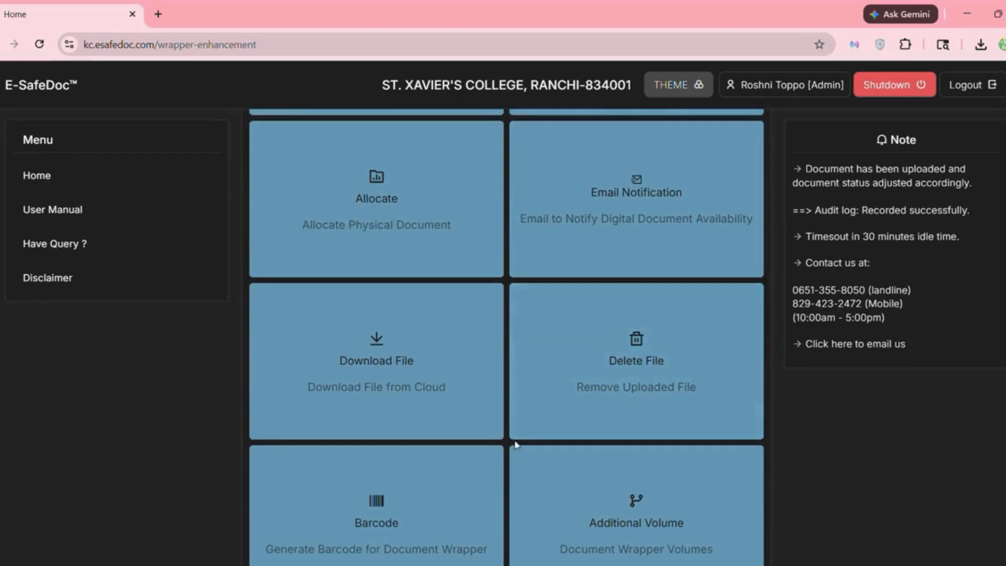
scroll(516, 446, up, 13)
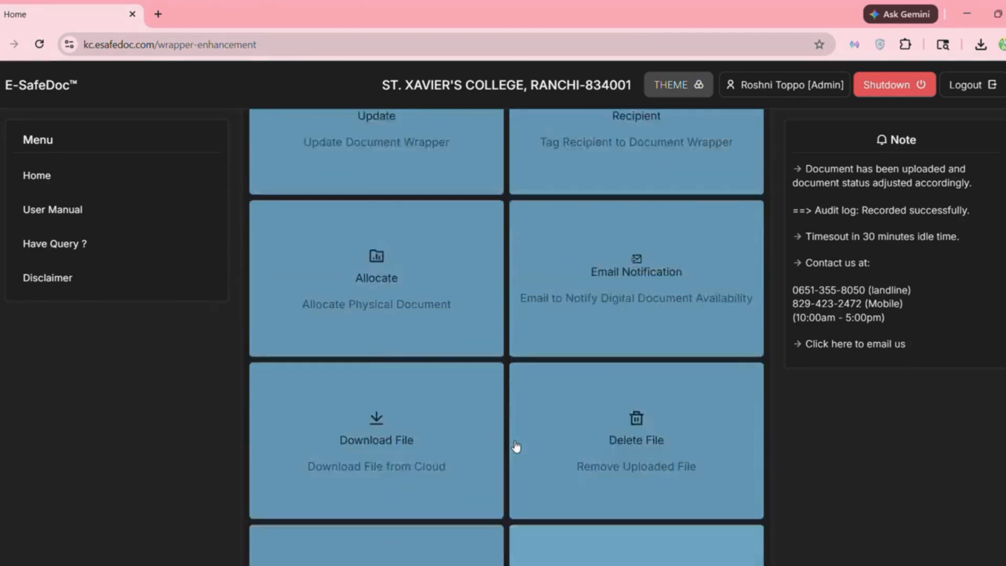
scroll(516, 446, up, 3)
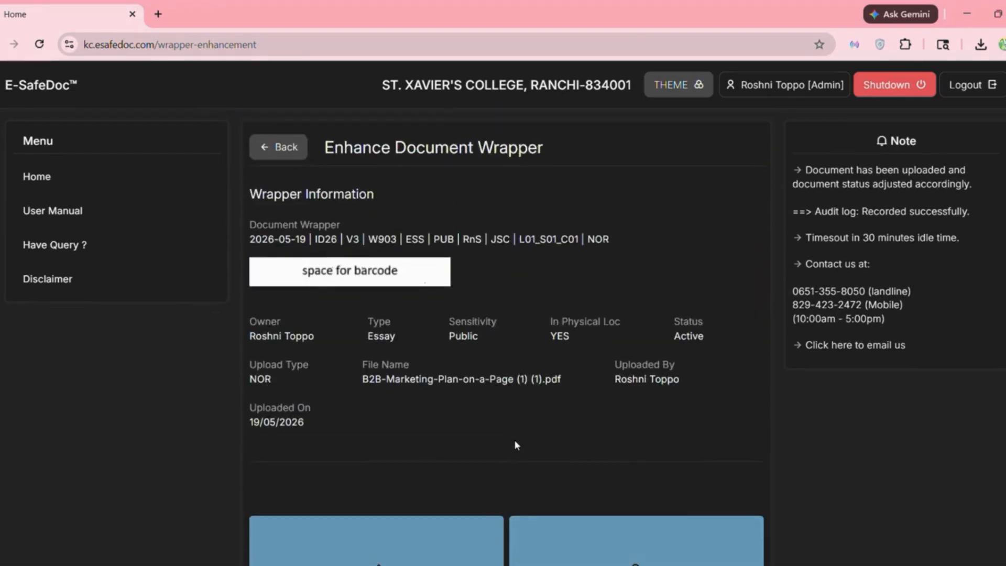
click(279, 146)
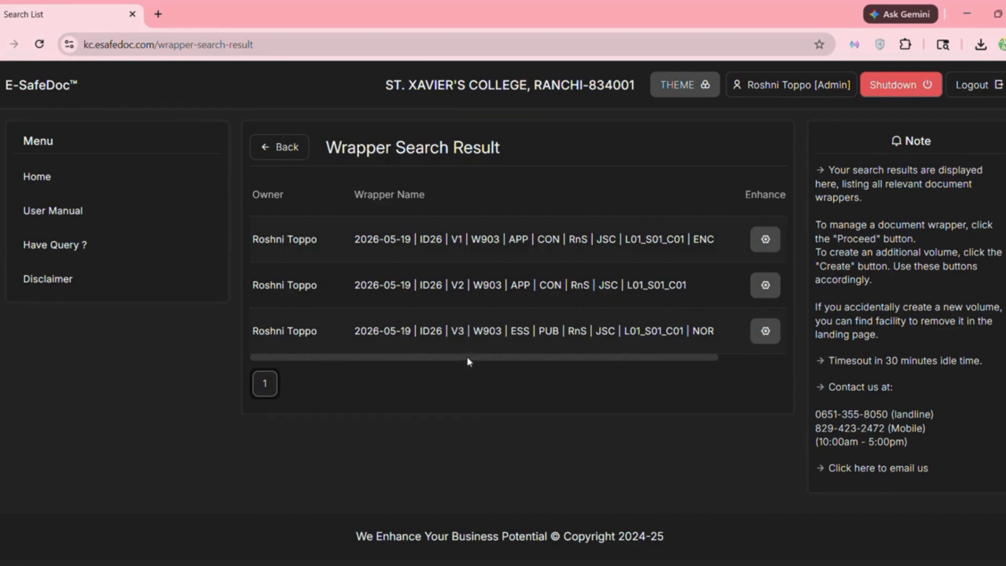
drag(464, 356, 580, 363)
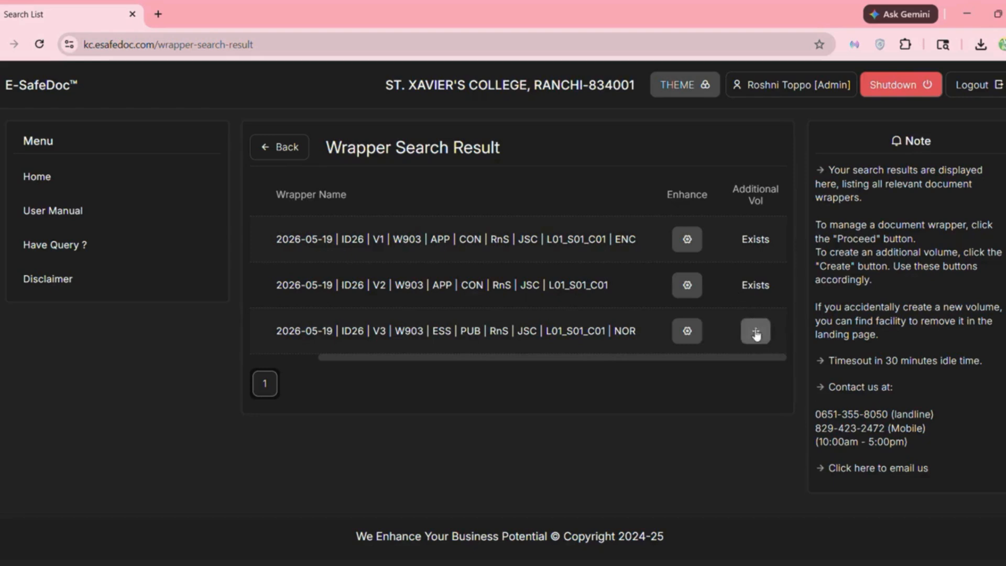
drag(654, 360, 558, 356)
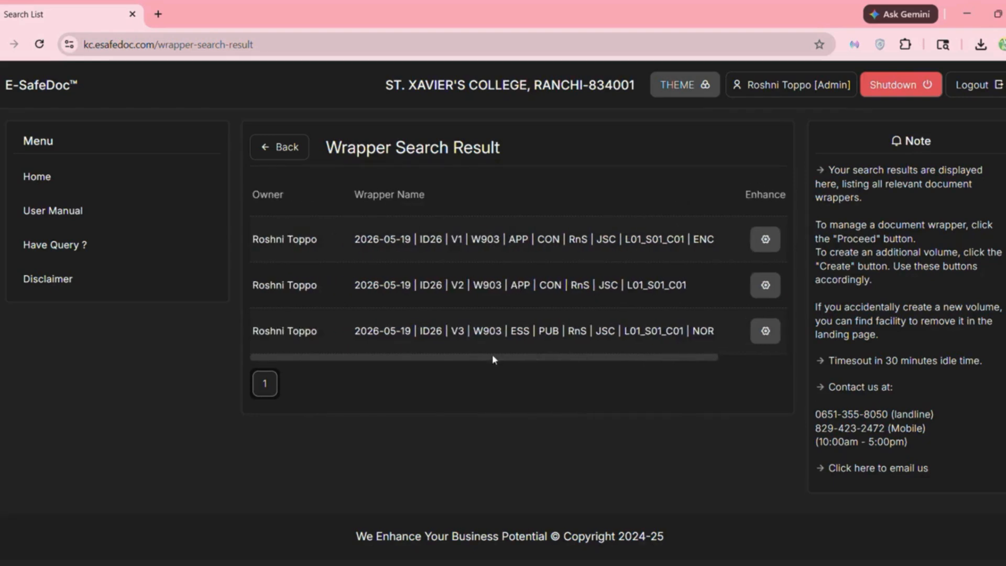
- Go back to the Process Manager and open the Scan 'A Document Wrapper' page
click(297, 151)
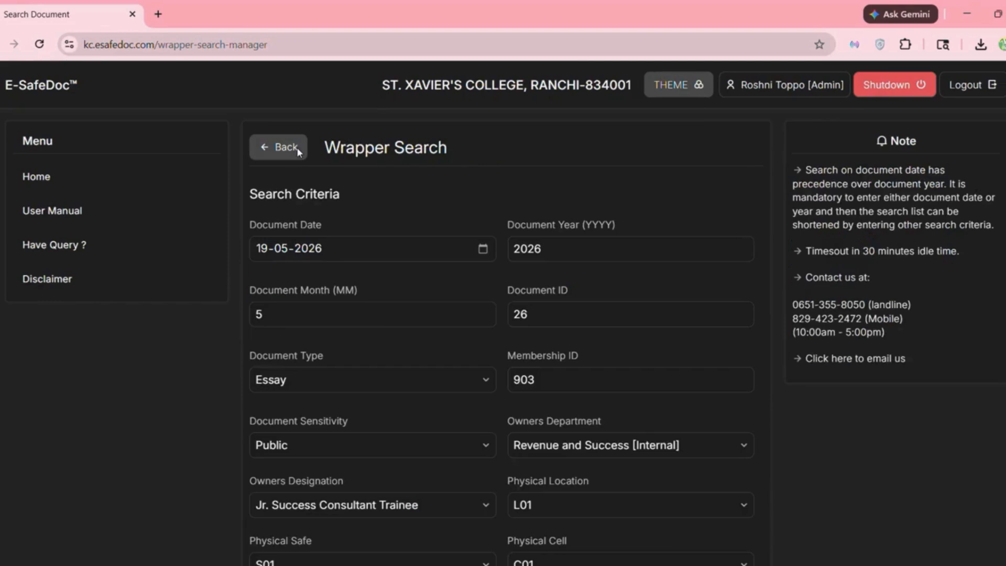
click(297, 151)
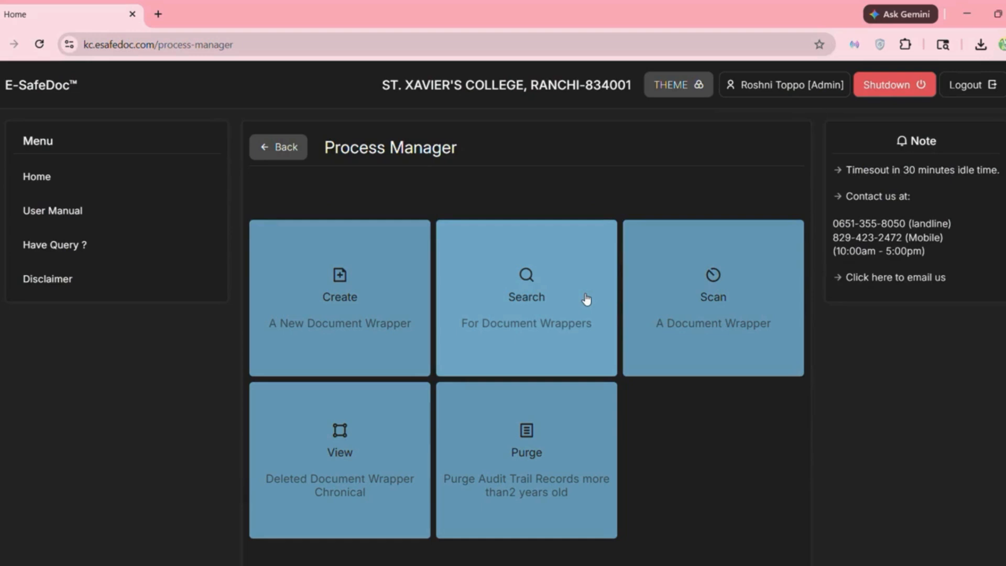
click(748, 317)
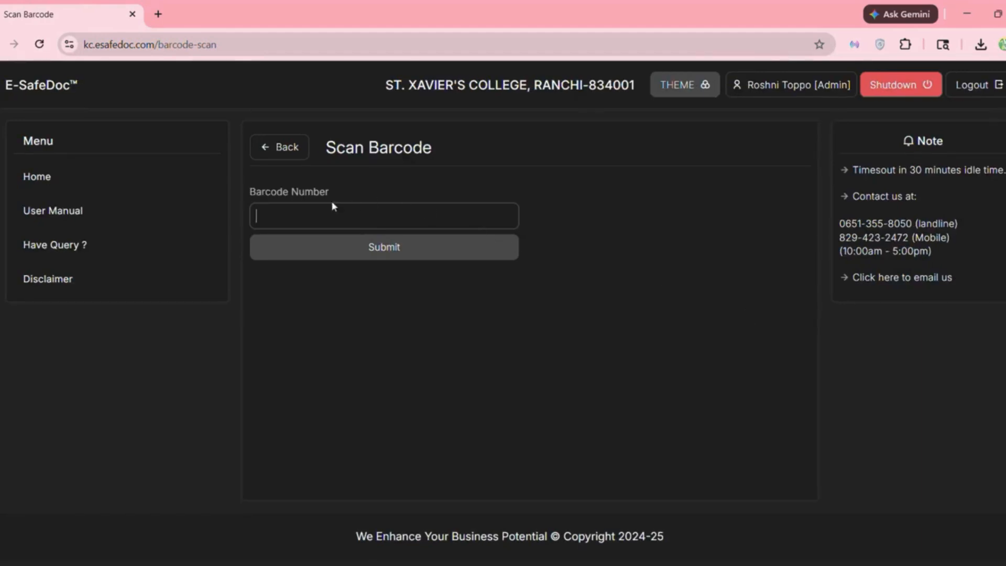
text(20260526001)
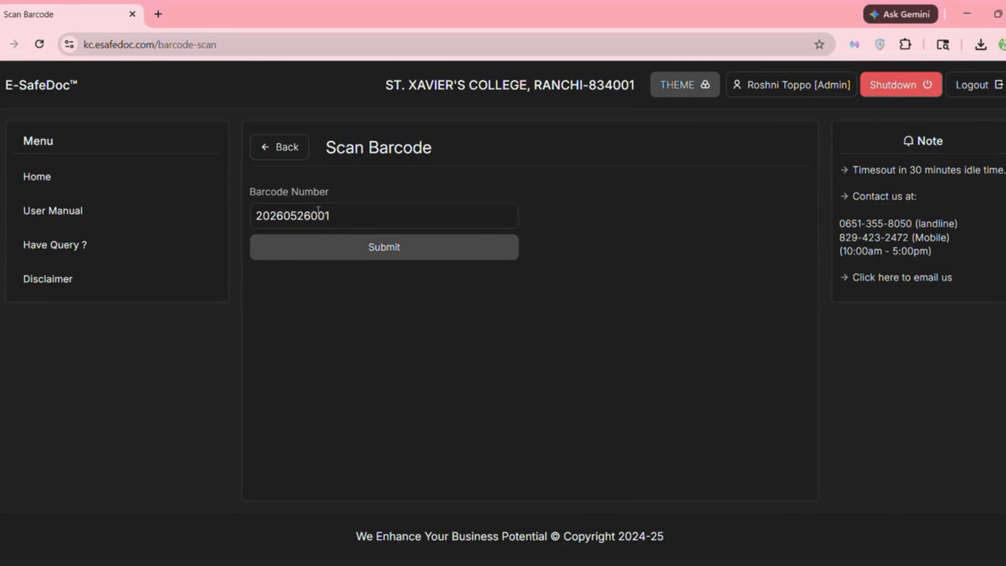
click(357, 245)
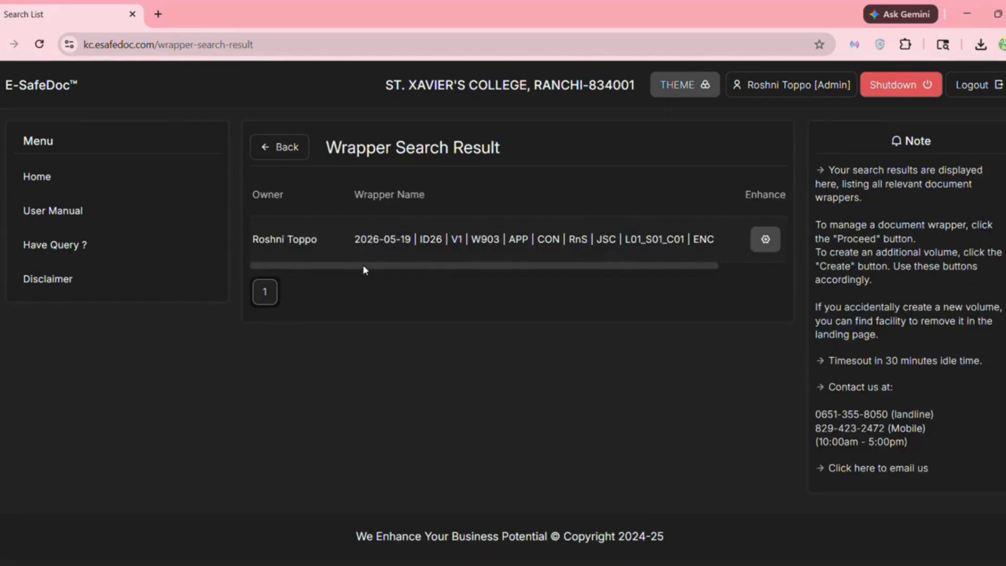
scroll(364, 265, right, 2)
drag(396, 271, 359, 268)
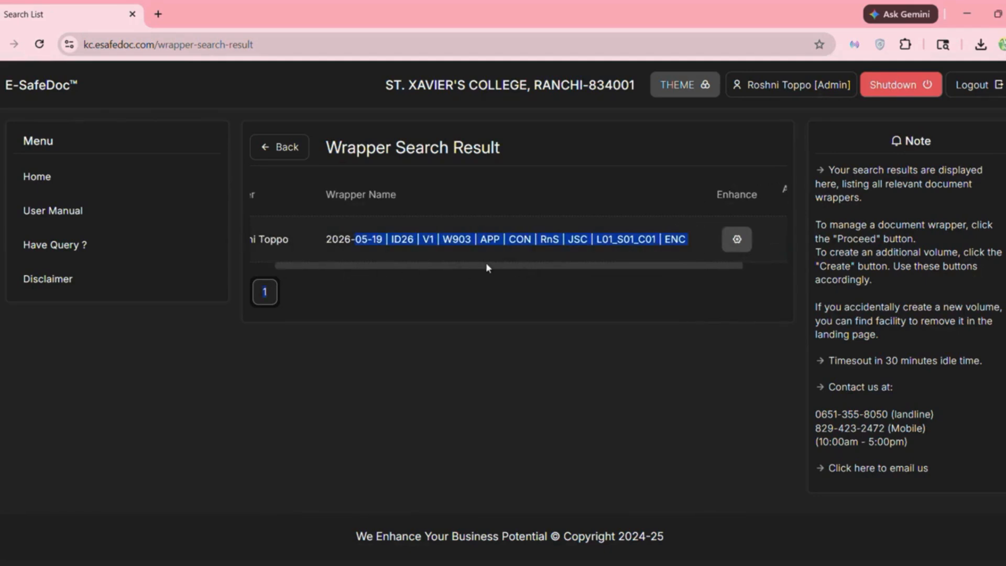
click(502, 260)
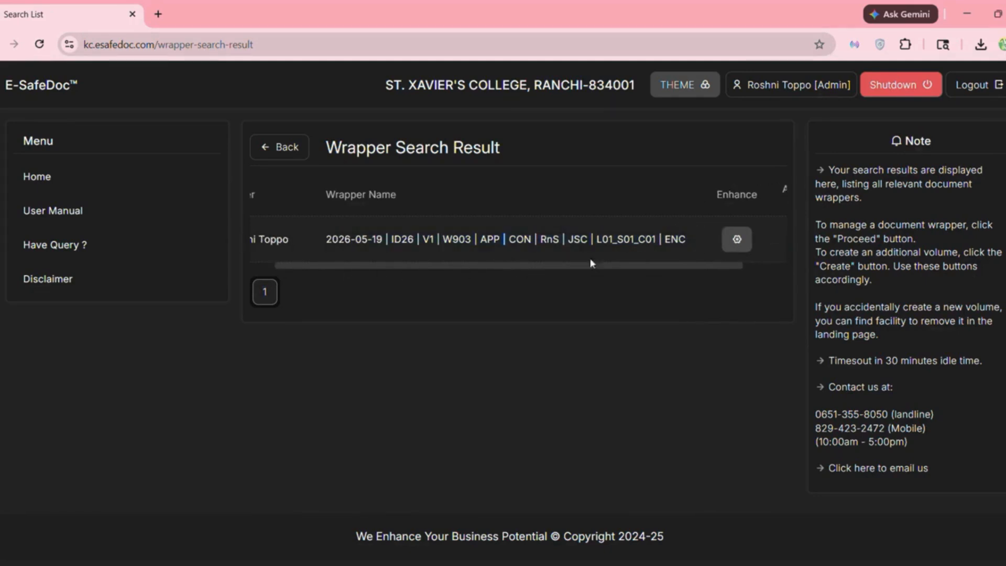
click(739, 239)
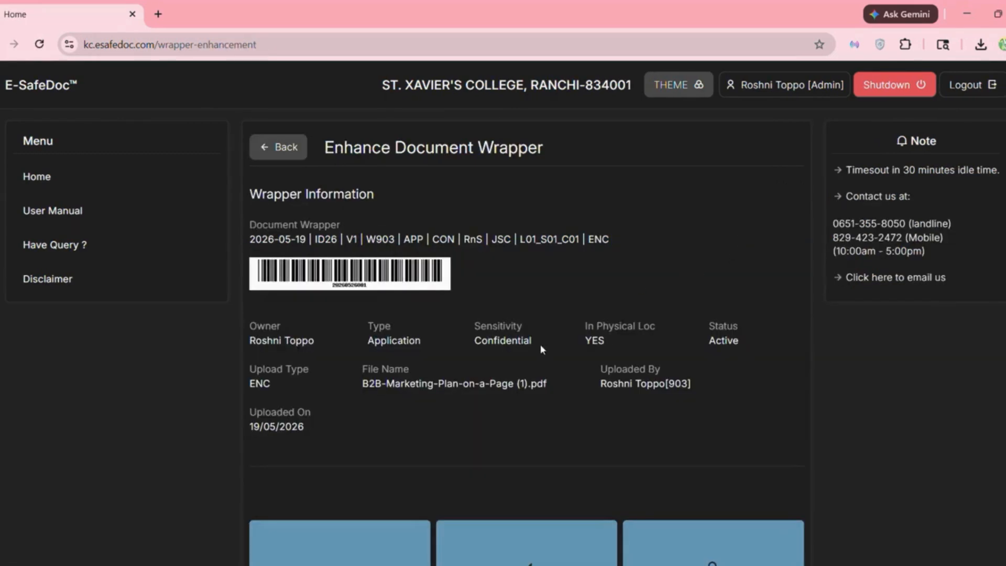
scroll(540, 345, down, 10)
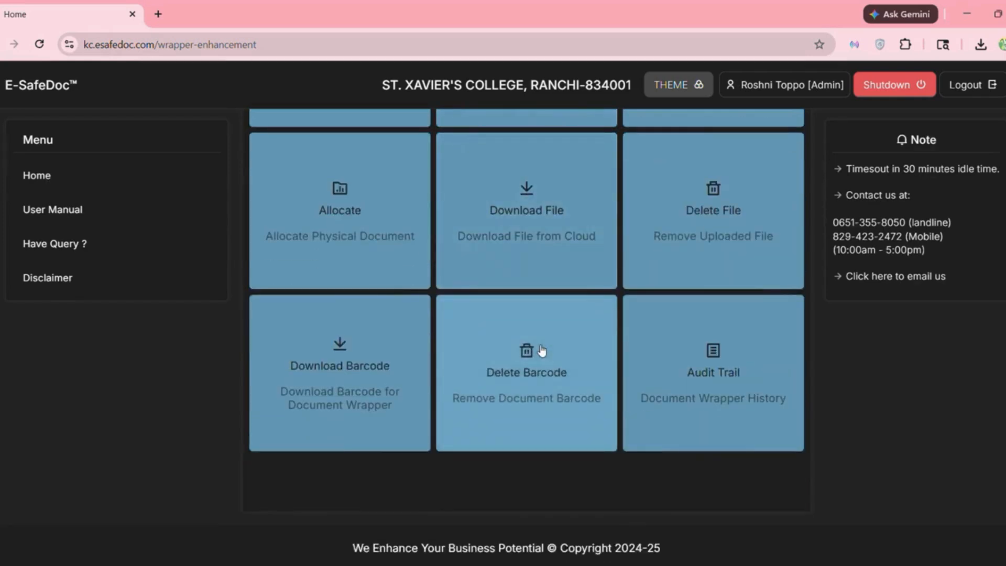
scroll(541, 350, up, 10)
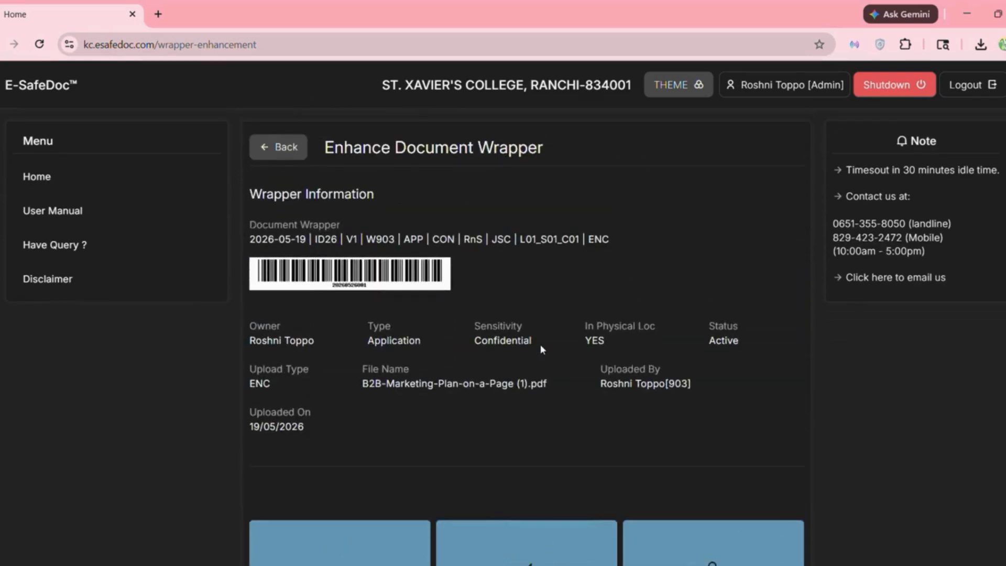
click(278, 149)
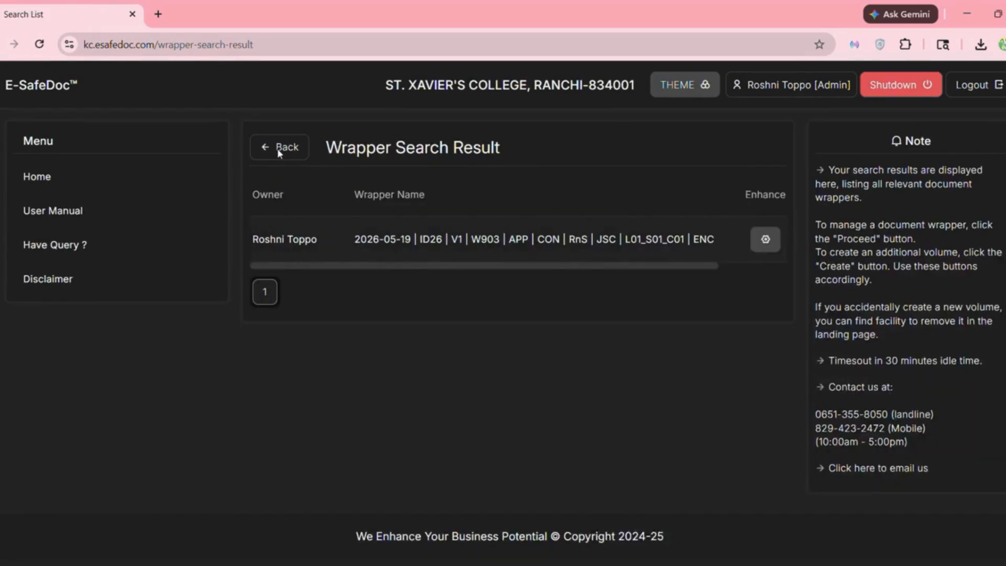
click(278, 148)
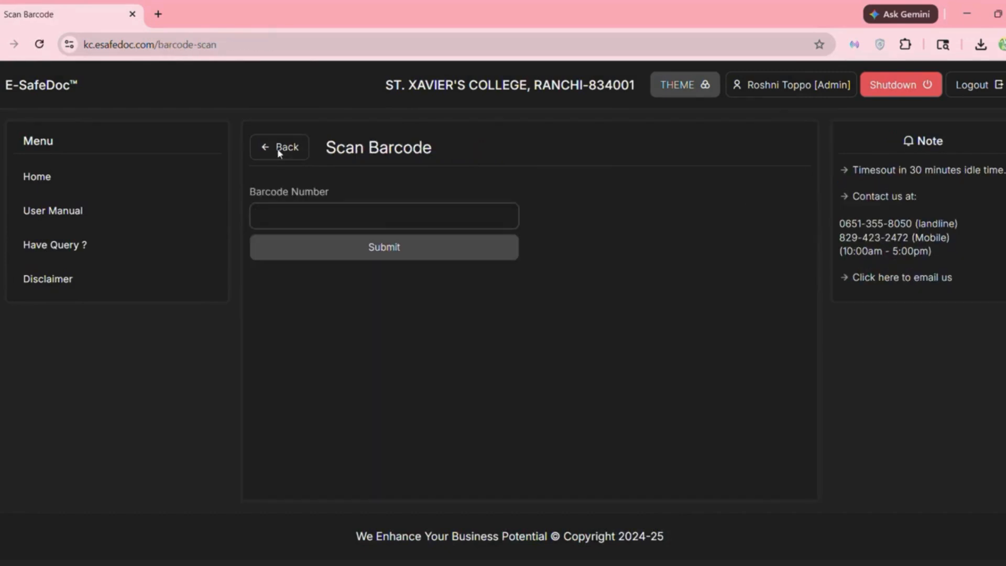
- Return to the Process Manager and open the deleted-wrapper audit trail search
click(278, 148)
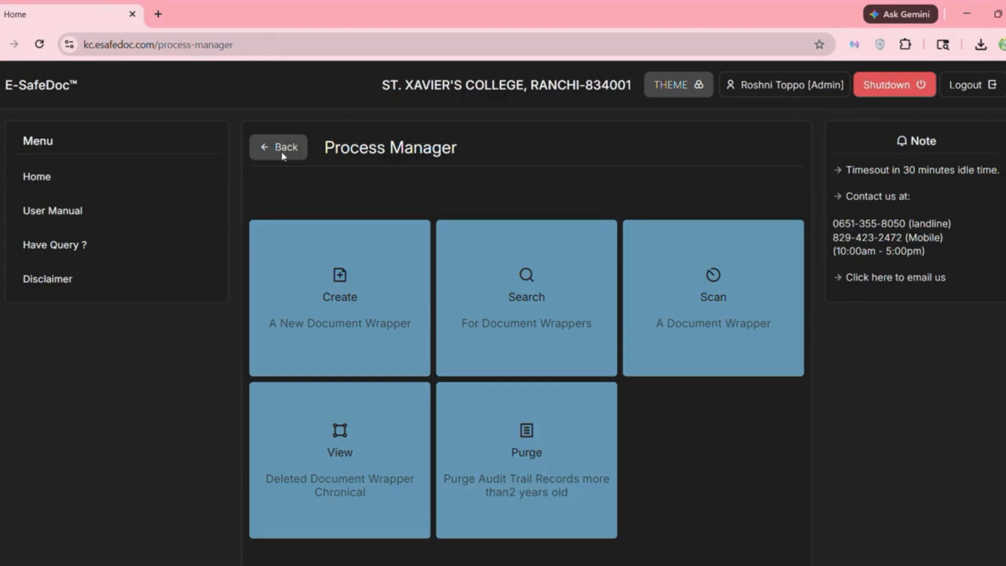
scroll(497, 355, down, 3)
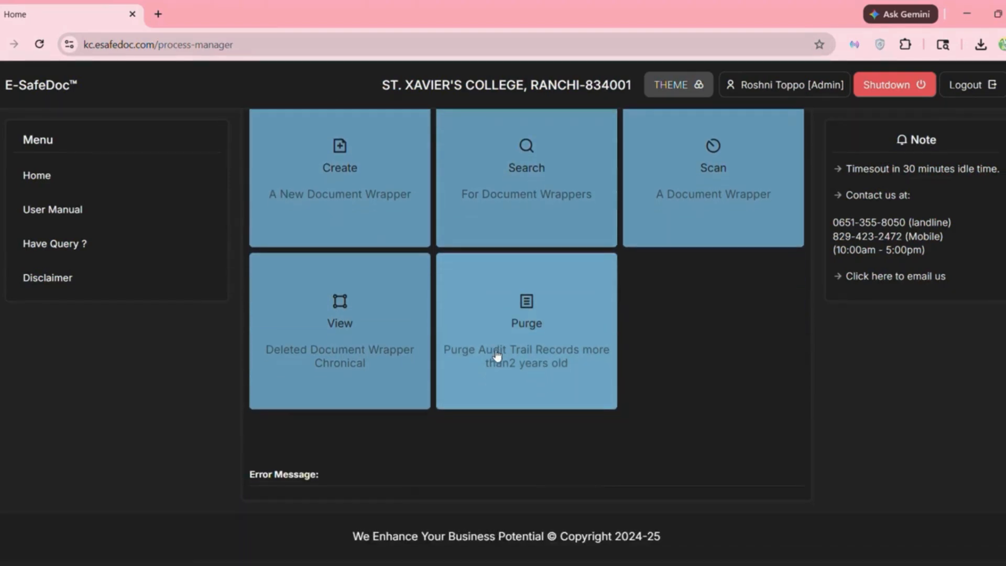
click(388, 338)
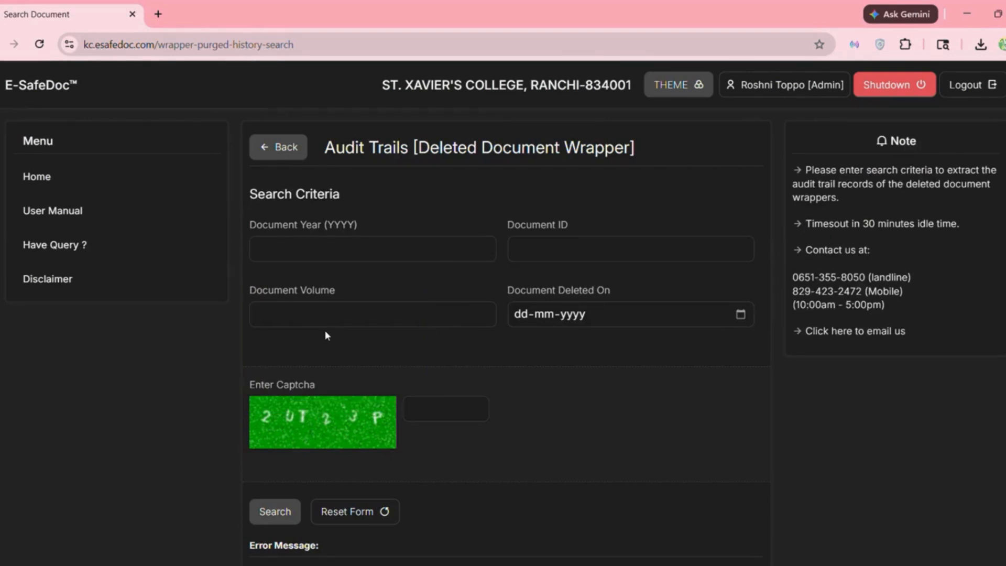
- Search deleted wrappers for year 2026, scroll the results, then leave the list
click(359, 254)
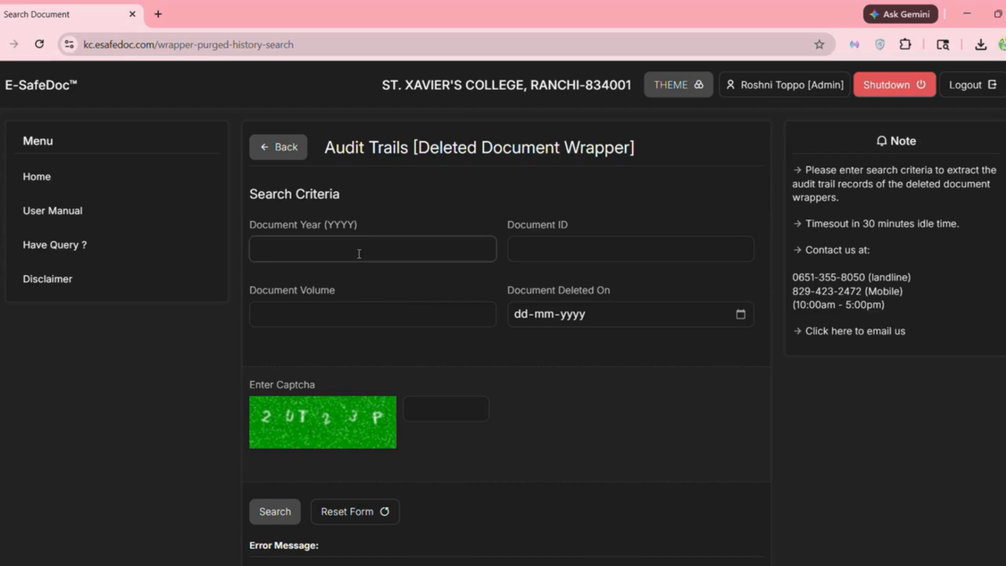
text(2026)
scroll(404, 342, down, 2)
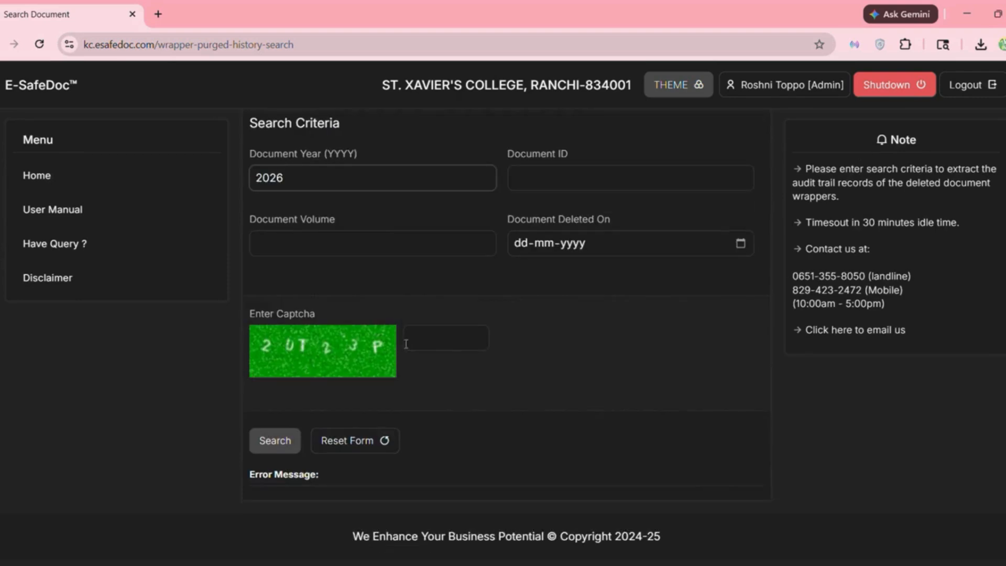
click(446, 343)
text(2)
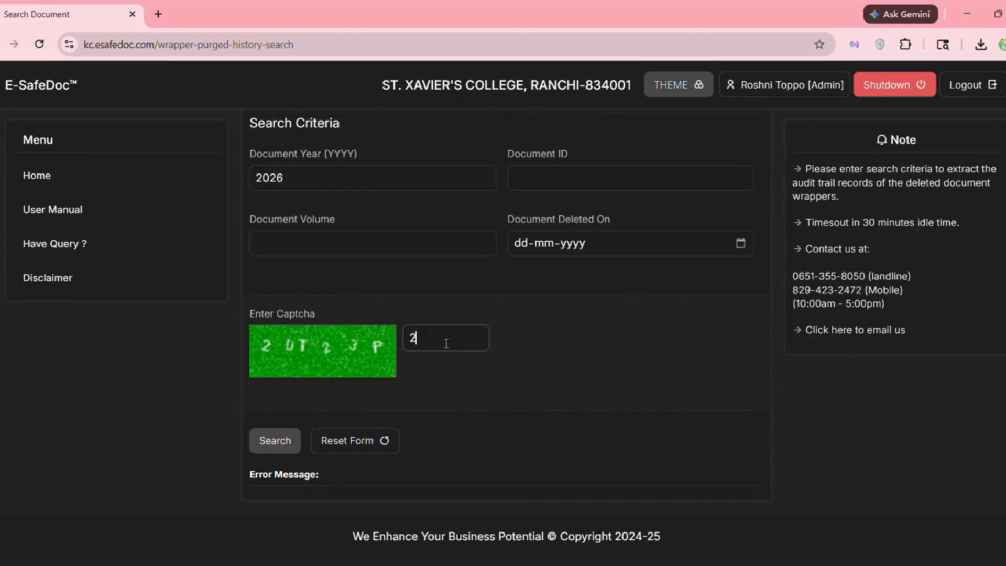
text(UT23P)
click(273, 440)
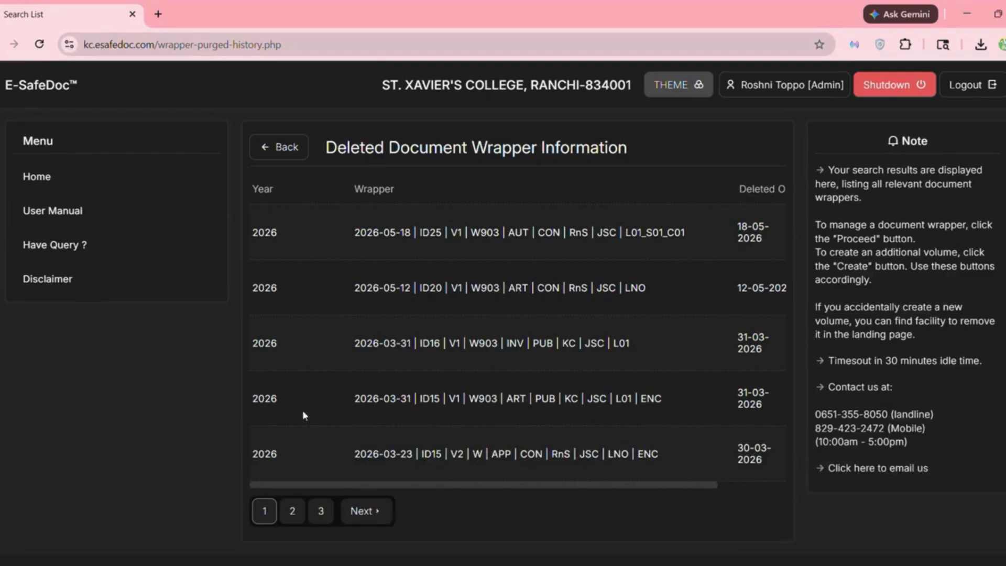
drag(437, 485, 601, 496)
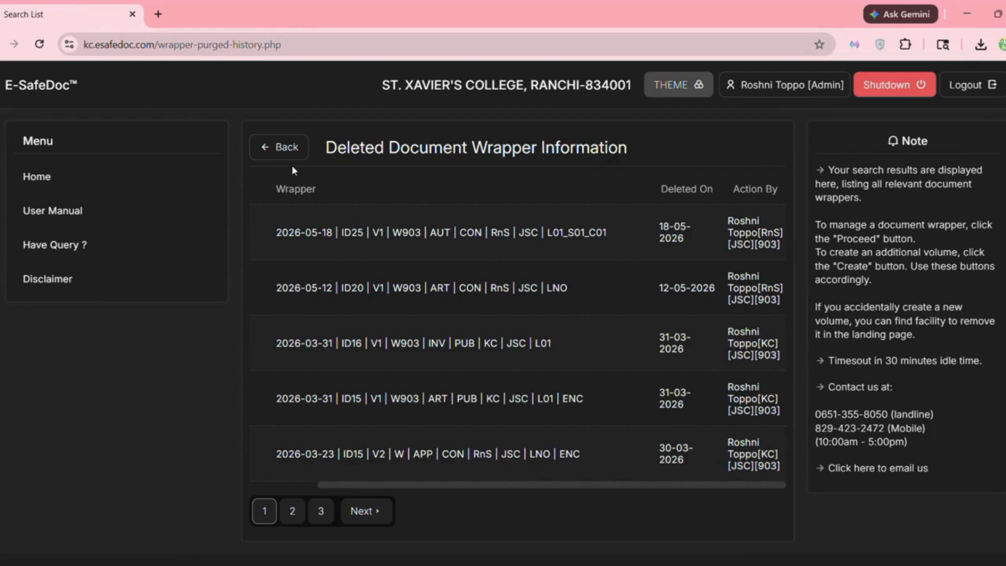
click(286, 149)
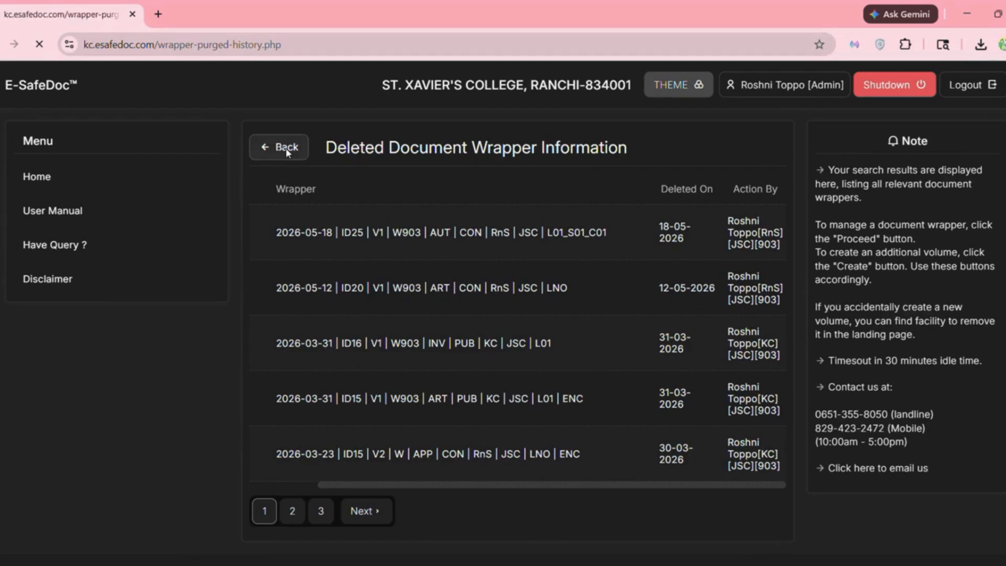
- Go back through the Process Manager to the Welcome usage report with its 2020–2025 charts
click(285, 150)
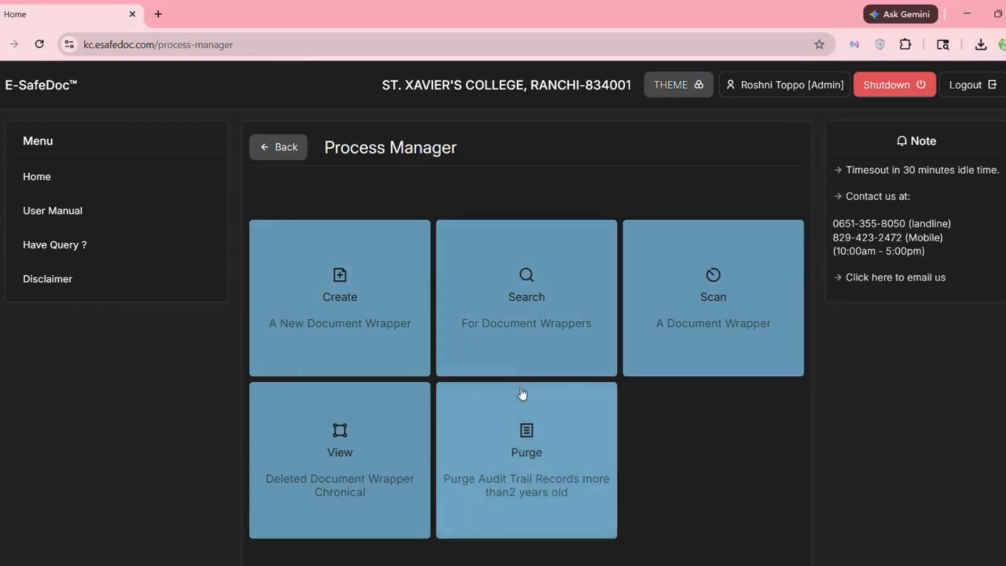
scroll(522, 394, down, 1)
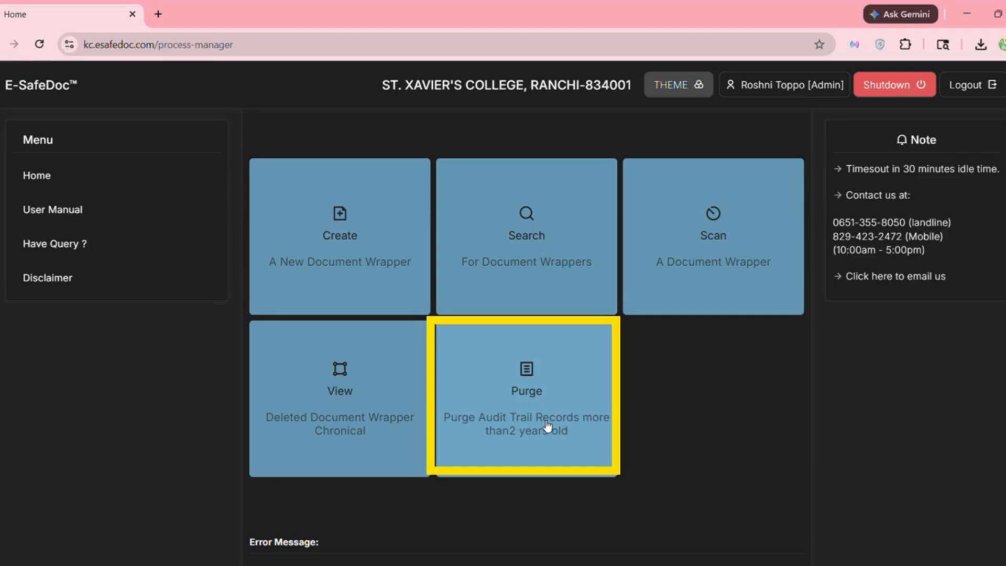
scroll(544, 476, up, 1)
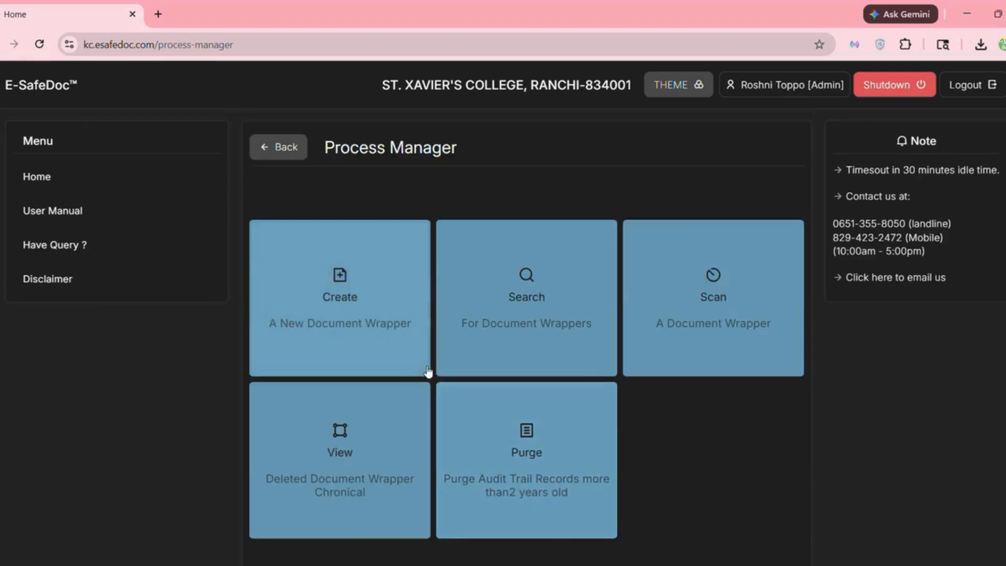
click(289, 143)
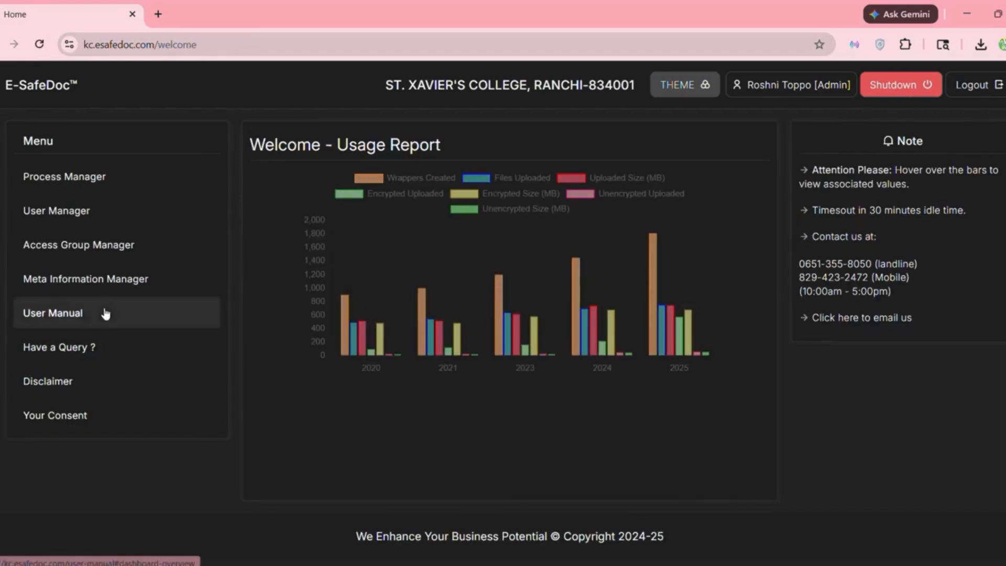
- Read through the user manual's Dashboard Statistics entries, then return to the Welcome home page
click(170, 314)
scroll(676, 376, down, 1)
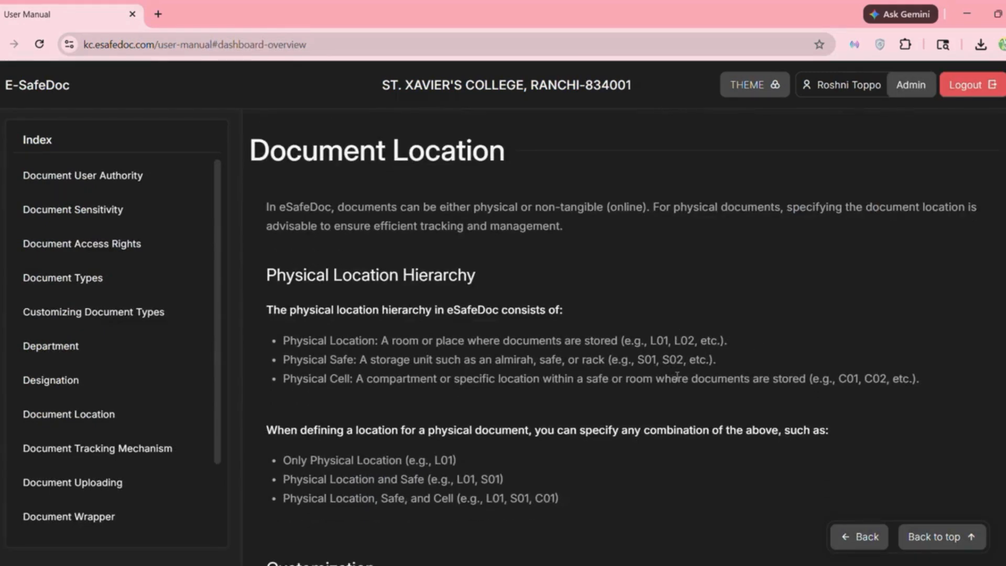
scroll(490, 414, down, 5)
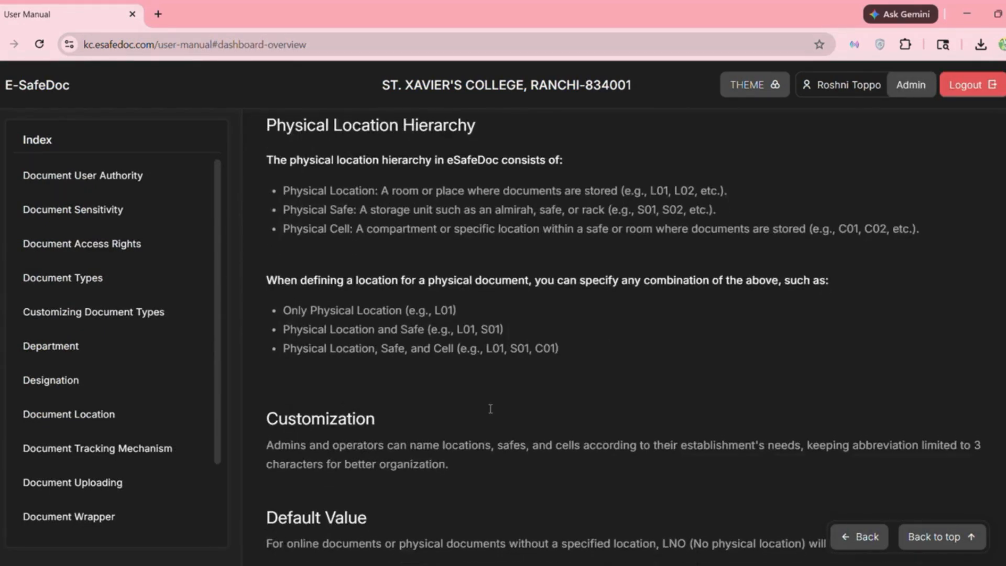
scroll(490, 413, down, 3)
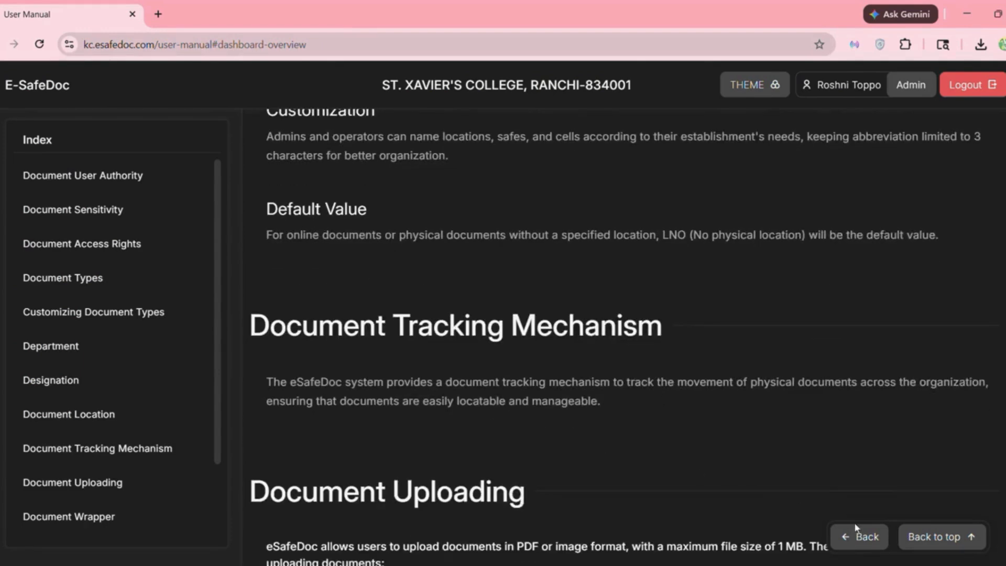
click(860, 535)
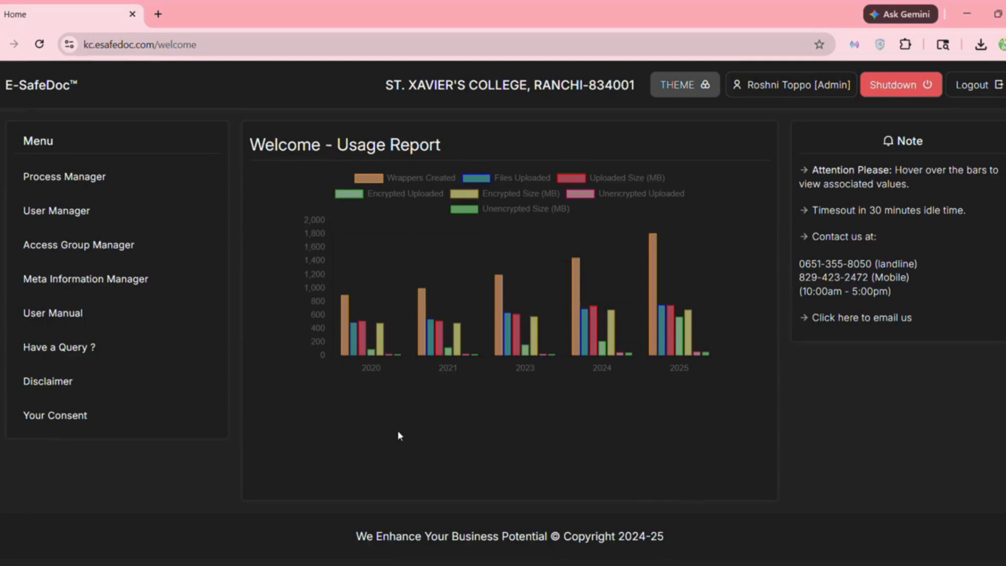
- Read the 'Have a Query ?' list down to Deleted Wrapper Audit Trail, then return Home
click(139, 346)
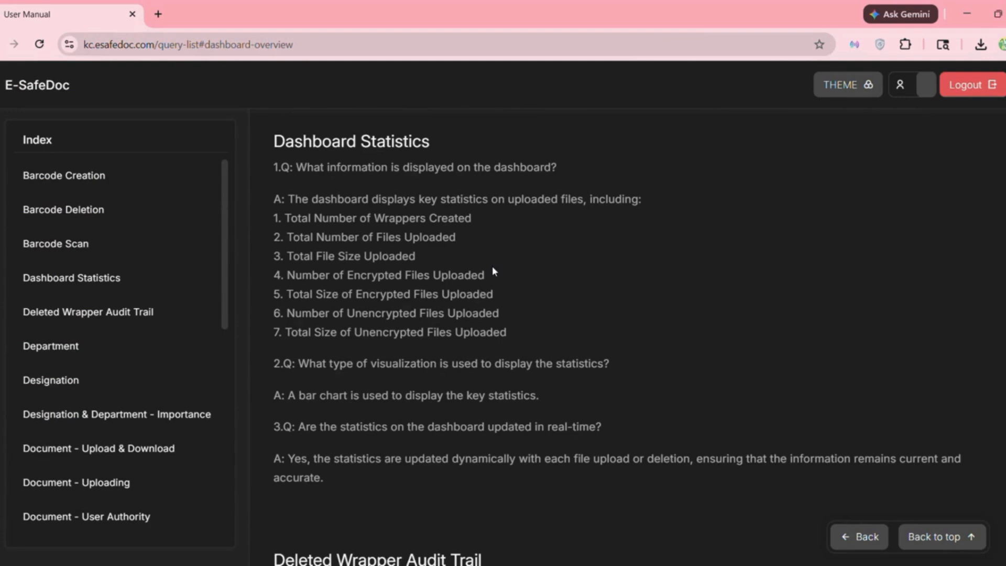
scroll(492, 265, down, 3)
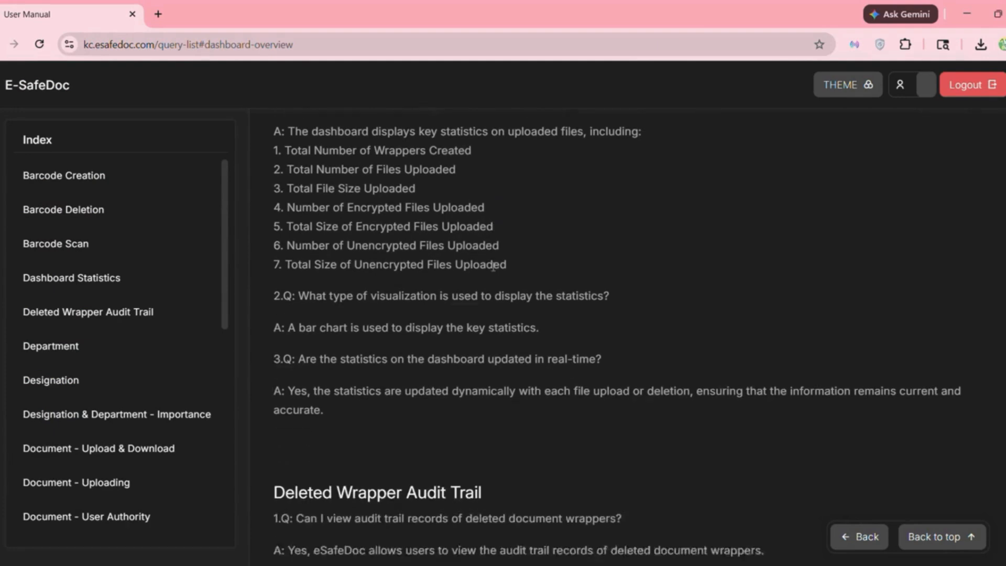
scroll(566, 333, down, 1)
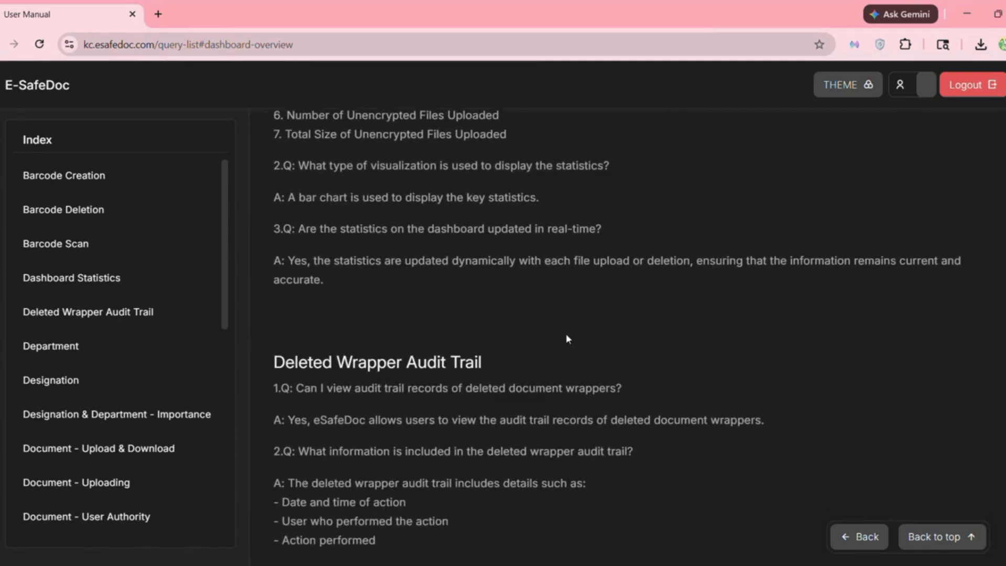
click(860, 536)
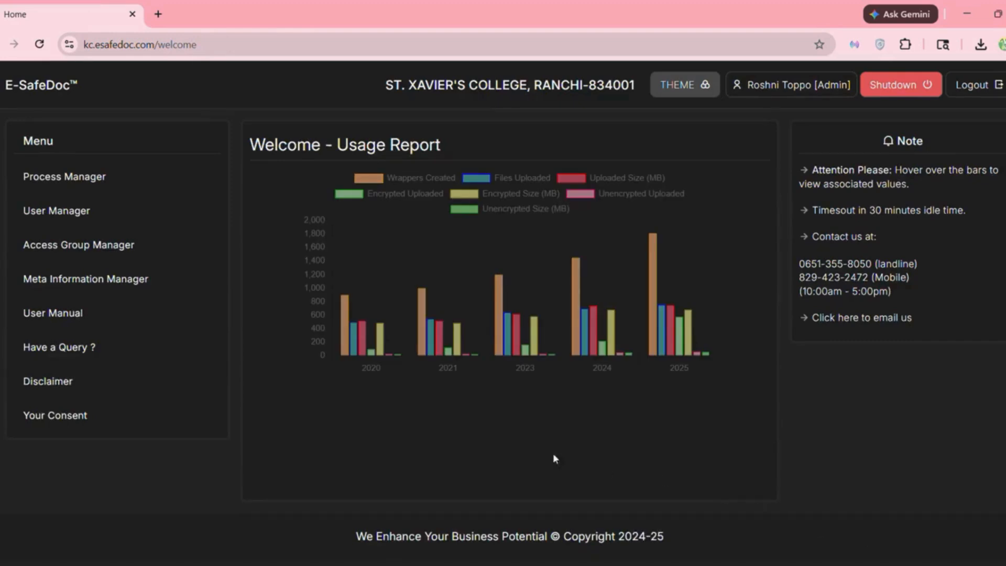
click(126, 381)
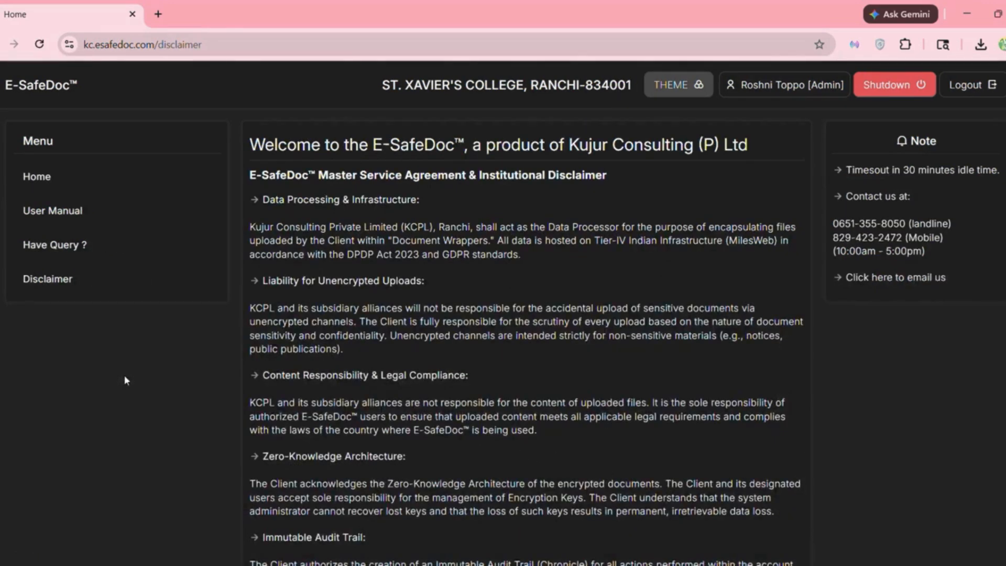
scroll(505, 368, down, 4)
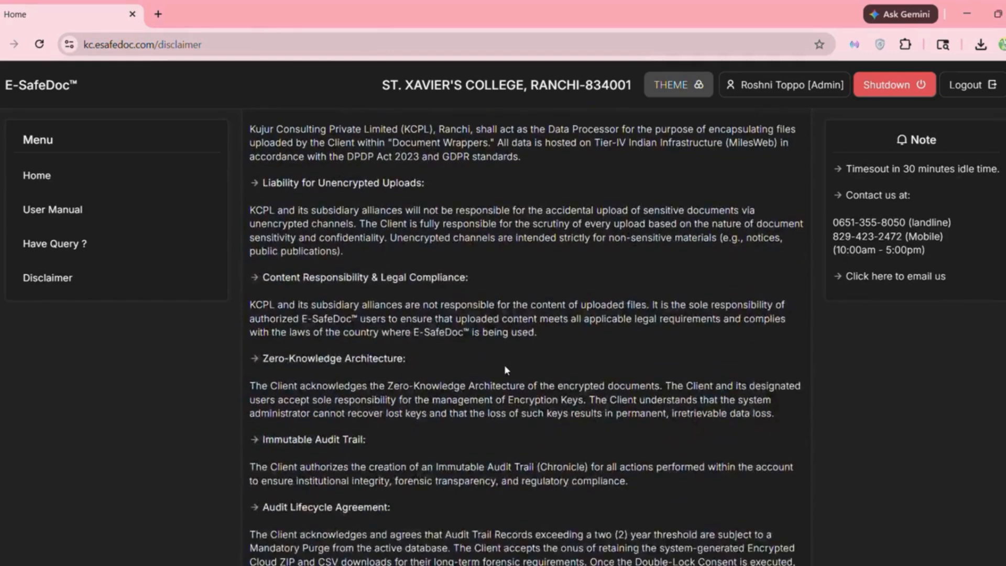
scroll(507, 369, down, 2)
scroll(505, 370, up, 4)
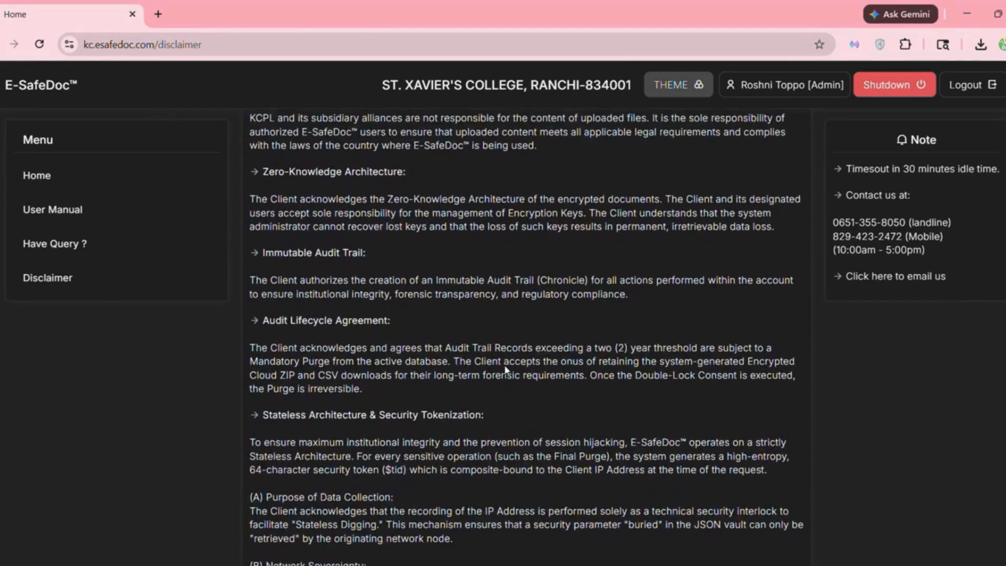
scroll(505, 369, up, 2)
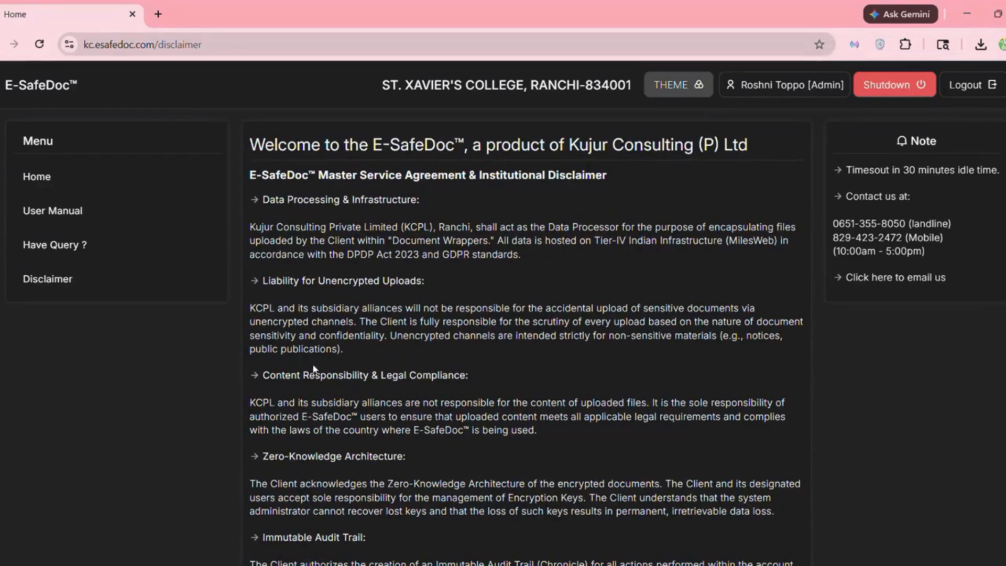
click(82, 190)
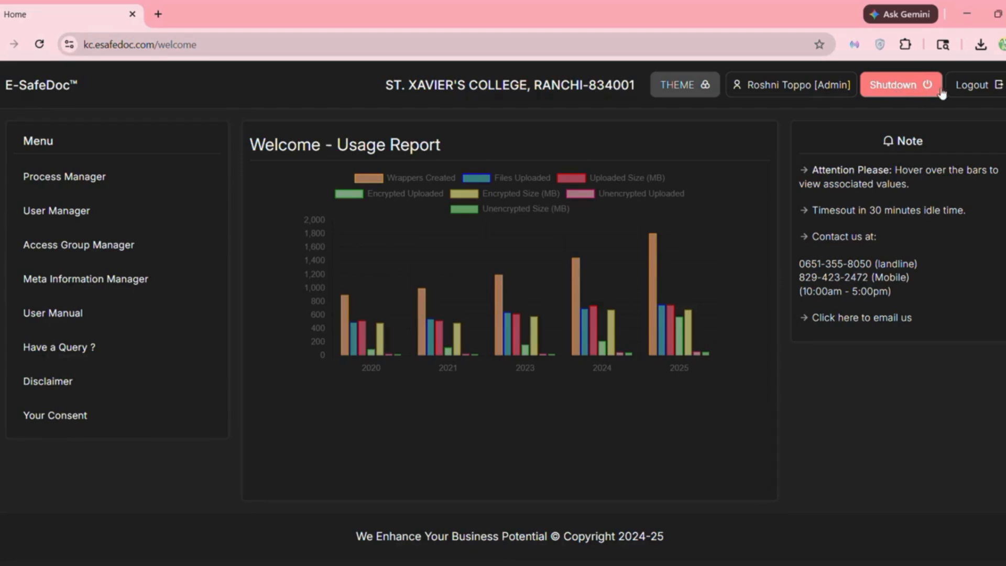
- Log out of the admin account and open the public esafedoc.com website
click(987, 91)
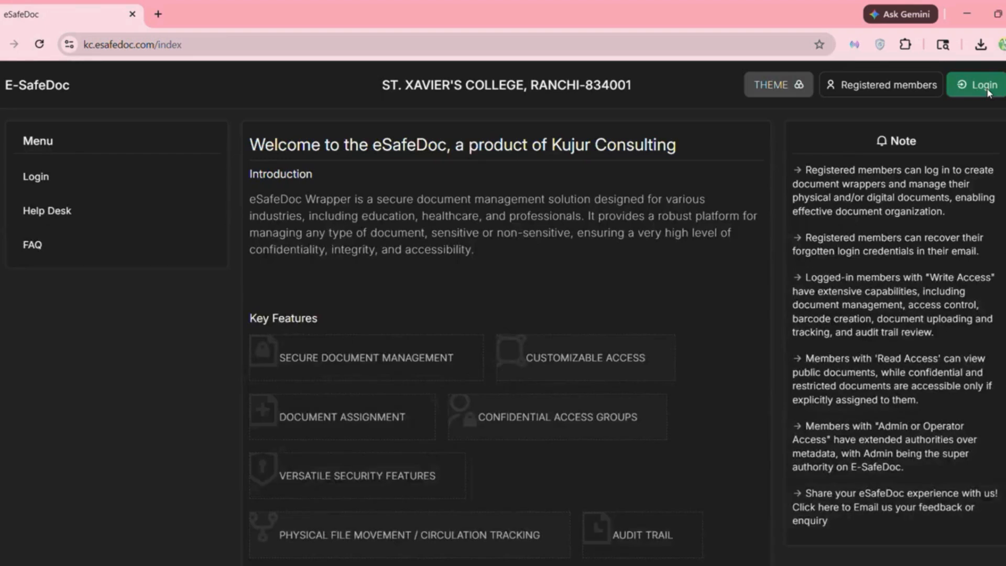
click(988, 93)
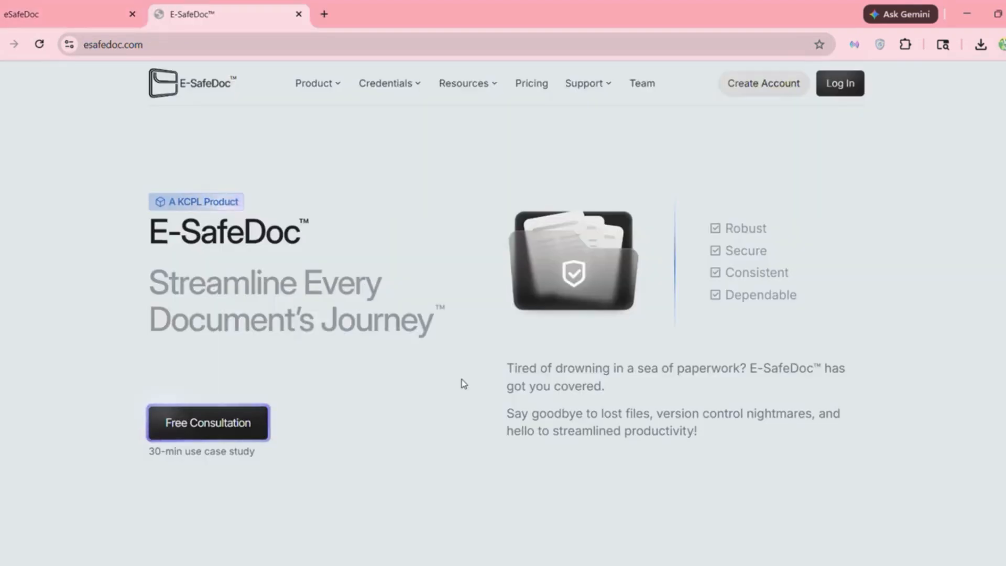
scroll(461, 379, down, 5)
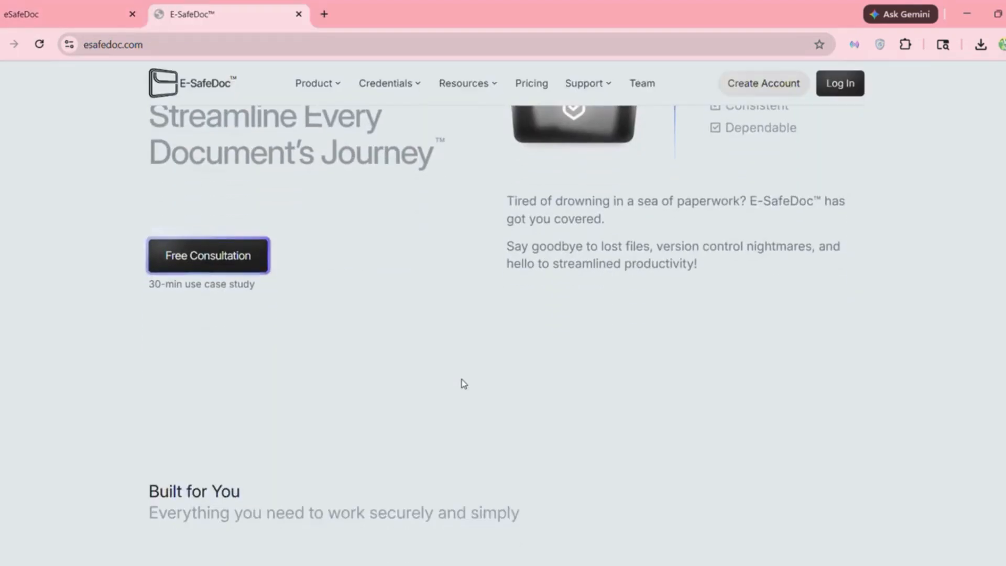
scroll(461, 379, down, 10)
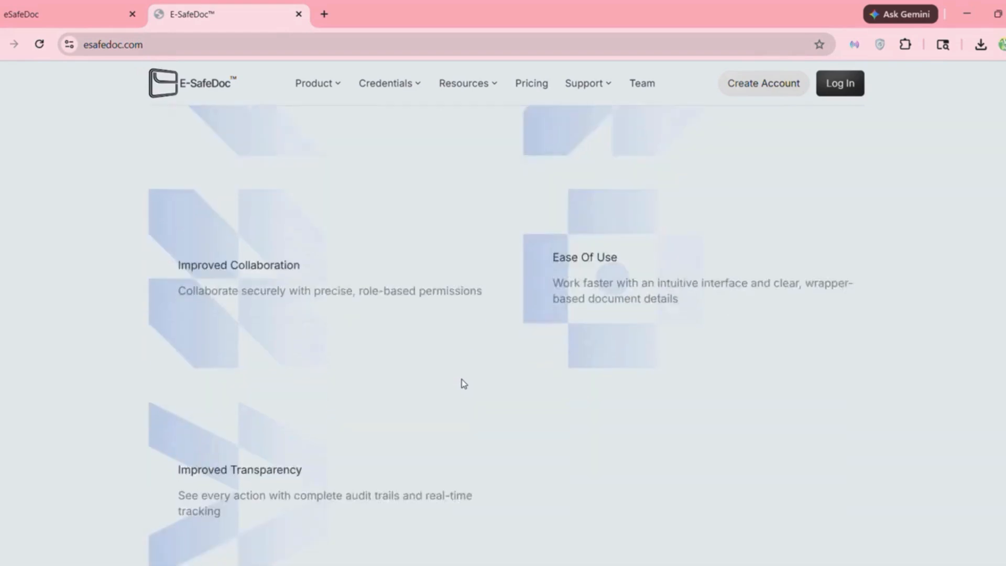
scroll(462, 383, down, 12)
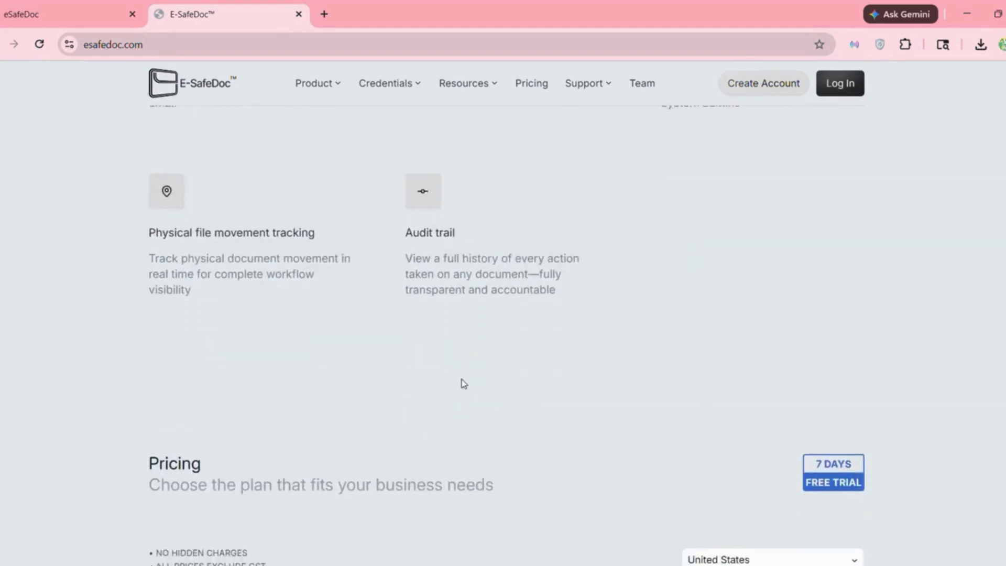
scroll(461, 380, down, 5)
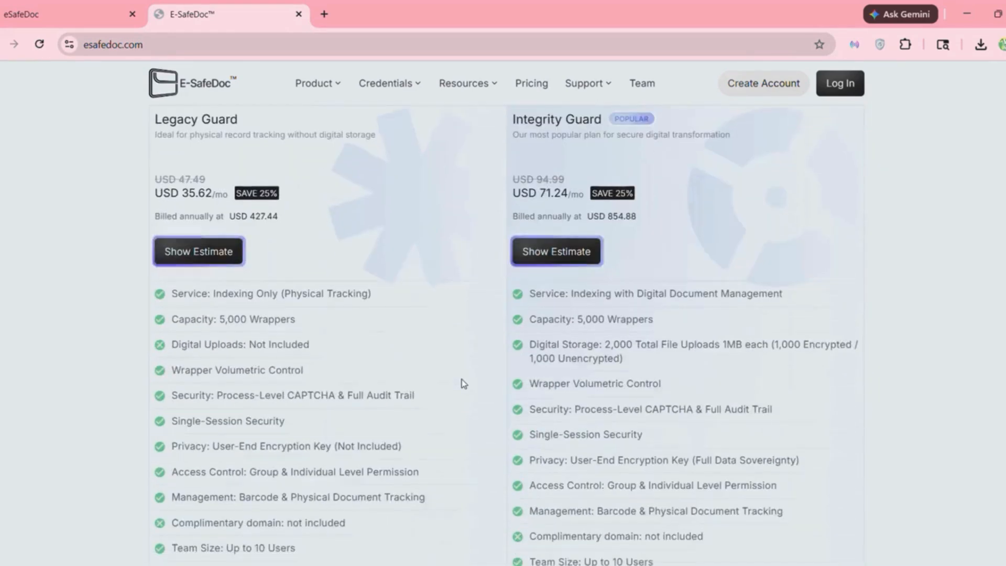
- Scroll through the public site's Pricing, FAQ and Testimonials sections
scroll(659, 349, down, 6)
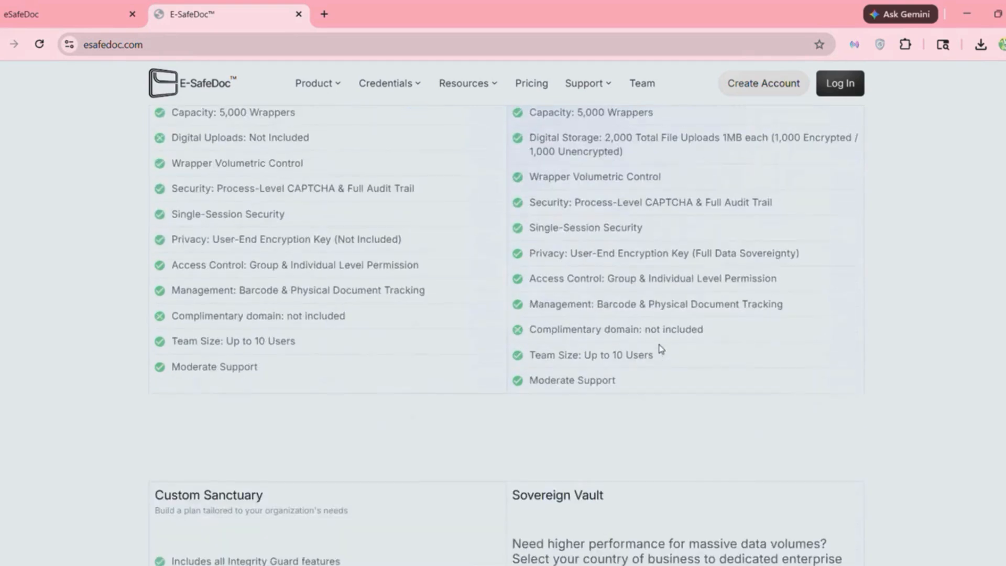
scroll(661, 349, down, 2)
scroll(451, 423, down, 3)
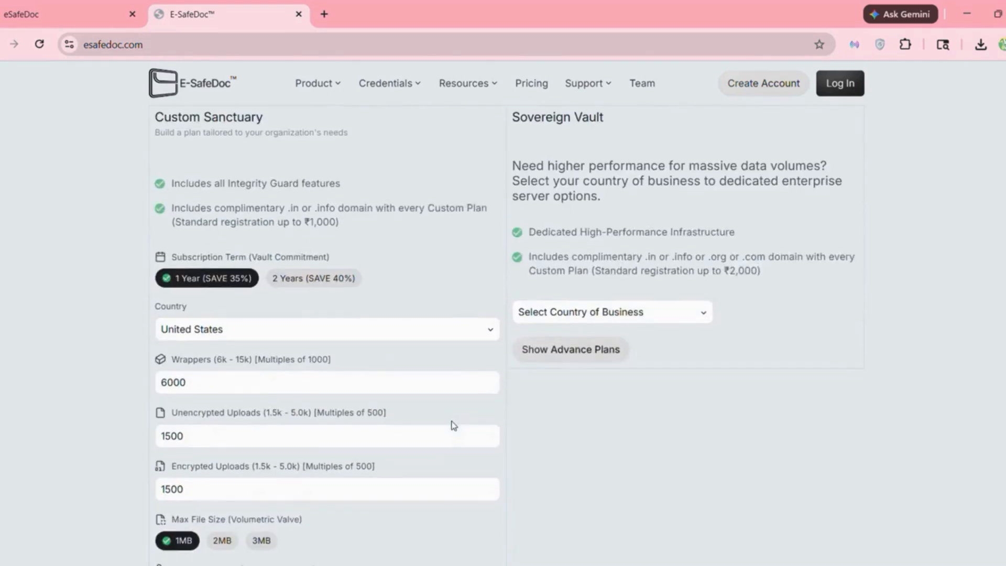
scroll(452, 421, down, 2)
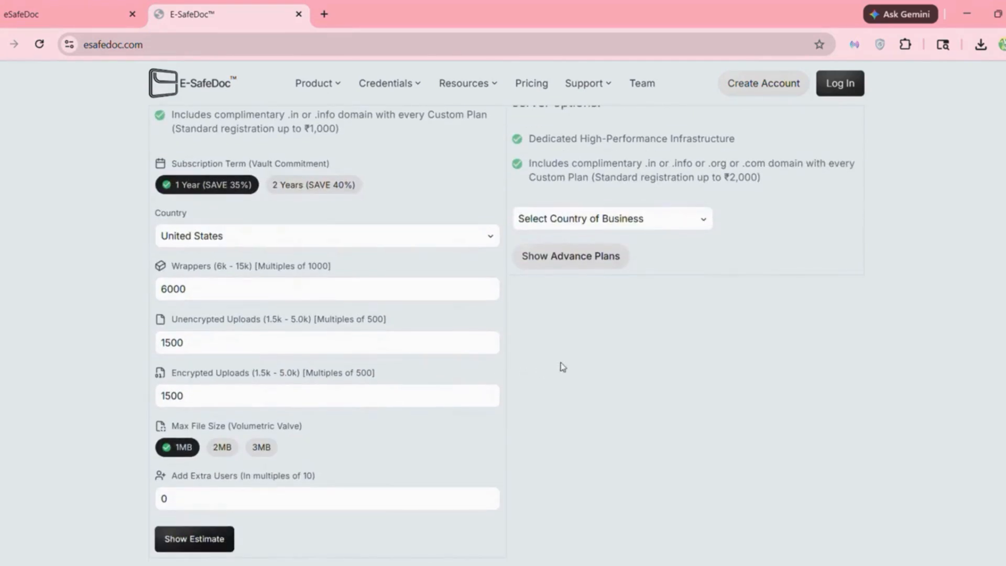
scroll(580, 361, down, 15)
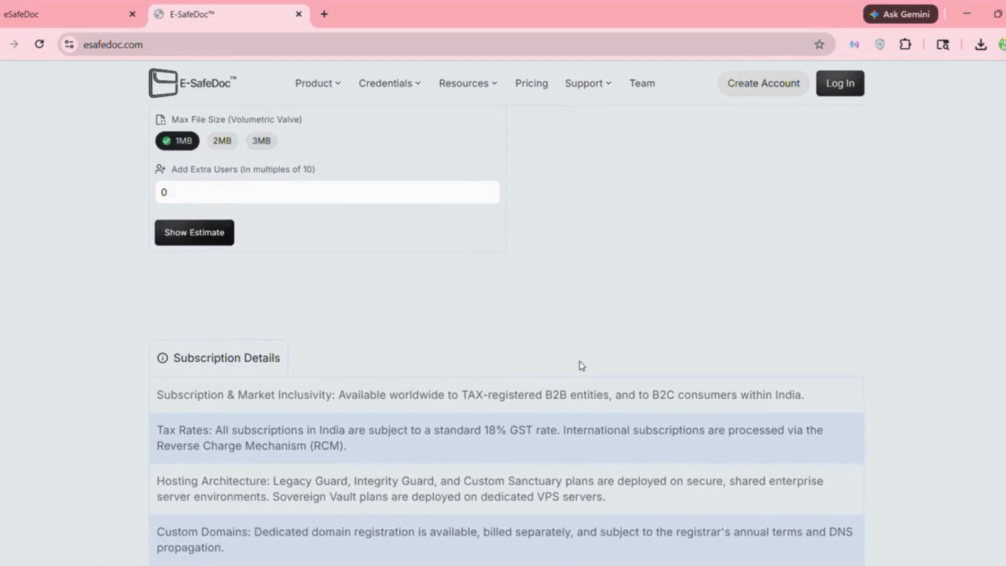
scroll(580, 360, down, 15)
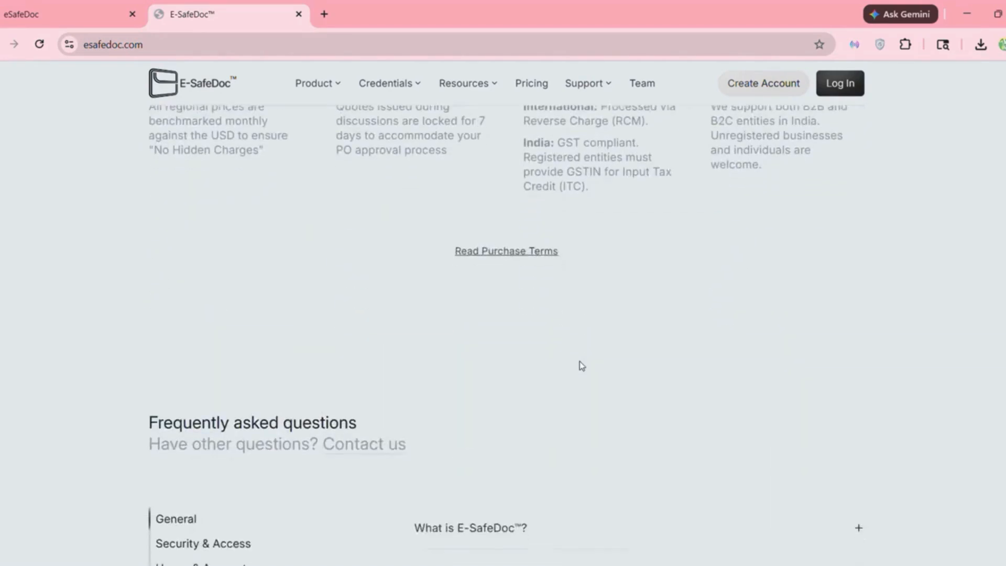
scroll(581, 364, down, 15)
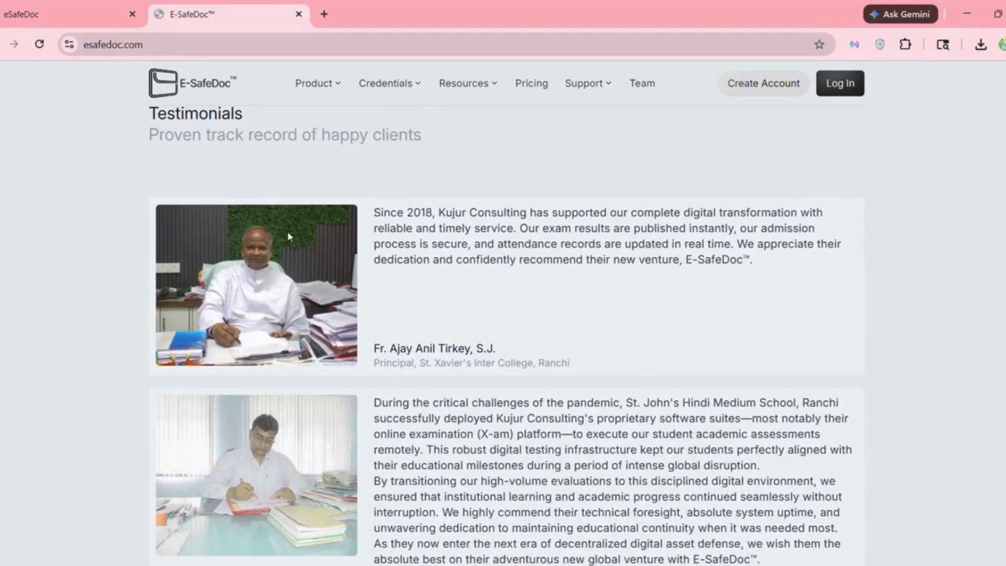
scroll(346, 175, down, 2)
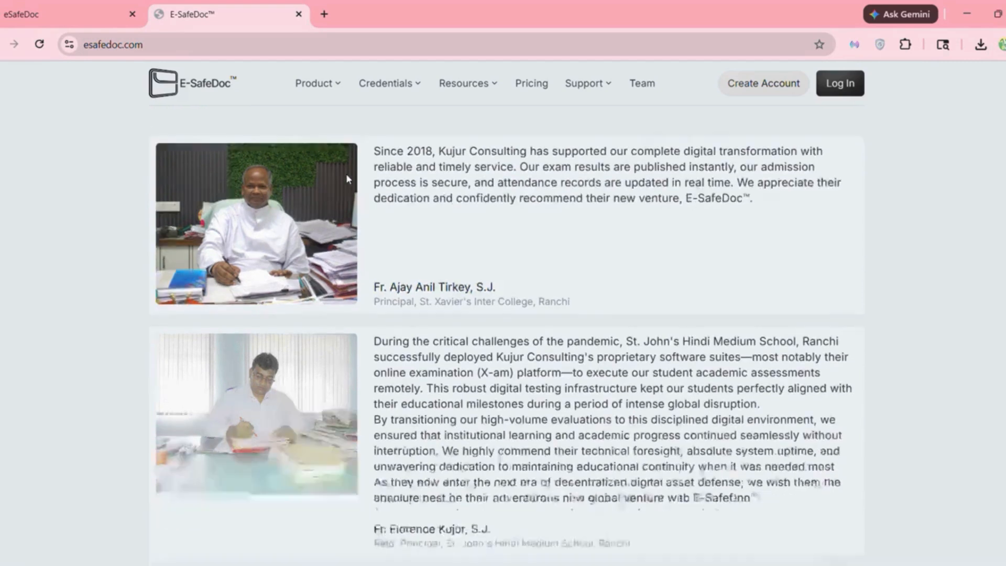
scroll(347, 176, down, 5)
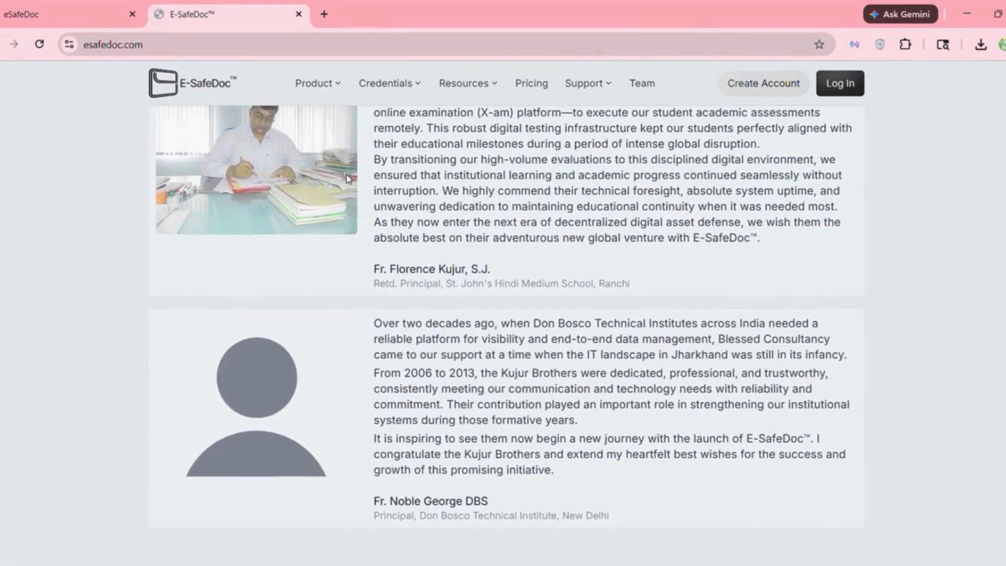
scroll(346, 176, down, 1)
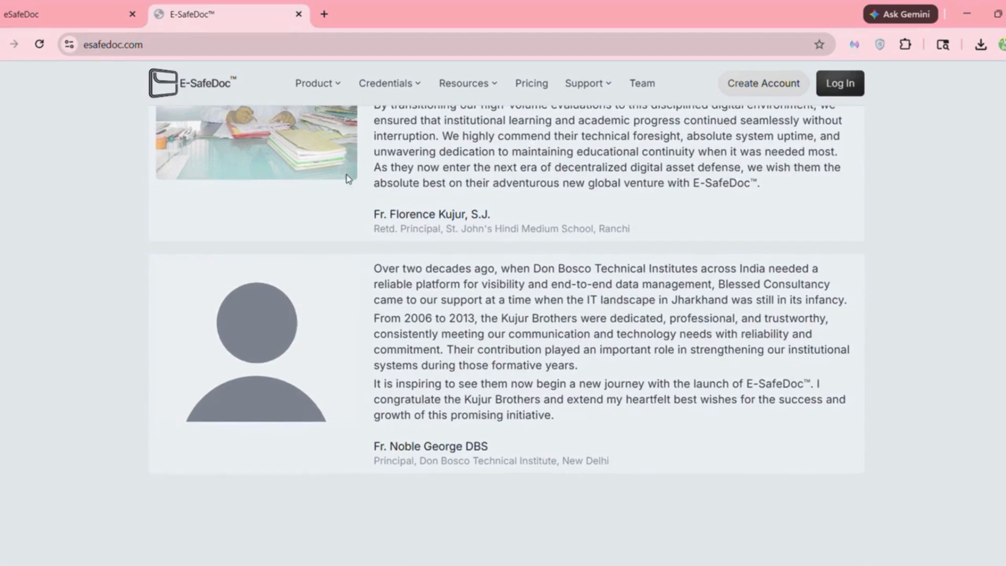